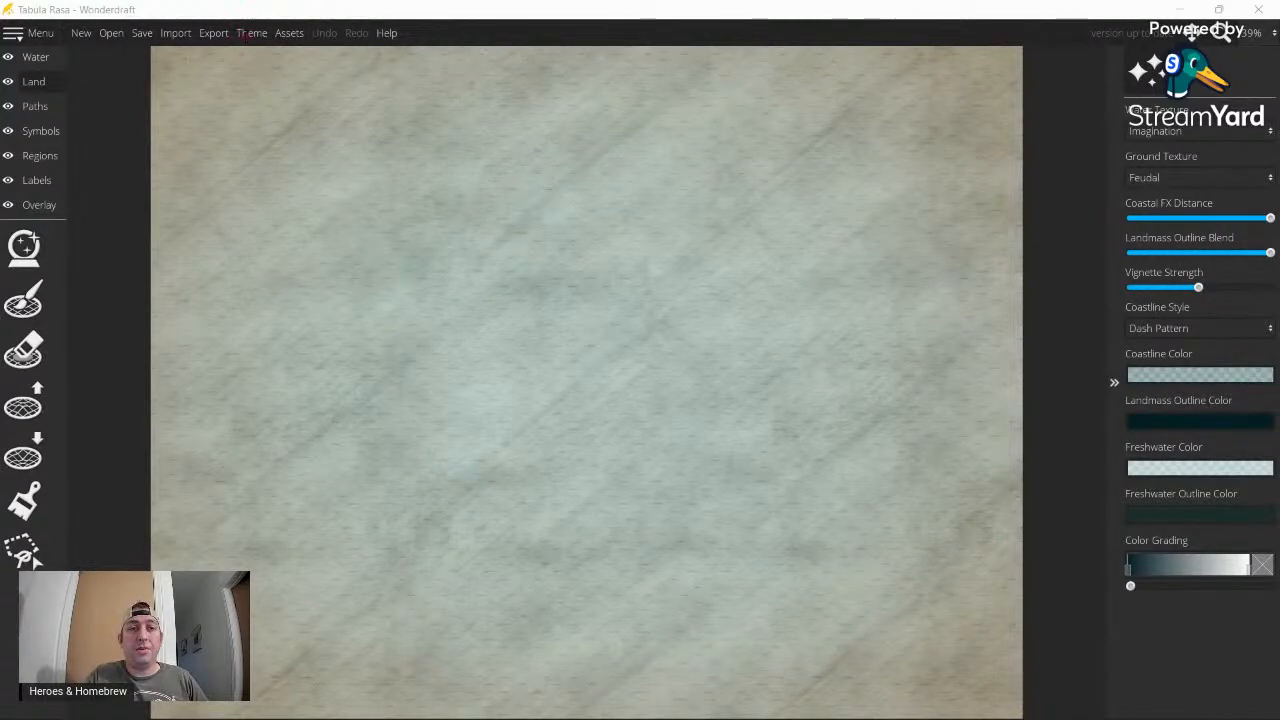
# - Look through the map themes and the landmass generator's shape options
pyautogui.click(252, 36)
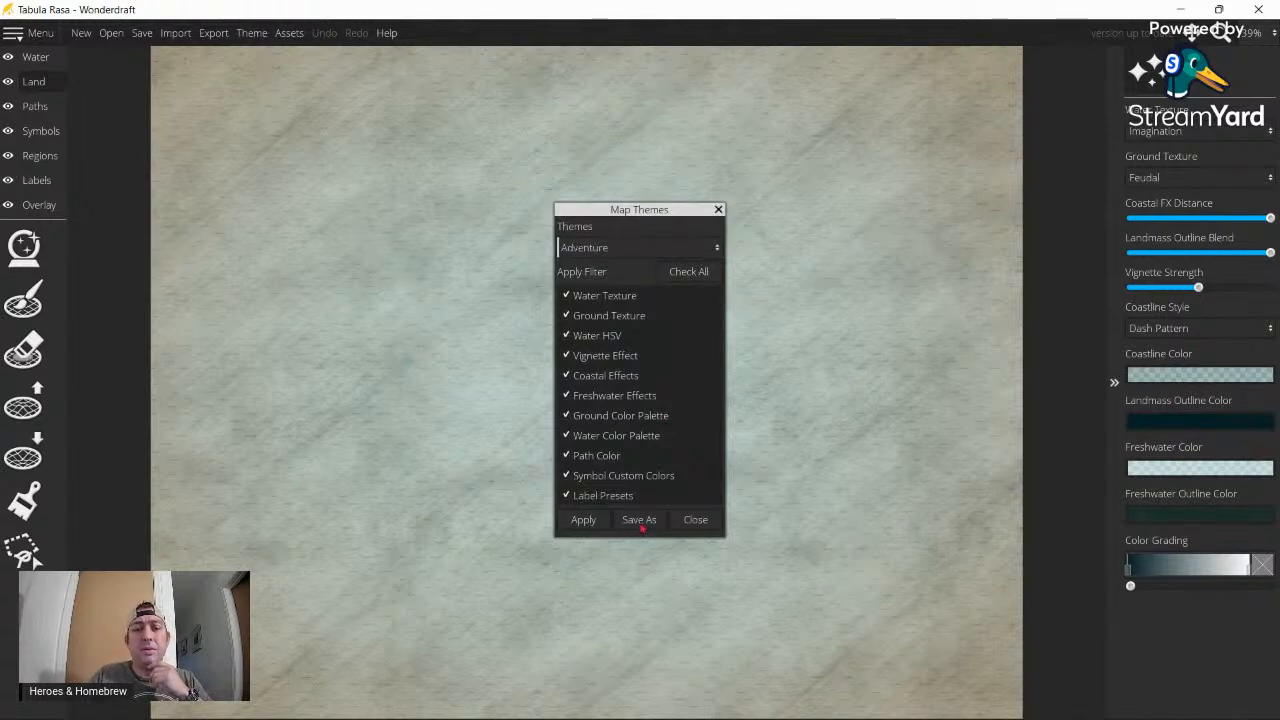
pyautogui.click(698, 521)
pyautogui.click(22, 312)
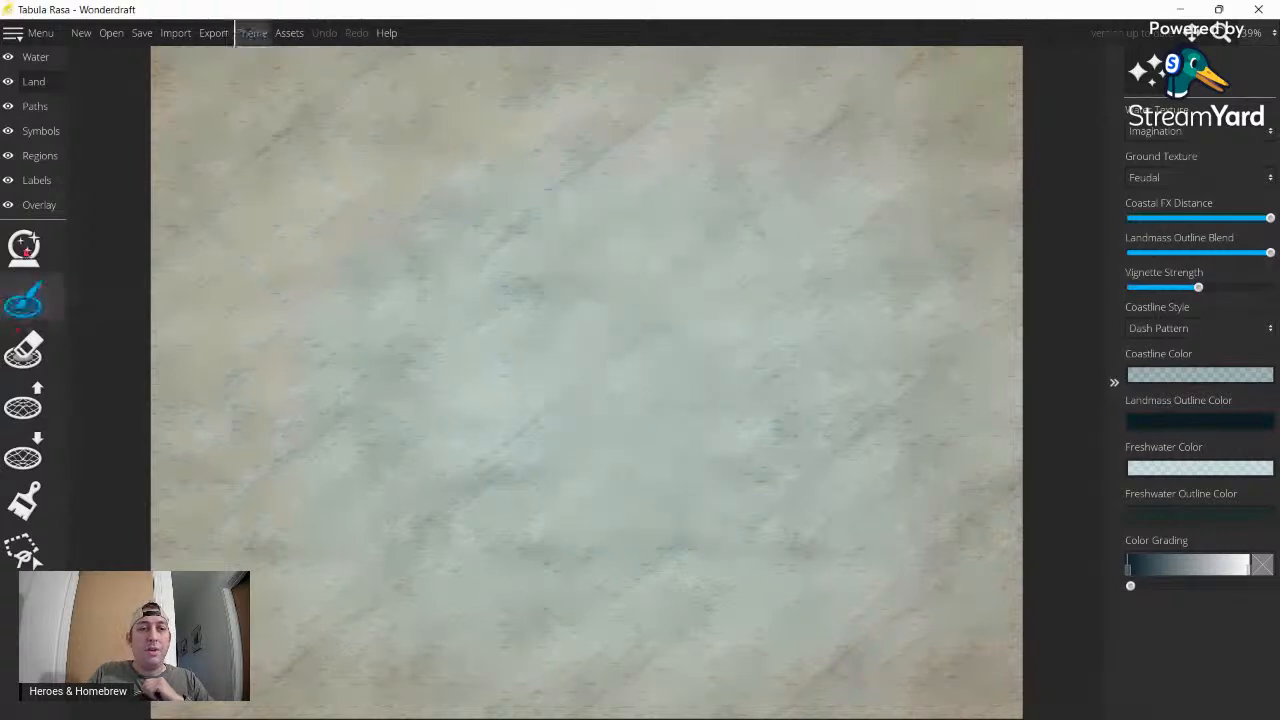
pyautogui.click(24, 247)
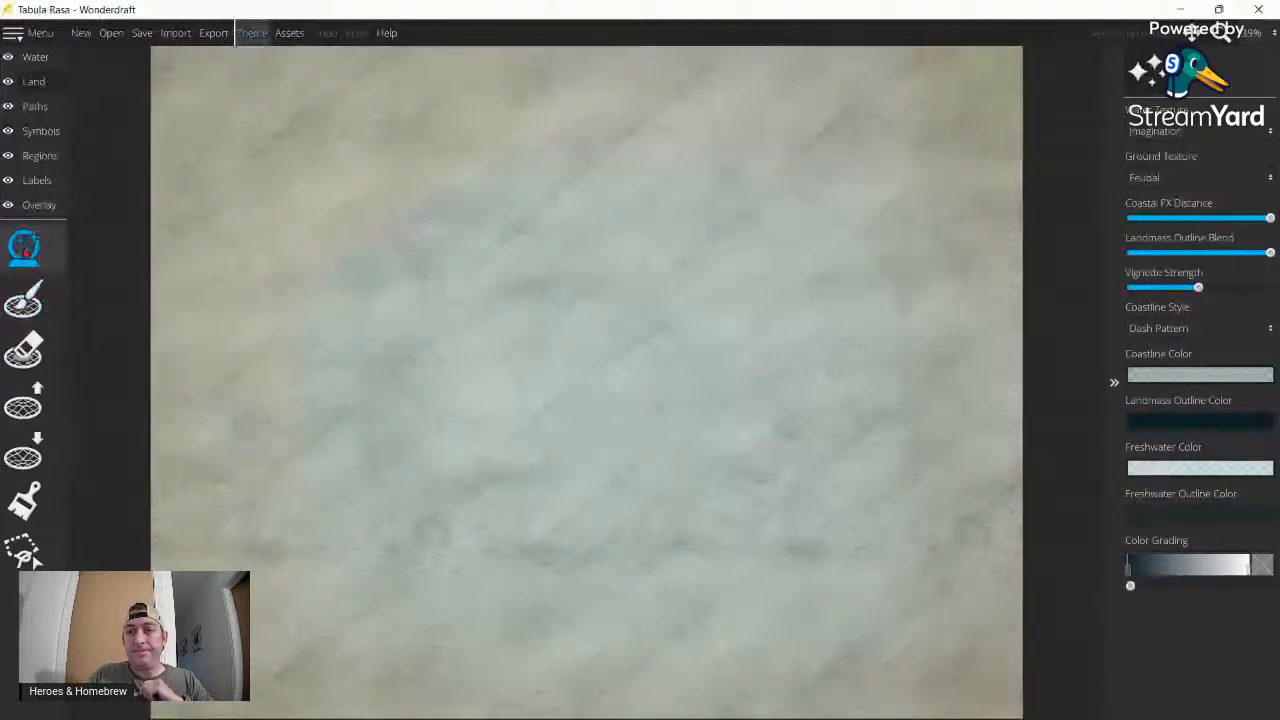
pyautogui.click(24, 247)
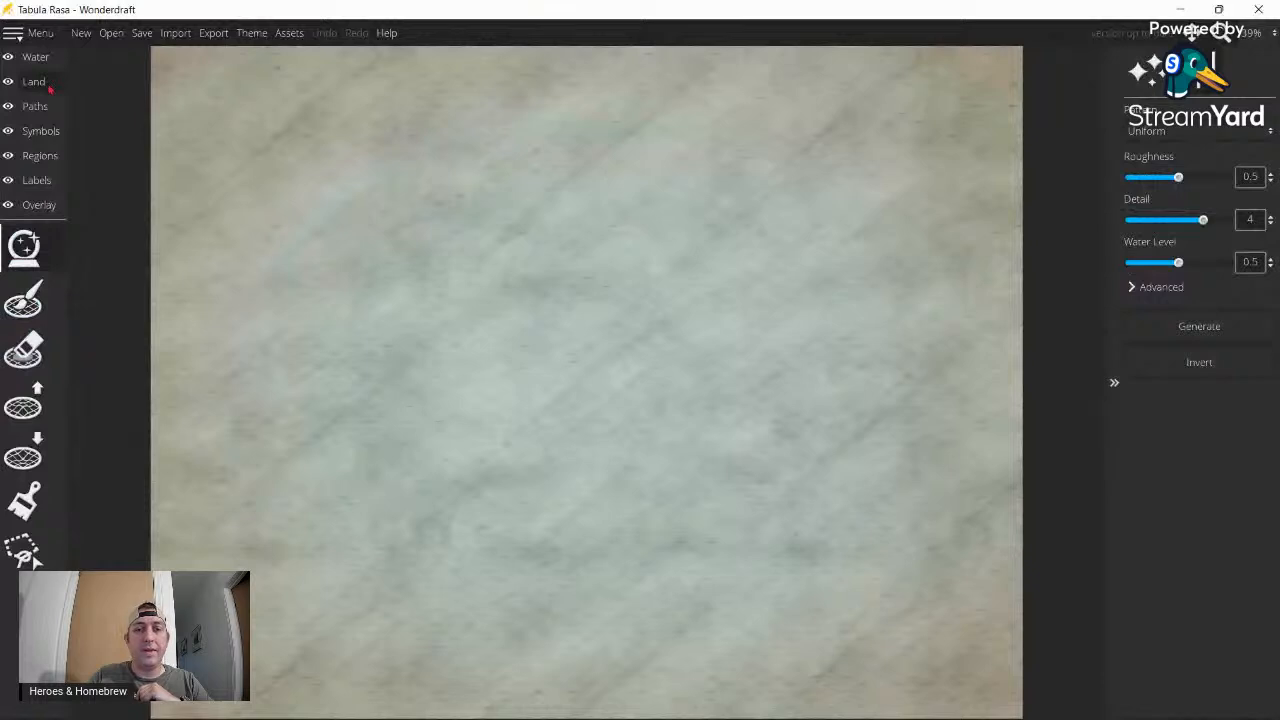
pyautogui.click(1178, 136)
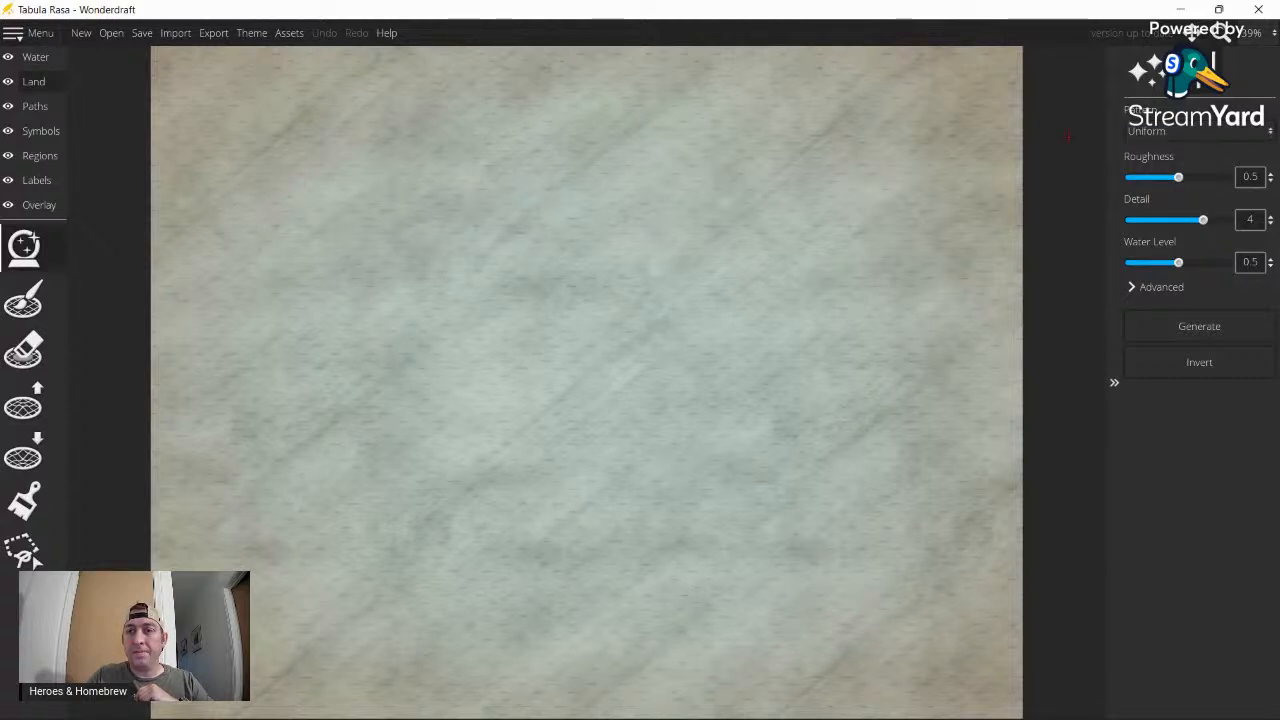
pyautogui.click(1180, 133)
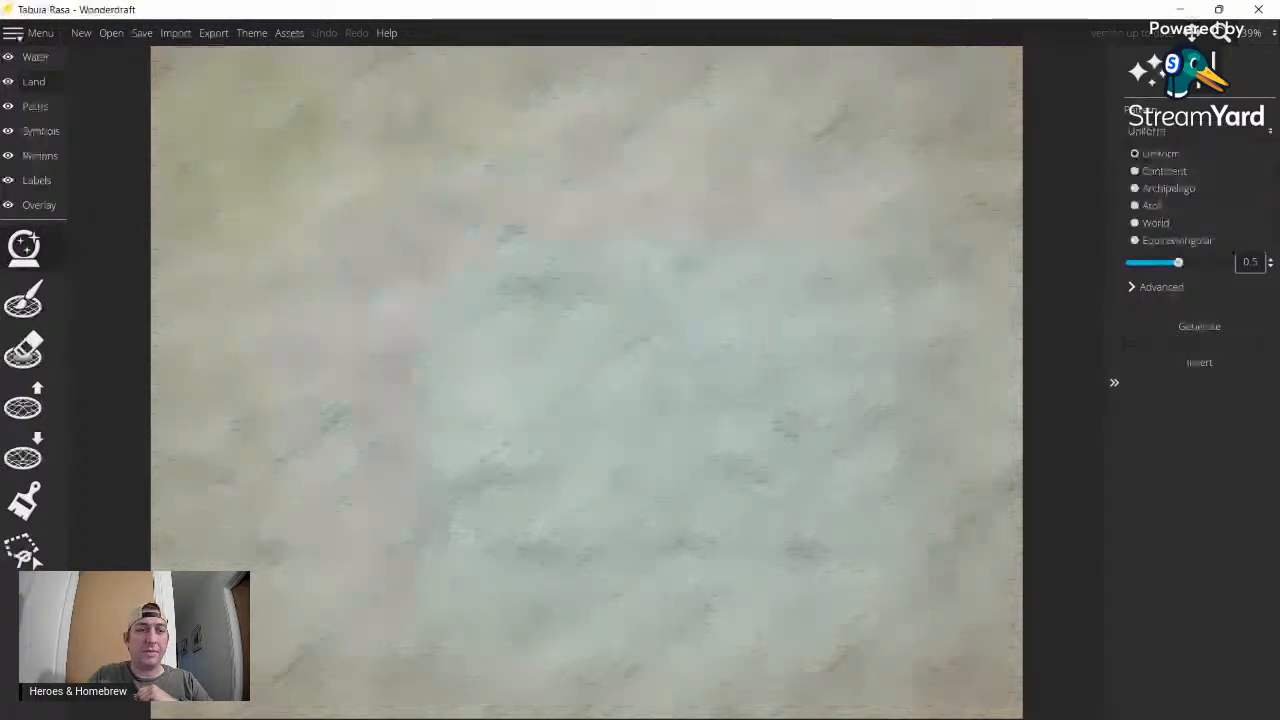
# - Paint a closed outline of one large island with the Landmass Brush at size 172, with a bay on its east side
pyautogui.click(24, 302)
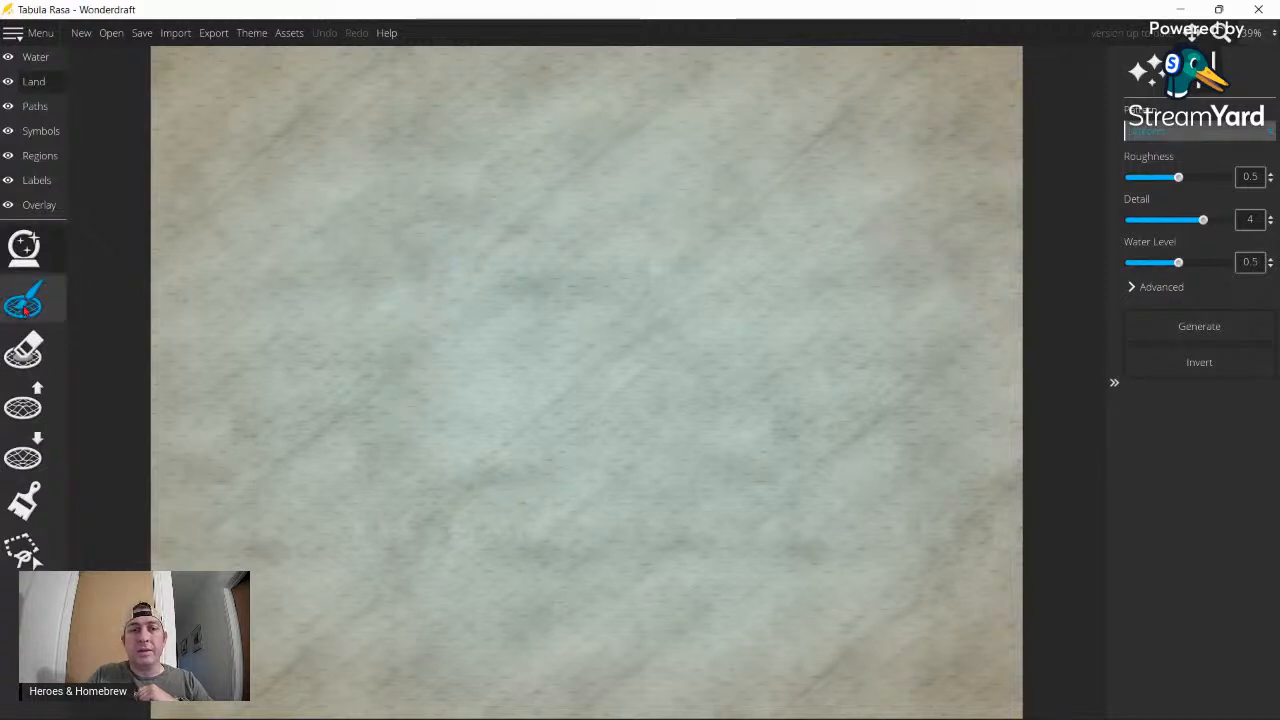
pyautogui.click(25, 305)
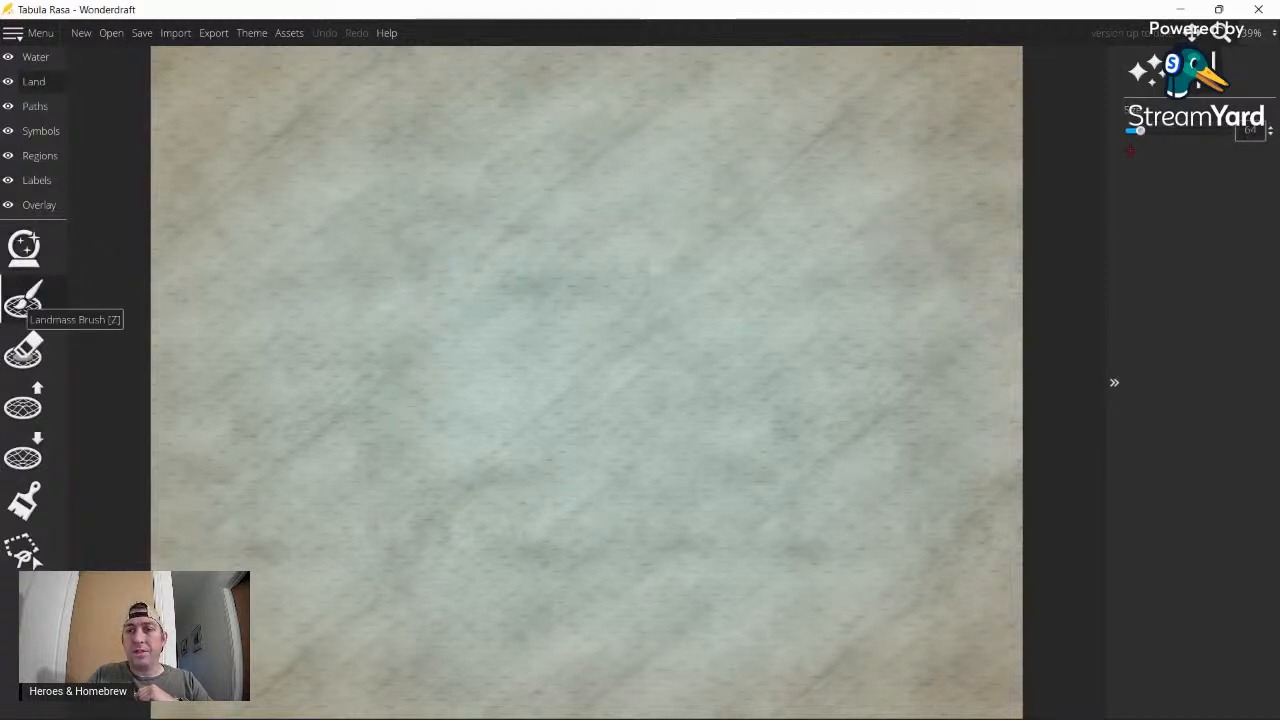
pyautogui.moveTo(1149, 138); pyautogui.dragTo(1167, 139)
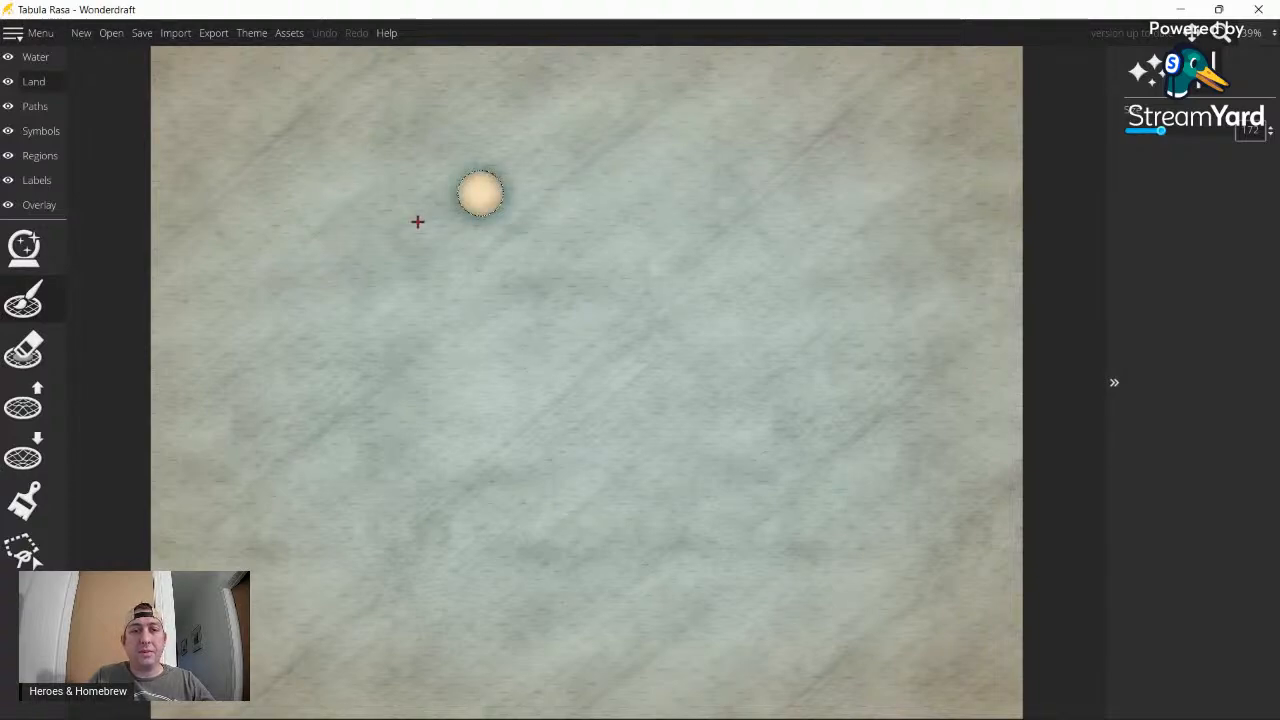
pyautogui.moveTo(417, 221)
pyautogui.mouseDown()
pyautogui.moveTo(383, 334)
pyautogui.moveTo(325, 413)
pyautogui.moveTo(529, 566)
pyautogui.moveTo(673, 609)
pyautogui.moveTo(831, 541)
pyautogui.moveTo(767, 413)
pyautogui.moveTo(843, 351)
pyautogui.moveTo(814, 249)
pyautogui.moveTo(714, 194)
pyautogui.moveTo(503, 189)
pyautogui.moveTo(476, 204)
pyautogui.mouseUp()
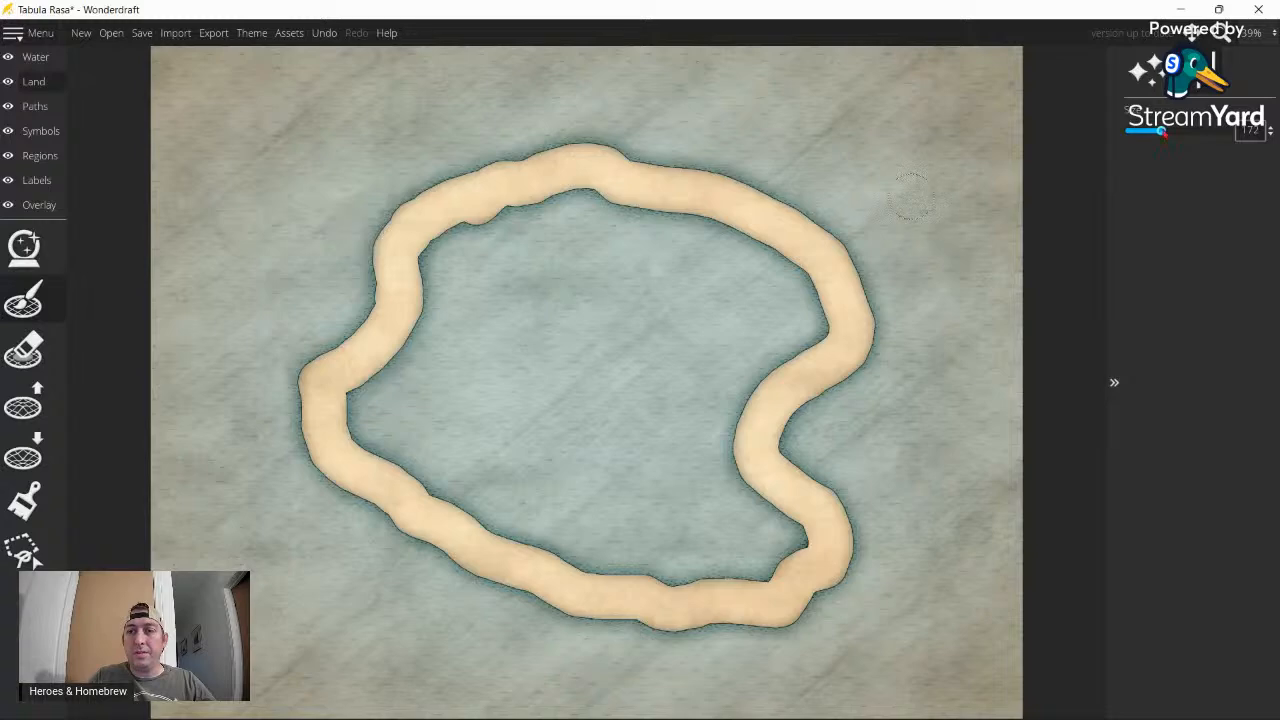
# - Fill the whole interior of the island outline with land at brush size 272, and reduce the brush size to 114
pyautogui.click(1180, 134)
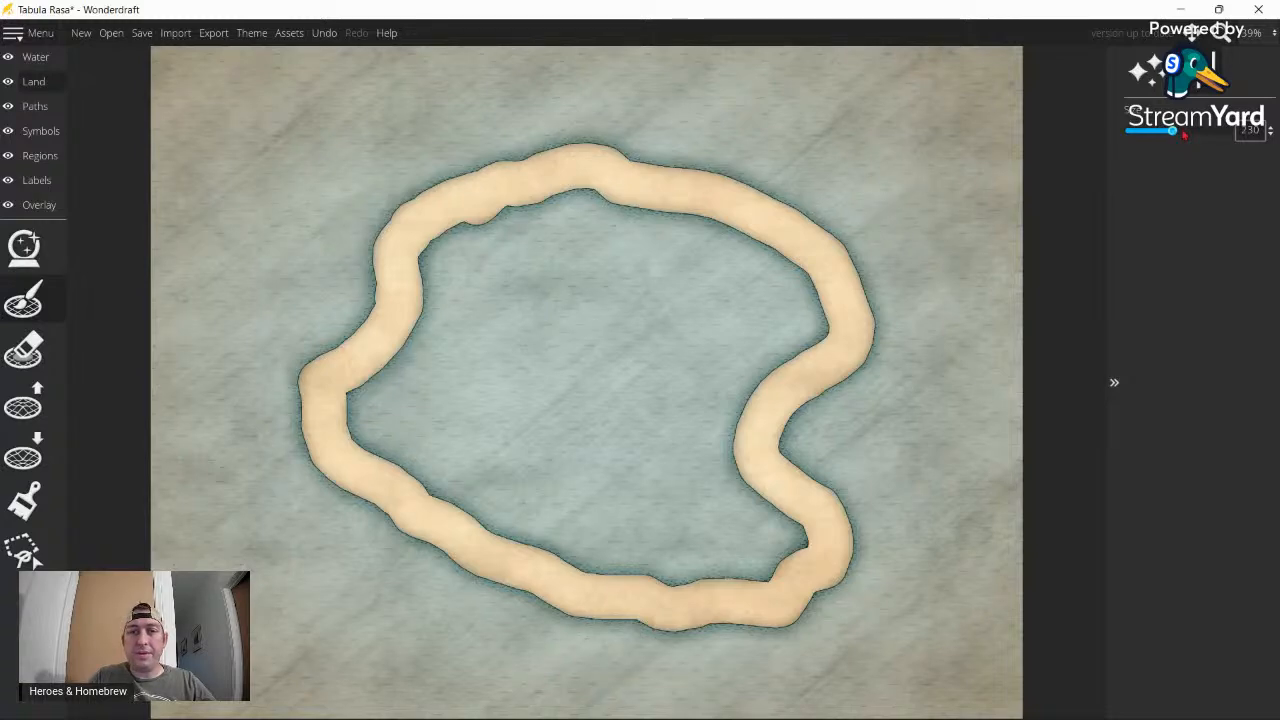
pyautogui.click(1182, 135)
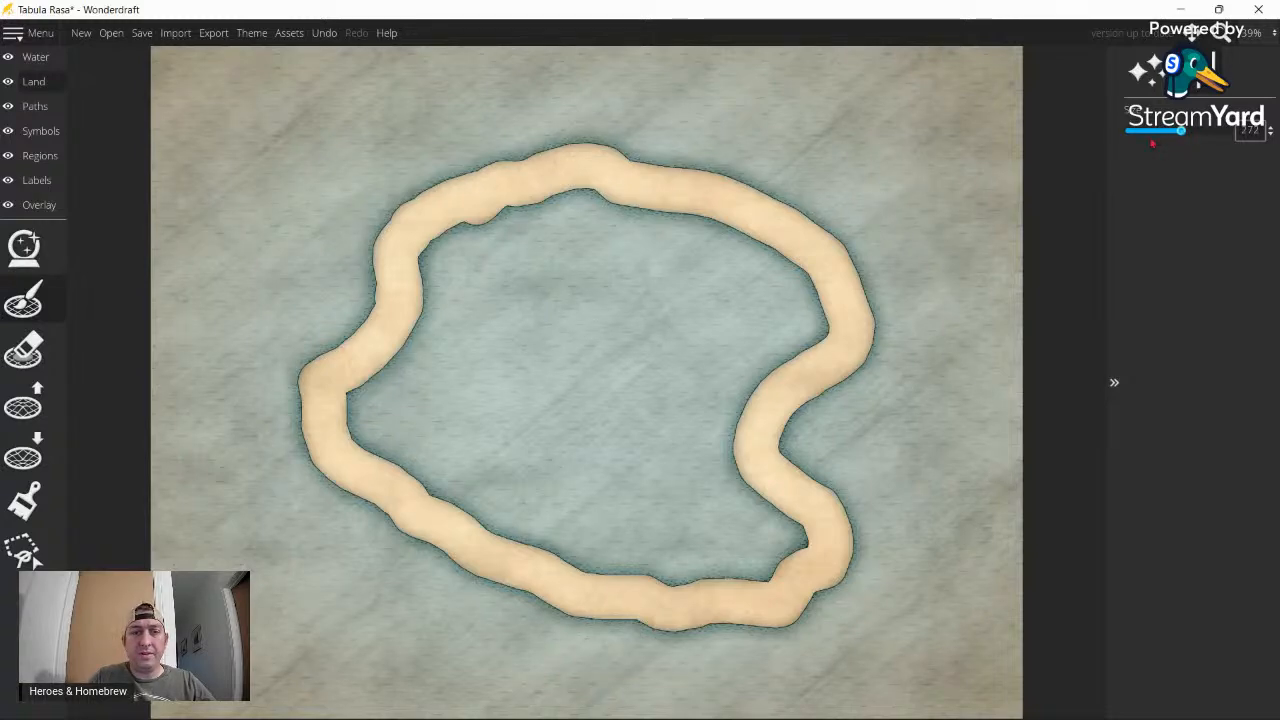
pyautogui.moveTo(577, 260)
pyautogui.mouseDown()
pyautogui.moveTo(530, 250)
pyautogui.moveTo(543, 209)
pyautogui.moveTo(609, 202)
pyautogui.mouseUp()
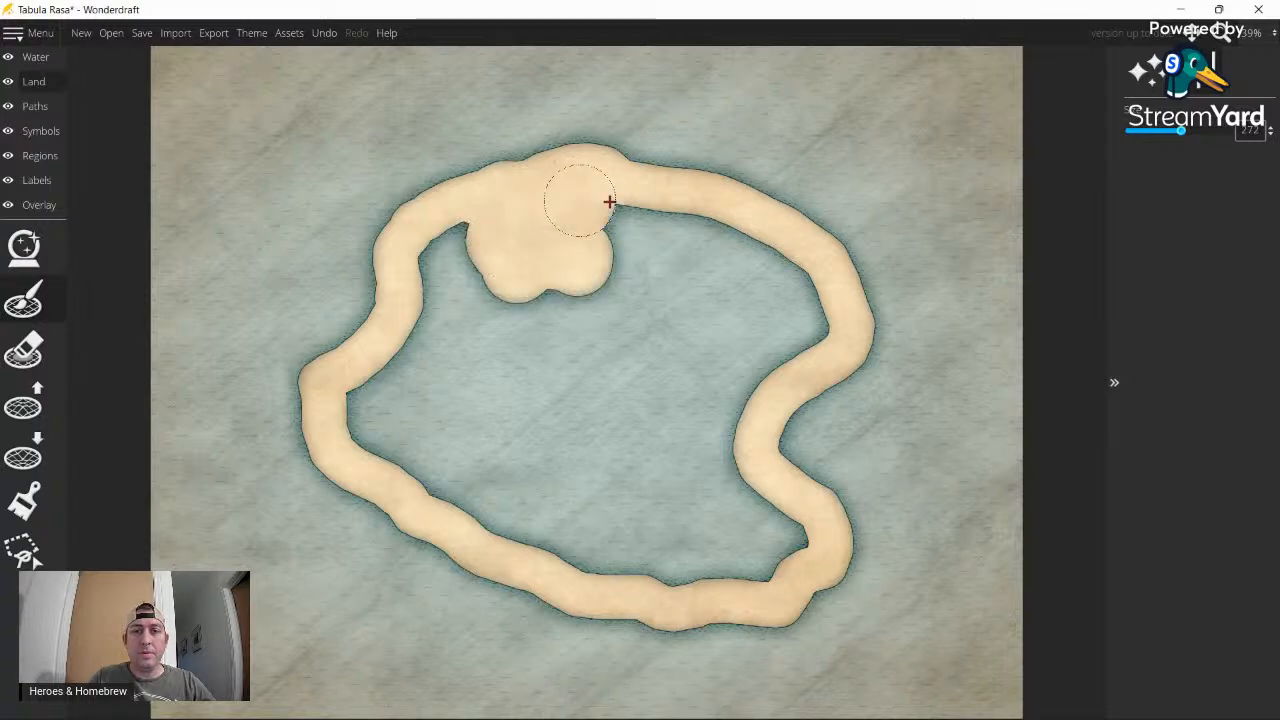
pyautogui.moveTo(694, 234)
pyautogui.mouseDown()
pyautogui.moveTo(759, 277)
pyautogui.moveTo(786, 318)
pyautogui.moveTo(804, 309)
pyautogui.moveTo(796, 352)
pyautogui.moveTo(817, 332)
pyautogui.moveTo(720, 384)
pyautogui.moveTo(673, 375)
pyautogui.moveTo(679, 346)
pyautogui.moveTo(719, 383)
pyautogui.moveTo(667, 355)
pyautogui.moveTo(701, 307)
pyautogui.moveTo(595, 263)
pyautogui.moveTo(640, 355)
pyautogui.moveTo(554, 398)
pyautogui.moveTo(502, 370)
pyautogui.moveTo(548, 308)
pyautogui.moveTo(592, 378)
pyautogui.moveTo(459, 339)
pyautogui.moveTo(465, 243)
pyautogui.mouseUp()
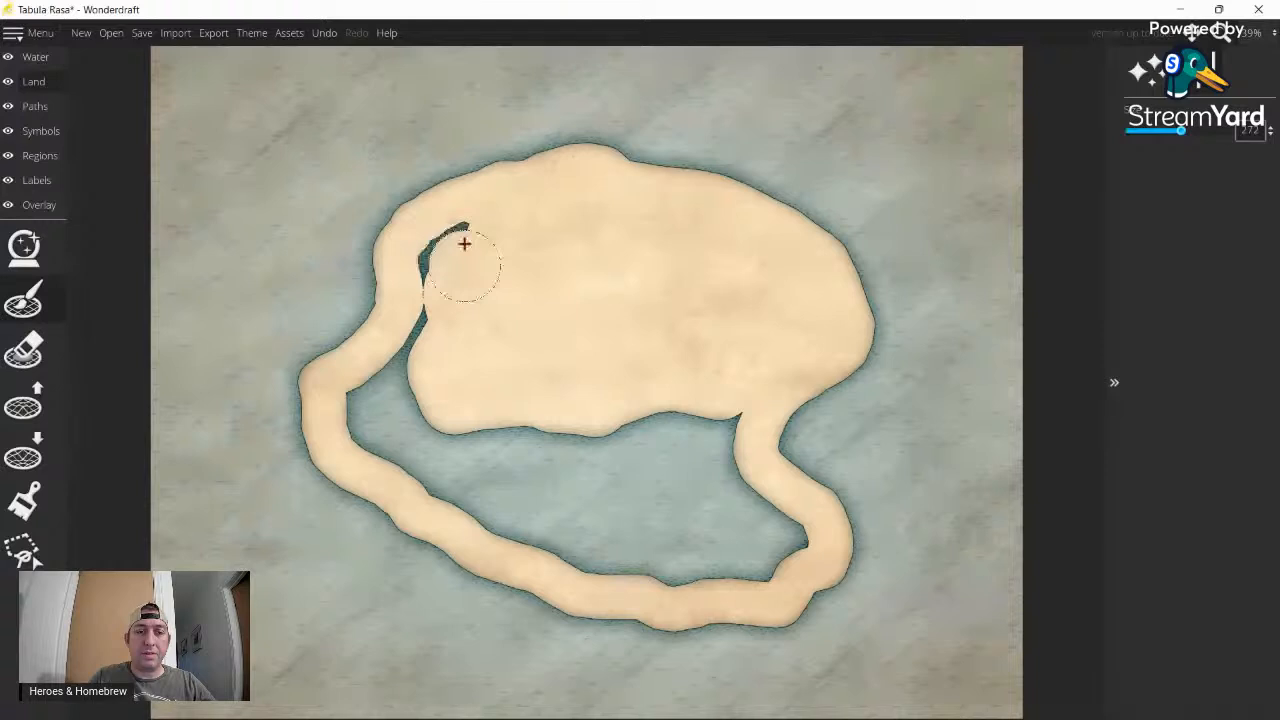
pyautogui.moveTo(464, 243)
pyautogui.mouseDown()
pyautogui.moveTo(420, 383)
pyautogui.moveTo(378, 401)
pyautogui.moveTo(443, 449)
pyautogui.moveTo(462, 490)
pyautogui.moveTo(526, 506)
pyautogui.moveTo(589, 466)
pyautogui.moveTo(587, 442)
pyautogui.moveTo(492, 424)
pyautogui.mouseUp()
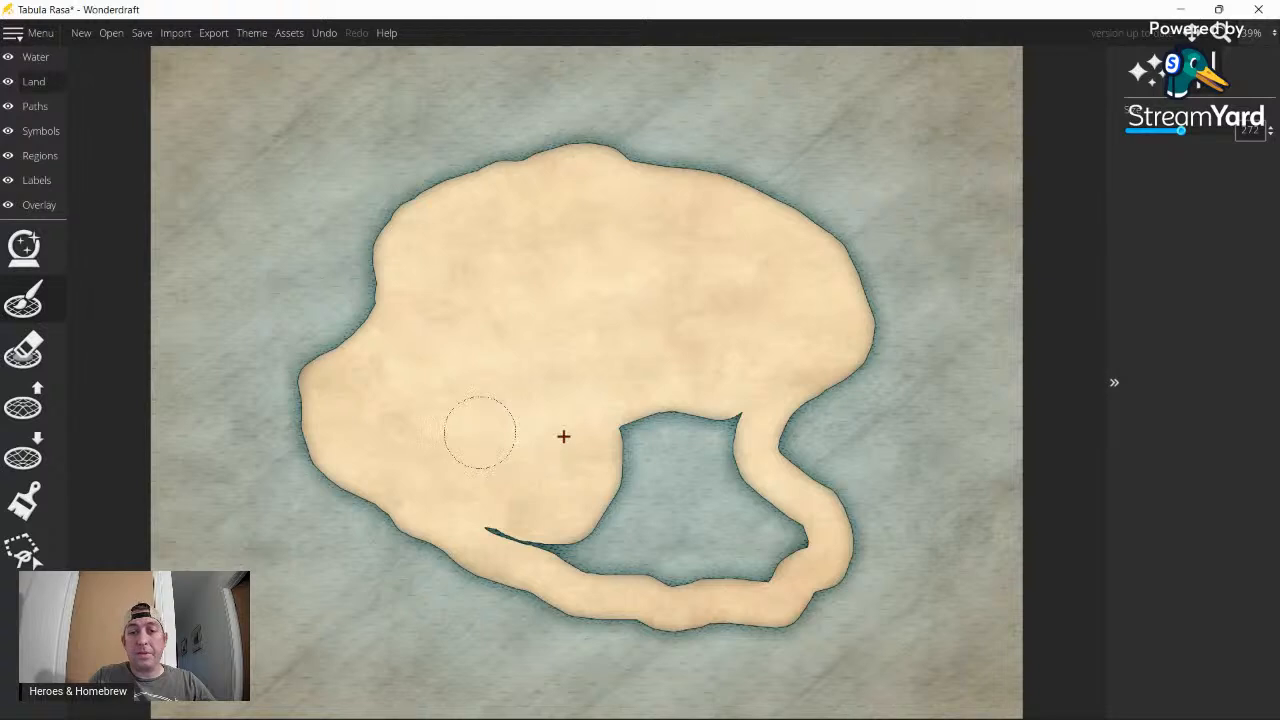
pyautogui.moveTo(627, 430)
pyautogui.mouseDown()
pyautogui.moveTo(688, 425)
pyautogui.moveTo(734, 446)
pyautogui.moveTo(771, 554)
pyautogui.moveTo(657, 569)
pyautogui.moveTo(632, 518)
pyautogui.moveTo(671, 460)
pyautogui.moveTo(695, 528)
pyautogui.moveTo(486, 523)
pyautogui.mouseUp()
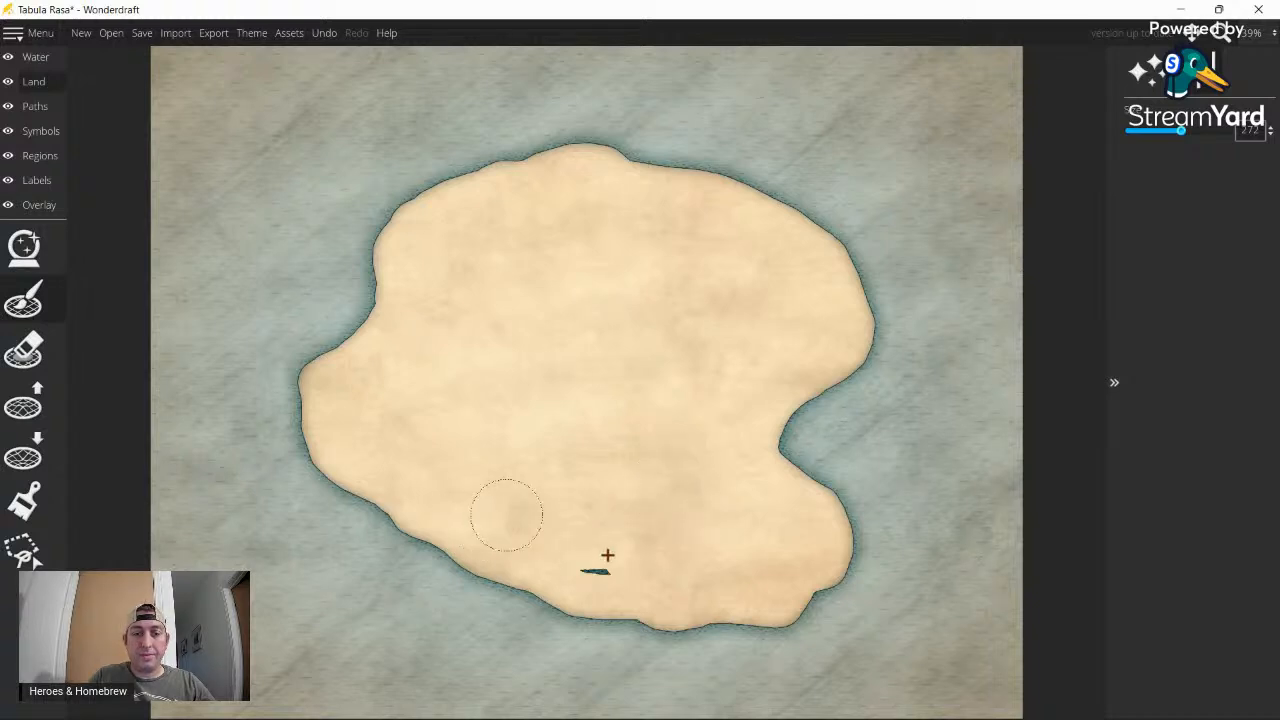
pyautogui.moveTo(607, 555); pyautogui.dragTo(661, 562)
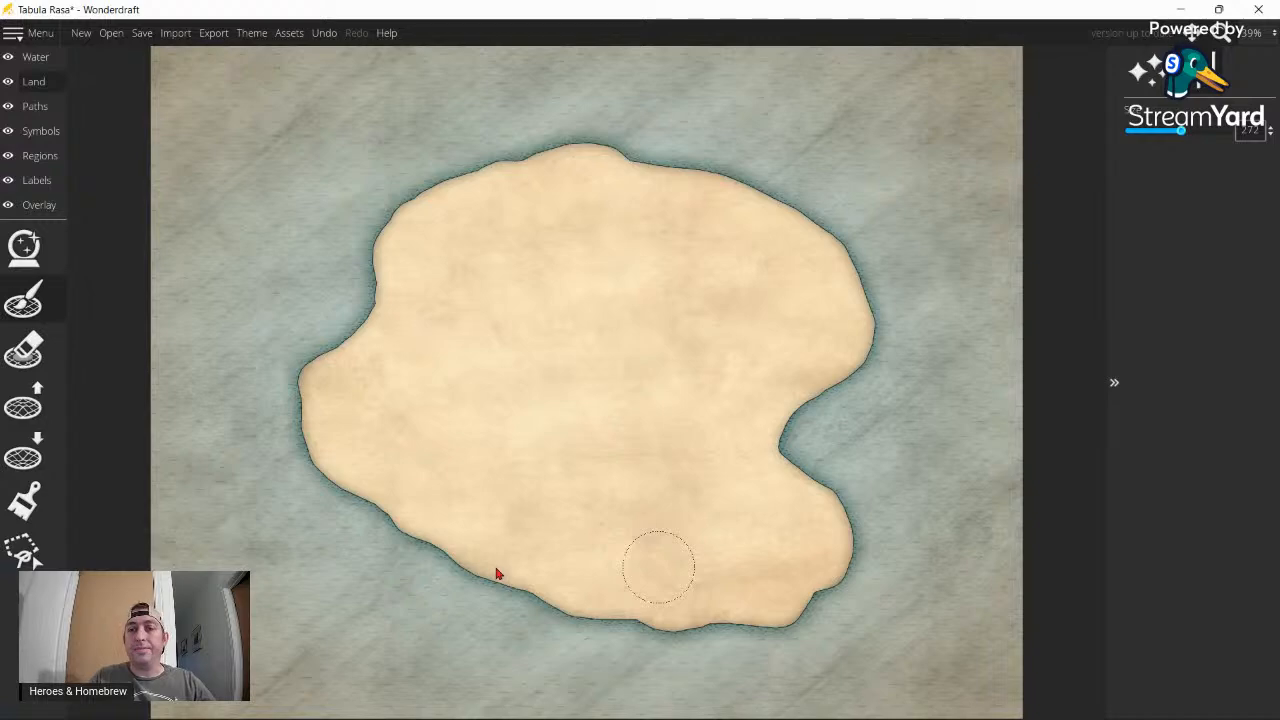
pyautogui.click(1150, 131)
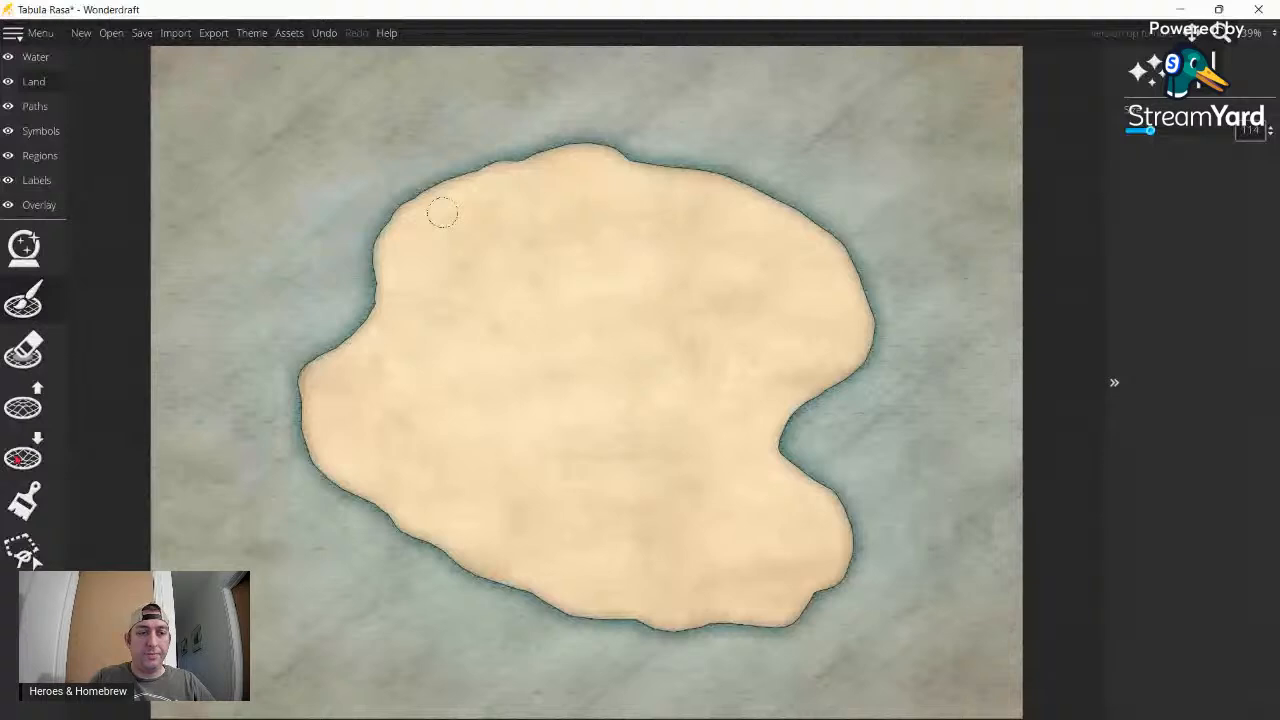
# - Roughen the coastline with the landmass-lowering tool from the northwest shore across the north and down the east side into the bay
pyautogui.click(19, 457)
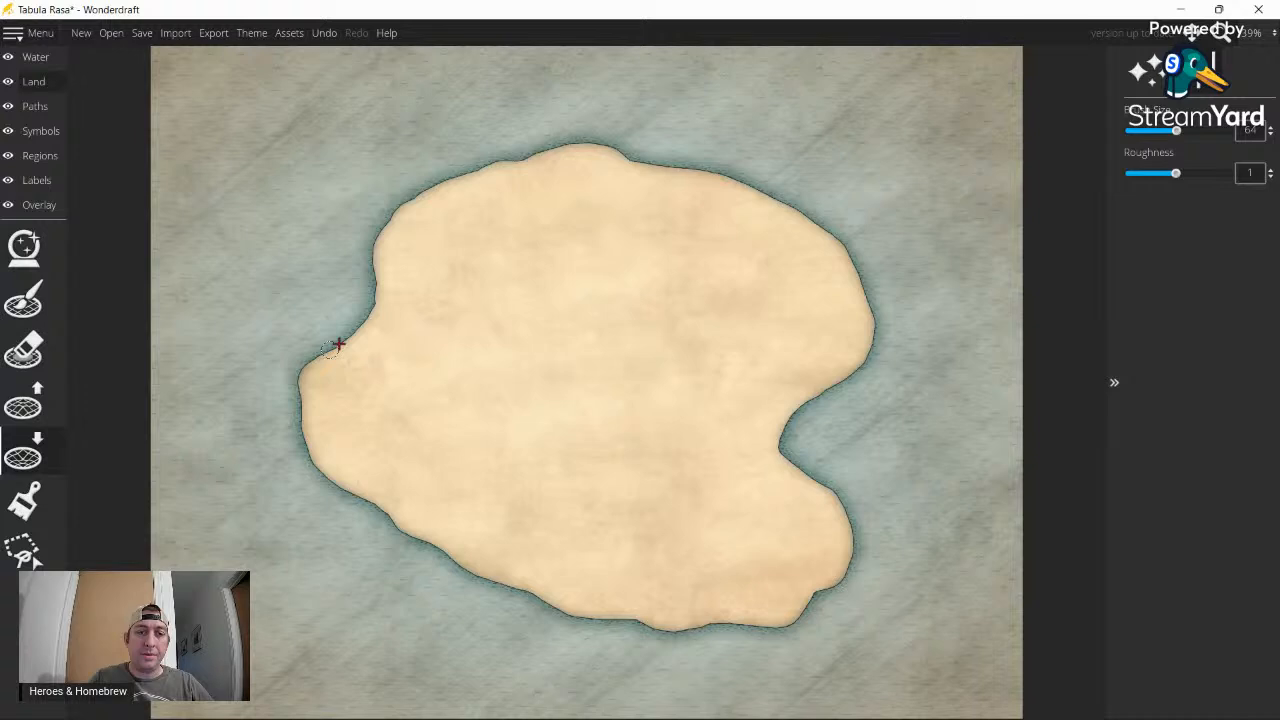
pyautogui.moveTo(338, 344)
pyautogui.mouseDown()
pyautogui.moveTo(374, 305)
pyautogui.moveTo(383, 246)
pyautogui.moveTo(406, 266)
pyautogui.moveTo(382, 246)
pyautogui.moveTo(409, 203)
pyautogui.mouseUp()
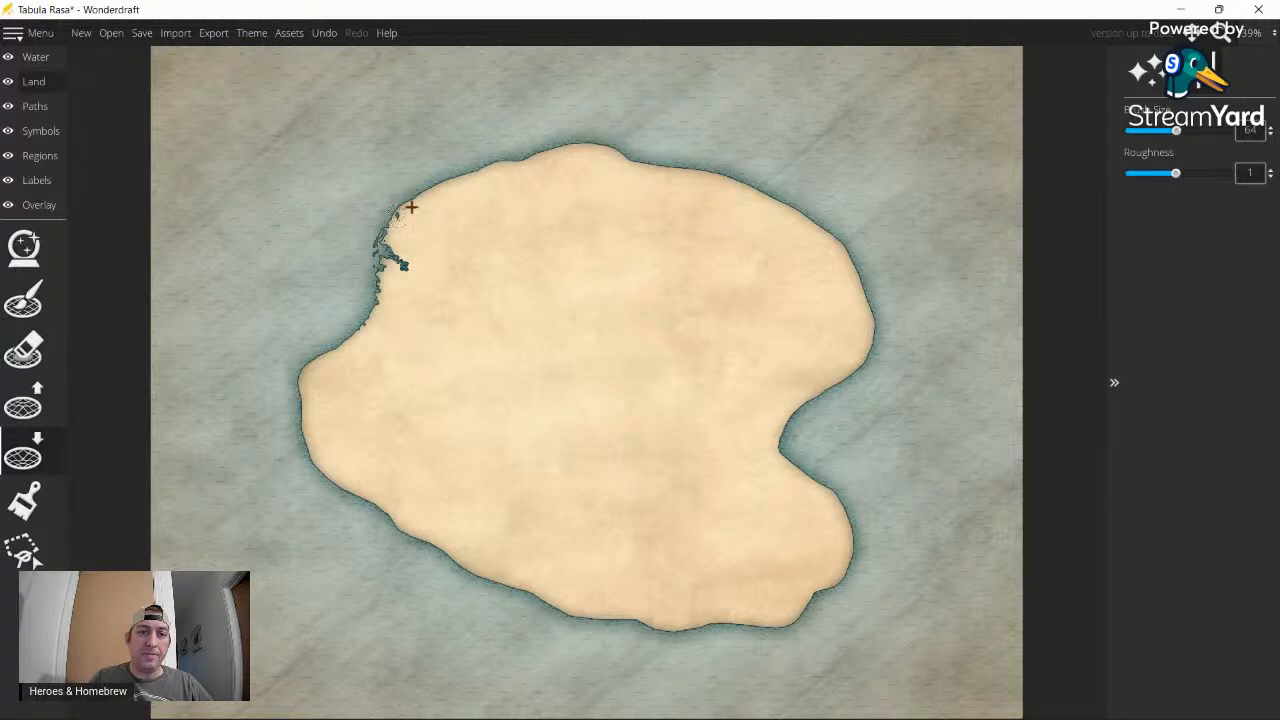
pyautogui.moveTo(412, 207)
pyautogui.mouseDown()
pyautogui.moveTo(456, 180)
pyautogui.moveTo(419, 194)
pyautogui.moveTo(565, 150)
pyautogui.mouseUp()
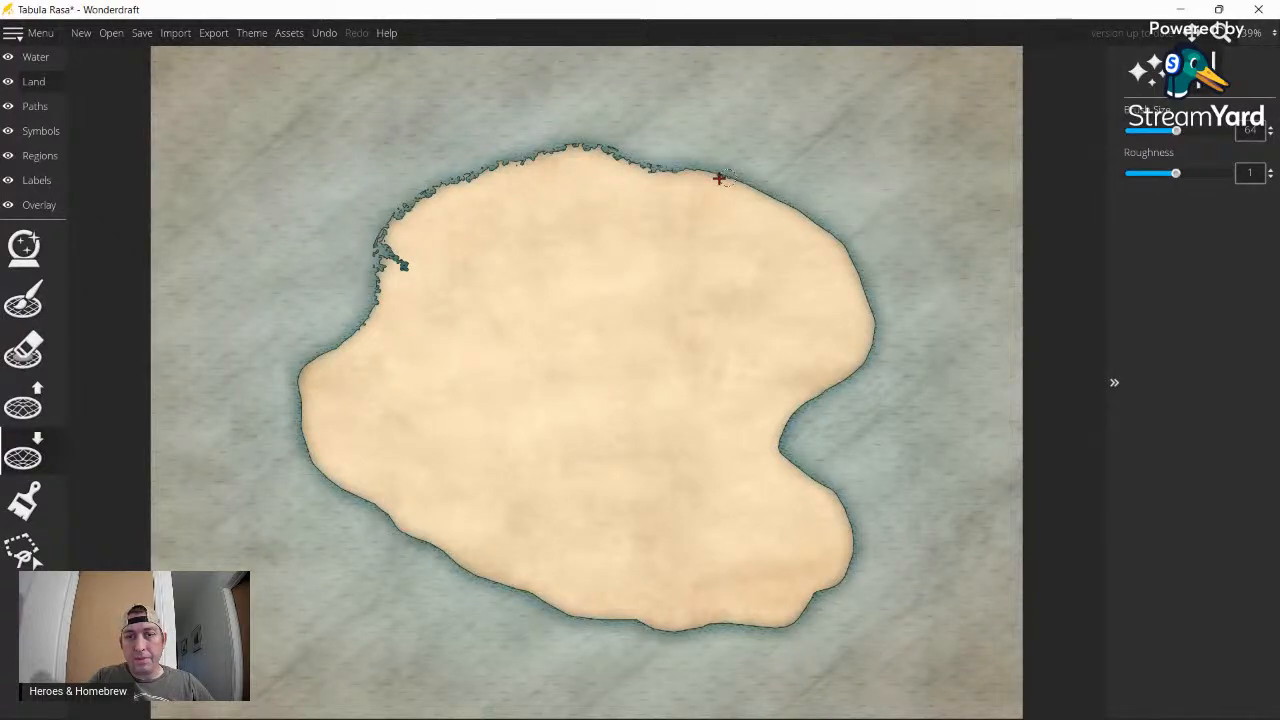
pyautogui.moveTo(706, 178); pyautogui.dragTo(770, 196)
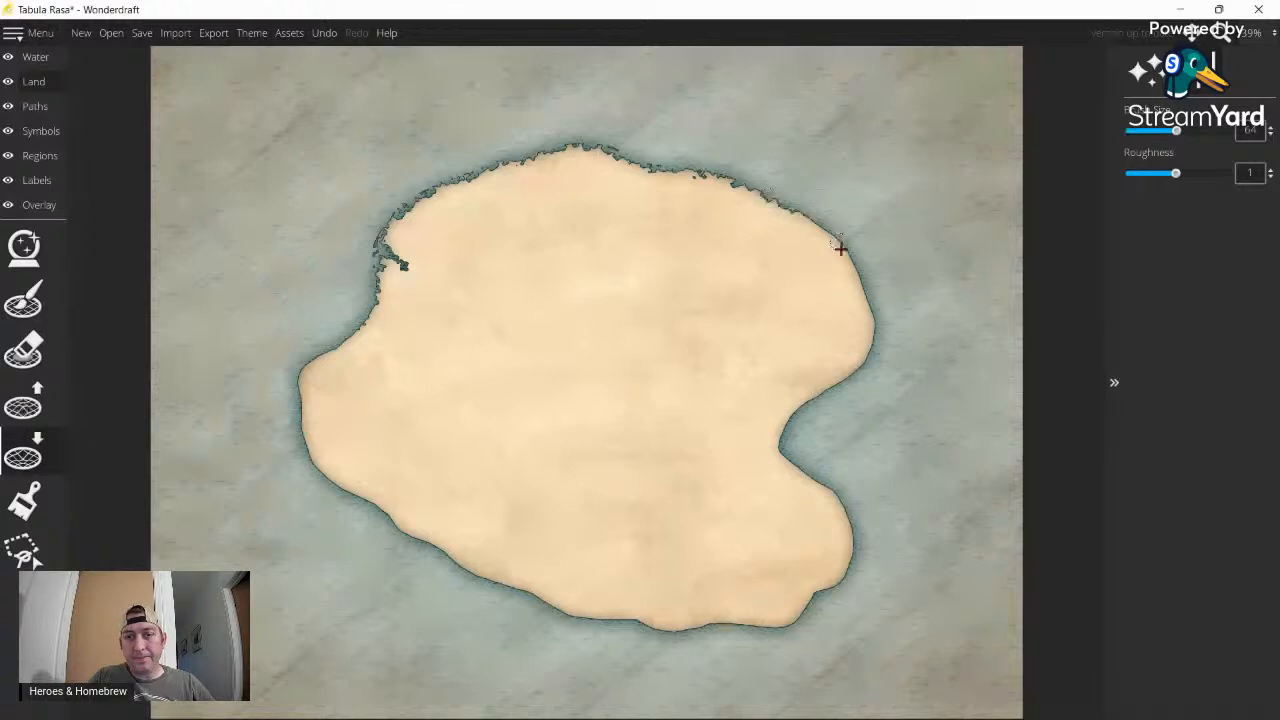
pyautogui.moveTo(840, 248); pyautogui.dragTo(797, 210)
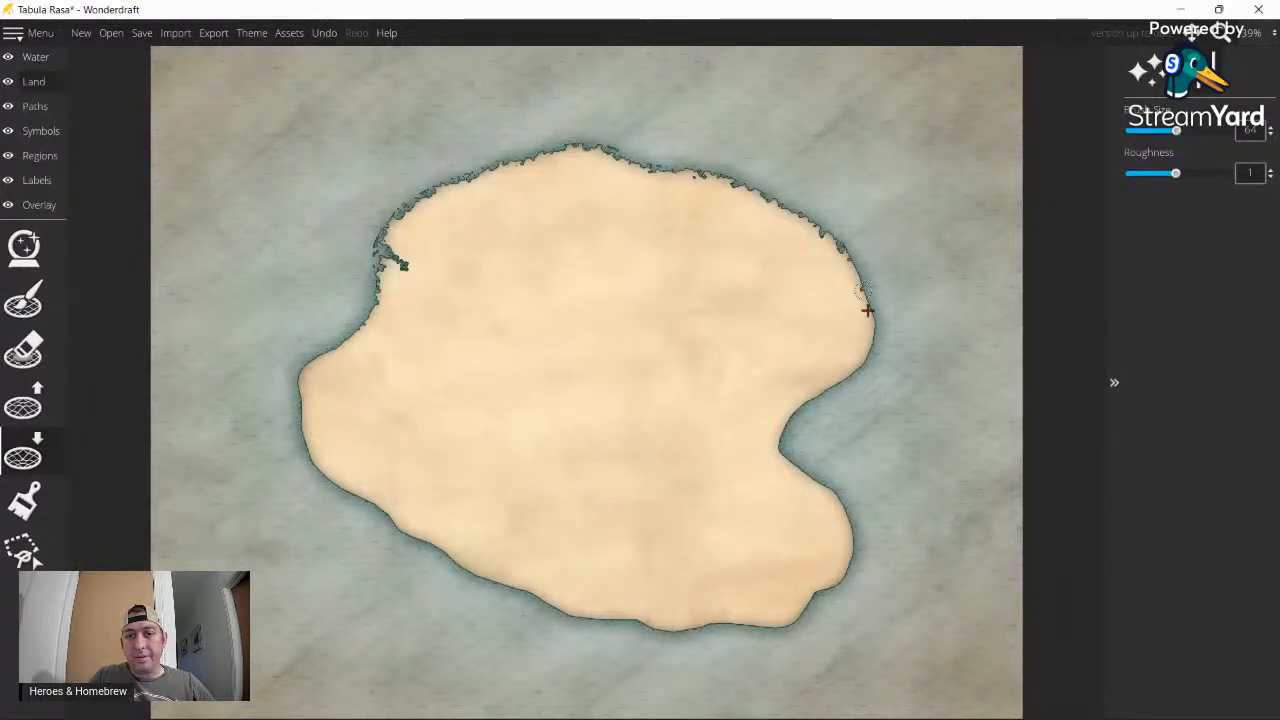
pyautogui.moveTo(866, 294); pyautogui.dragTo(850, 258)
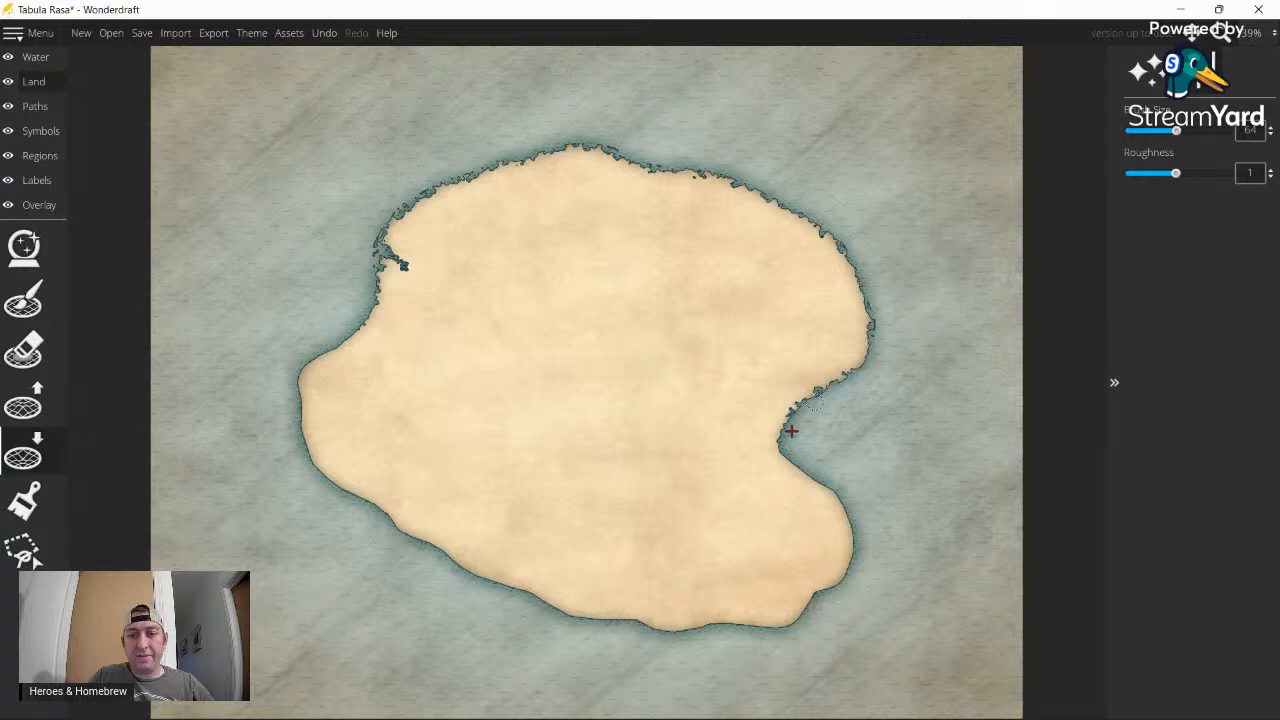
# - Roughen the southeastern coastline with the lowering brush, from the bay around the peninsula to the middle of the south shore
pyautogui.click(785, 463)
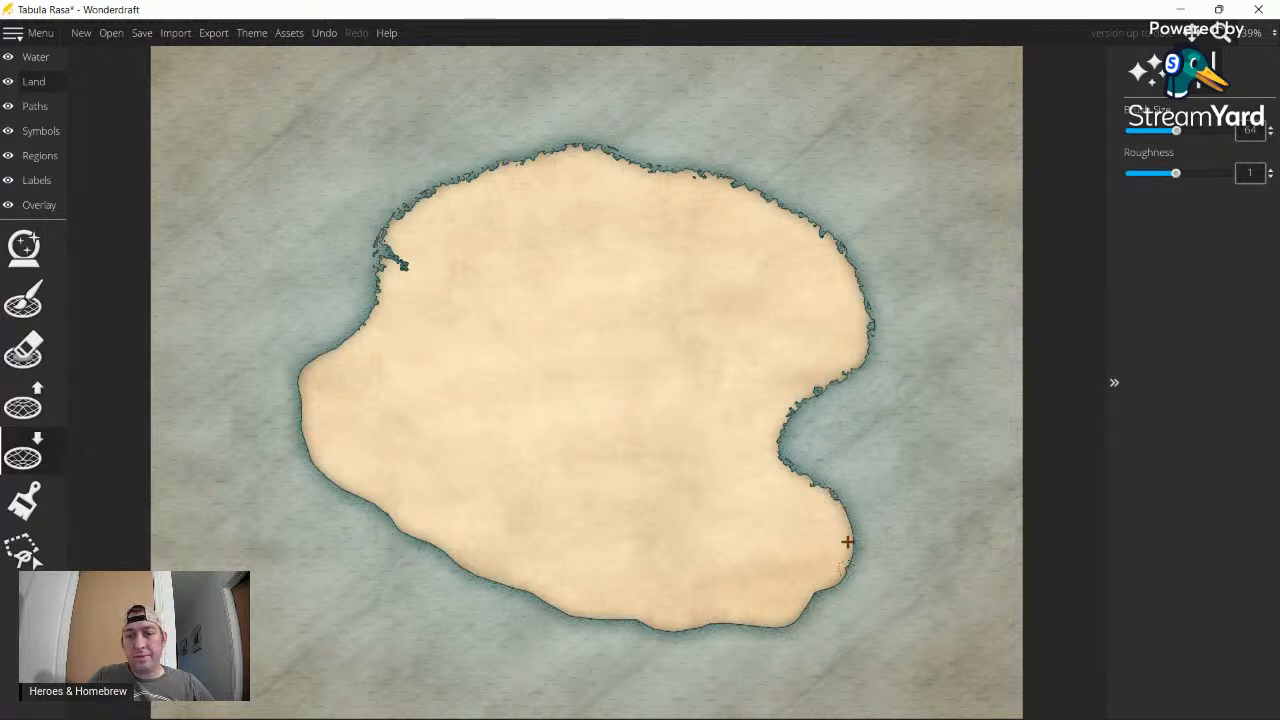
pyautogui.moveTo(846, 540); pyautogui.dragTo(842, 493)
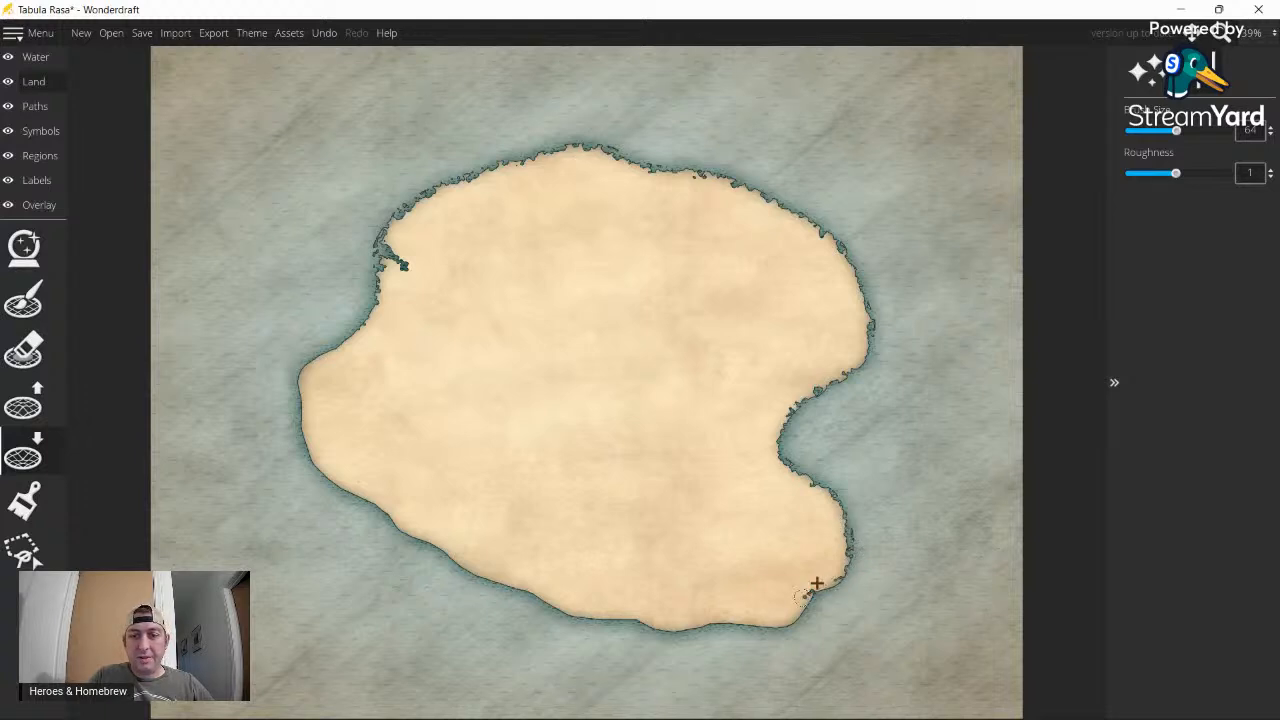
pyautogui.moveTo(817, 583)
pyautogui.mouseDown()
pyautogui.moveTo(833, 582)
pyautogui.moveTo(800, 601)
pyautogui.moveTo(810, 597)
pyautogui.mouseUp()
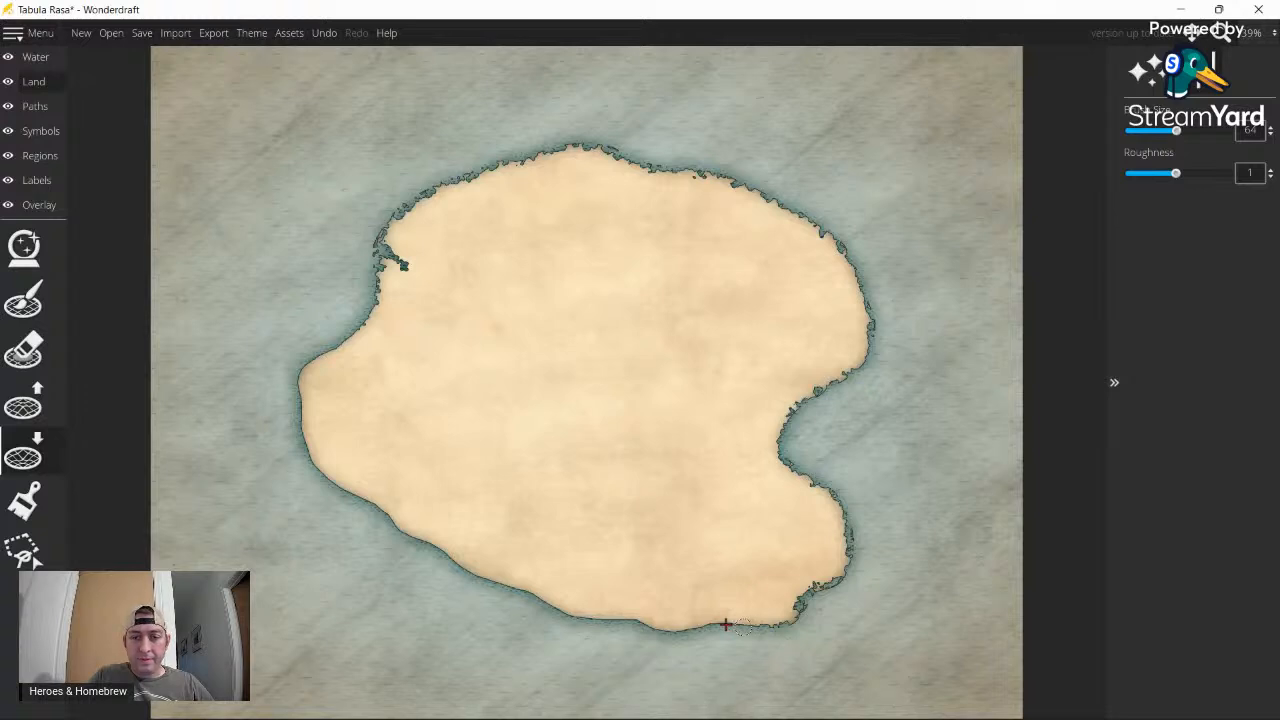
pyautogui.click(731, 625)
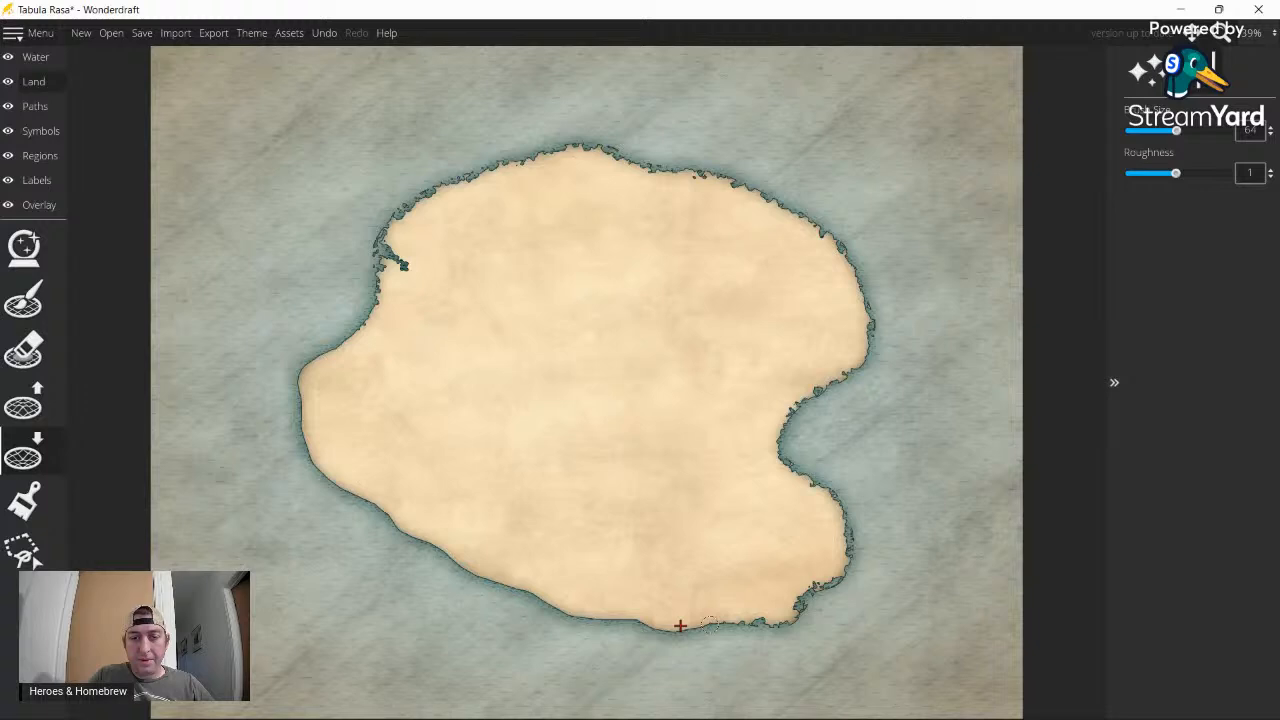
pyautogui.click(684, 626)
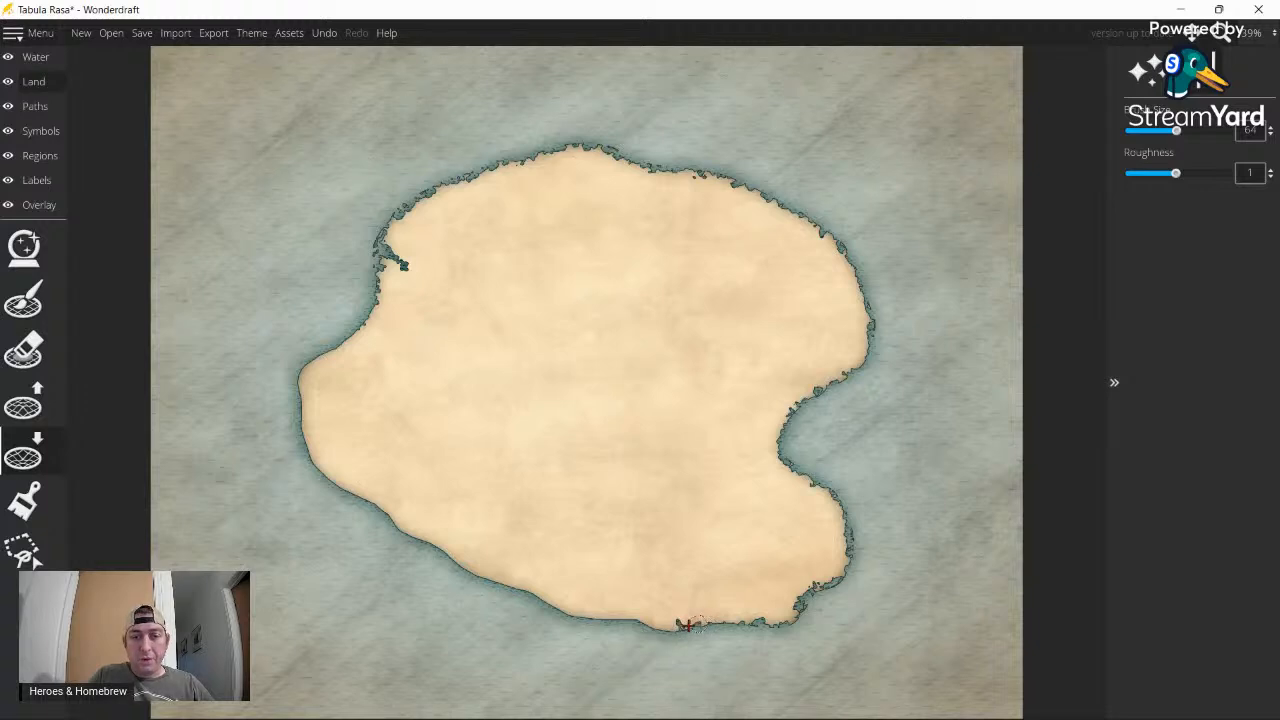
# - Roughen the remaining coastline along the south, southwest and west shores to complete the jagged edge around the island
pyautogui.moveTo(687, 626)
pyautogui.mouseDown()
pyautogui.moveTo(691, 610)
pyautogui.moveTo(661, 631)
pyautogui.moveTo(672, 627)
pyautogui.moveTo(541, 597)
pyautogui.mouseUp()
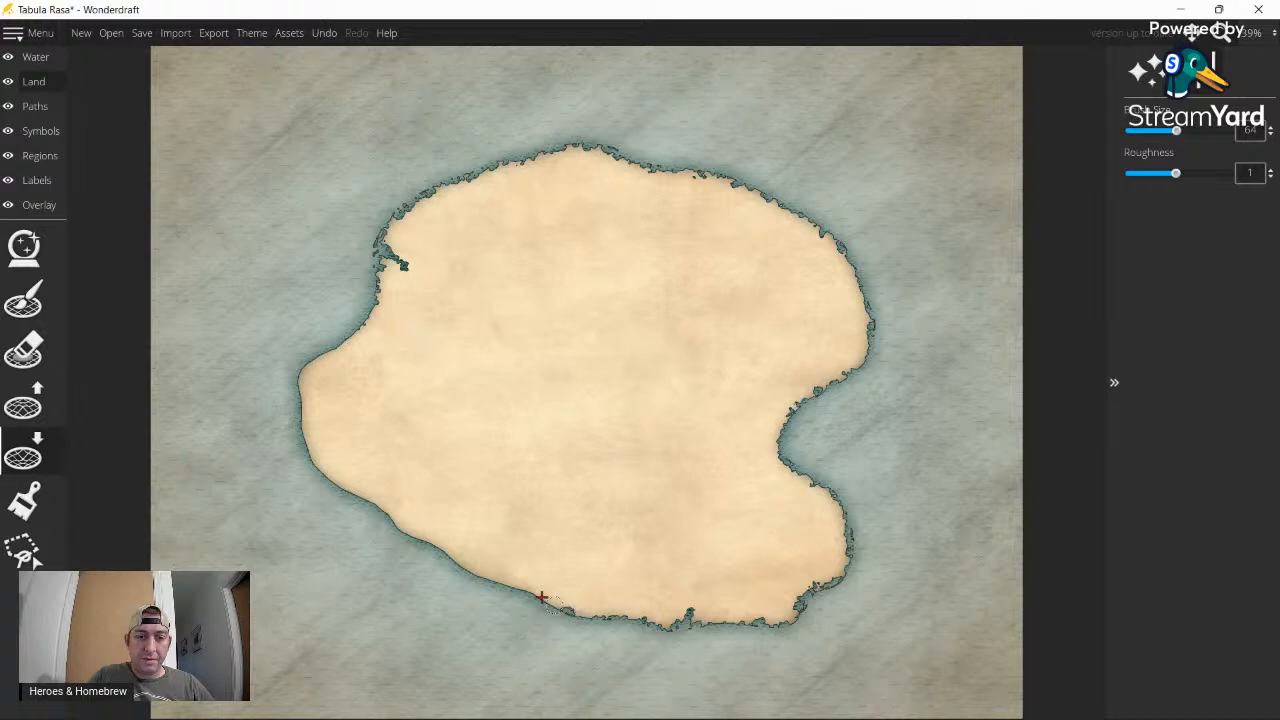
pyautogui.click(540, 595)
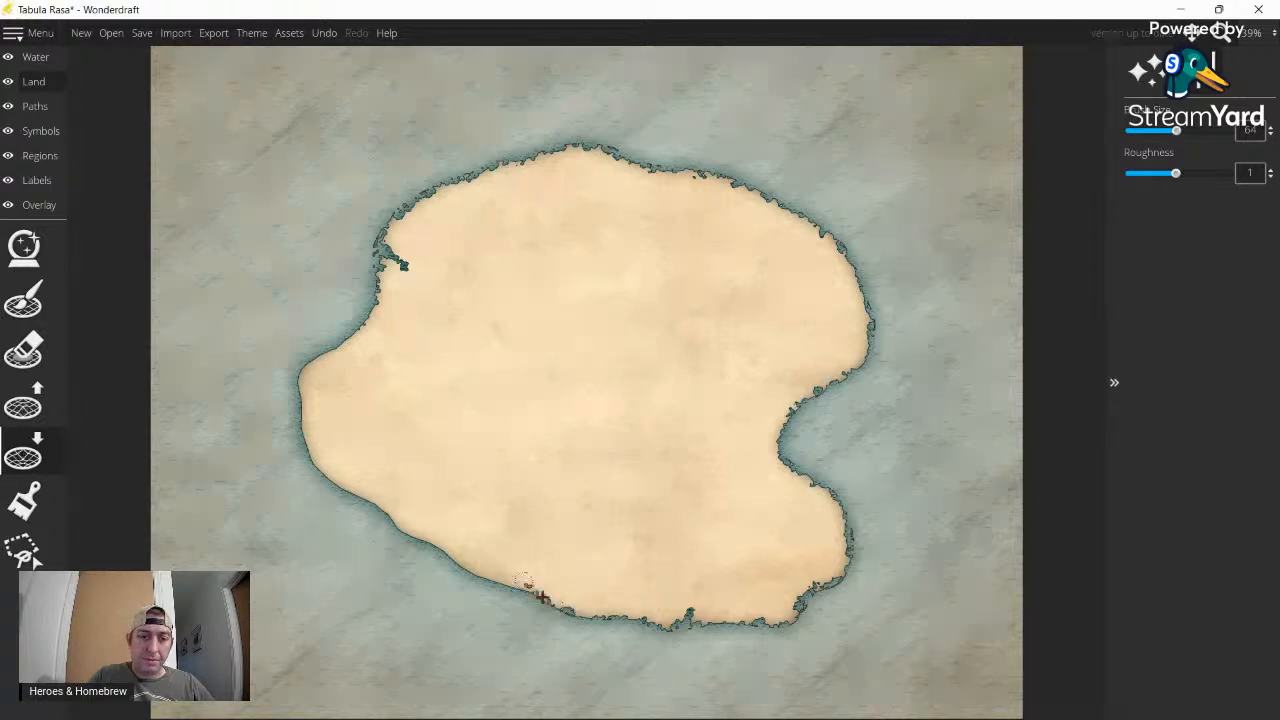
pyautogui.click(539, 593)
pyautogui.moveTo(538, 592); pyautogui.dragTo(484, 574)
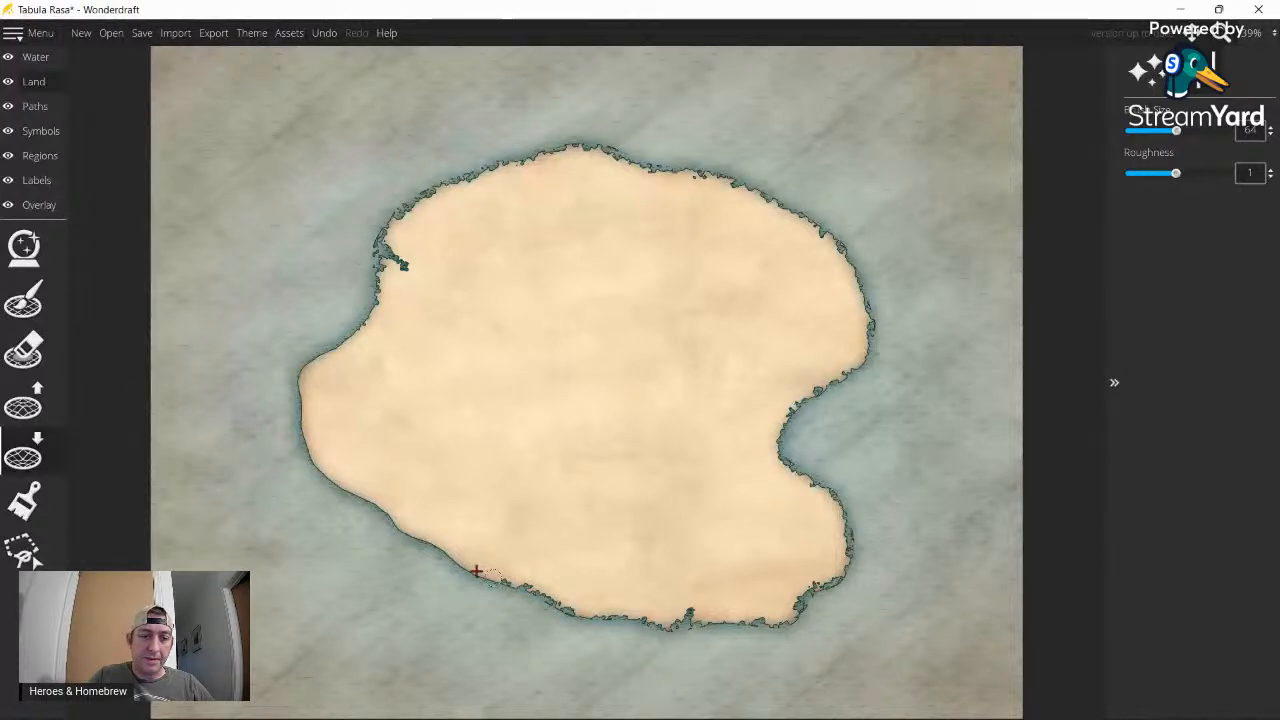
pyautogui.moveTo(484, 574)
pyautogui.mouseDown()
pyautogui.moveTo(493, 582)
pyautogui.moveTo(326, 471)
pyautogui.moveTo(332, 486)
pyautogui.mouseUp()
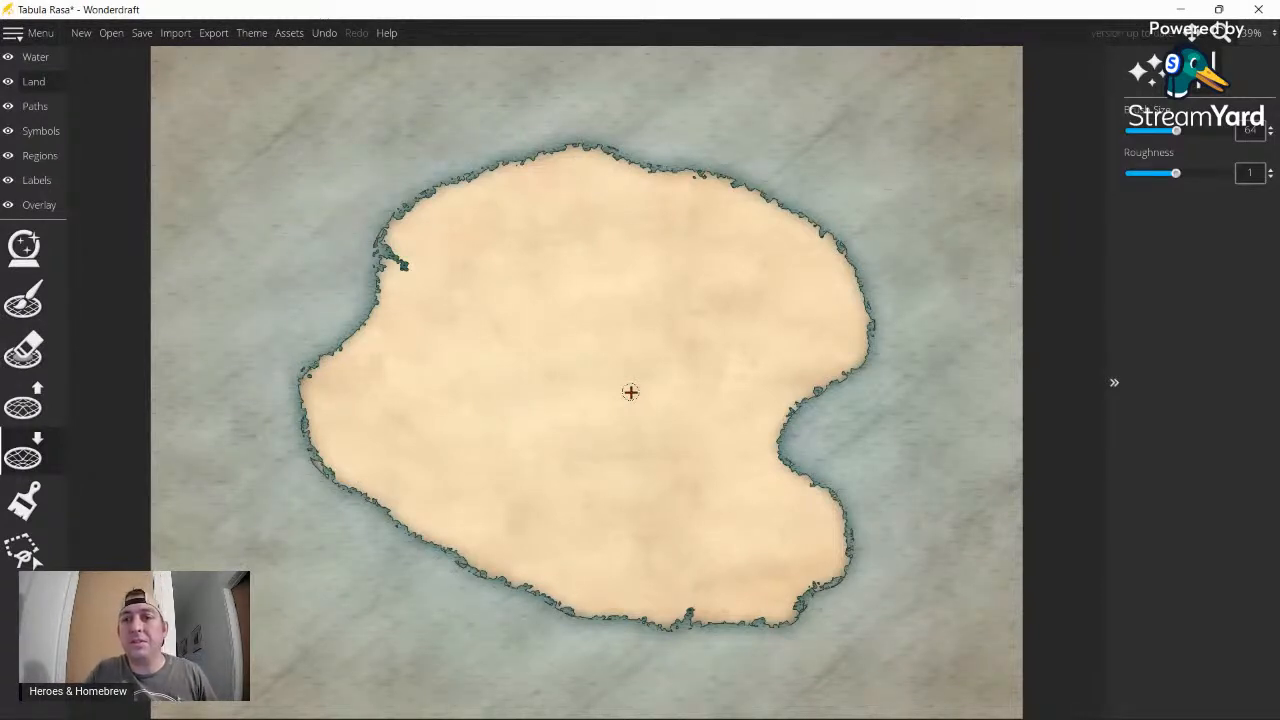
# - Set the landmass-lowering brush size to 81 and carve a short inlet westward from the inner end of the east bay
pyautogui.click(1177, 131)
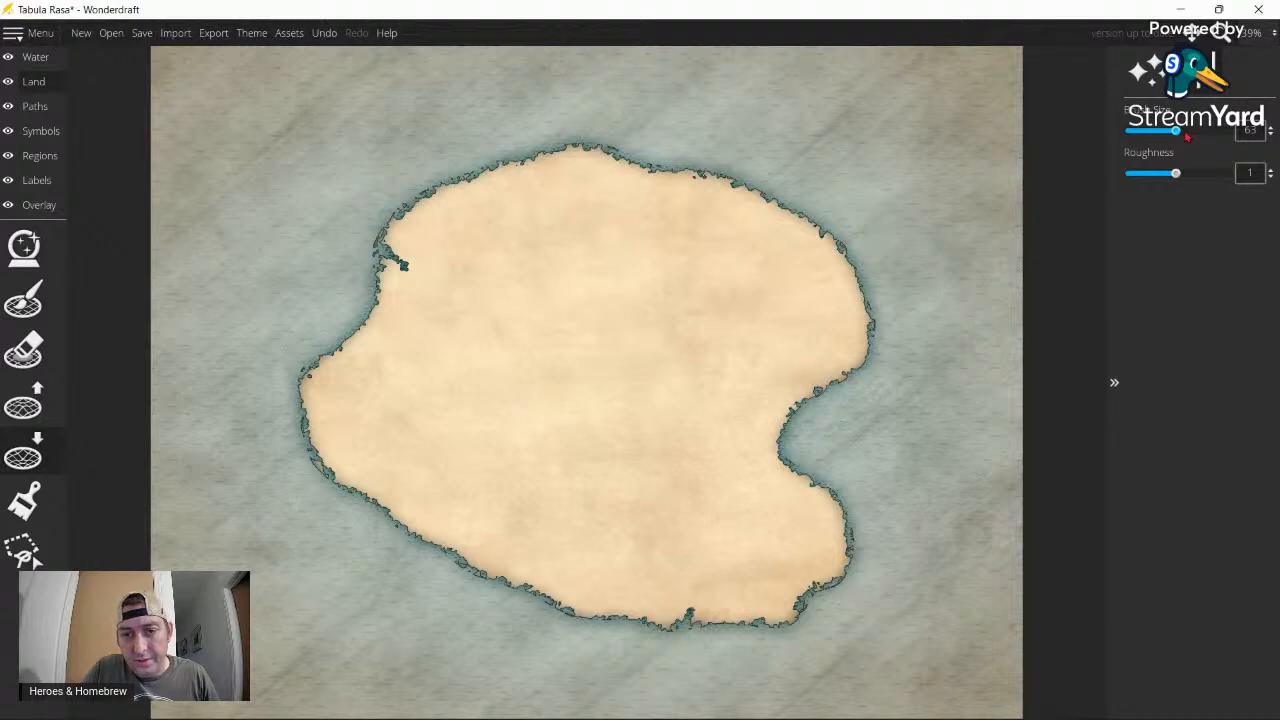
pyautogui.click(1189, 131)
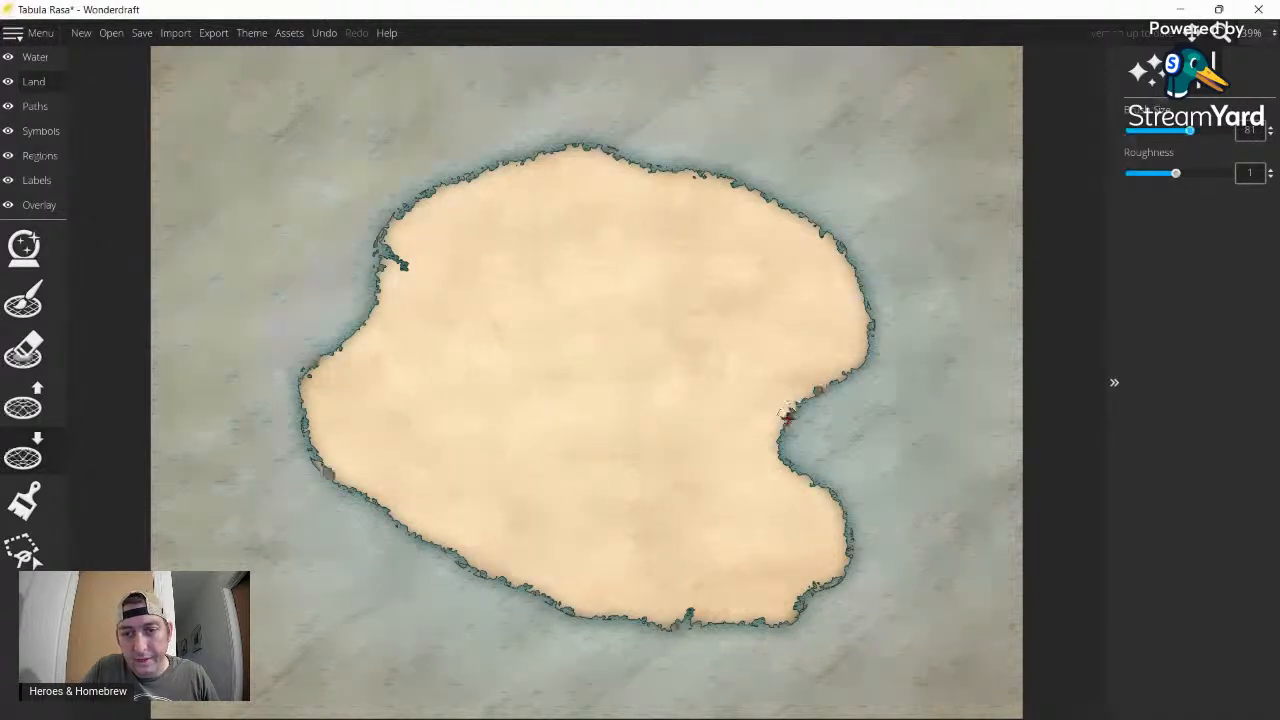
pyautogui.moveTo(761, 429)
pyautogui.mouseDown()
pyautogui.moveTo(737, 429)
pyautogui.moveTo(776, 441)
pyautogui.moveTo(738, 446)
pyautogui.moveTo(751, 455)
pyautogui.moveTo(728, 458)
pyautogui.moveTo(719, 435)
pyautogui.moveTo(748, 457)
pyautogui.mouseUp()
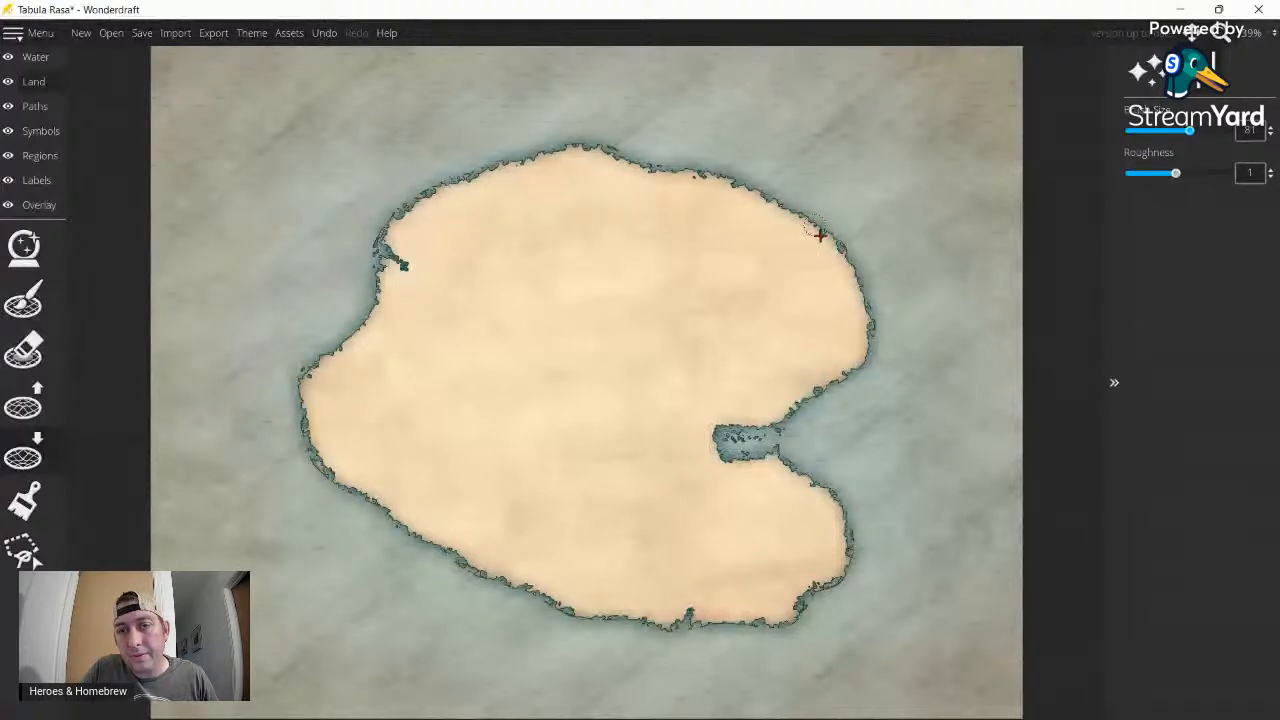
# - Carve a narrow winding channel from the northeast coast south and then southwest into the island's interior
pyautogui.moveTo(820, 236); pyautogui.dragTo(834, 246)
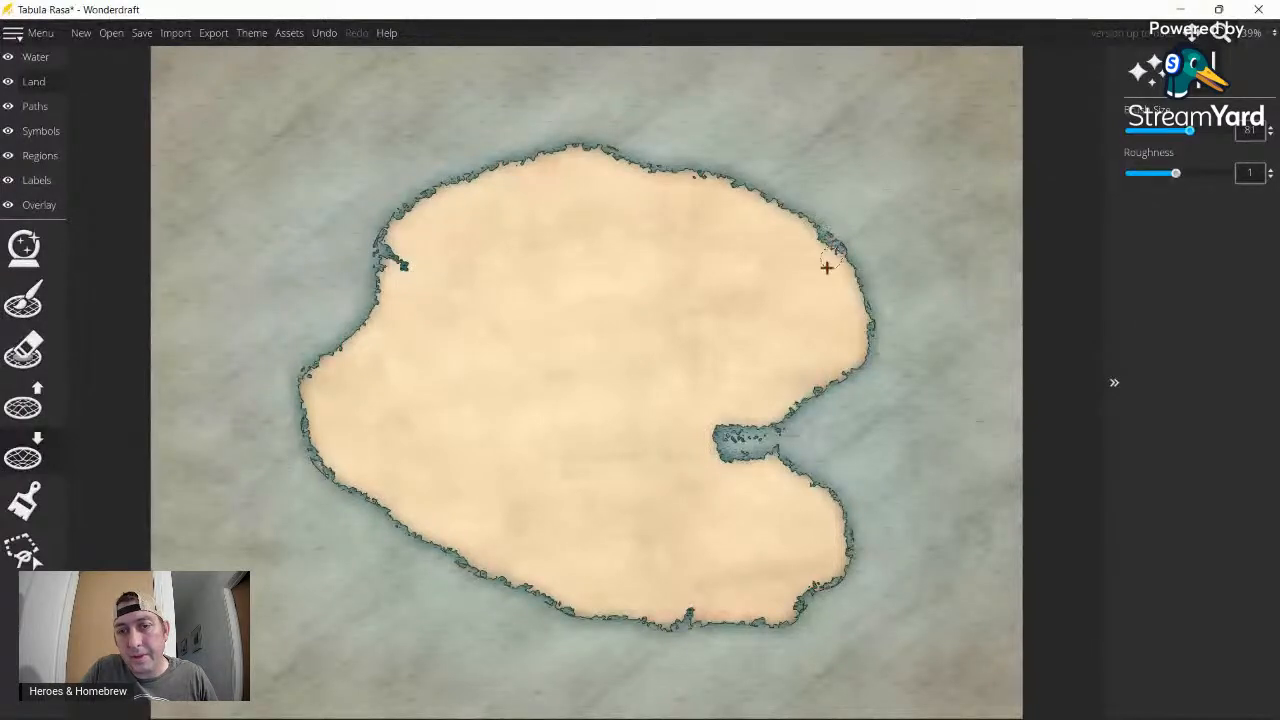
pyautogui.click(827, 269)
pyautogui.click(827, 267)
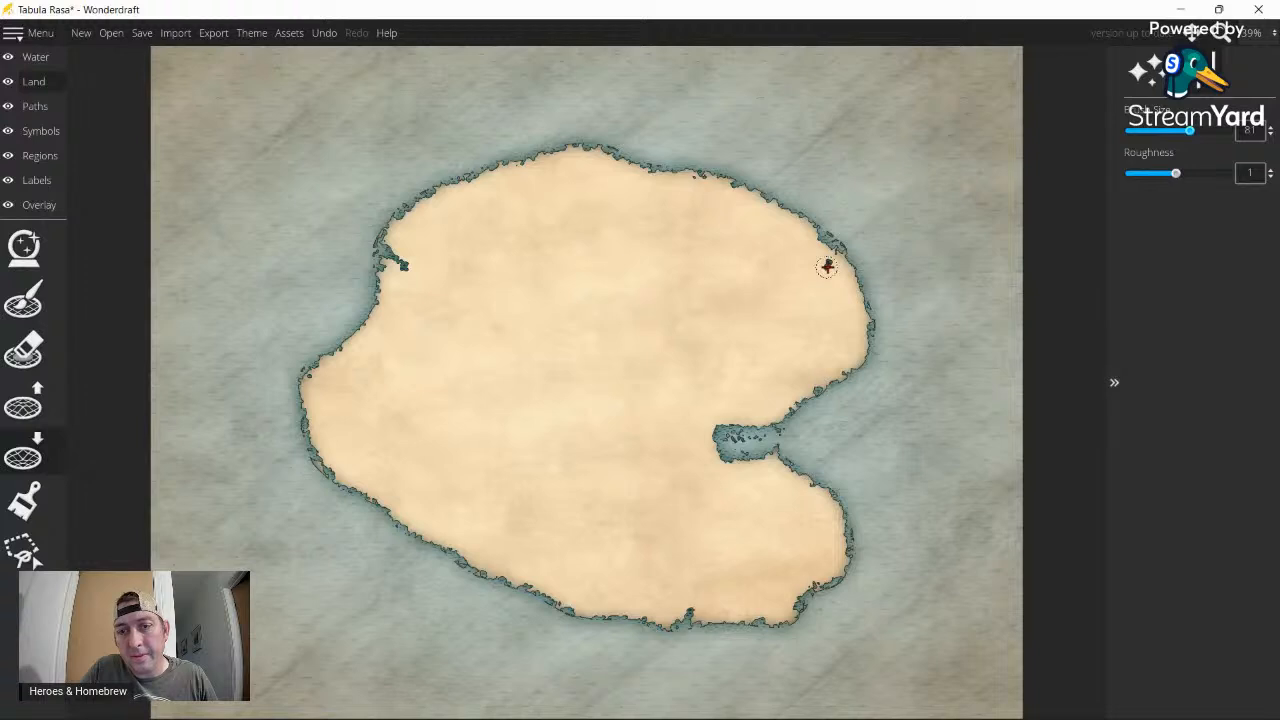
pyautogui.moveTo(827, 267); pyautogui.dragTo(834, 250)
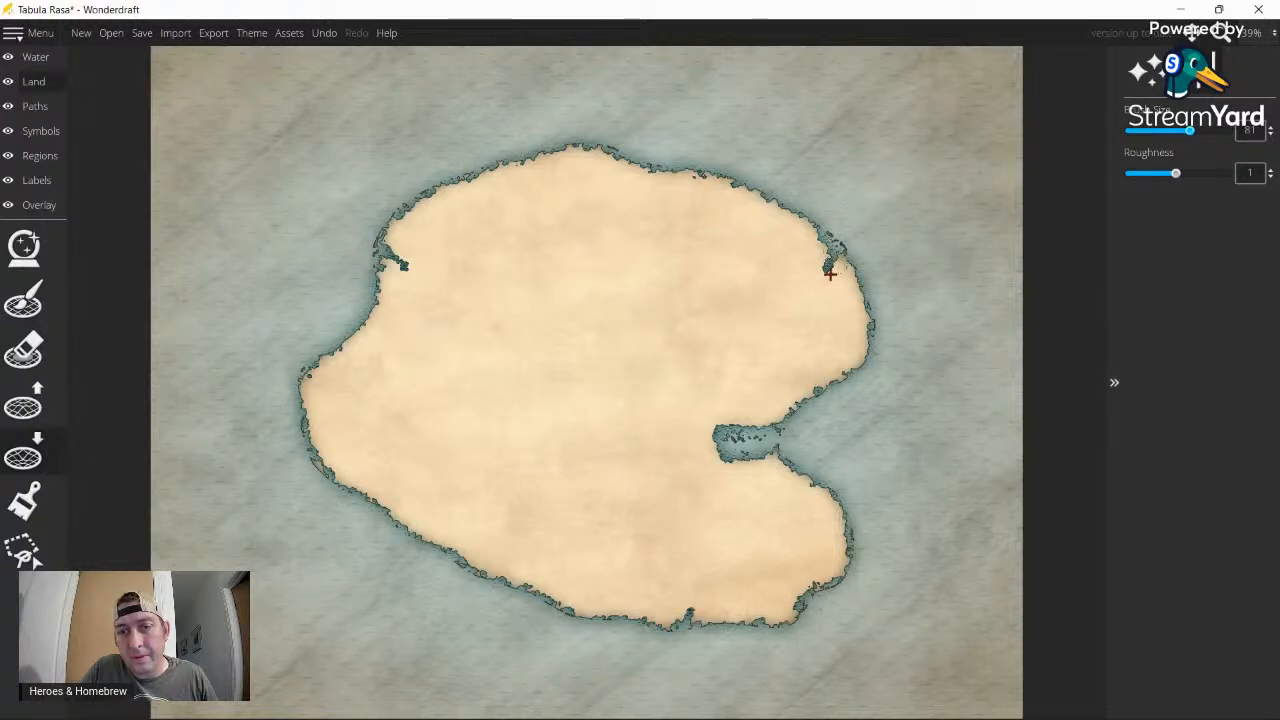
pyautogui.click(828, 275)
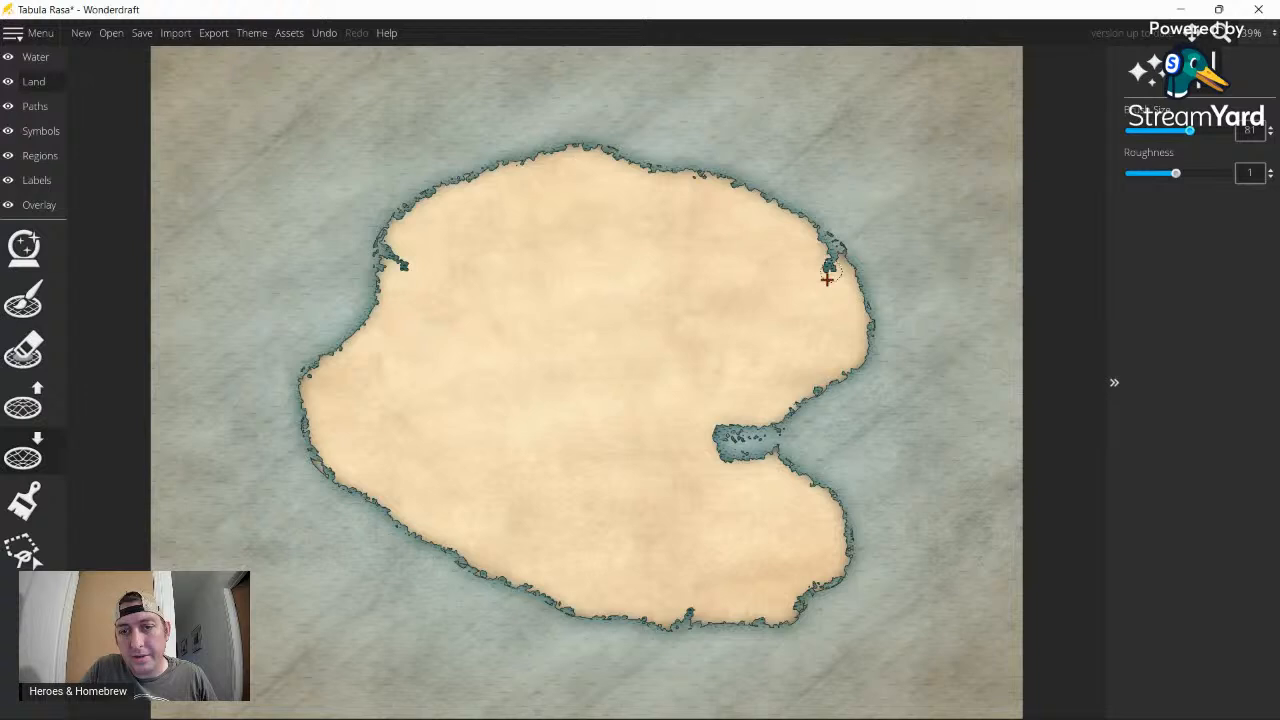
pyautogui.moveTo(827, 279)
pyautogui.mouseDown()
pyautogui.moveTo(822, 305)
pyautogui.moveTo(795, 312)
pyautogui.moveTo(825, 297)
pyautogui.mouseUp()
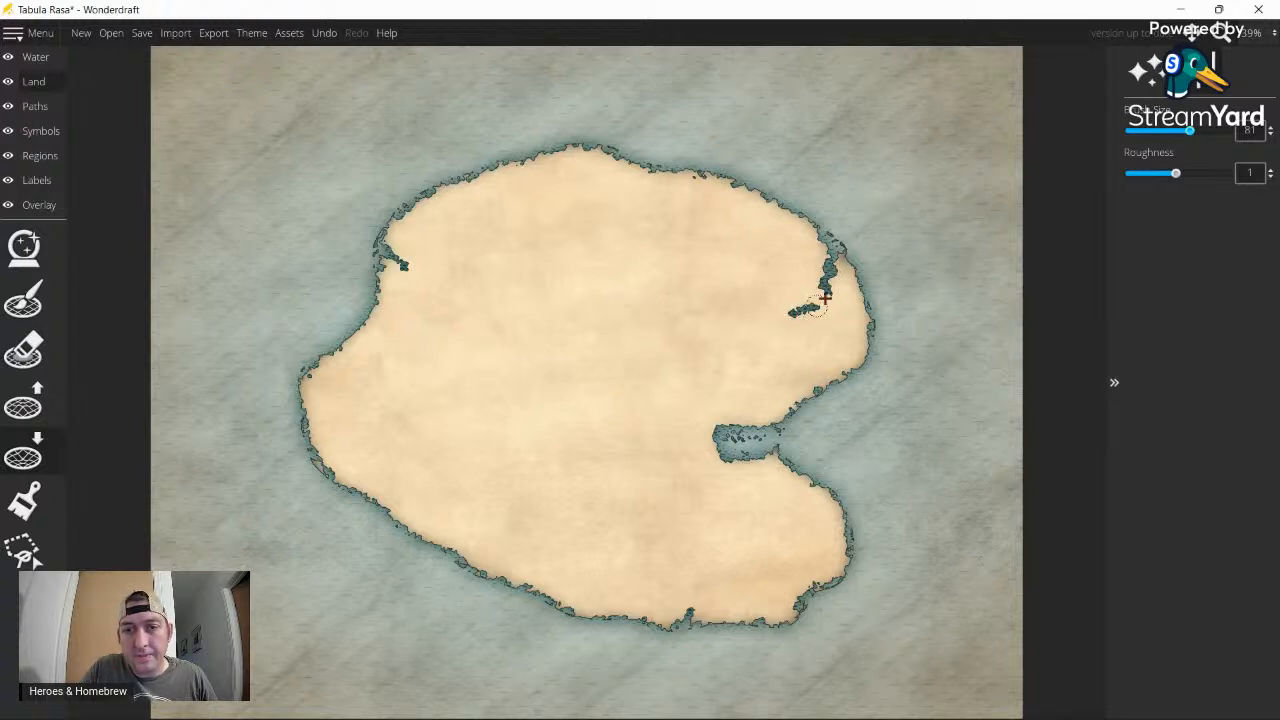
pyautogui.moveTo(827, 292)
pyautogui.mouseDown()
pyautogui.moveTo(770, 319)
pyautogui.moveTo(784, 320)
pyautogui.moveTo(771, 343)
pyautogui.moveTo(763, 324)
pyautogui.moveTo(762, 349)
pyautogui.moveTo(757, 329)
pyautogui.moveTo(755, 356)
pyautogui.moveTo(780, 339)
pyautogui.moveTo(744, 370)
pyautogui.mouseUp()
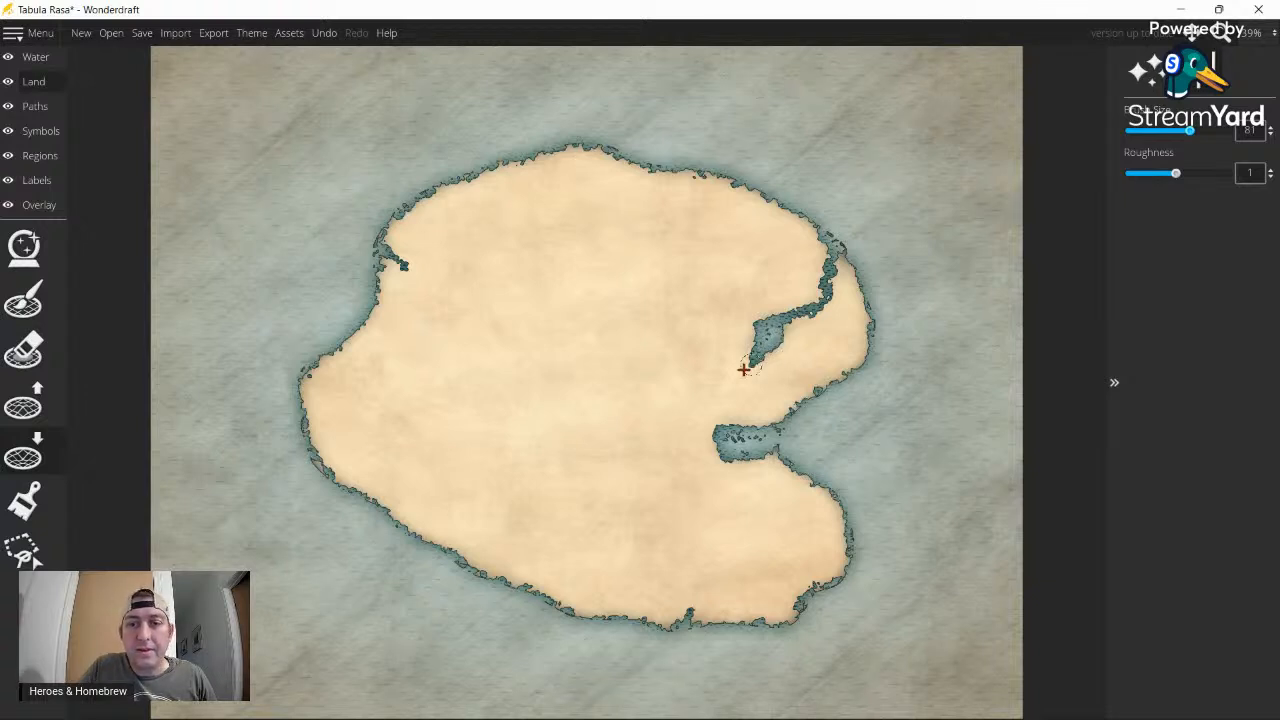
pyautogui.click(741, 371)
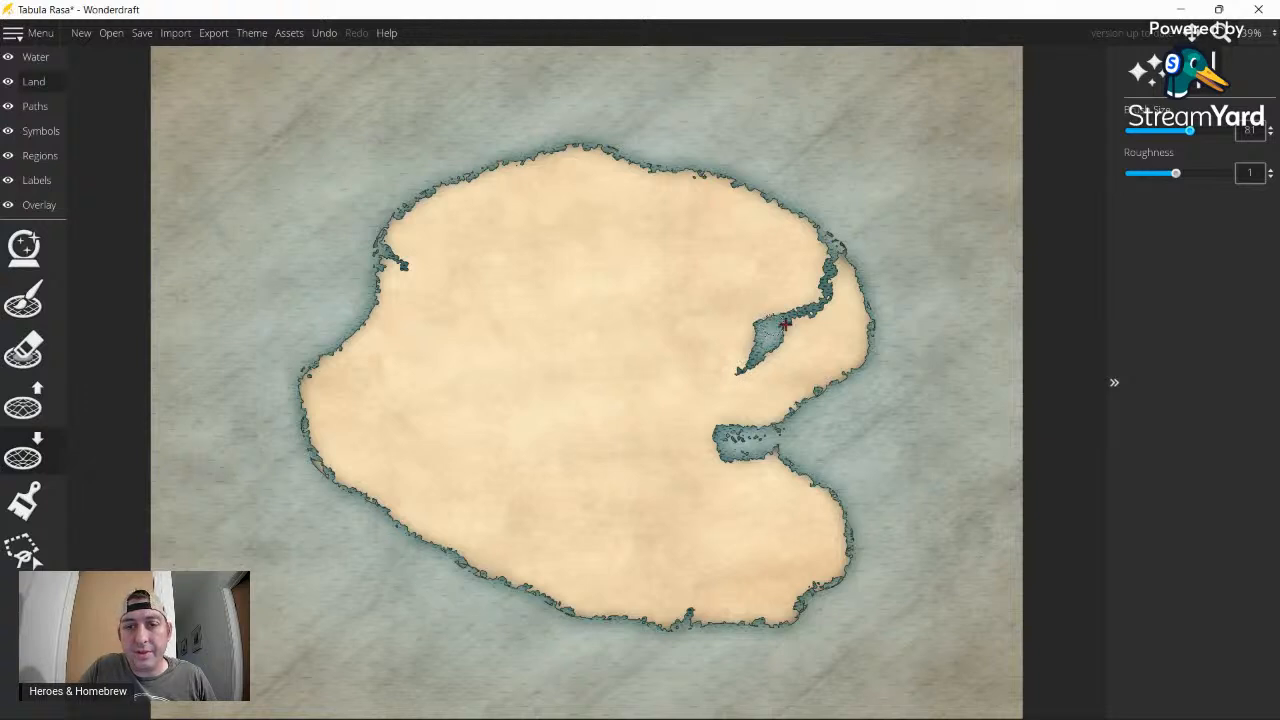
# - Widen the northeast channel up to its mouth and wear down the island's southwest shore with the lowering brush
pyautogui.moveTo(794, 324)
pyautogui.mouseDown()
pyautogui.moveTo(831, 231)
pyautogui.moveTo(841, 245)
pyautogui.moveTo(823, 298)
pyautogui.moveTo(776, 333)
pyautogui.moveTo(825, 272)
pyautogui.mouseUp()
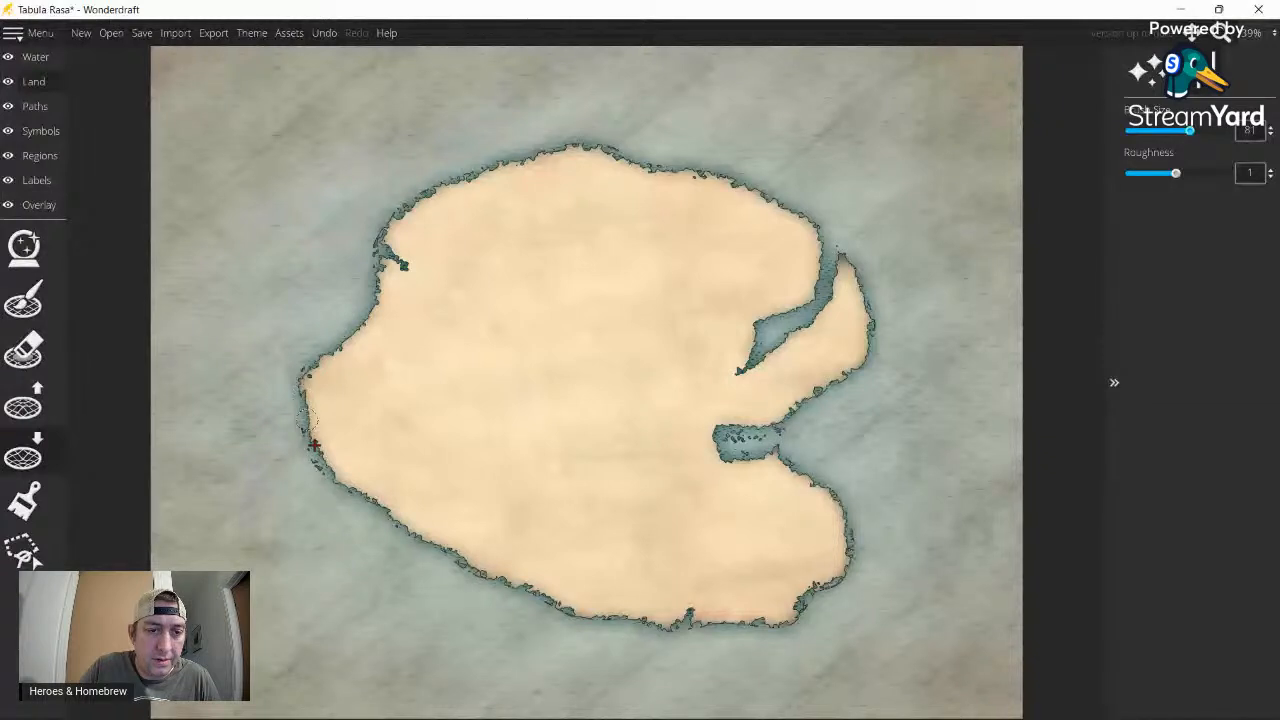
pyautogui.moveTo(352, 482)
pyautogui.mouseDown()
pyautogui.moveTo(366, 497)
pyautogui.moveTo(328, 473)
pyautogui.mouseUp()
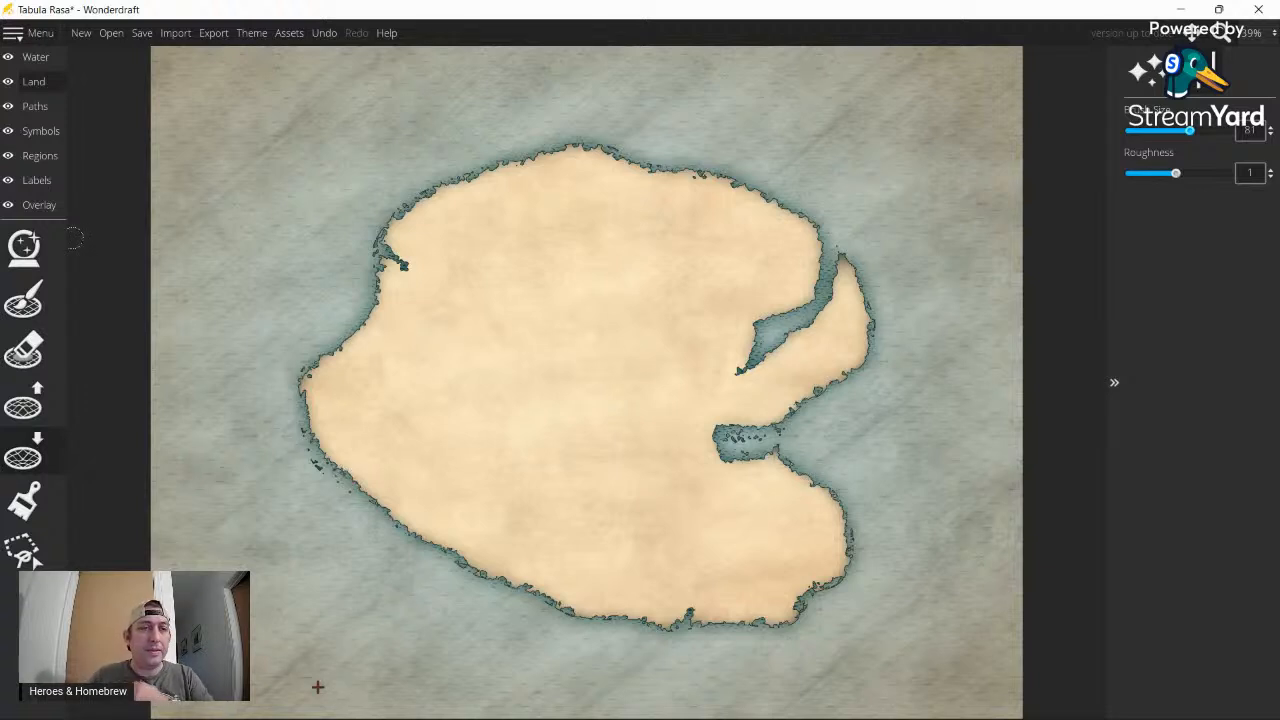
# - Paint the whole island with ground color #5c6e3b, using the mottled texture brush at size 364
pyautogui.click(24, 245)
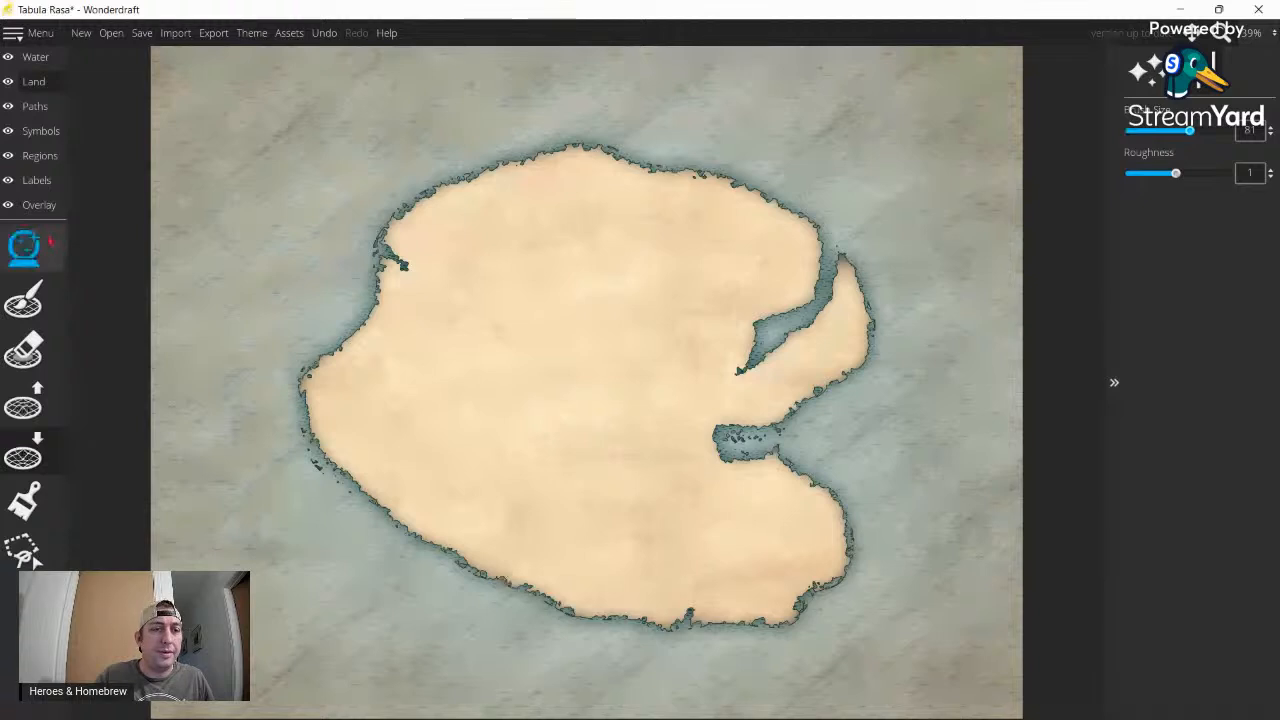
pyautogui.click(24, 298)
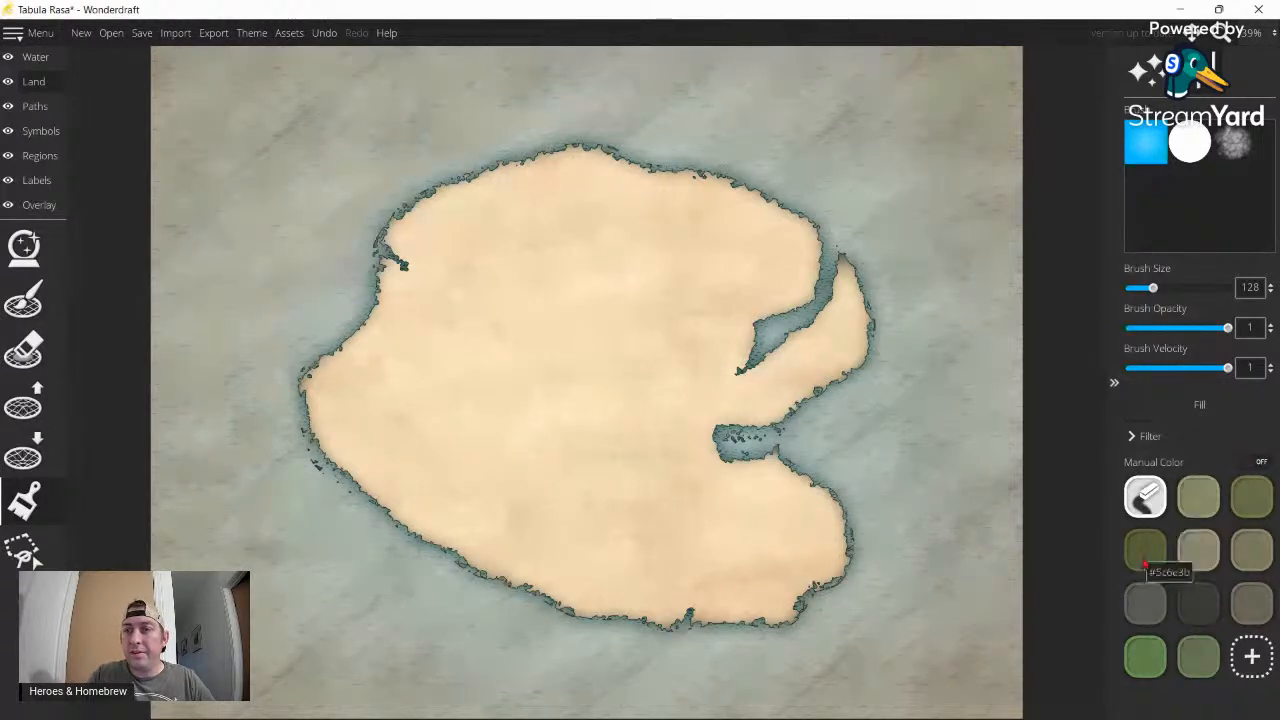
pyautogui.click(1145, 560)
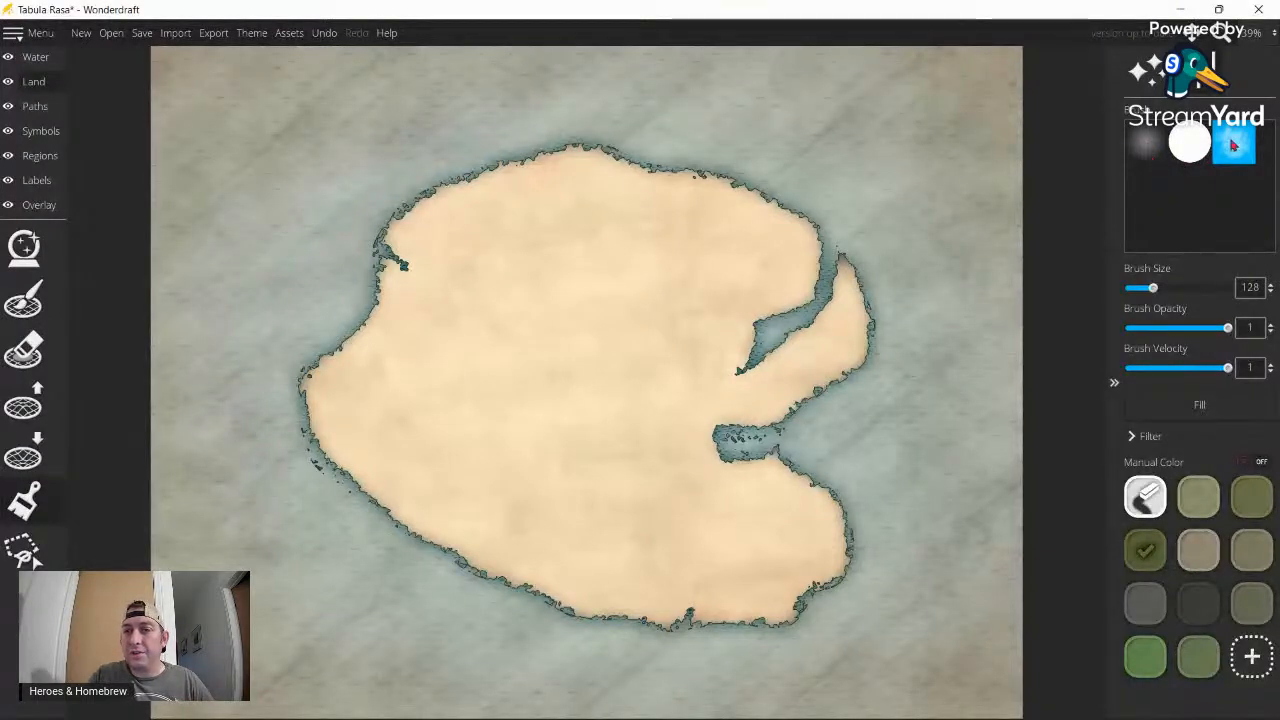
pyautogui.moveTo(1153, 289); pyautogui.dragTo(1151, 289)
pyautogui.click(1177, 289)
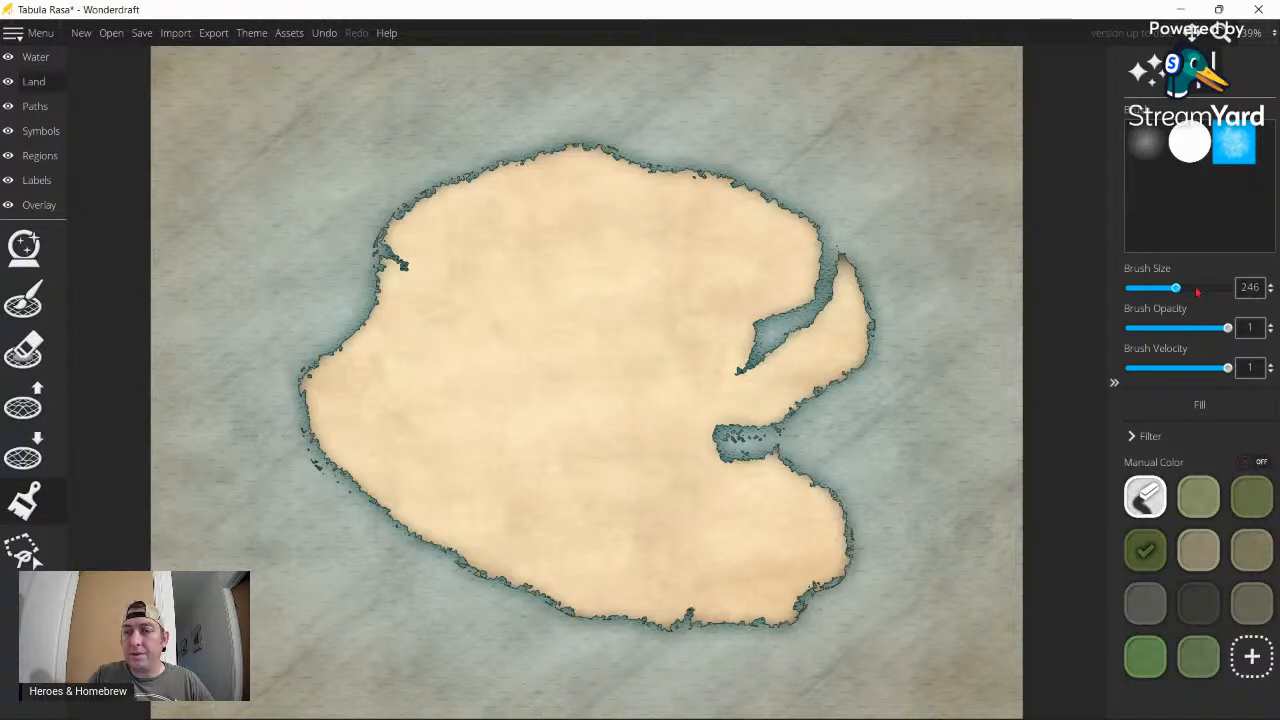
pyautogui.click(1197, 289)
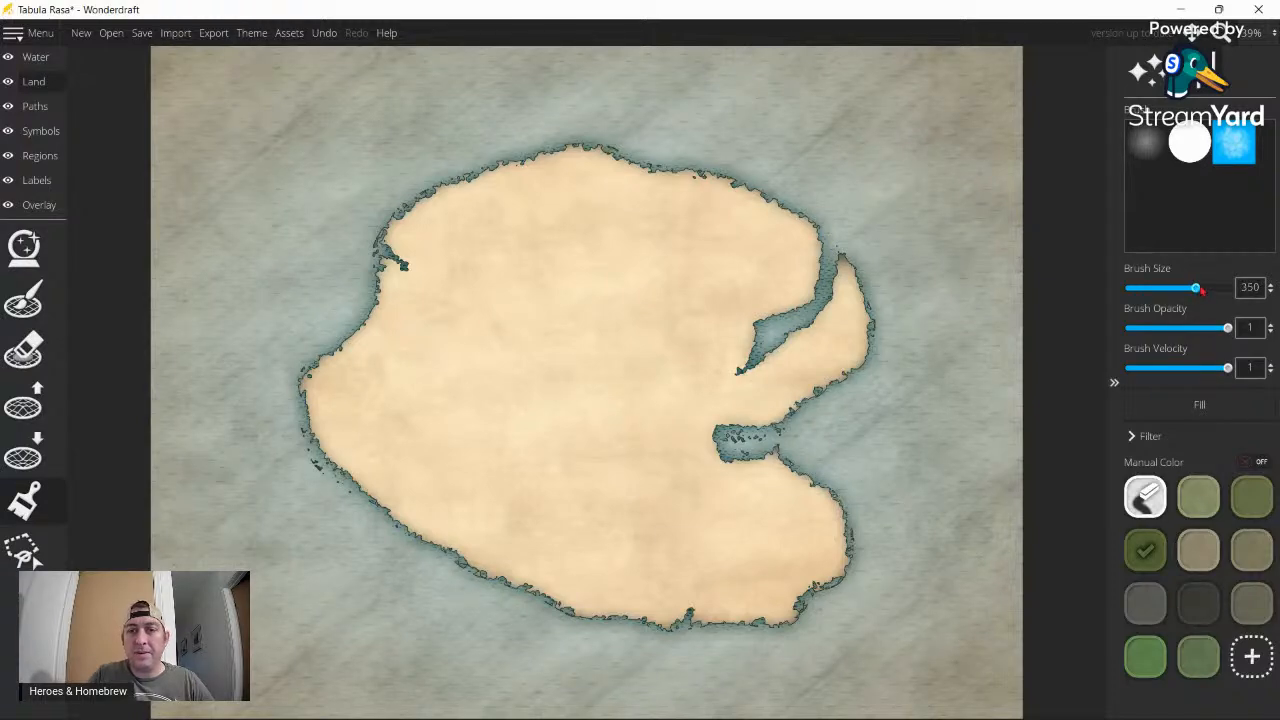
pyautogui.click(1201, 289)
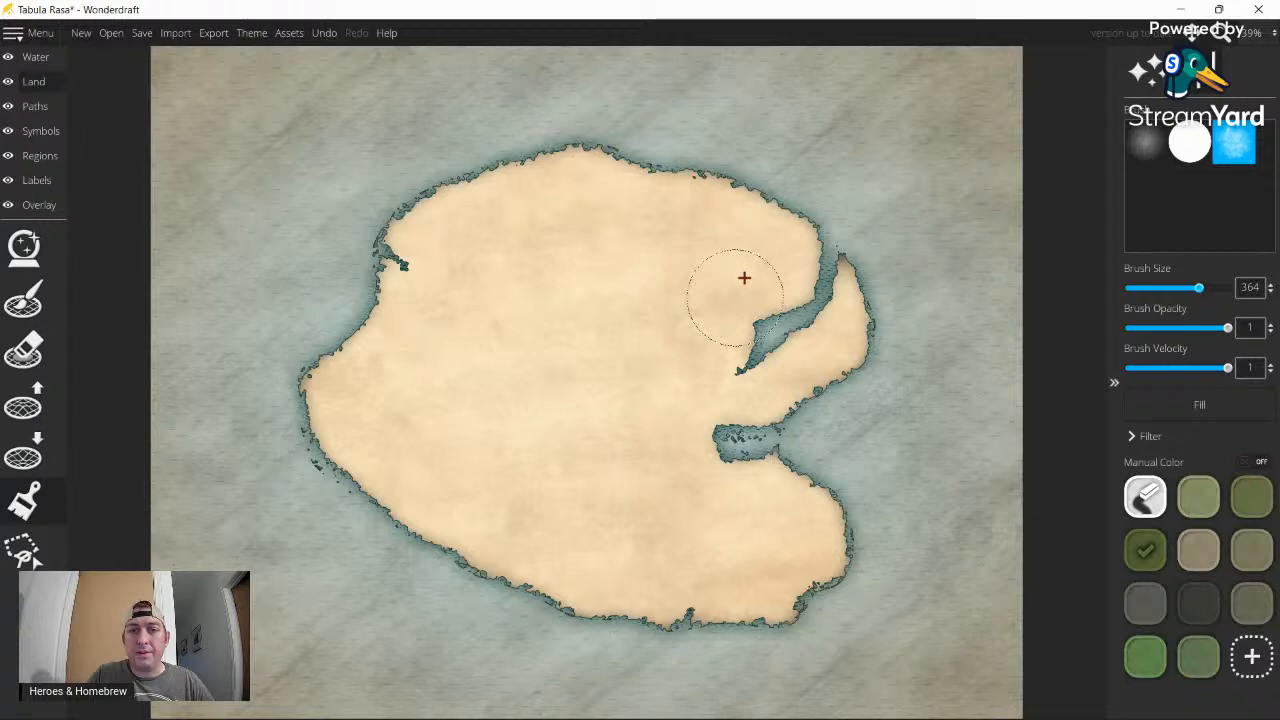
pyautogui.moveTo(744, 278)
pyautogui.mouseDown()
pyautogui.moveTo(780, 251)
pyautogui.moveTo(770, 320)
pyautogui.moveTo(719, 300)
pyautogui.moveTo(713, 368)
pyautogui.moveTo(734, 410)
pyautogui.moveTo(760, 420)
pyautogui.moveTo(791, 343)
pyautogui.moveTo(817, 344)
pyautogui.moveTo(826, 322)
pyautogui.moveTo(834, 264)
pyautogui.moveTo(792, 250)
pyautogui.mouseUp()
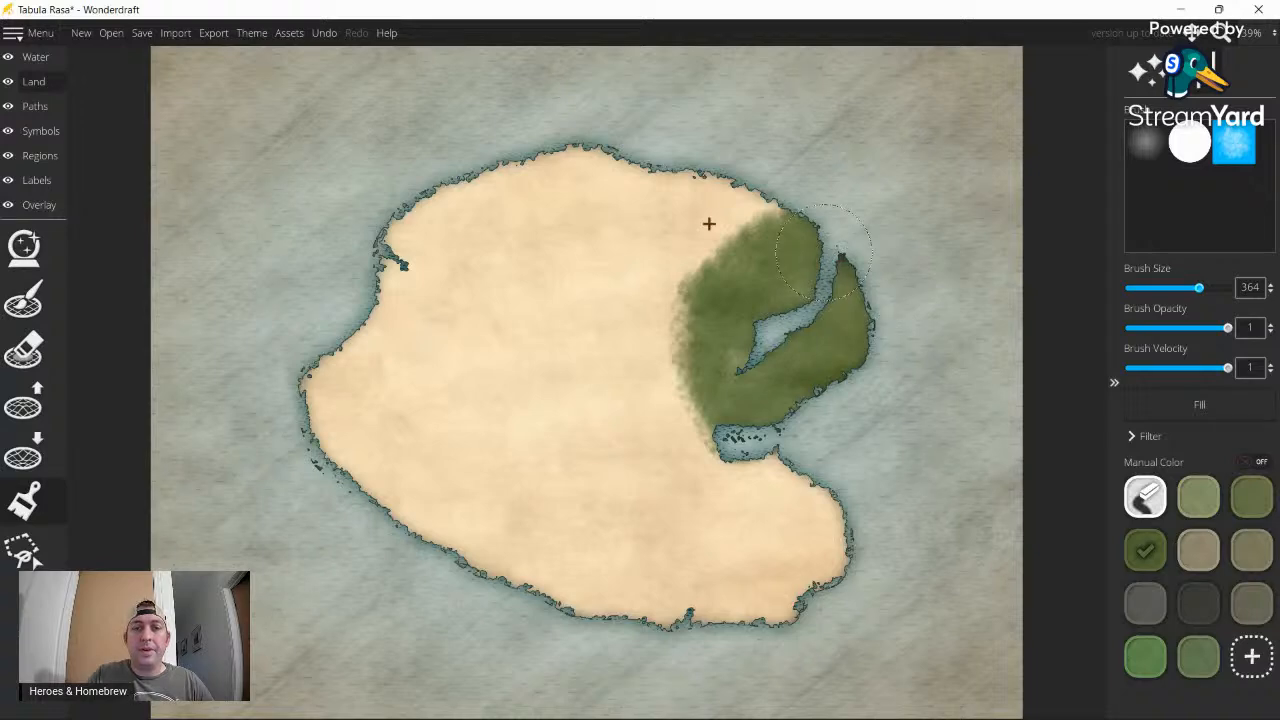
pyautogui.moveTo(709, 224)
pyautogui.mouseDown()
pyautogui.moveTo(748, 181)
pyautogui.moveTo(763, 190)
pyautogui.moveTo(737, 211)
pyautogui.moveTo(523, 181)
pyautogui.moveTo(548, 171)
pyautogui.moveTo(469, 190)
pyautogui.moveTo(391, 271)
pyautogui.moveTo(609, 237)
pyautogui.moveTo(412, 250)
pyautogui.moveTo(489, 264)
pyautogui.moveTo(503, 207)
pyautogui.moveTo(442, 238)
pyautogui.moveTo(484, 190)
pyautogui.moveTo(414, 220)
pyautogui.moveTo(541, 258)
pyautogui.moveTo(687, 270)
pyautogui.moveTo(686, 327)
pyautogui.moveTo(624, 388)
pyautogui.moveTo(579, 390)
pyautogui.moveTo(745, 270)
pyautogui.moveTo(577, 406)
pyautogui.moveTo(646, 323)
pyautogui.moveTo(658, 254)
pyautogui.moveTo(645, 308)
pyautogui.moveTo(606, 277)
pyautogui.moveTo(454, 377)
pyautogui.moveTo(494, 357)
pyautogui.moveTo(459, 316)
pyautogui.moveTo(512, 323)
pyautogui.moveTo(384, 311)
pyautogui.moveTo(433, 295)
pyautogui.moveTo(317, 380)
pyautogui.moveTo(314, 409)
pyautogui.moveTo(337, 406)
pyautogui.moveTo(360, 451)
pyautogui.moveTo(396, 441)
pyautogui.moveTo(389, 386)
pyautogui.moveTo(410, 368)
pyautogui.moveTo(600, 390)
pyautogui.mouseUp()
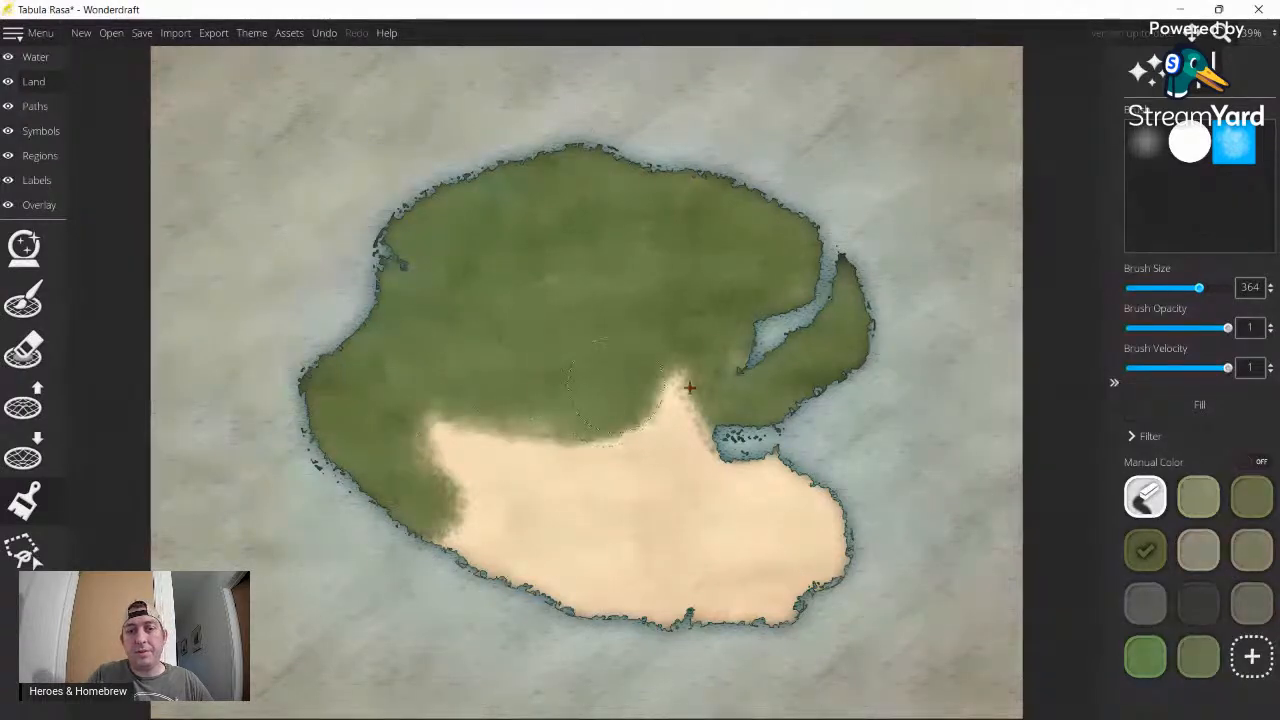
pyautogui.moveTo(677, 386)
pyautogui.mouseDown()
pyautogui.moveTo(686, 455)
pyautogui.moveTo(793, 491)
pyautogui.moveTo(805, 555)
pyautogui.moveTo(793, 488)
pyautogui.moveTo(808, 569)
pyautogui.moveTo(834, 561)
pyautogui.moveTo(836, 511)
pyautogui.moveTo(711, 596)
pyautogui.moveTo(529, 591)
pyautogui.moveTo(468, 557)
pyautogui.moveTo(544, 592)
pyautogui.moveTo(509, 580)
pyautogui.moveTo(422, 489)
pyautogui.moveTo(451, 412)
pyautogui.moveTo(596, 431)
pyautogui.moveTo(720, 394)
pyautogui.moveTo(746, 353)
pyautogui.moveTo(482, 482)
pyautogui.moveTo(515, 449)
pyautogui.moveTo(491, 509)
pyautogui.moveTo(474, 517)
pyautogui.moveTo(554, 517)
pyautogui.moveTo(504, 516)
pyautogui.moveTo(540, 509)
pyautogui.moveTo(583, 531)
pyautogui.moveTo(552, 565)
pyautogui.moveTo(635, 567)
pyautogui.moveTo(757, 513)
pyautogui.moveTo(661, 515)
pyautogui.moveTo(690, 489)
pyautogui.mouseUp()
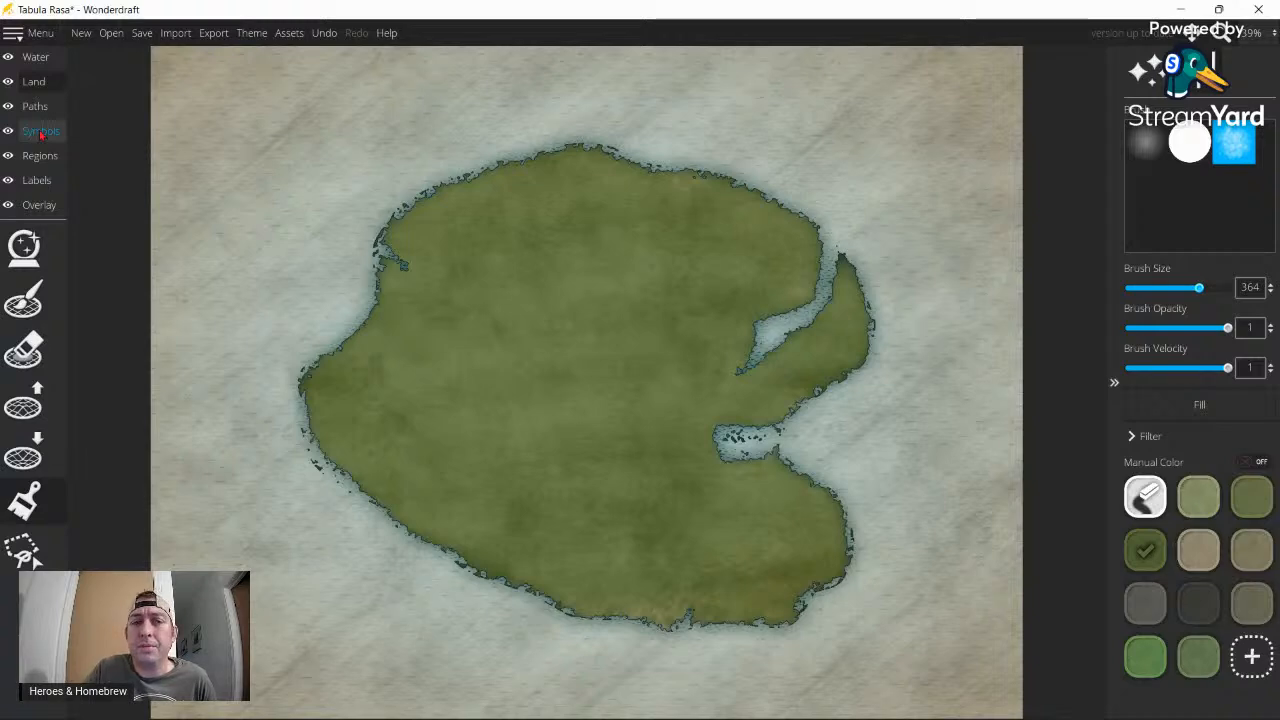
# - Choose the large Penciled Mountains symbol and set its scale to 70, placement rate to 1.3 and placement density to 1.35
pyautogui.click(40, 134)
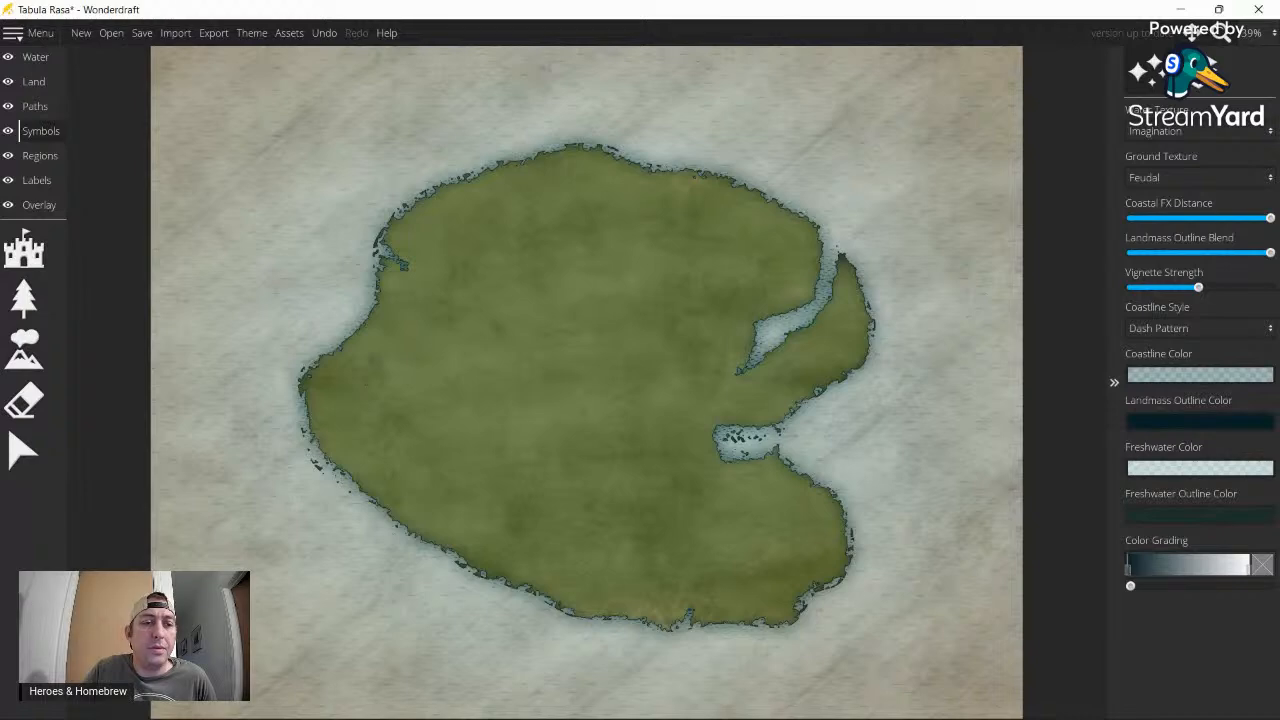
pyautogui.click(28, 358)
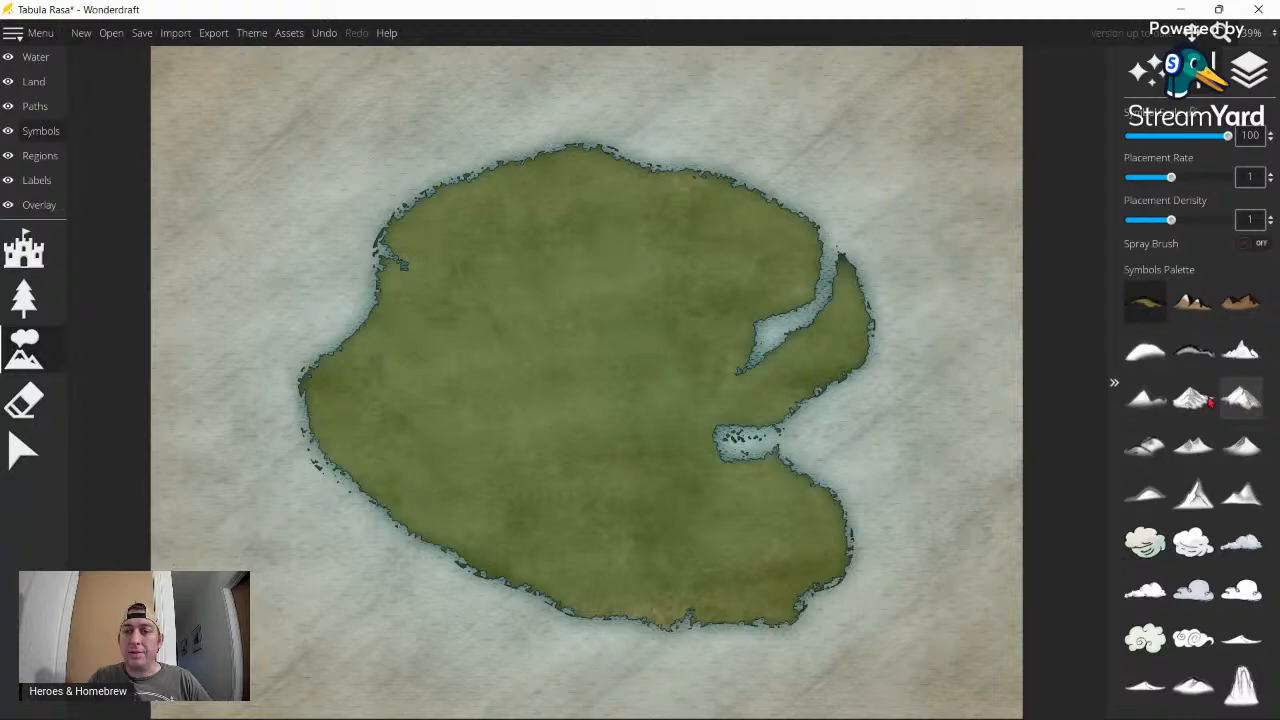
pyautogui.click(1195, 399)
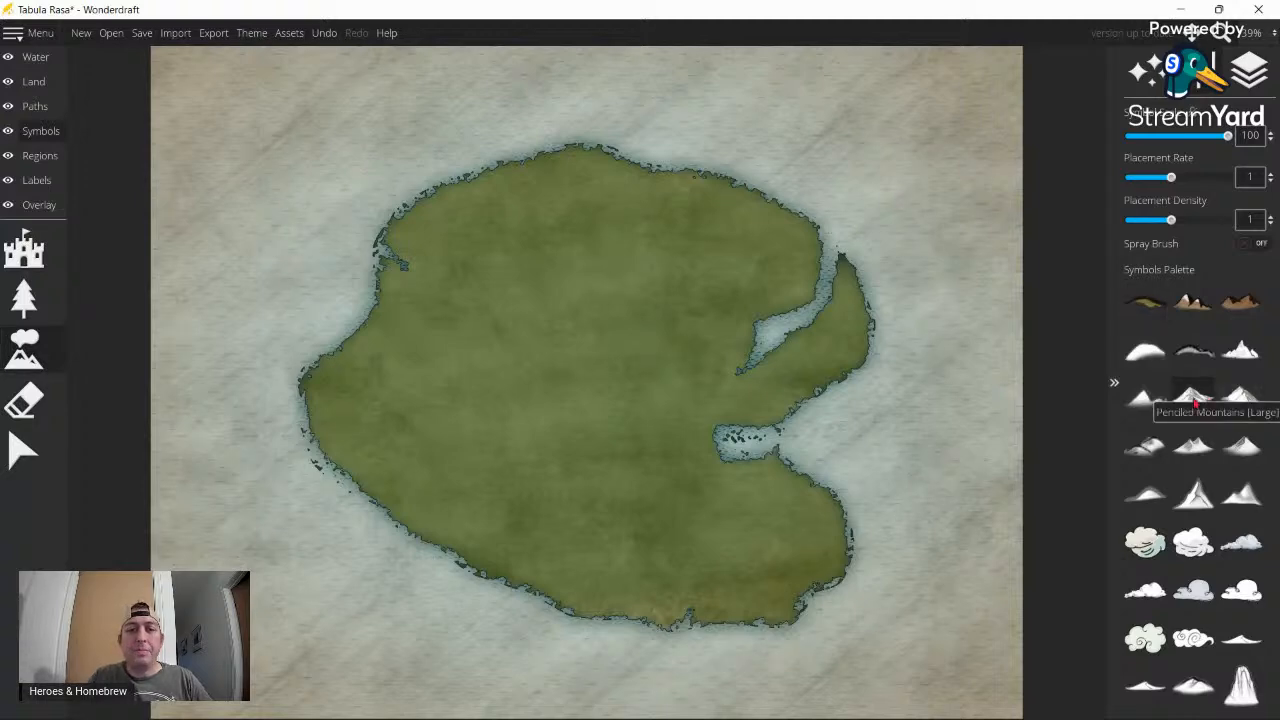
pyautogui.click(604, 240)
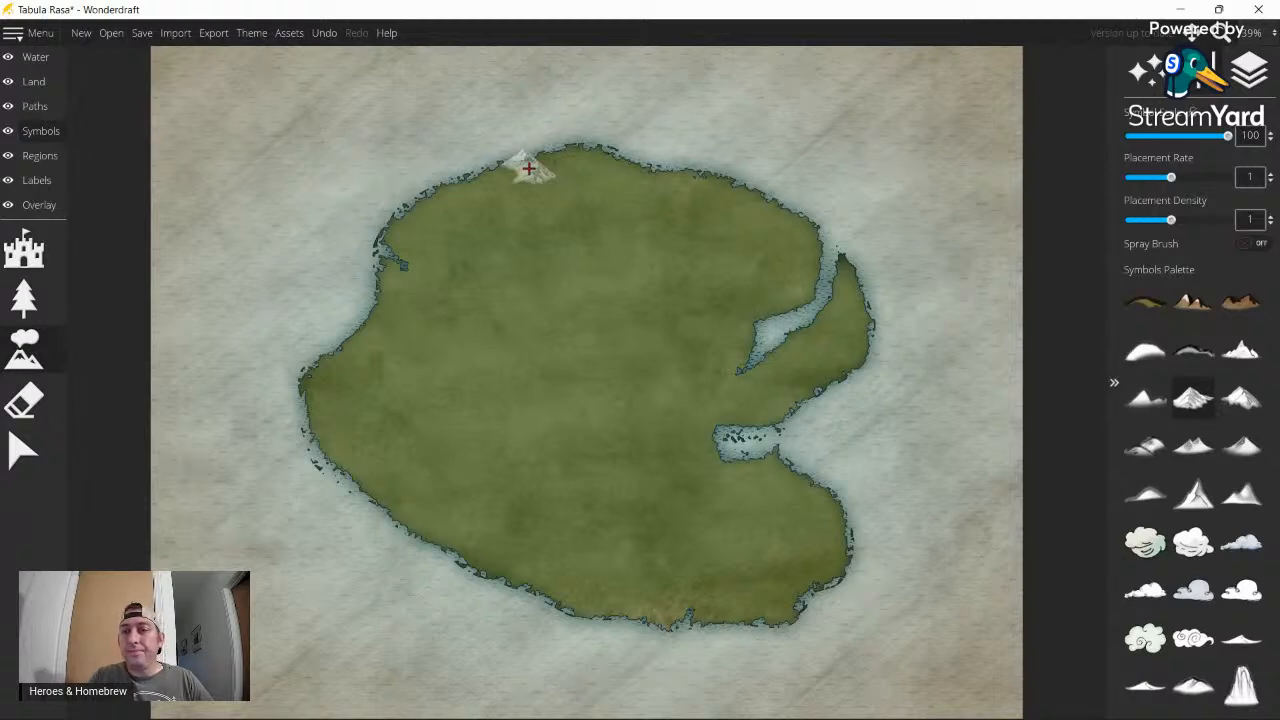
pyautogui.click(528, 168)
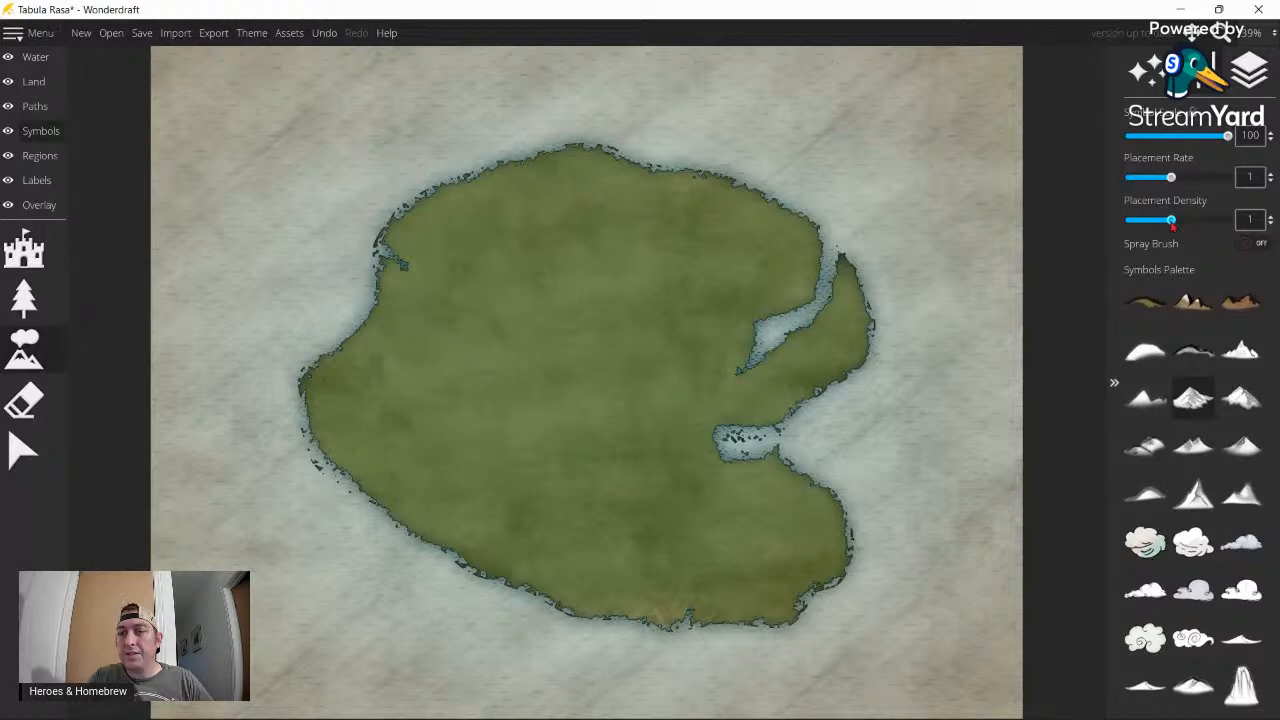
pyautogui.moveTo(1172, 222); pyautogui.dragTo(1196, 221)
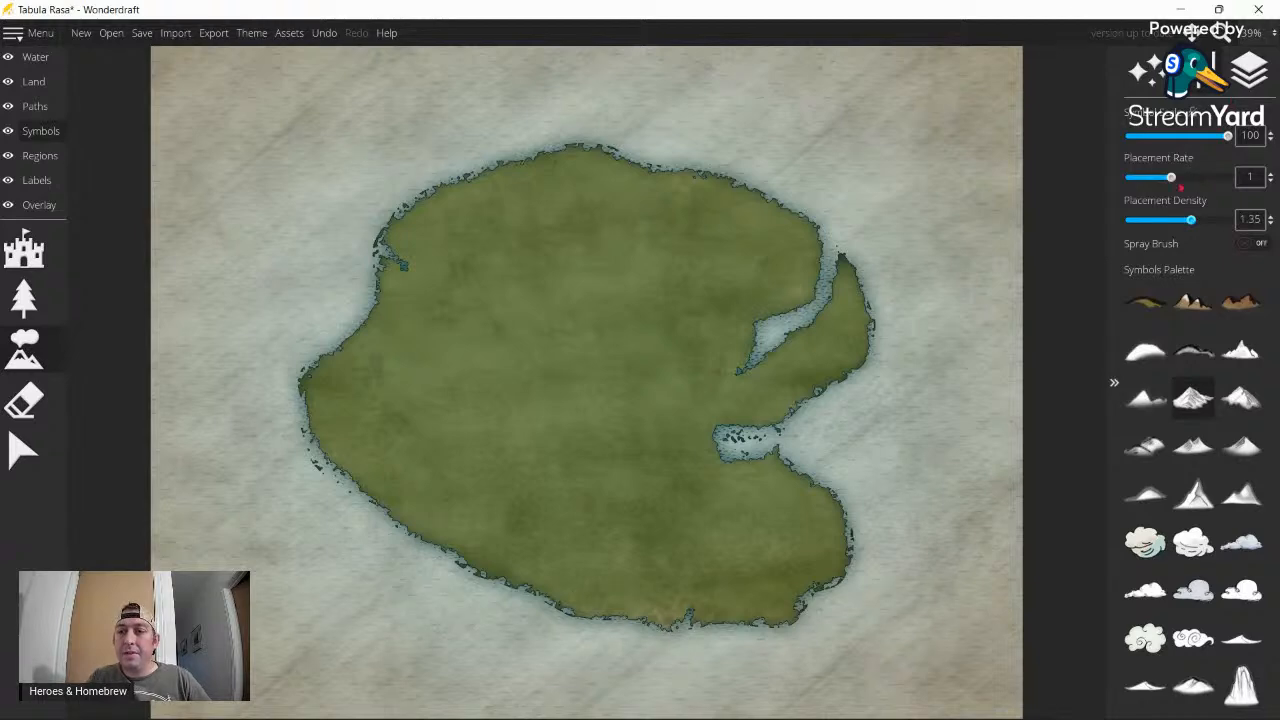
pyautogui.moveTo(1181, 186); pyautogui.dragTo(1200, 187)
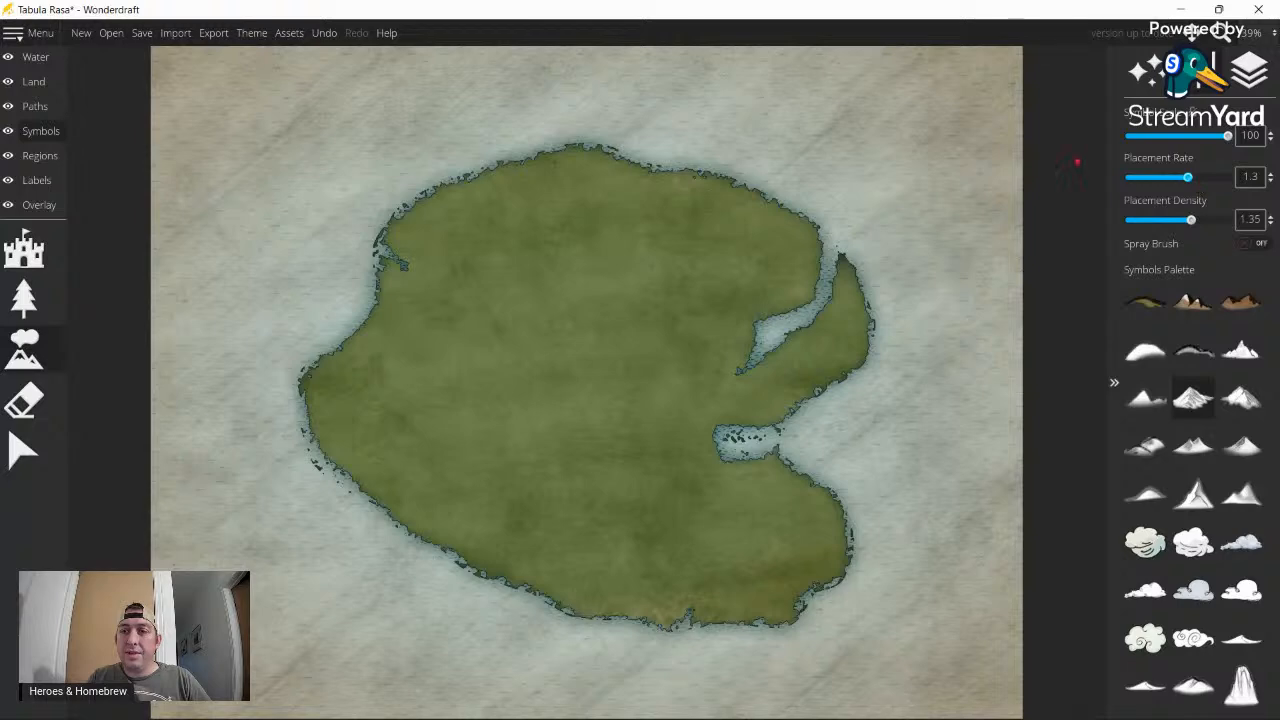
pyautogui.click(1195, 140)
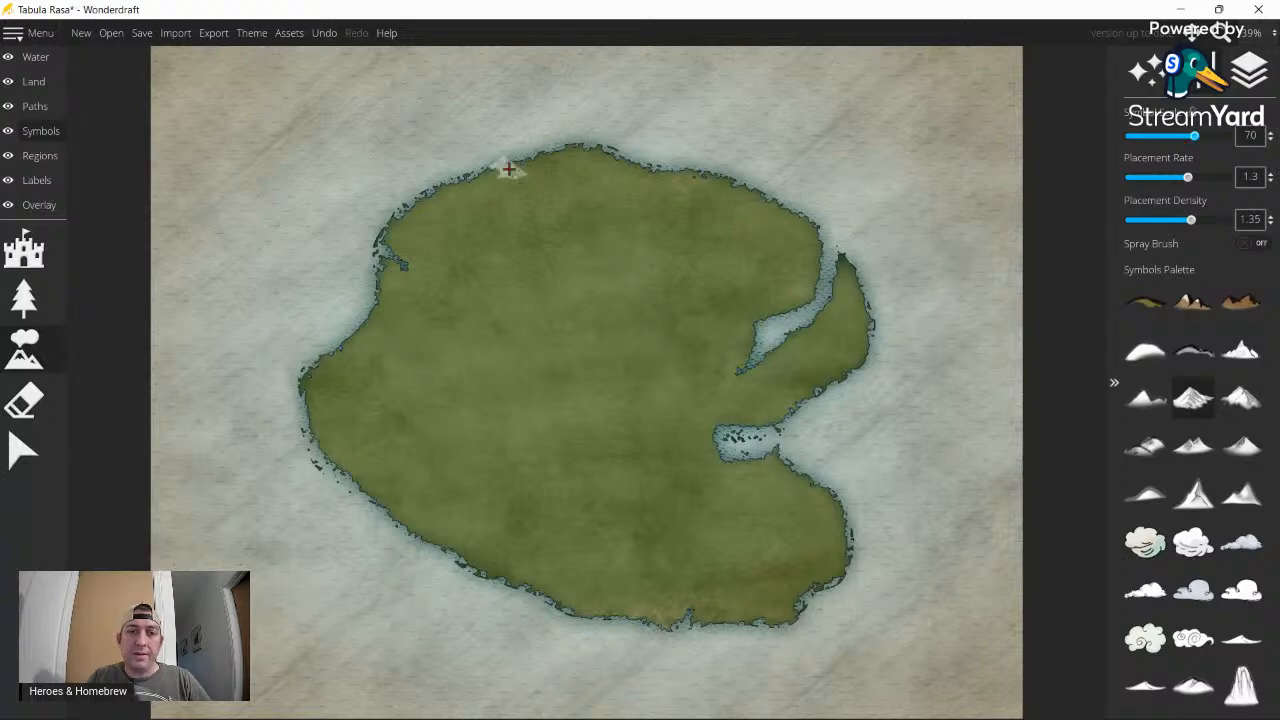
# - Paint a mountain range from the north coast down through the island's center toward the south, with a short branch off its west side
pyautogui.click(508, 170)
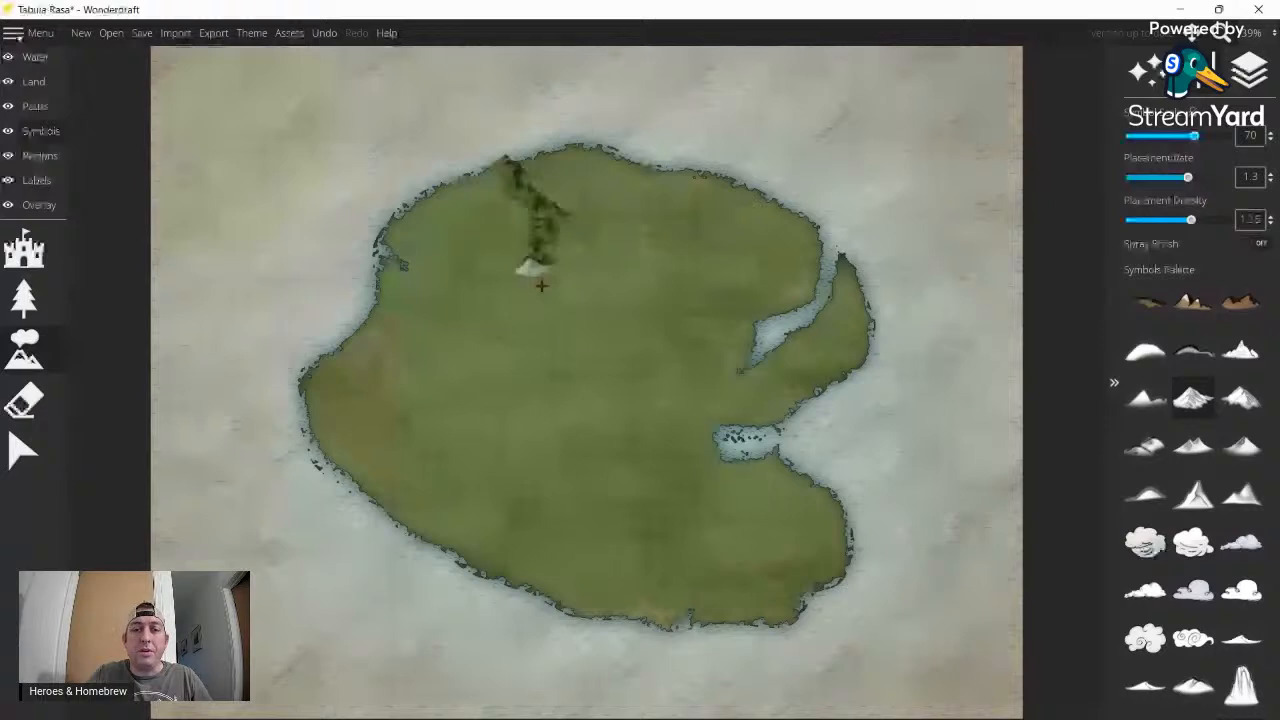
pyautogui.moveTo(541, 286); pyautogui.dragTo(598, 358)
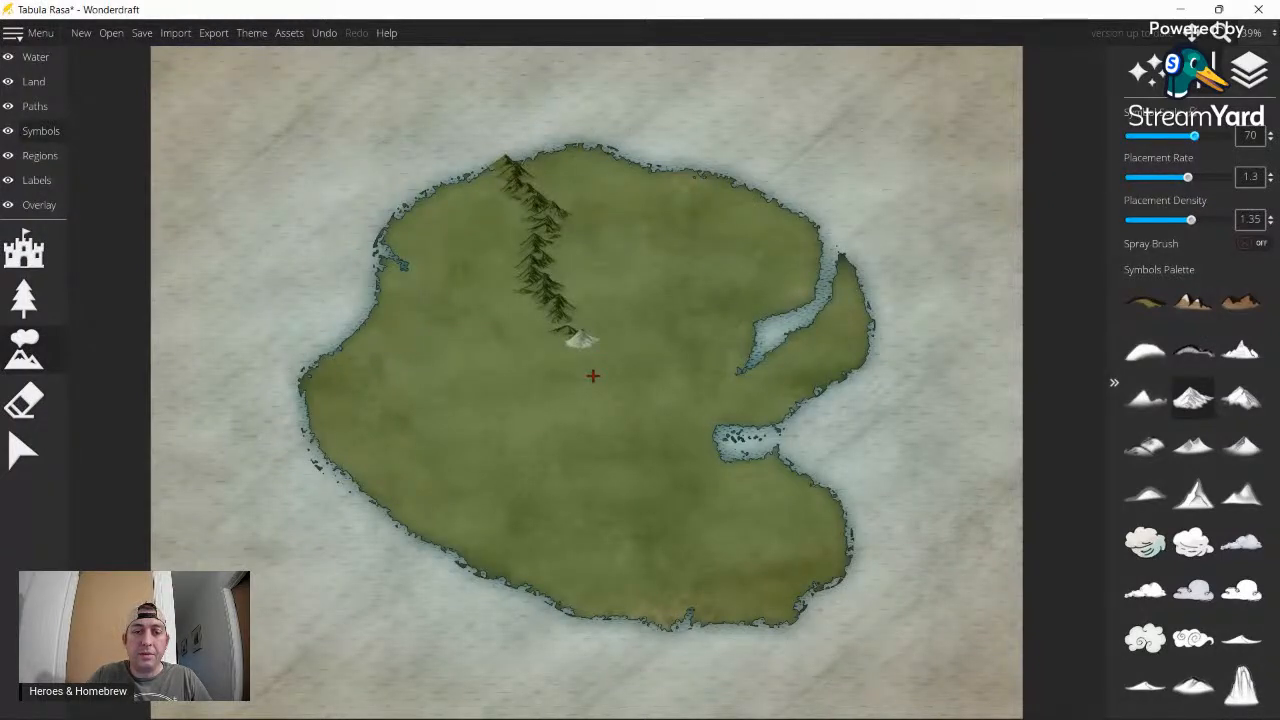
pyautogui.moveTo(593, 375); pyautogui.dragTo(592, 435)
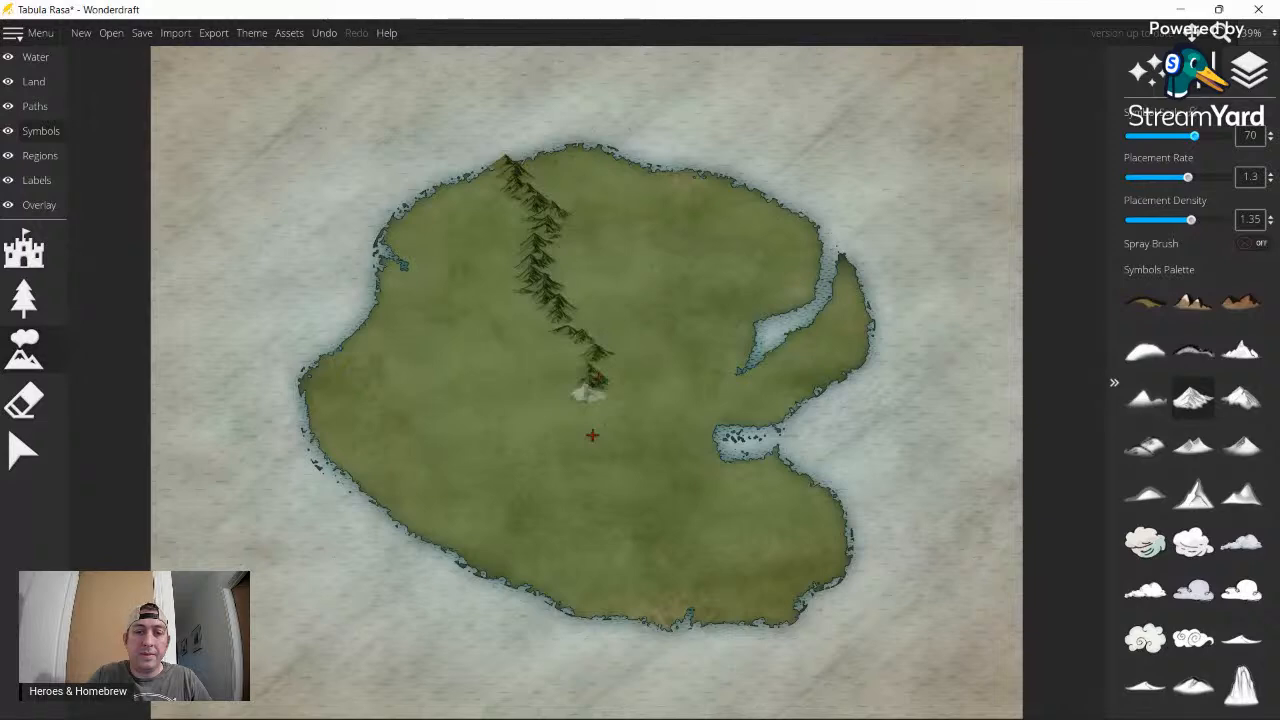
pyautogui.moveTo(592, 435); pyautogui.dragTo(627, 502)
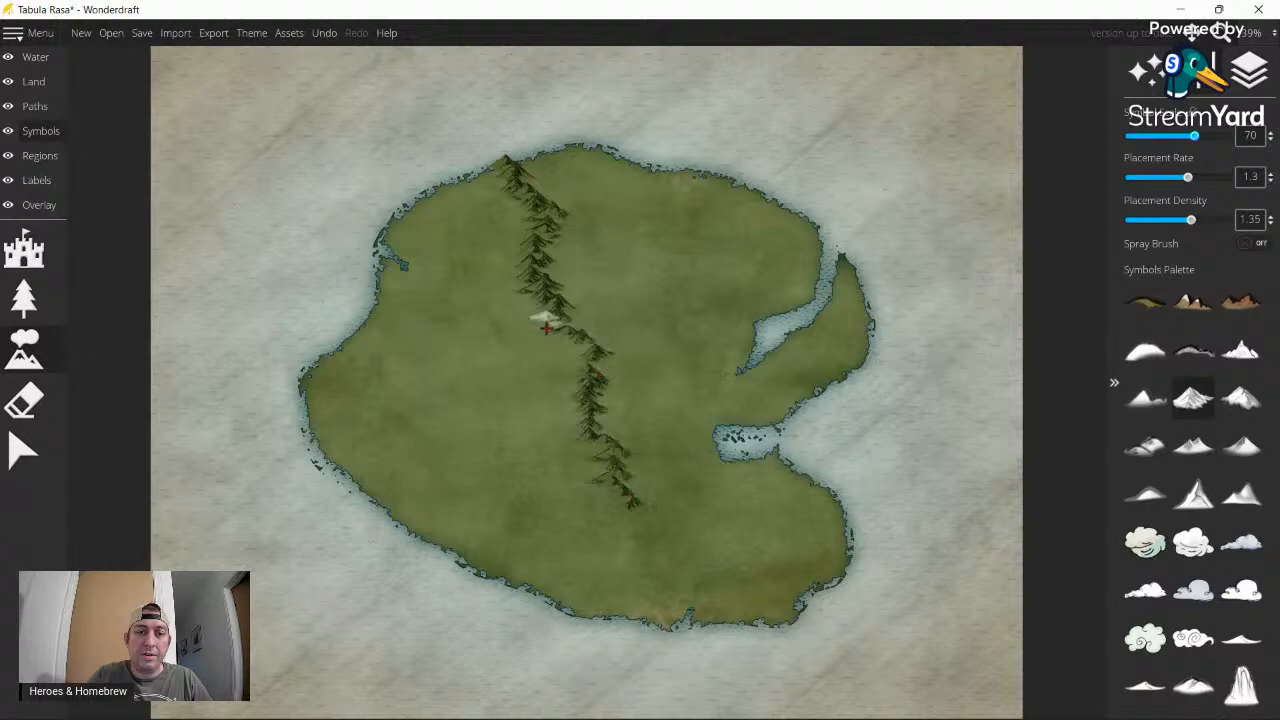
pyautogui.moveTo(546, 328); pyautogui.dragTo(542, 367)
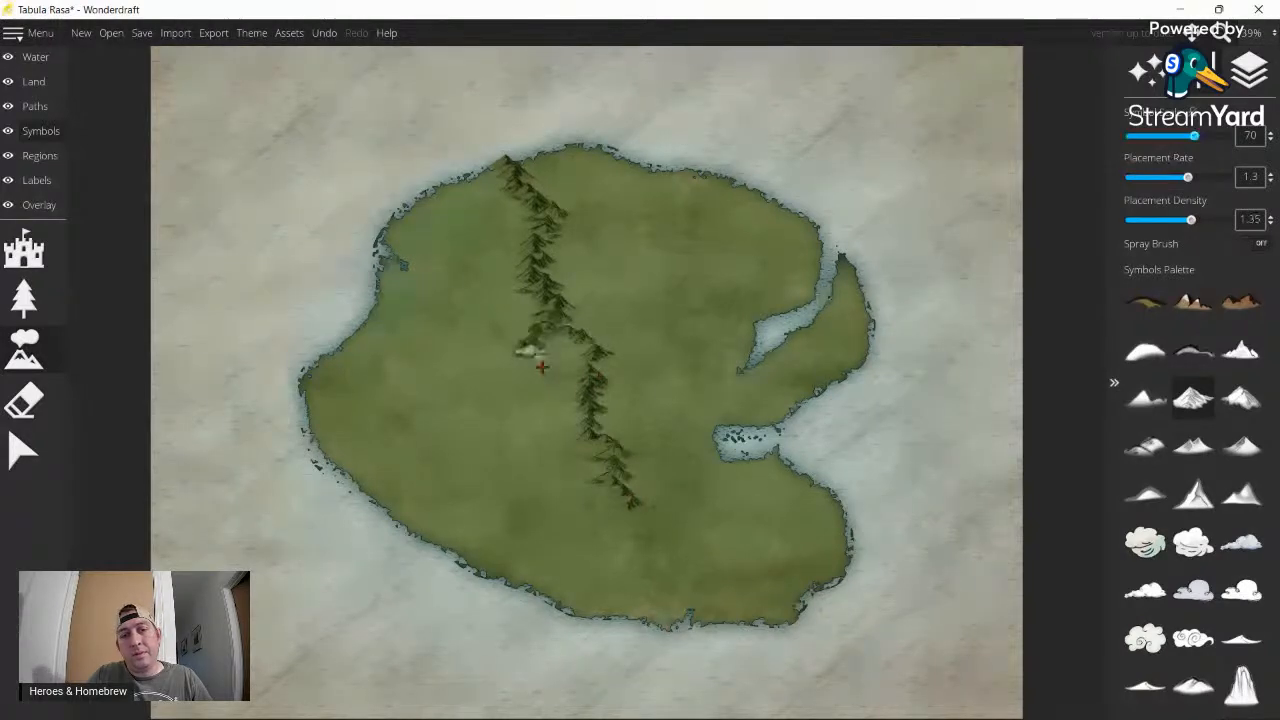
pyautogui.click(541, 366)
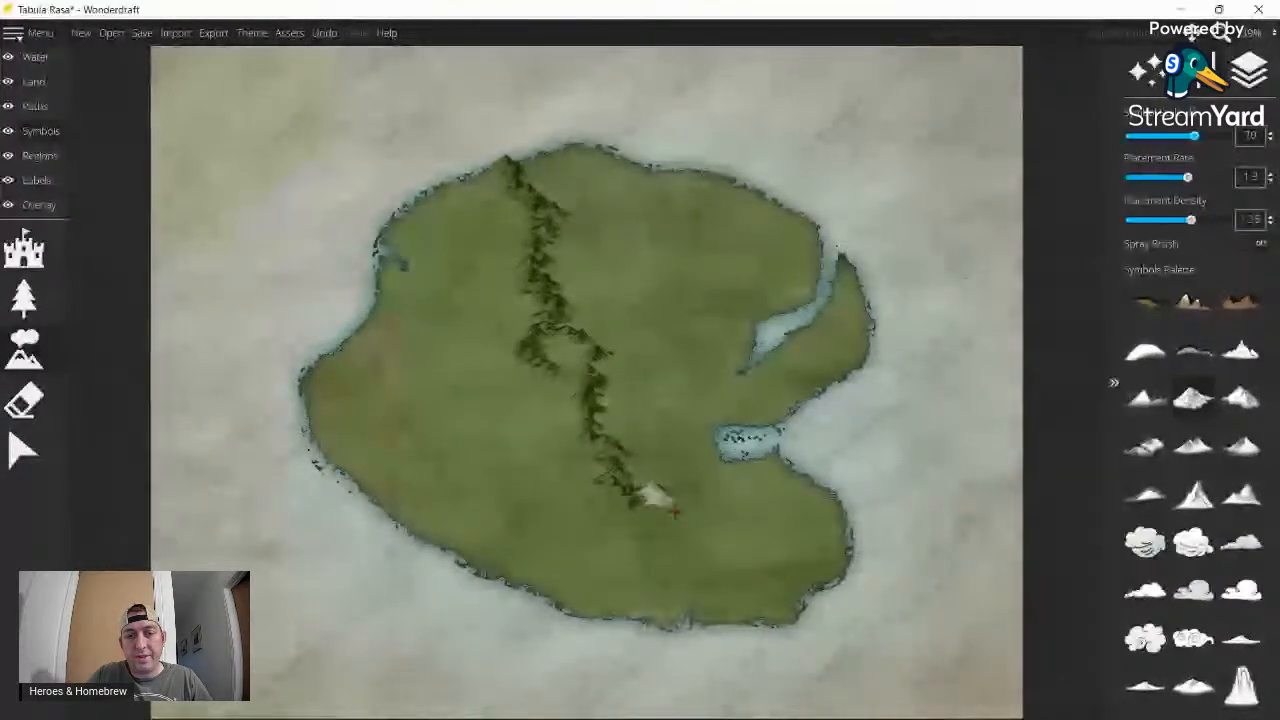
# - Extend the mountain range to the southeast and add smaller peaks along its west flank and southern stretch using the small mountain symbol
pyautogui.moveTo(668, 500); pyautogui.dragTo(695, 532)
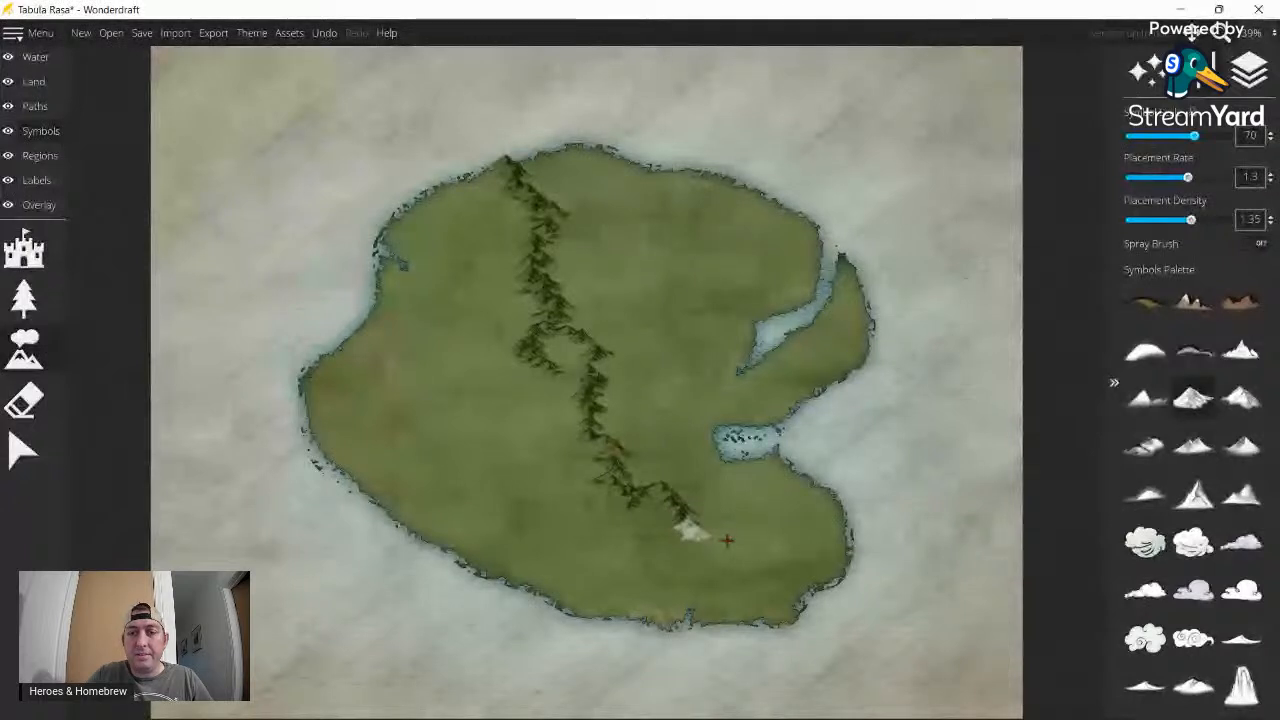
pyautogui.click(727, 540)
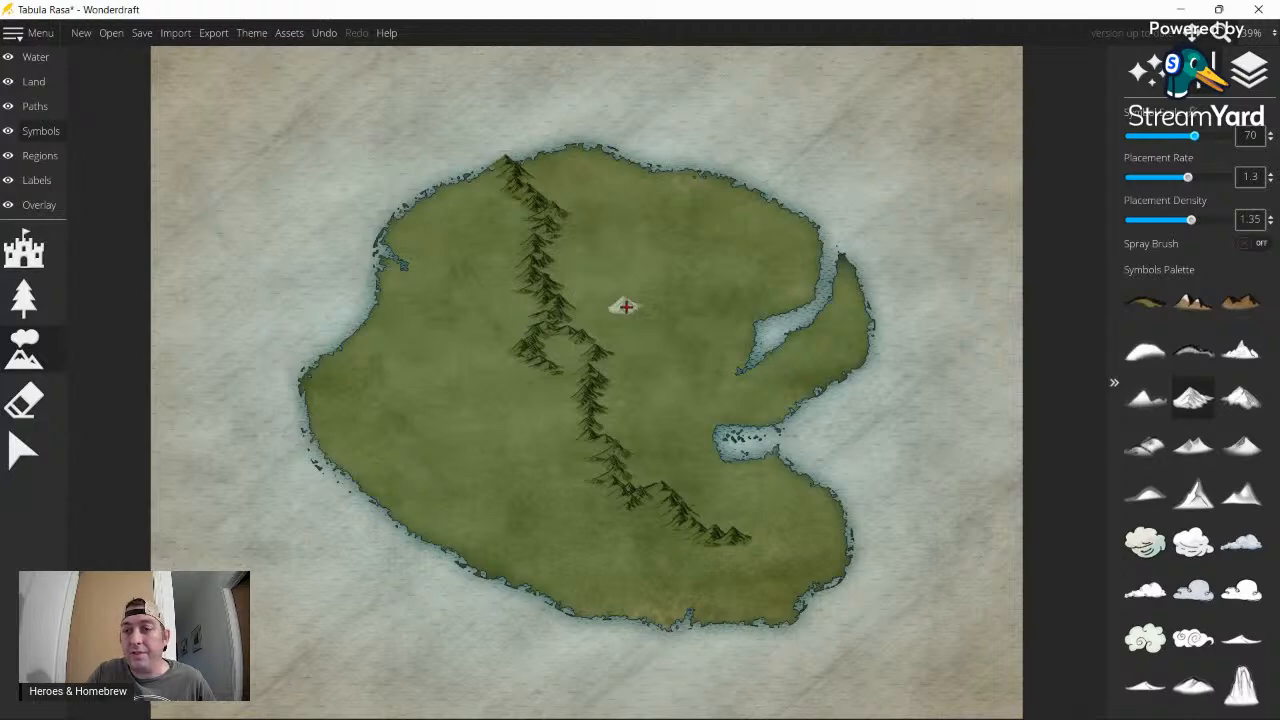
pyautogui.click(1145, 399)
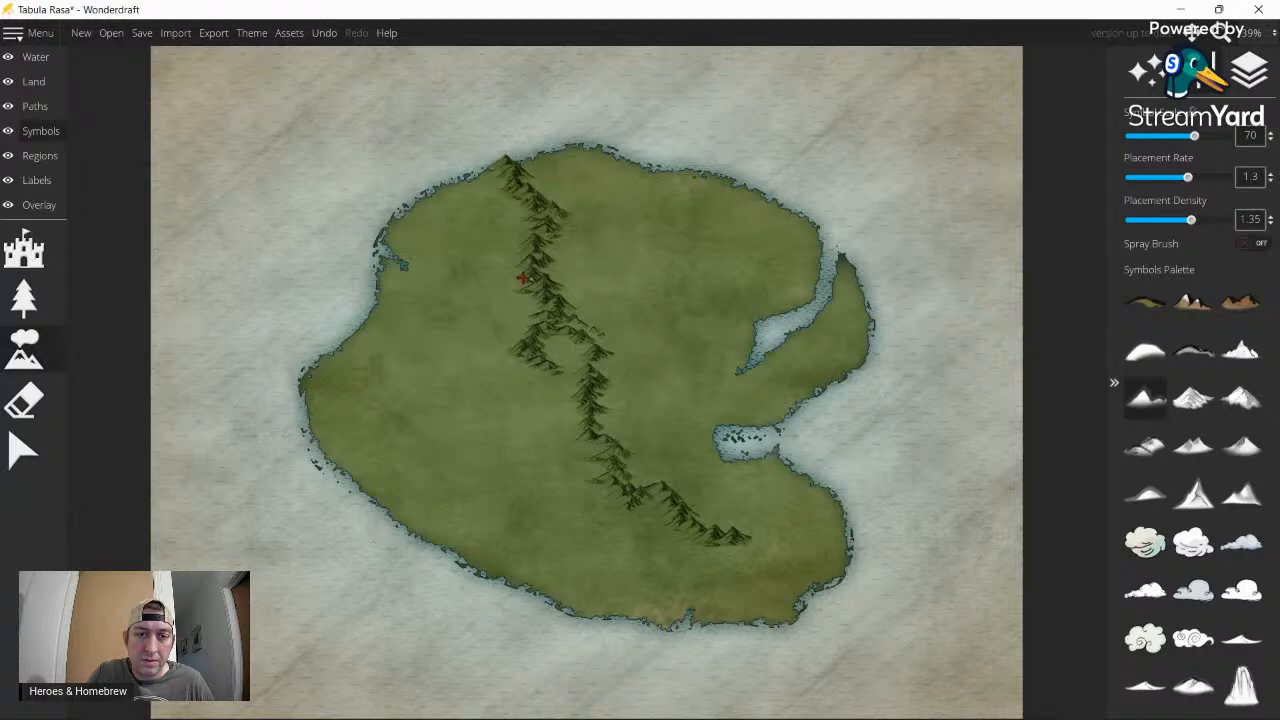
pyautogui.moveTo(522, 278); pyautogui.dragTo(513, 316)
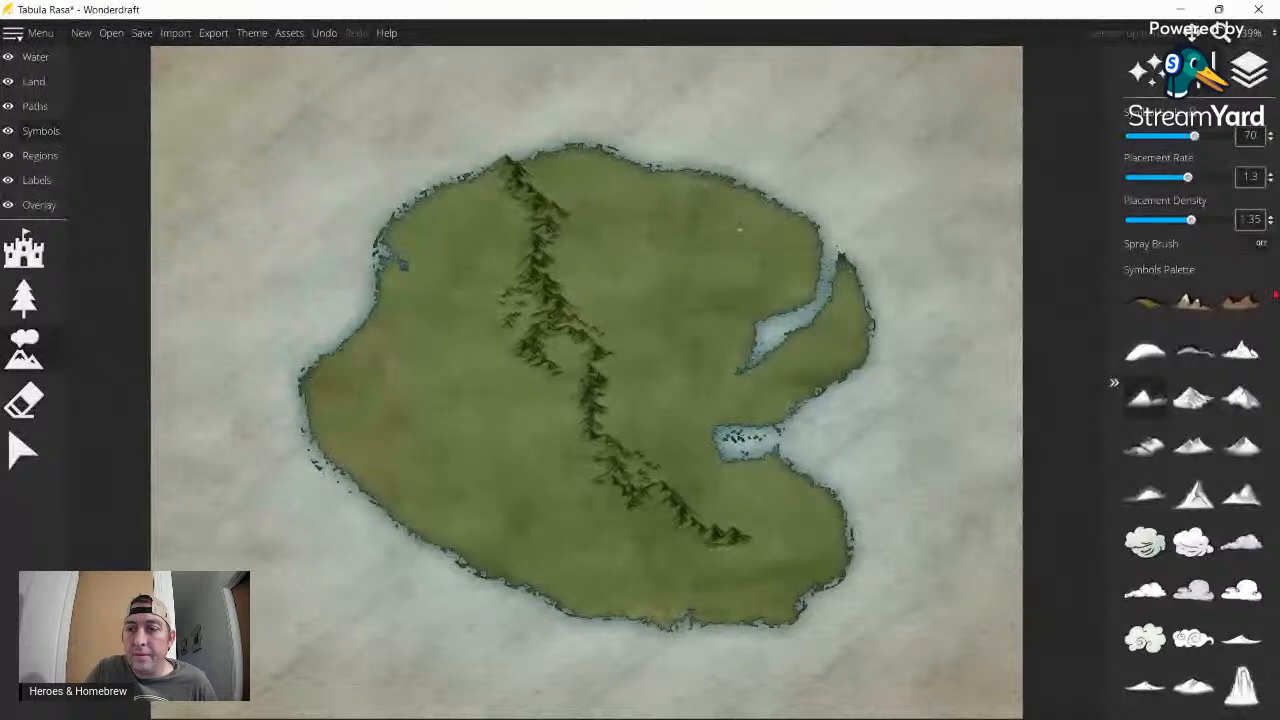
# - Choose the rounded hill symbol at scale 80 and scatter hills west of the mountain range and along its foothills
pyautogui.click(1150, 354)
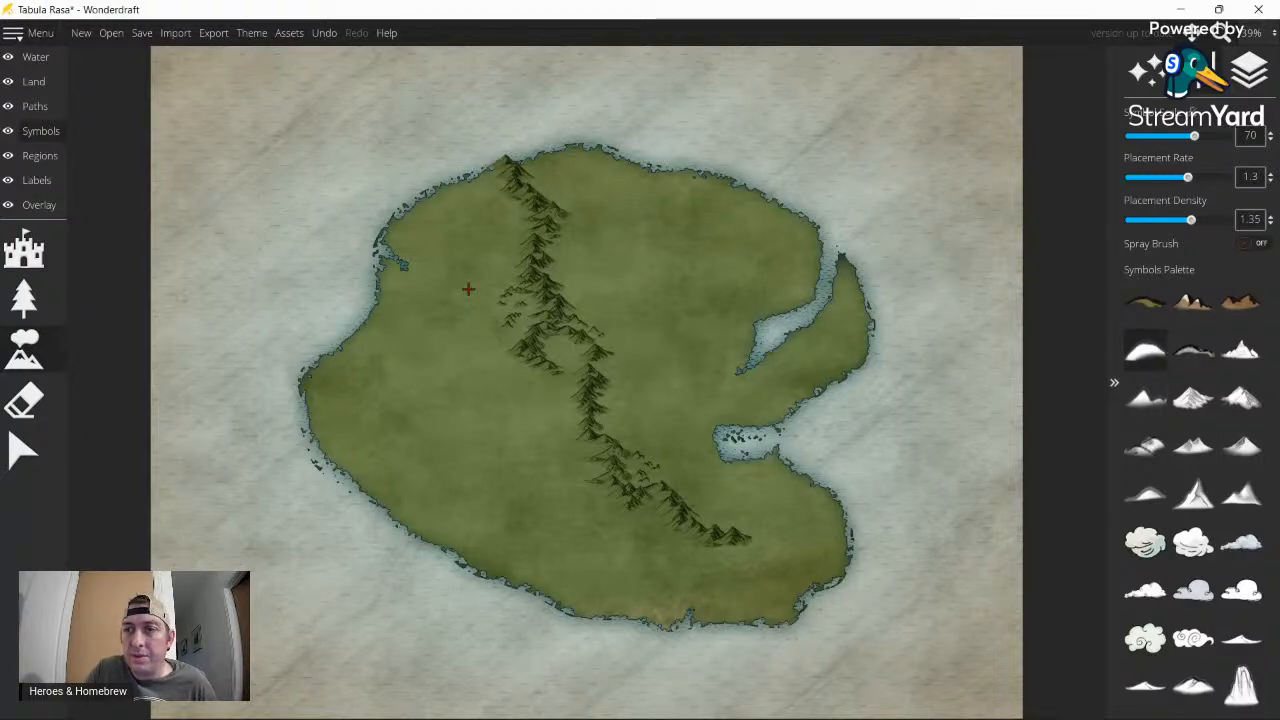
pyautogui.moveTo(1194, 136); pyautogui.dragTo(1207, 137)
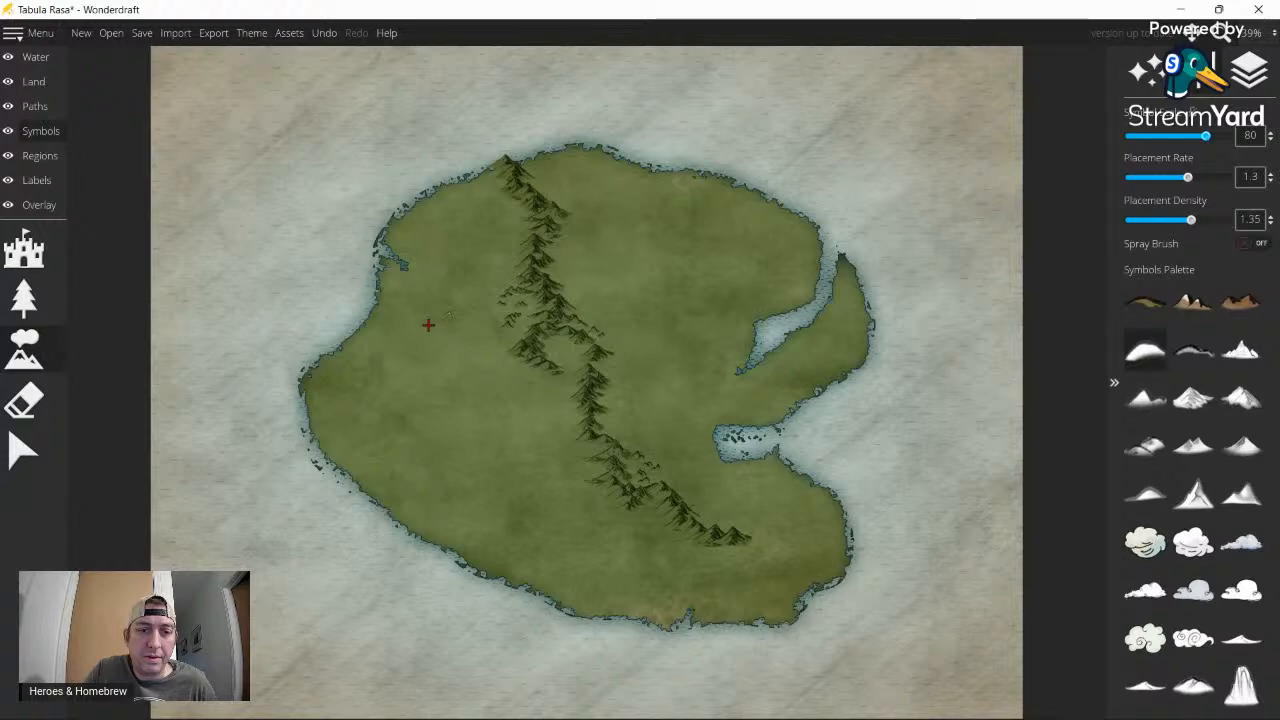
pyautogui.moveTo(428, 326)
pyautogui.mouseDown()
pyautogui.moveTo(423, 351)
pyautogui.moveTo(433, 344)
pyautogui.moveTo(479, 379)
pyautogui.moveTo(434, 374)
pyautogui.moveTo(506, 374)
pyautogui.mouseUp()
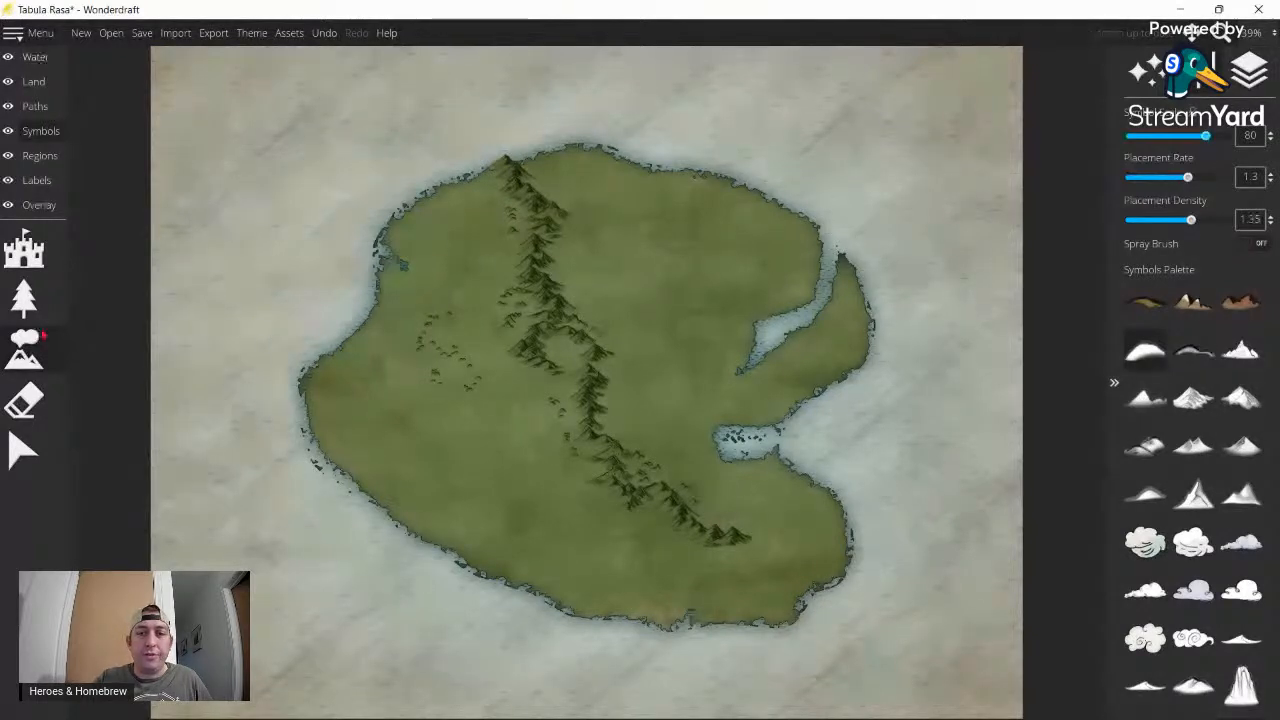
# - Switch to the land color brush and filter it to paint only mountains
pyautogui.click(34, 82)
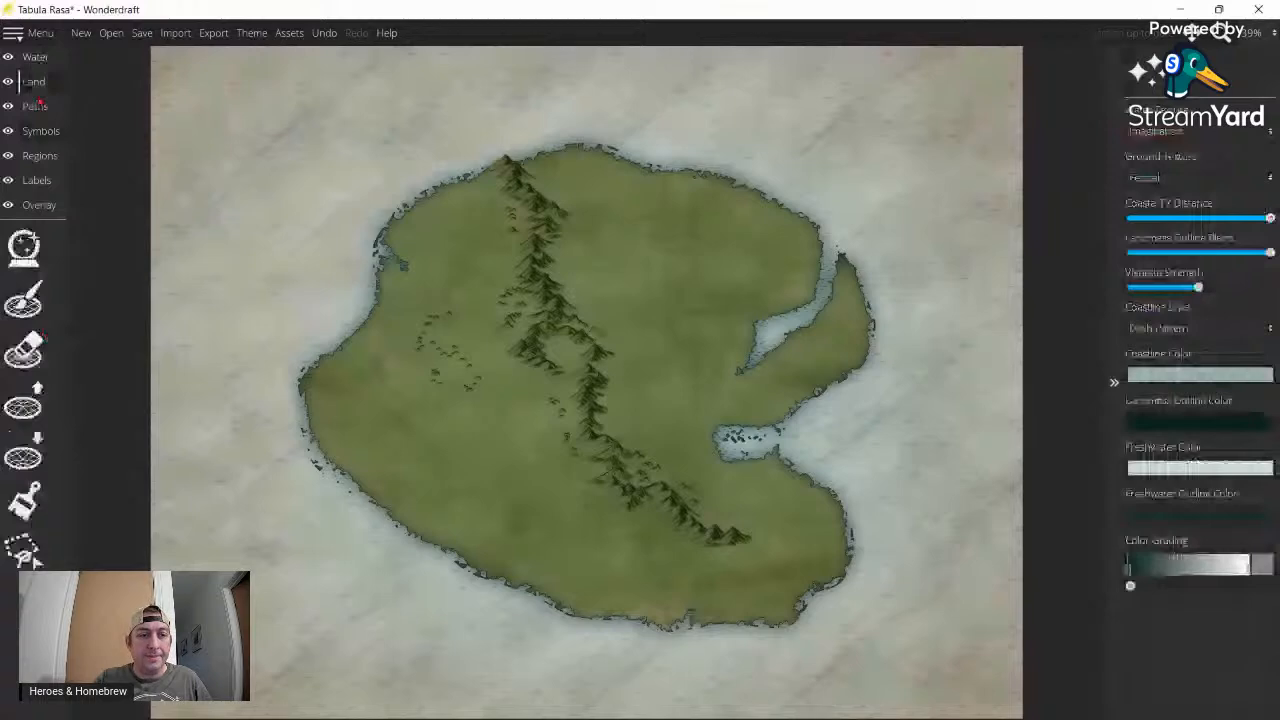
pyautogui.click(24, 500)
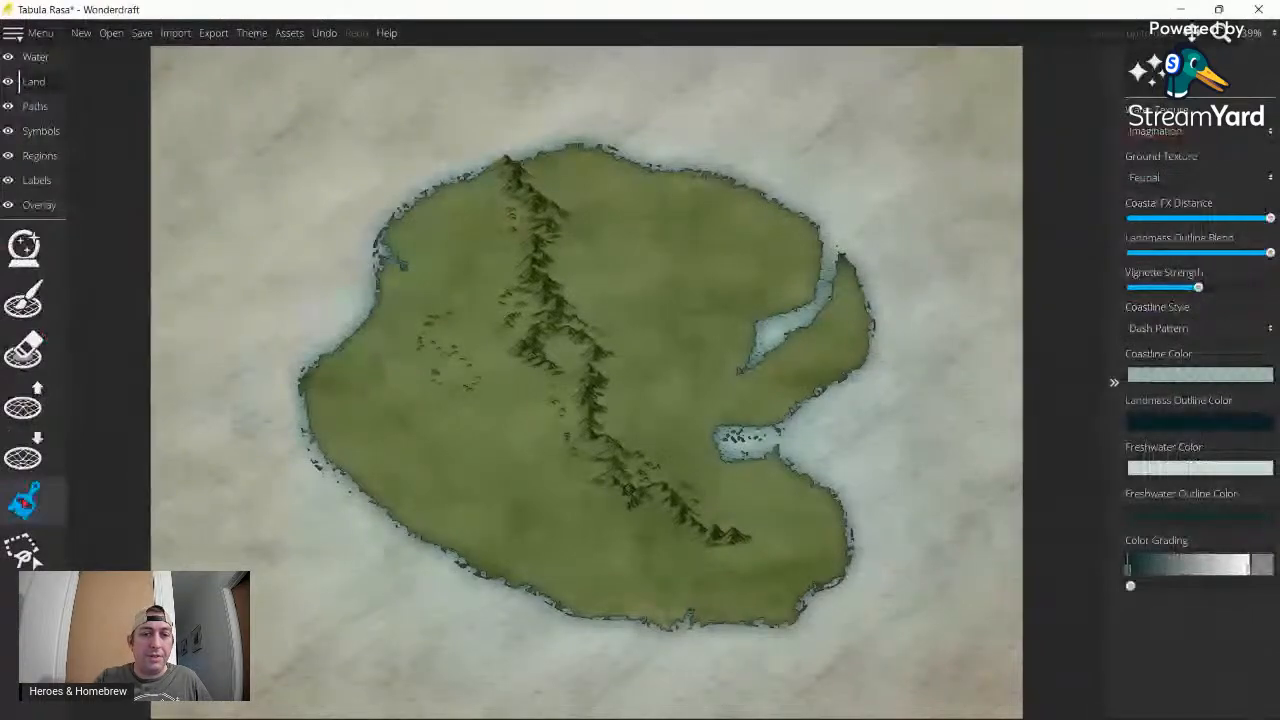
pyautogui.click(24, 501)
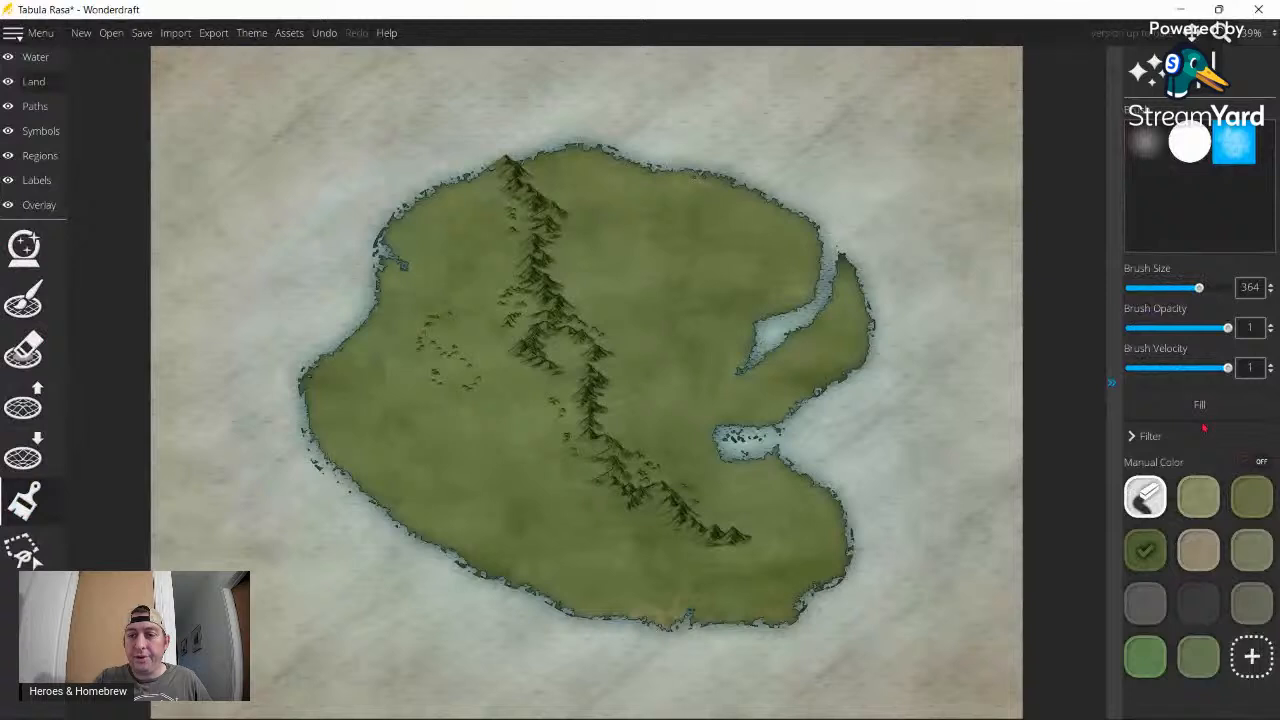
pyautogui.click(1148, 443)
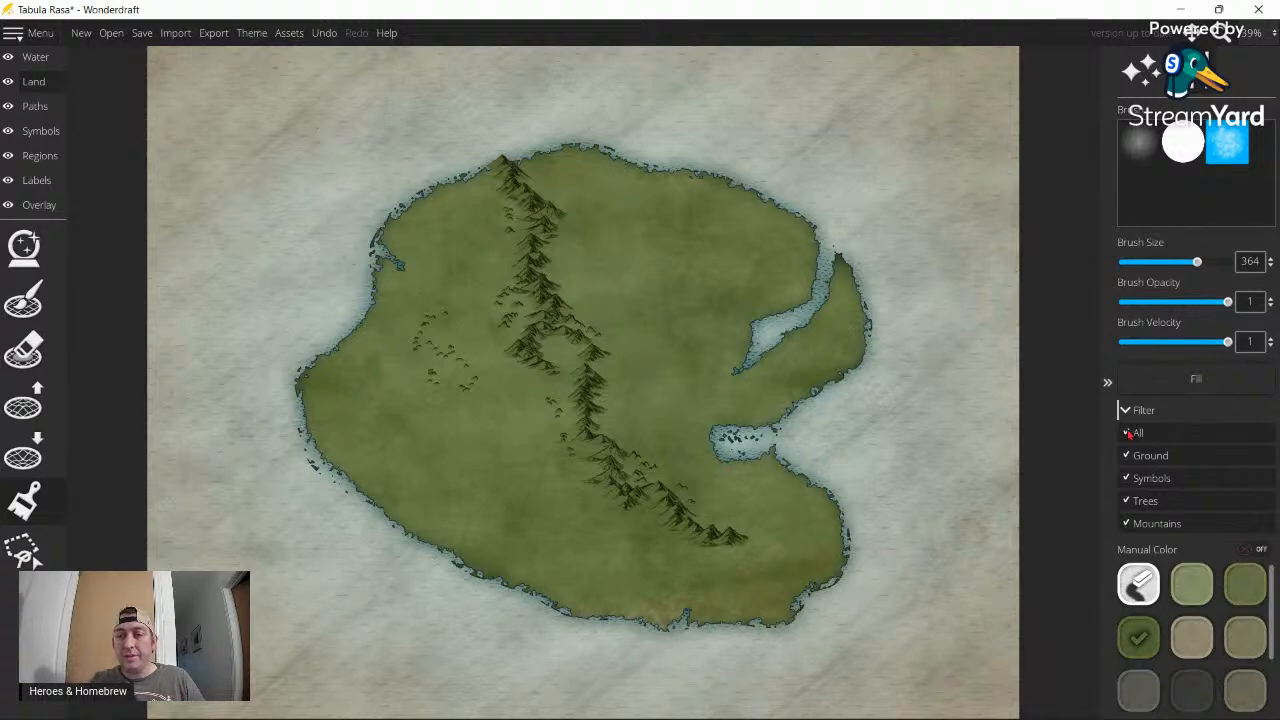
pyautogui.click(1128, 433)
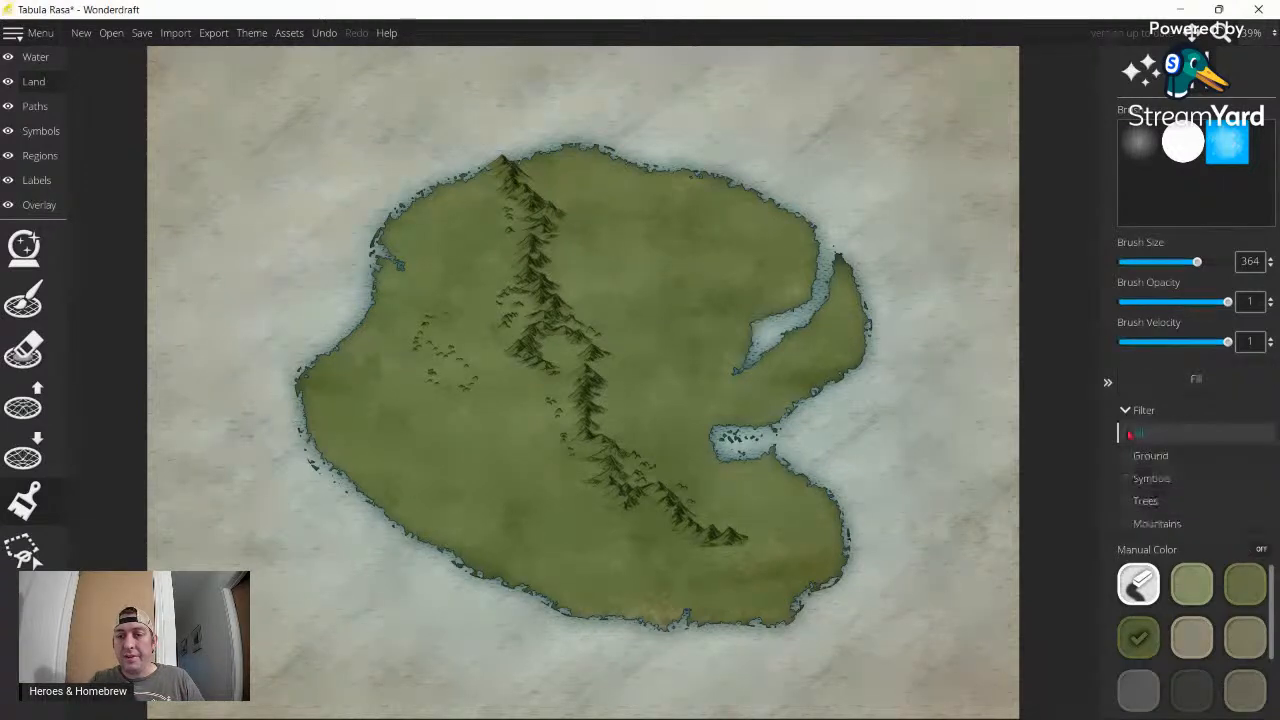
pyautogui.click(1128, 525)
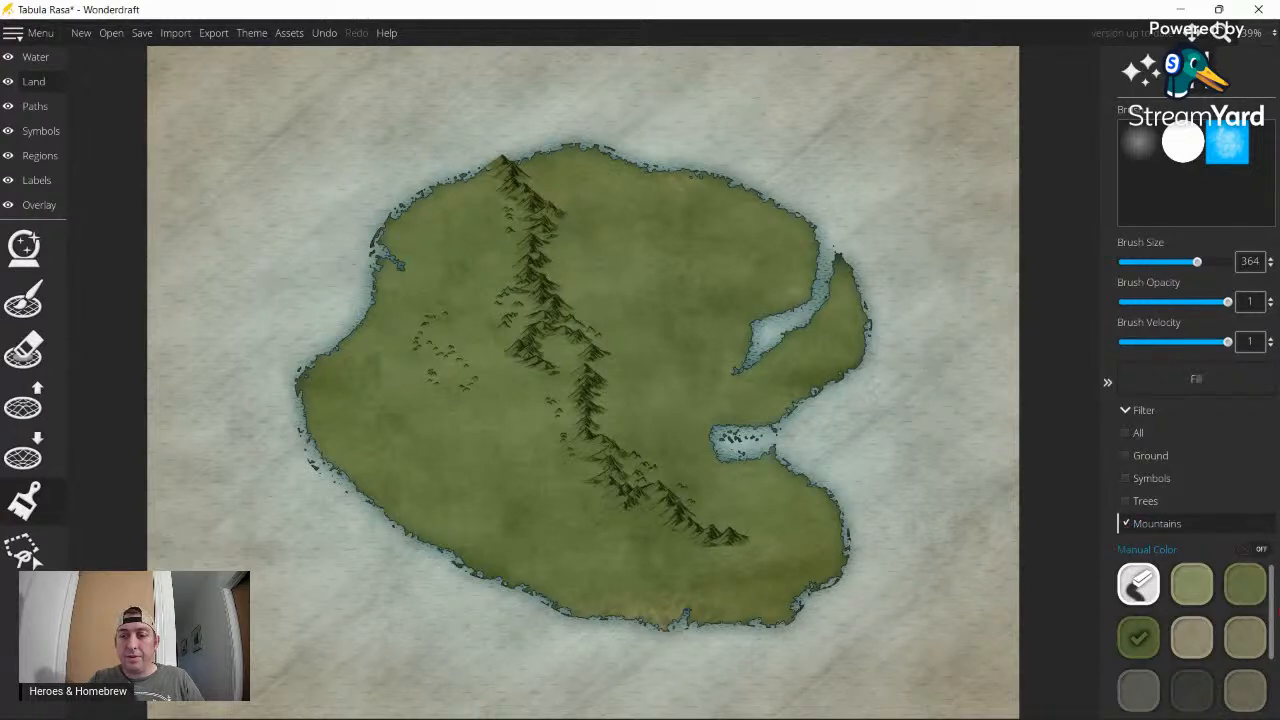
# - Add the custom grey #7a7373 to the land brush's color palette
pyautogui.moveTo(1270, 642); pyautogui.dragTo(1269, 674)
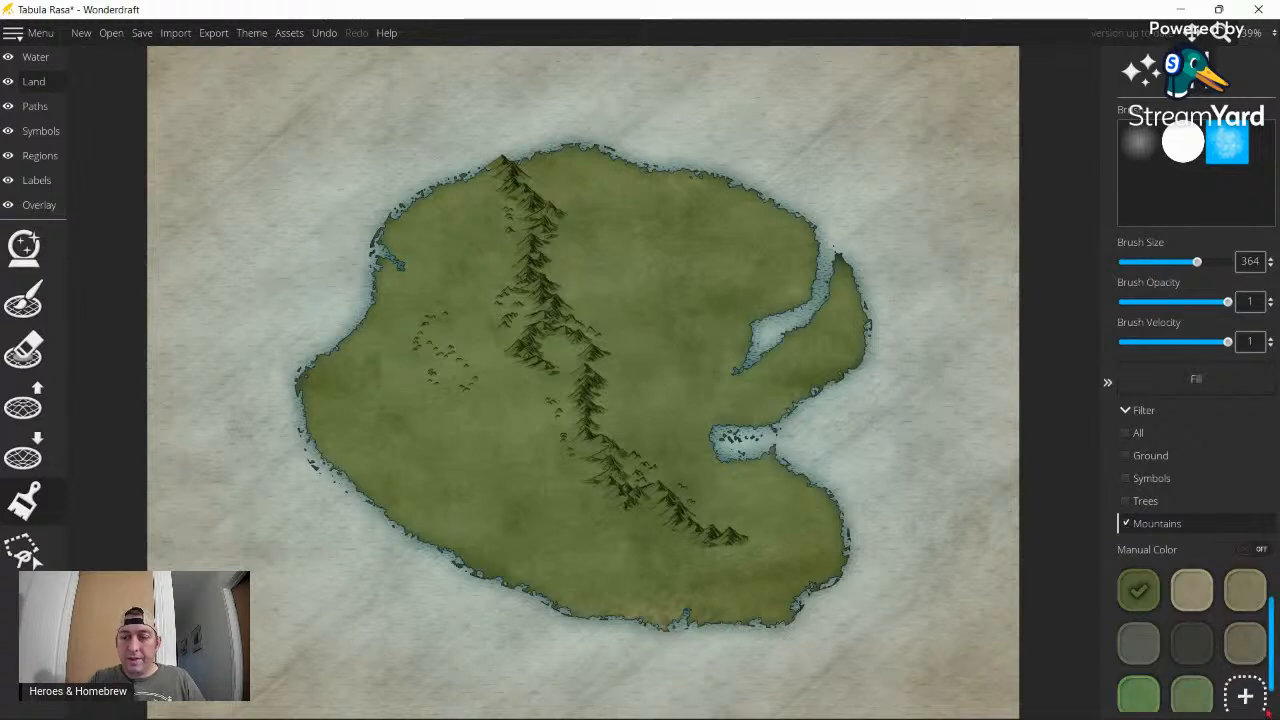
pyautogui.scroll(-1, 1136, 630)
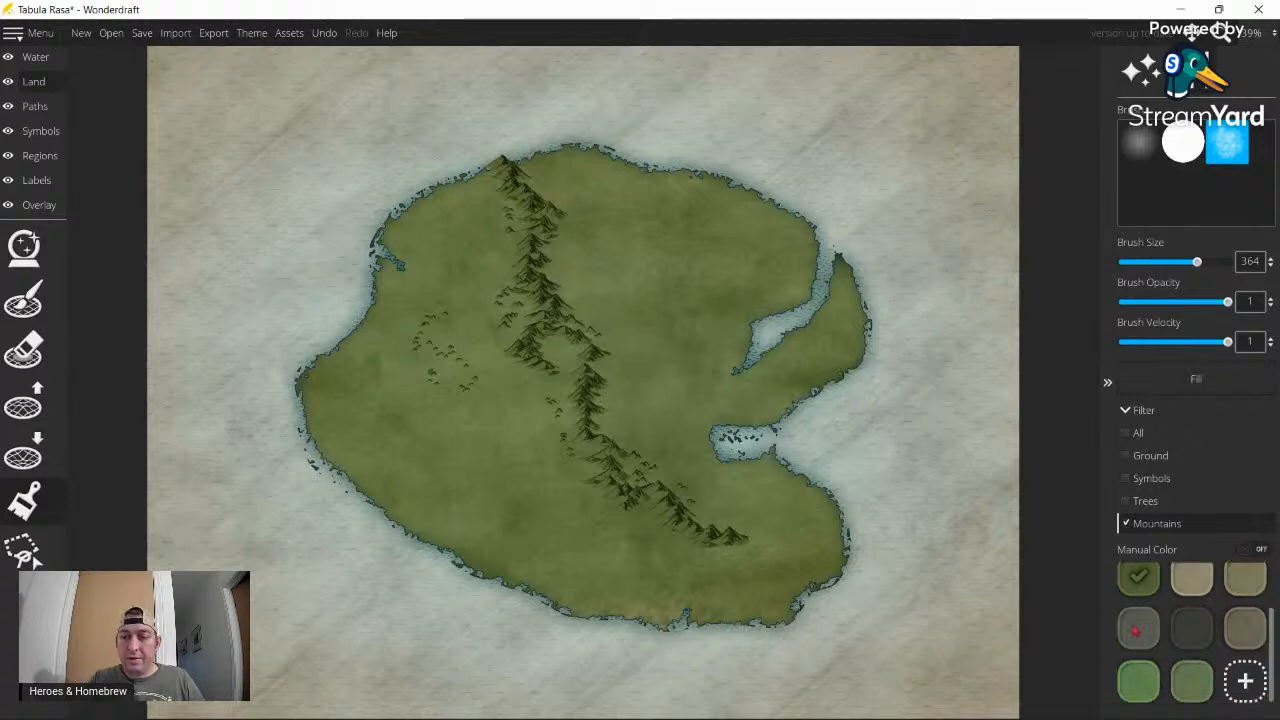
pyautogui.click(1243, 686)
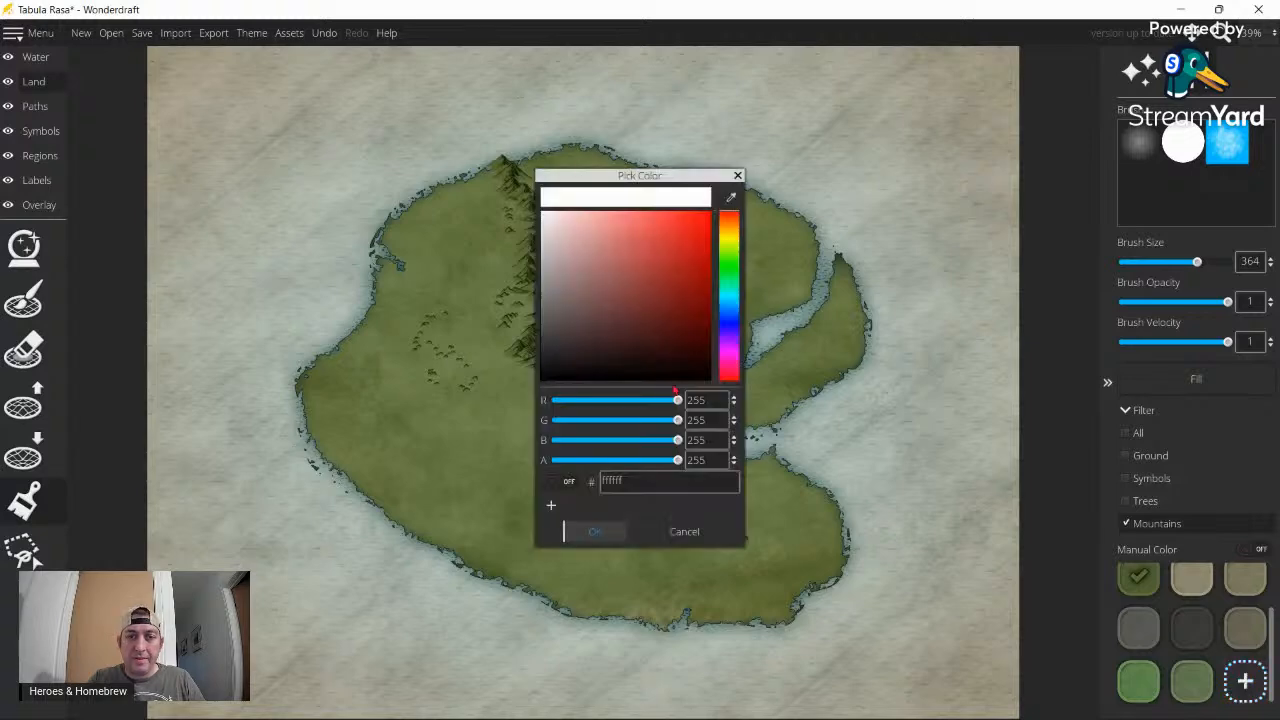
pyautogui.click(547, 307)
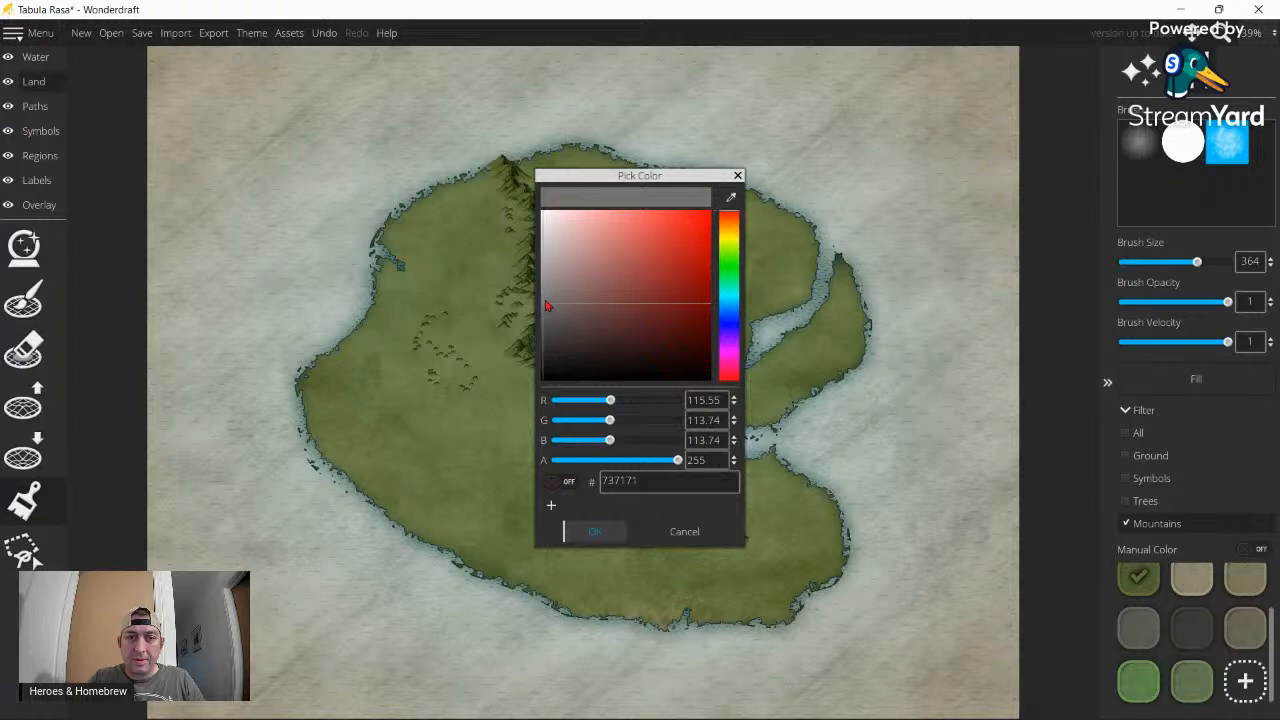
pyautogui.click(551, 301)
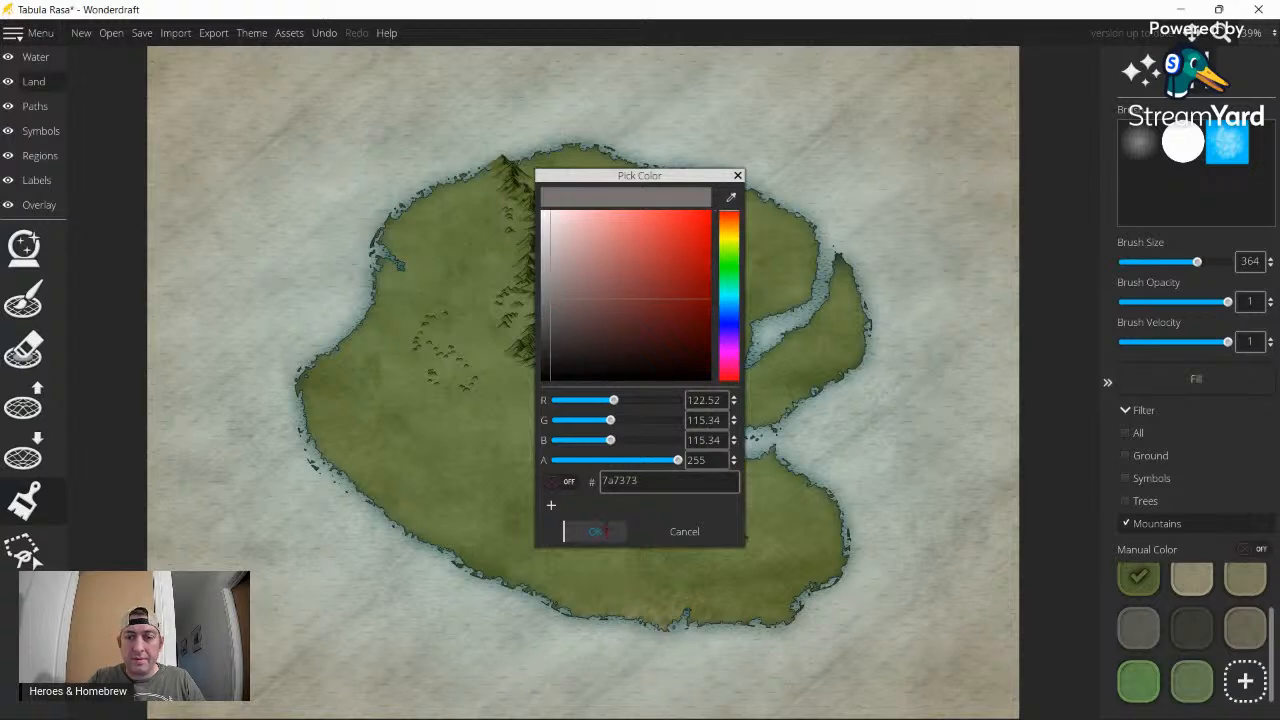
pyautogui.click(606, 532)
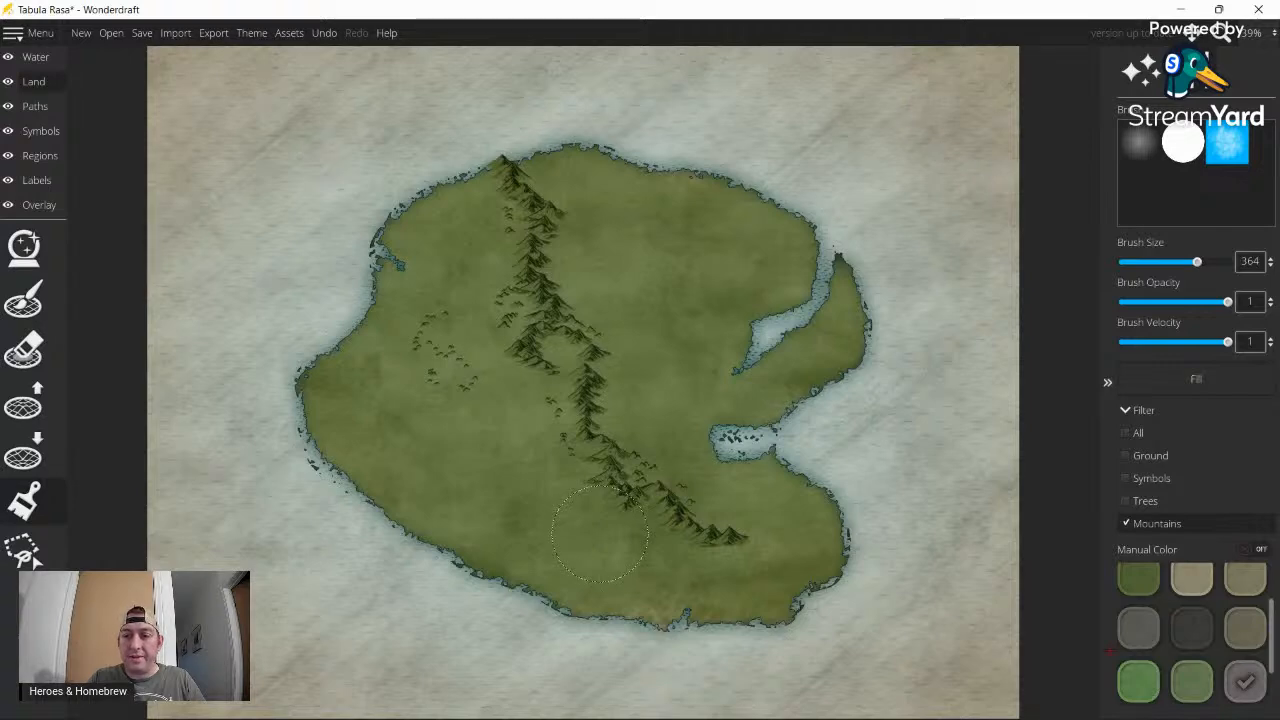
# - Paint the full mountain range with the new grey, from the north coast down to its southeastern end
pyautogui.scroll(-1, 1277, 660)
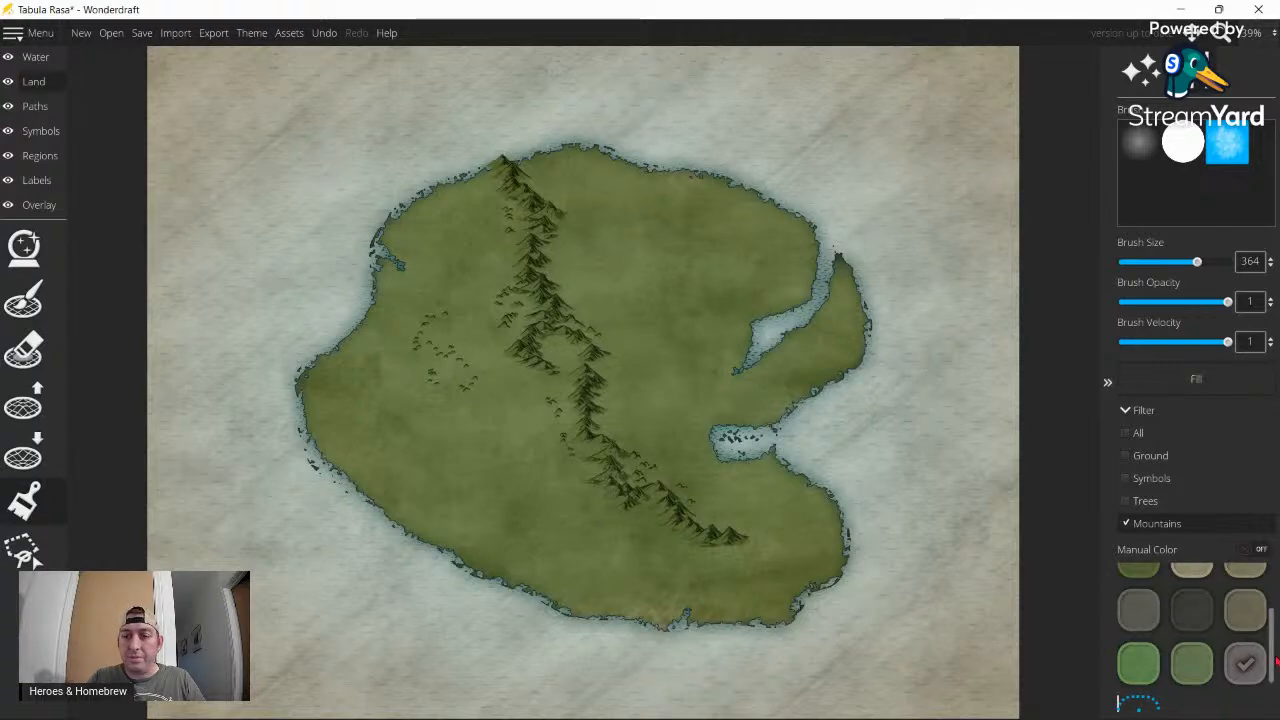
pyautogui.scroll(-2, 1277, 680)
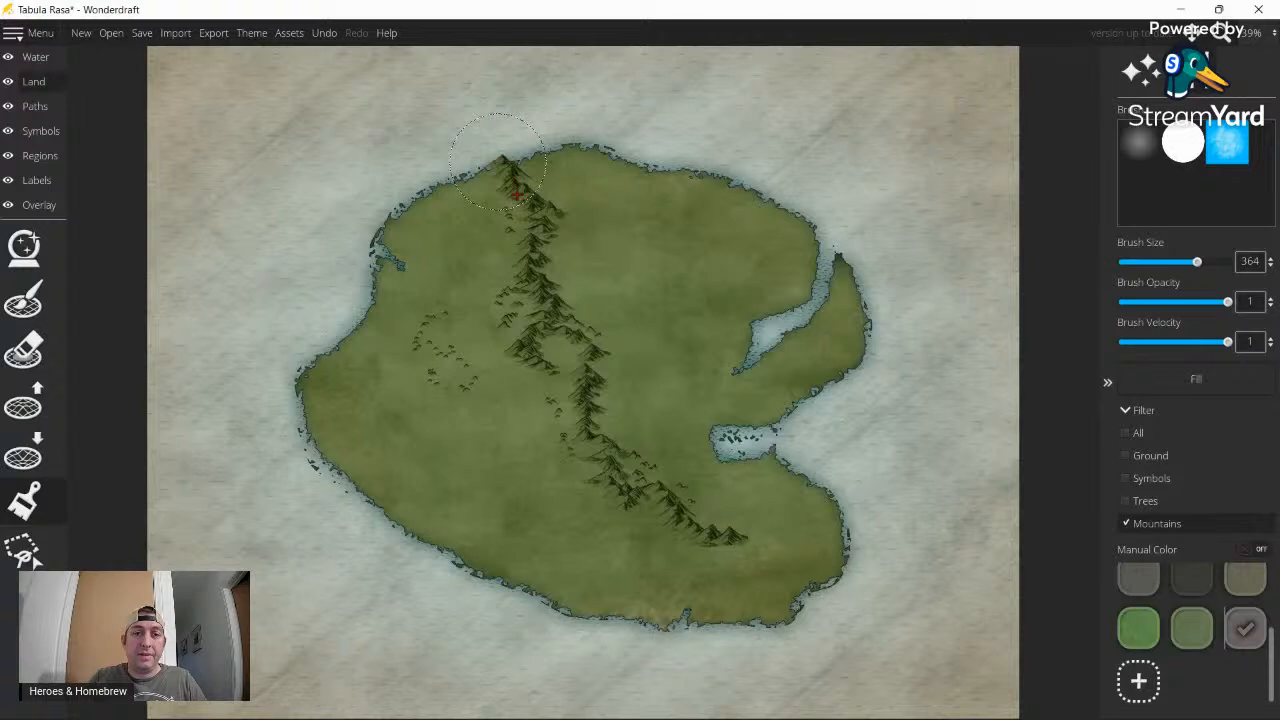
pyautogui.moveTo(516, 195)
pyautogui.mouseDown()
pyautogui.moveTo(526, 292)
pyautogui.moveTo(589, 383)
pyautogui.moveTo(564, 427)
pyautogui.moveTo(656, 491)
pyautogui.moveTo(619, 458)
pyautogui.mouseUp()
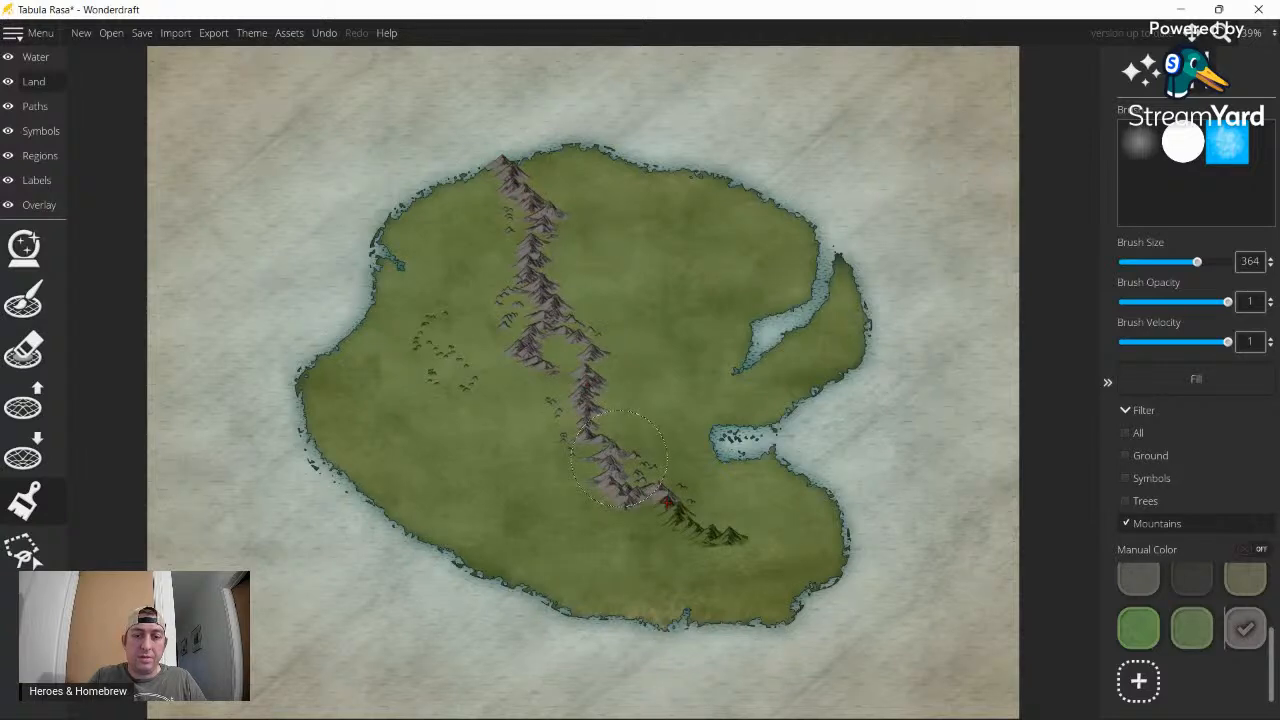
pyautogui.moveTo(665, 503); pyautogui.dragTo(764, 541)
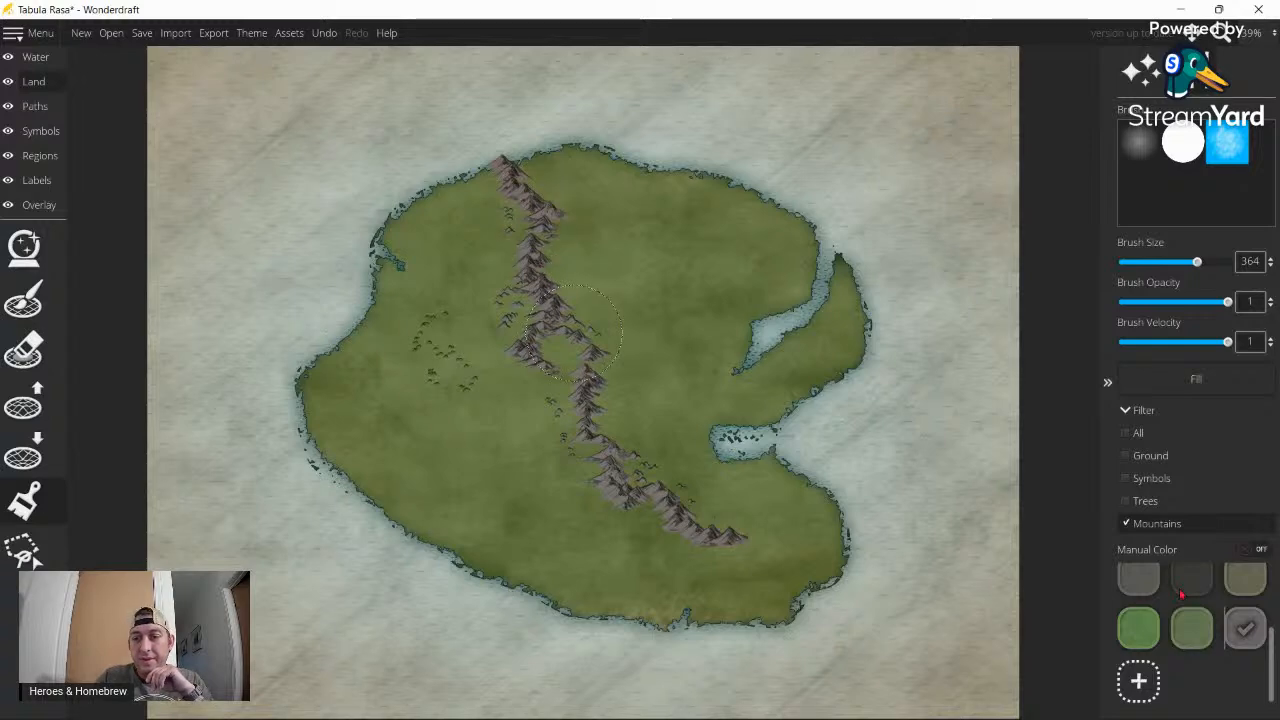
# - Add a lighter grey to the brush's color palette and lower the brush opacity to 0.33
pyautogui.moveTo(1272, 683); pyautogui.dragTo(1275, 676)
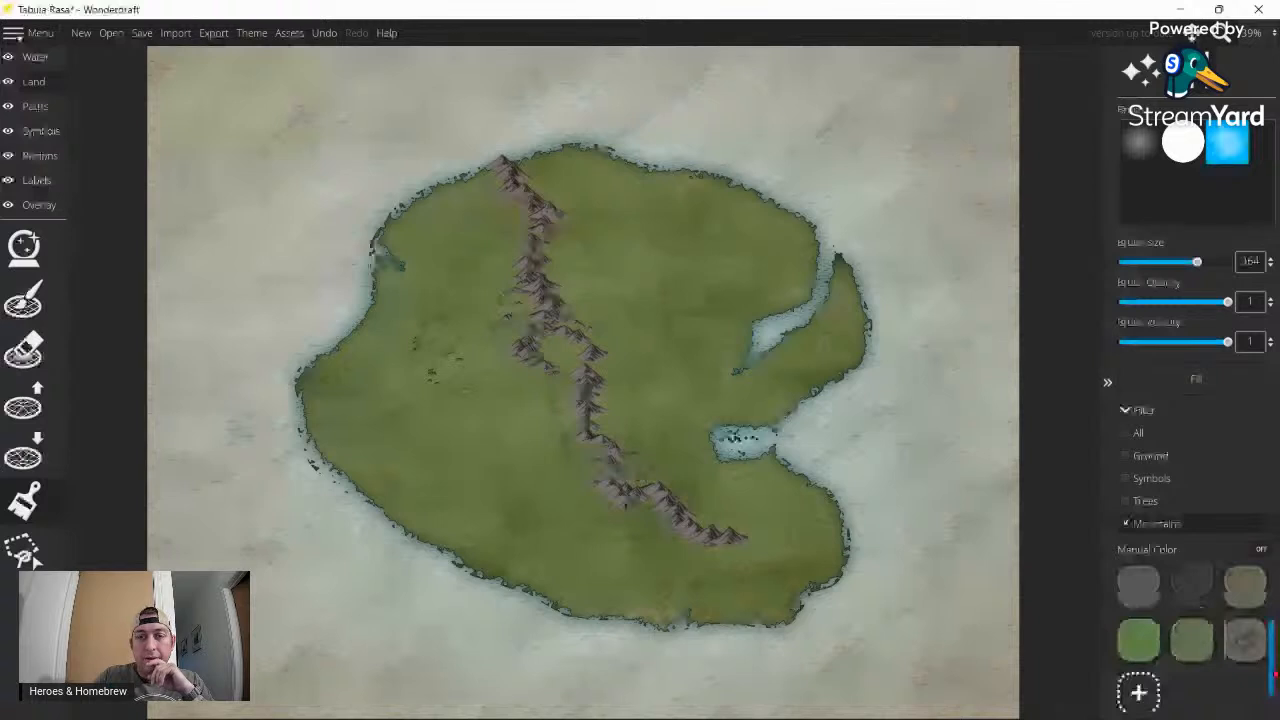
pyautogui.click(1138, 692)
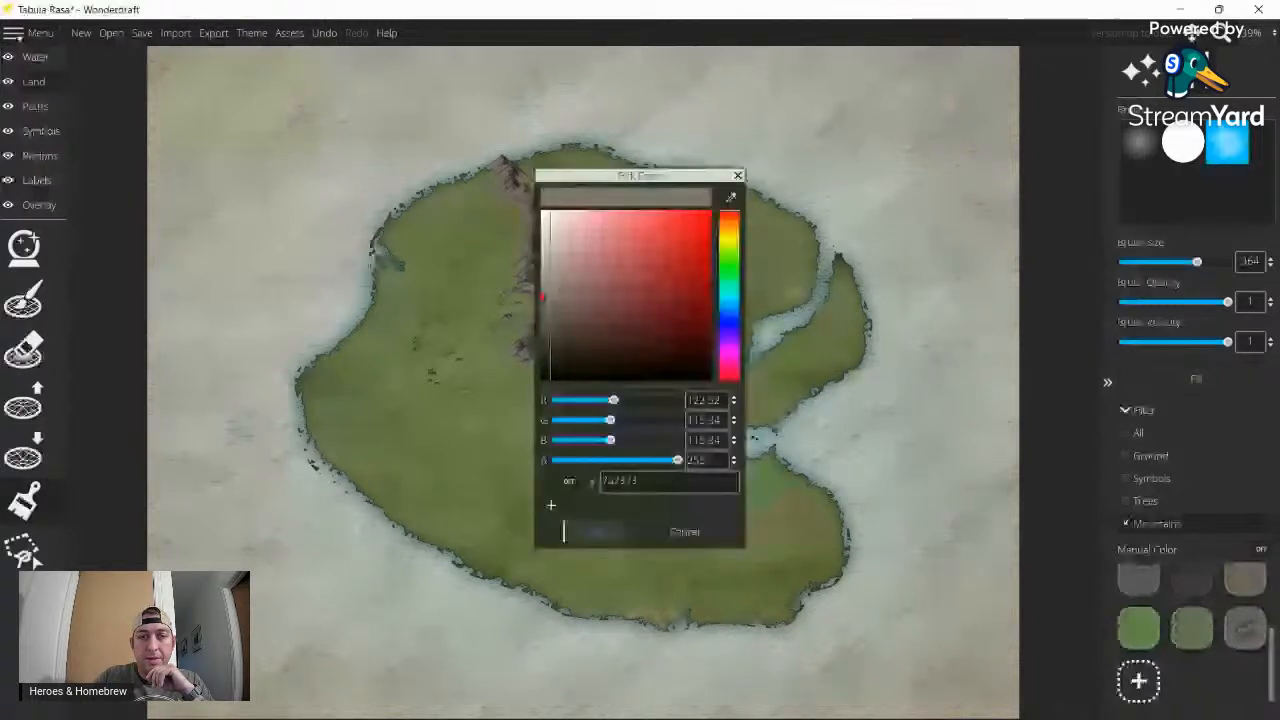
pyautogui.moveTo(548, 297); pyautogui.dragTo(550, 269)
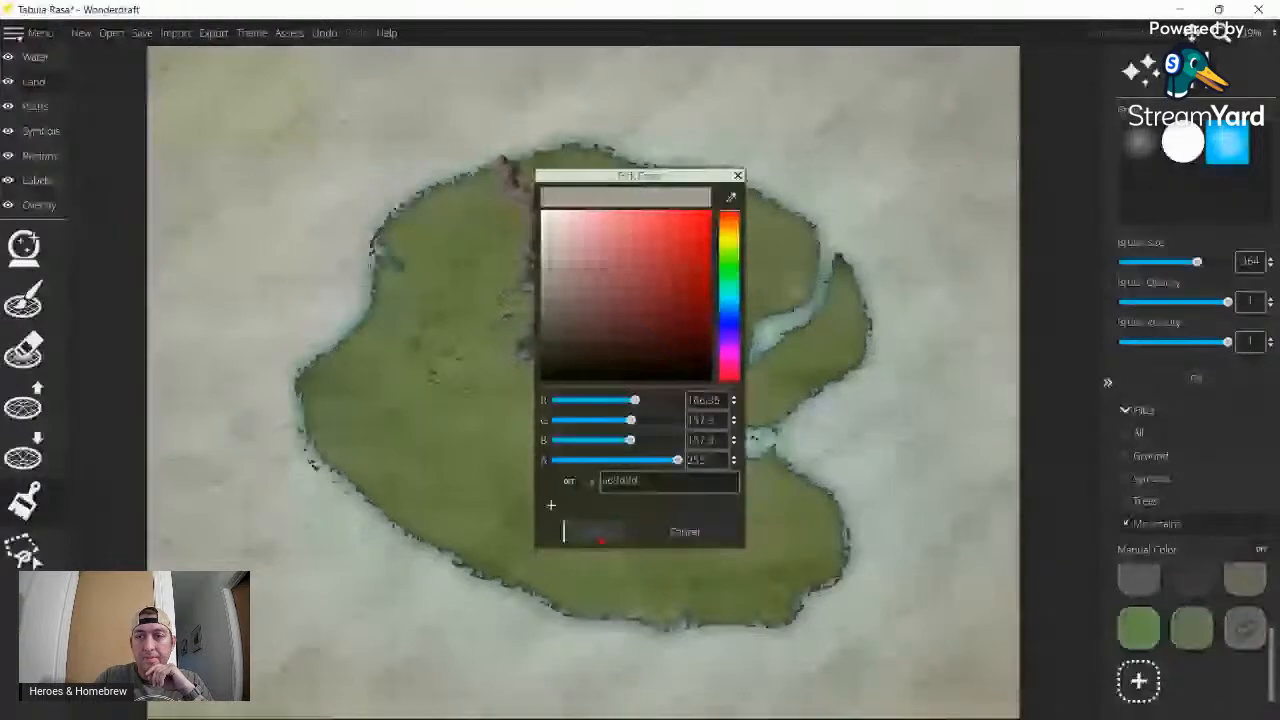
pyautogui.click(601, 536)
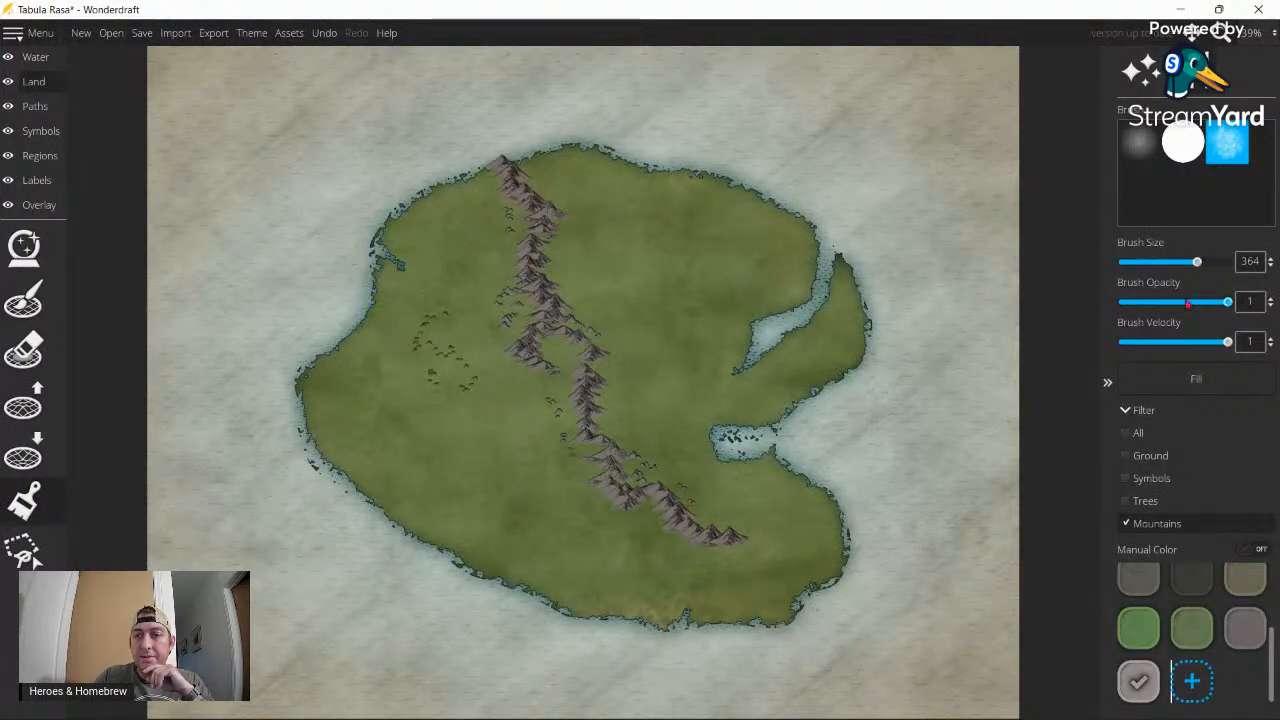
pyautogui.click(1185, 302)
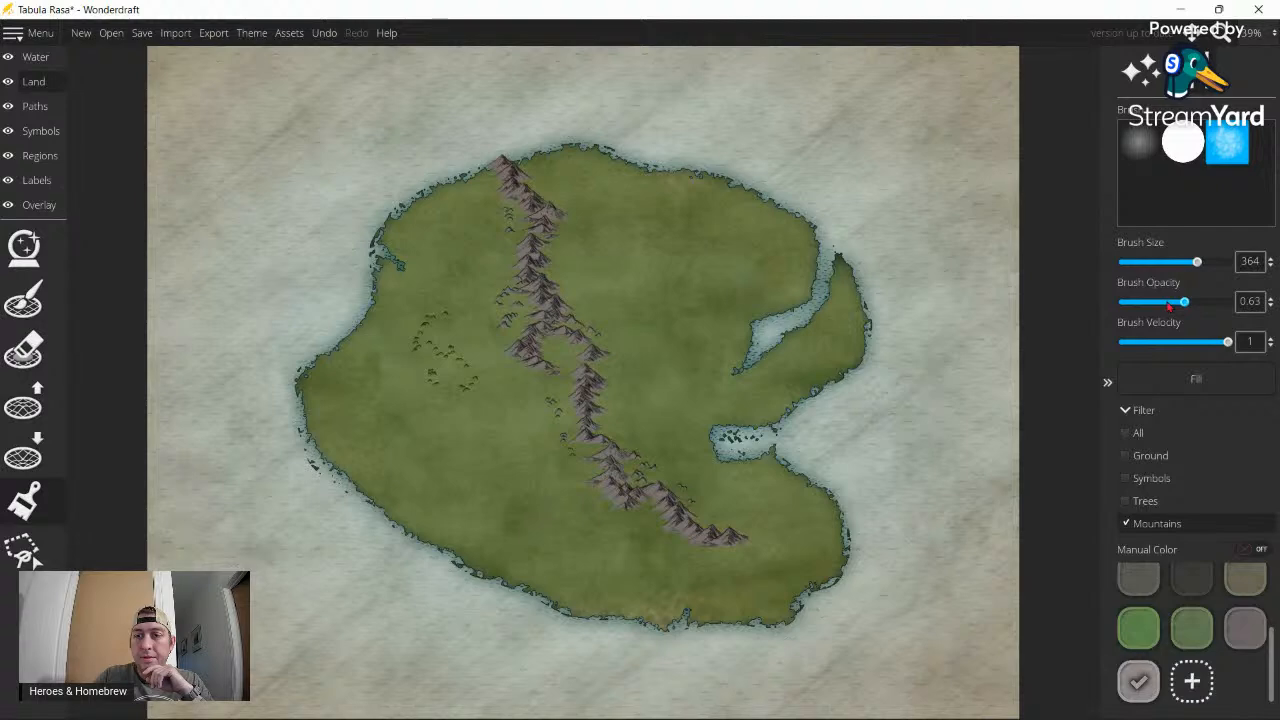
pyautogui.moveTo(1167, 306); pyautogui.dragTo(1147, 308)
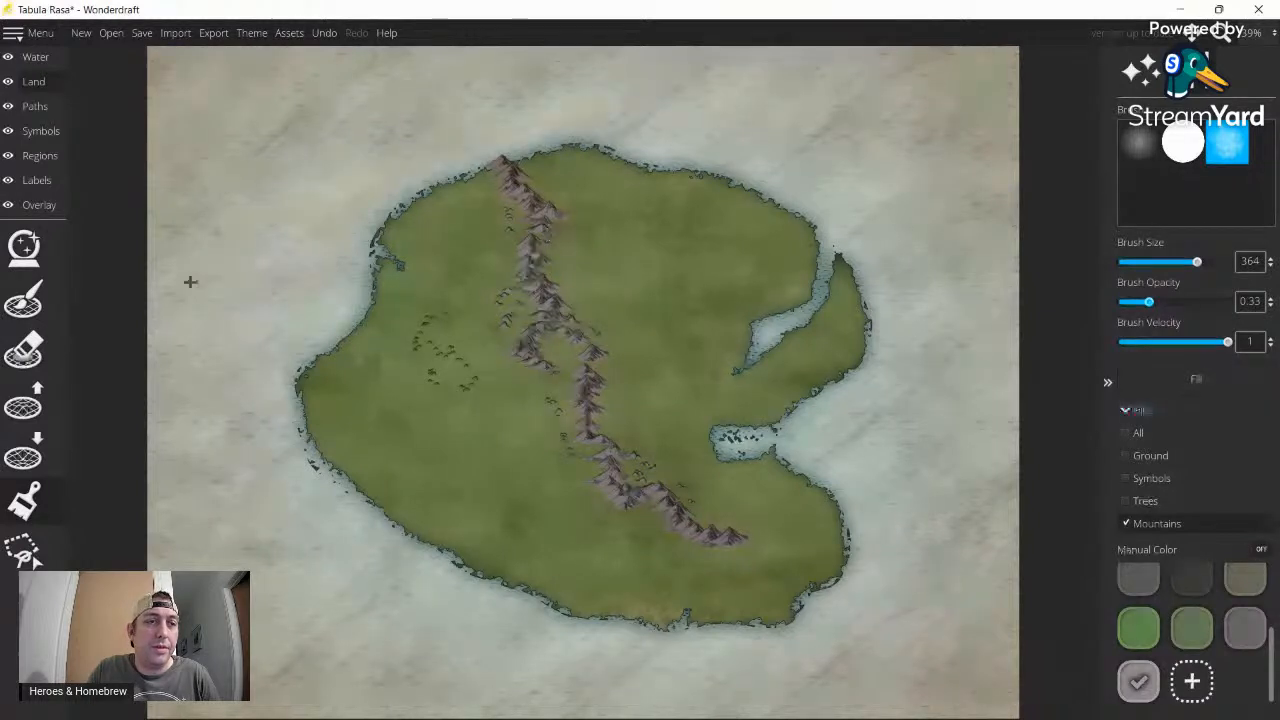
# - Draw a river from the northern part of the mountain range east to the northeast channel
pyautogui.click(36, 57)
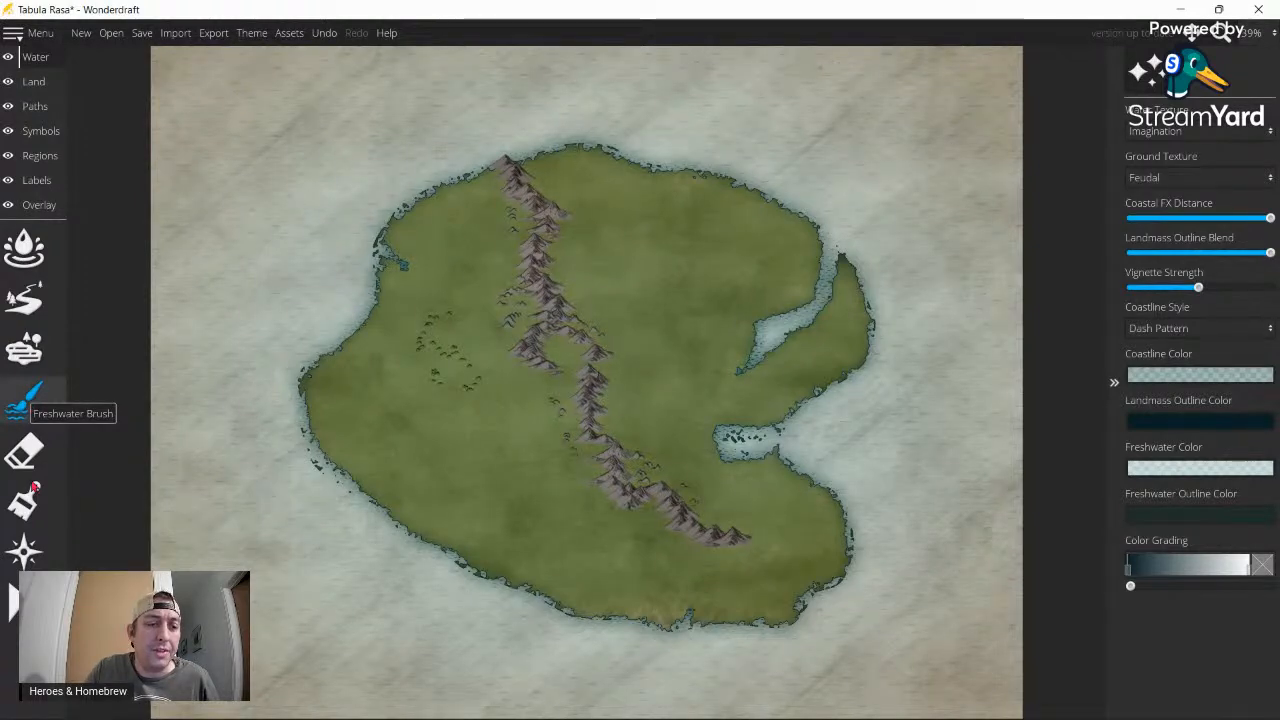
pyautogui.click(24, 550)
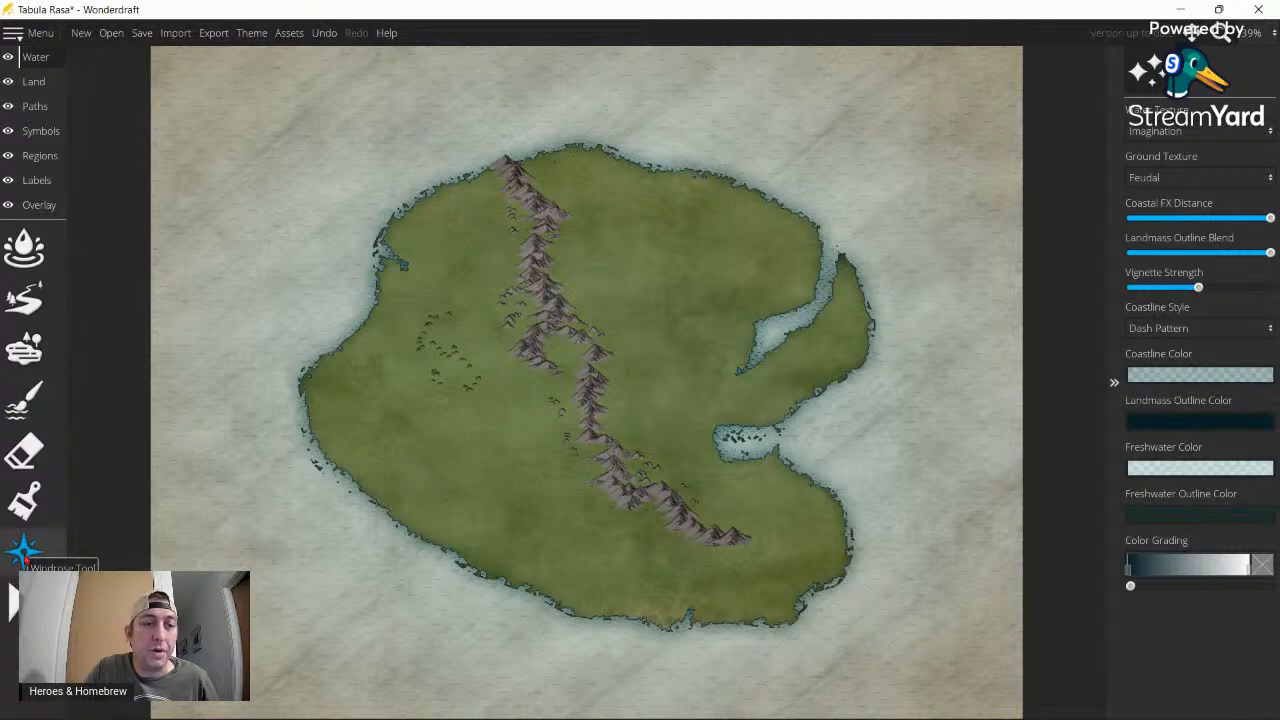
pyautogui.click(24, 452)
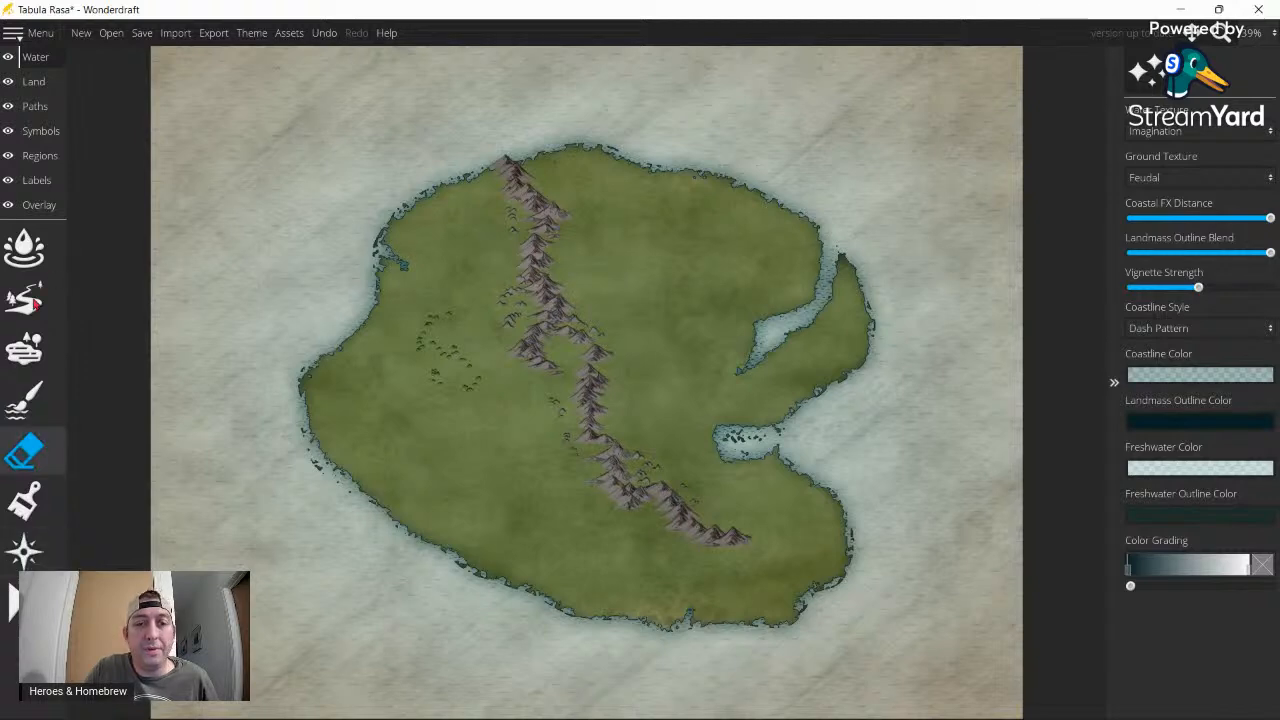
pyautogui.click(35, 305)
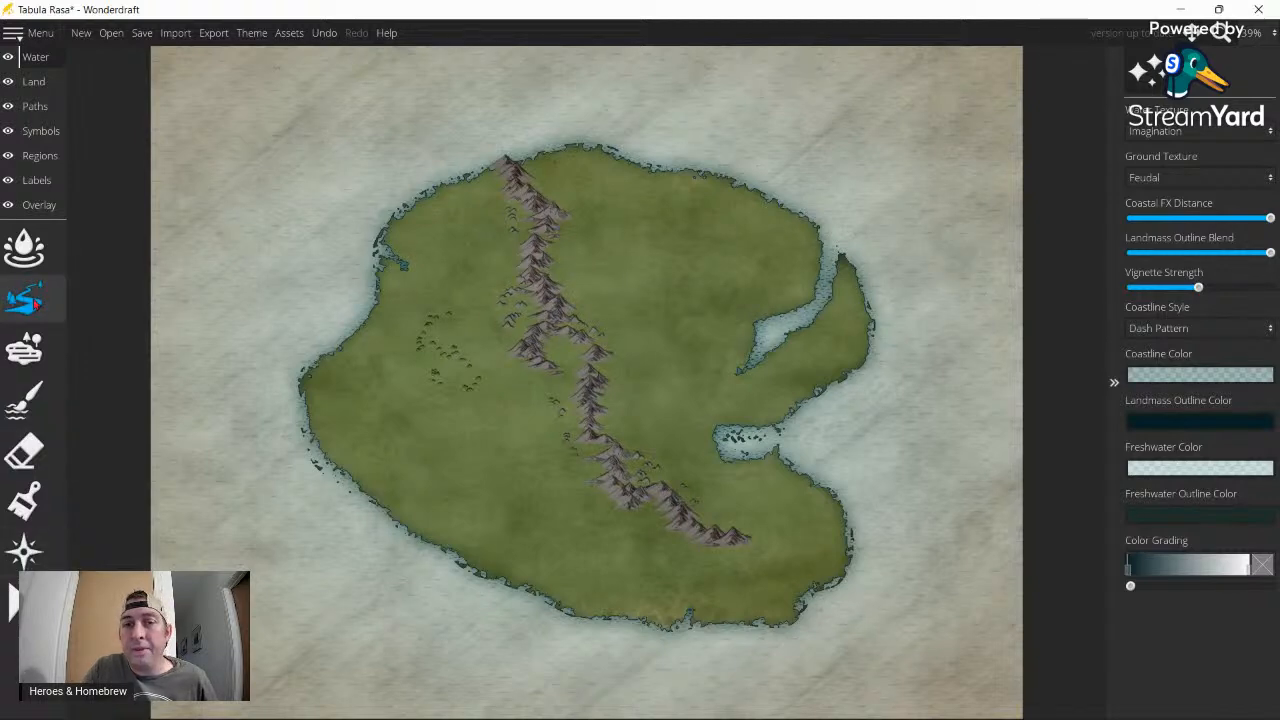
pyautogui.click(24, 297)
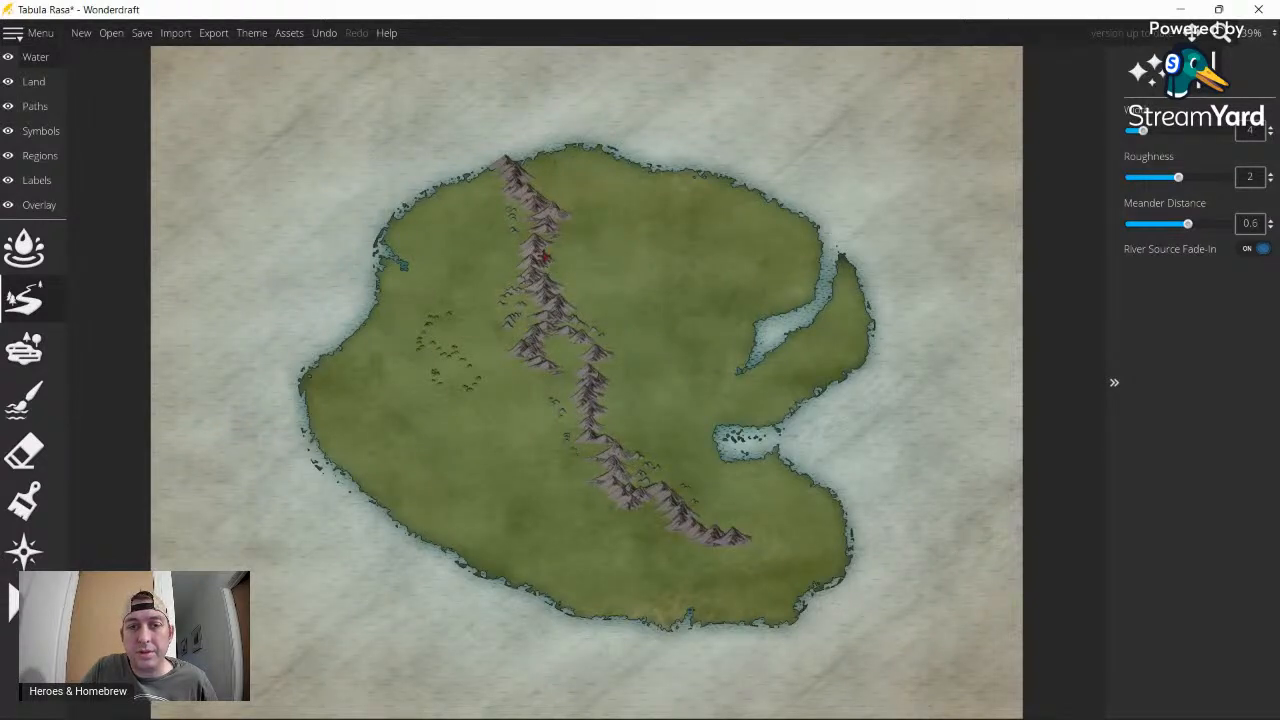
pyautogui.moveTo(546, 257); pyautogui.dragTo(817, 252)
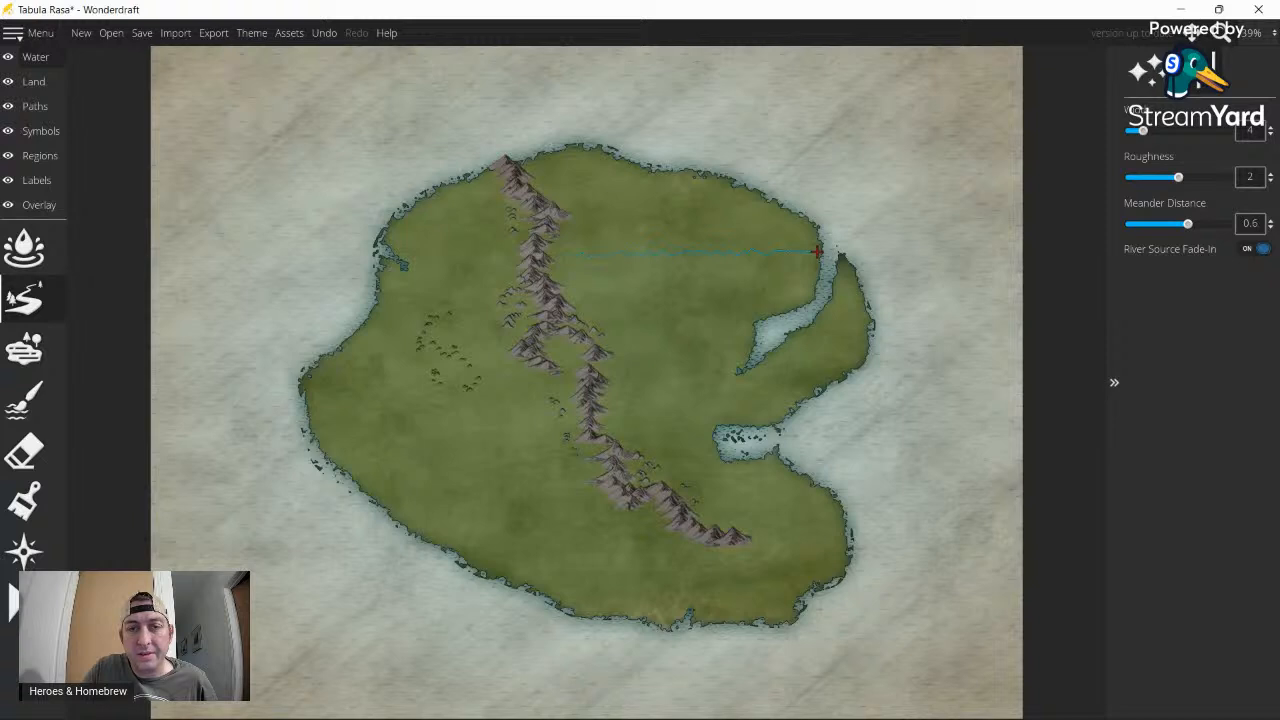
# - Finish the river at the northeast channel and draw two more at width 6, from the mountains to the southwest and south coasts
pyautogui.moveTo(817, 252); pyautogui.dragTo(820, 251)
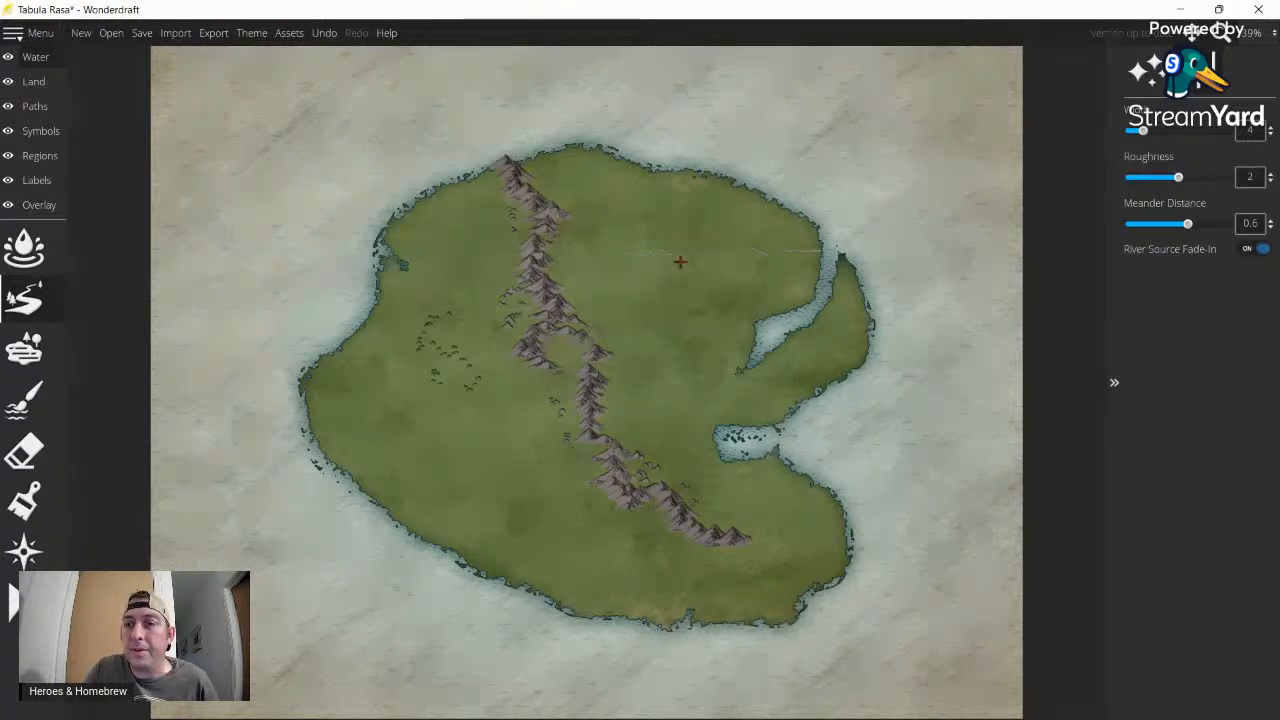
pyautogui.click(1151, 131)
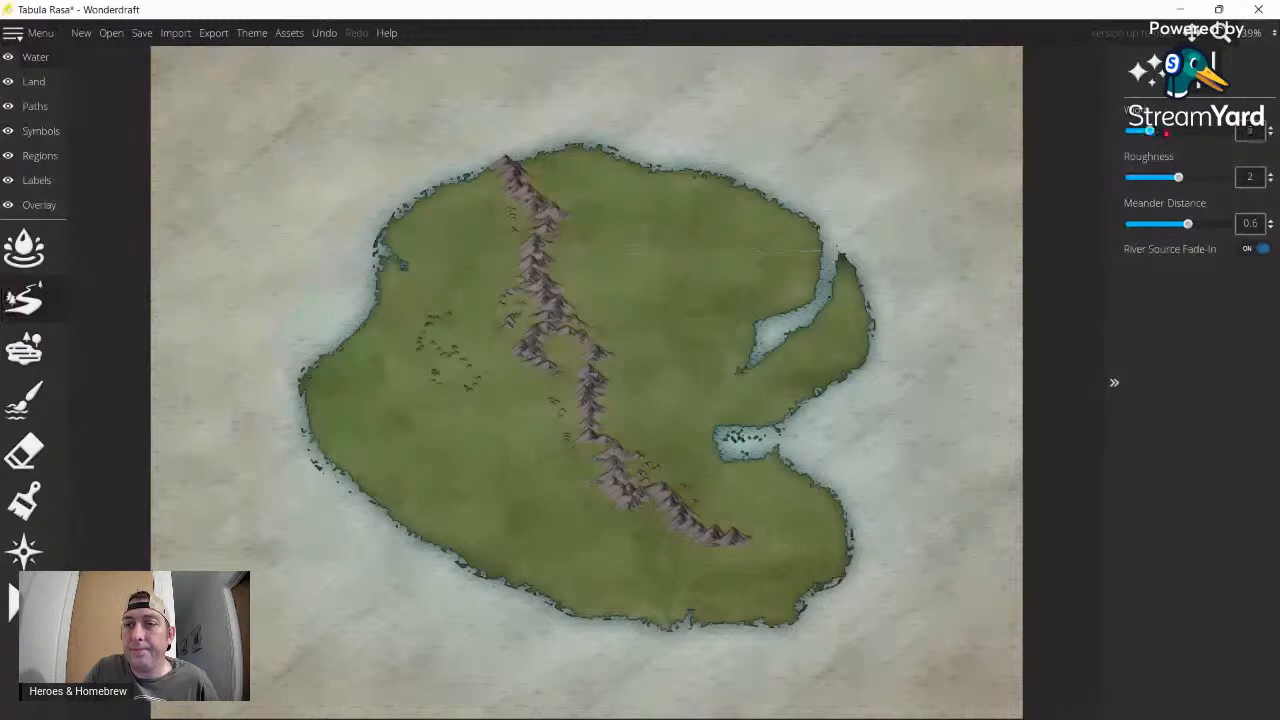
pyautogui.click(1166, 133)
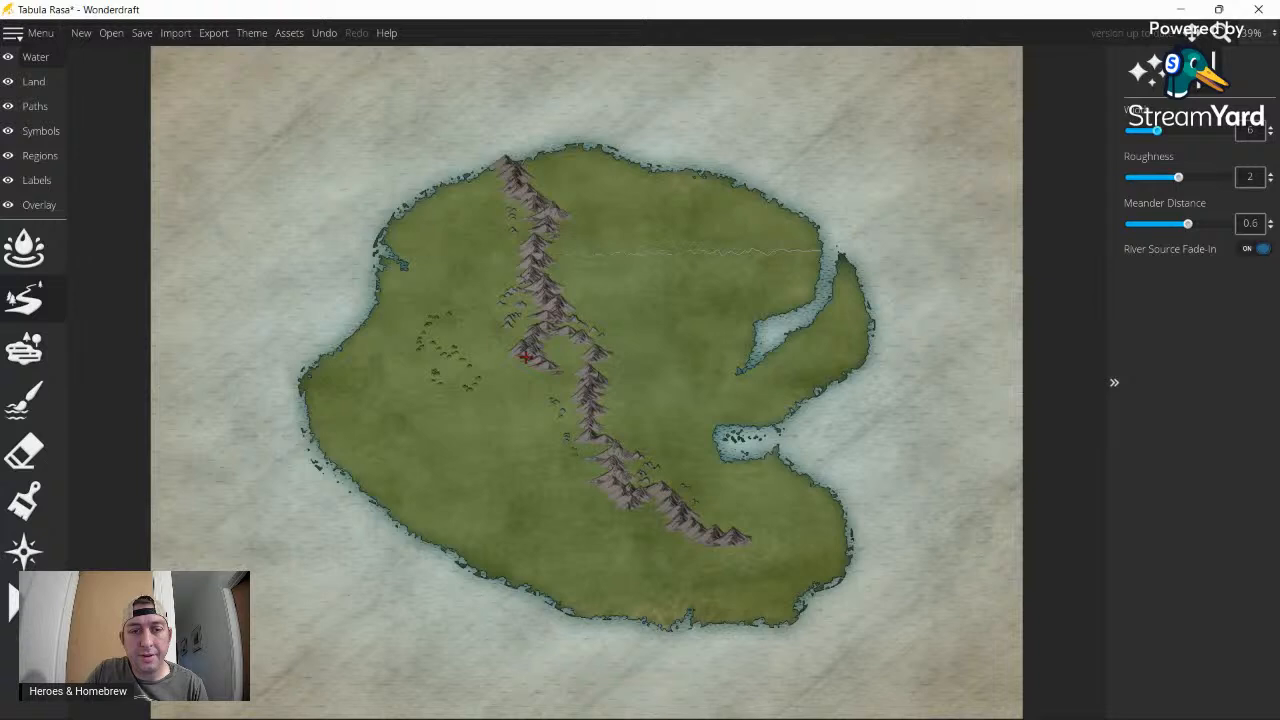
pyautogui.moveTo(525, 356)
pyautogui.mouseDown()
pyautogui.moveTo(457, 491)
pyautogui.moveTo(374, 514)
pyautogui.moveTo(384, 503)
pyautogui.moveTo(372, 501)
pyautogui.moveTo(372, 514)
pyautogui.mouseUp()
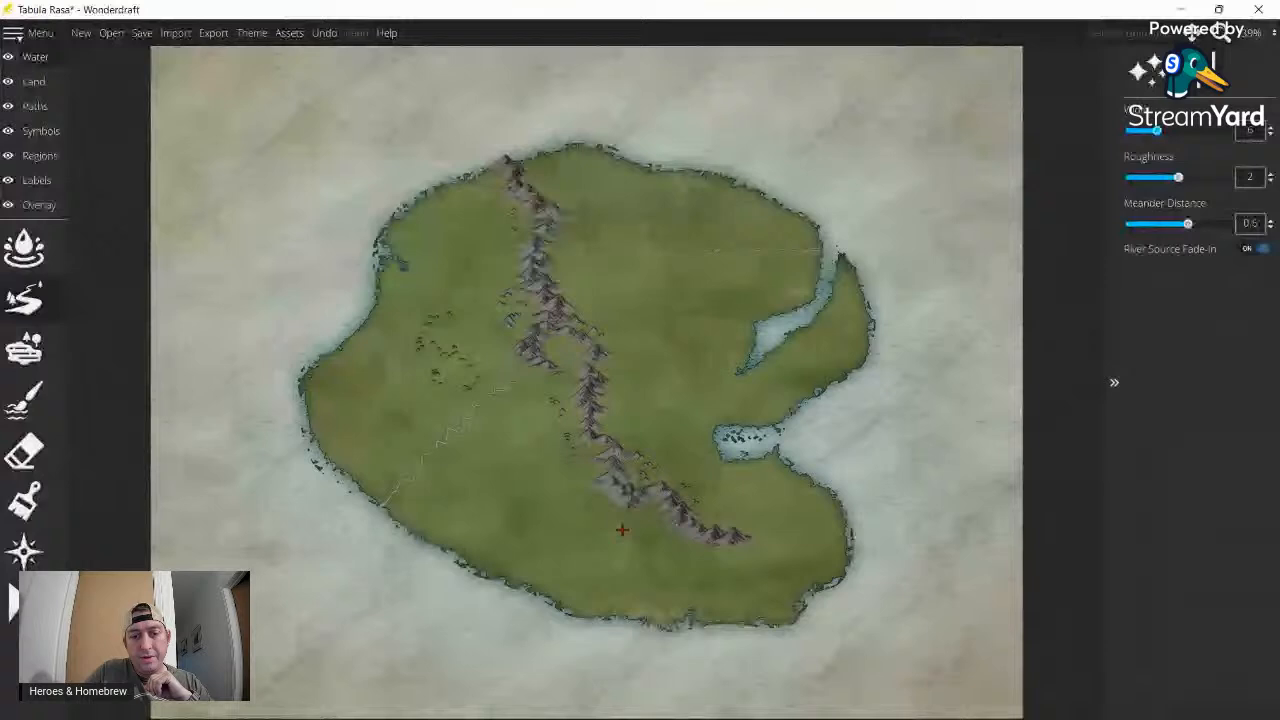
pyautogui.moveTo(623, 529); pyautogui.dragTo(617, 619)
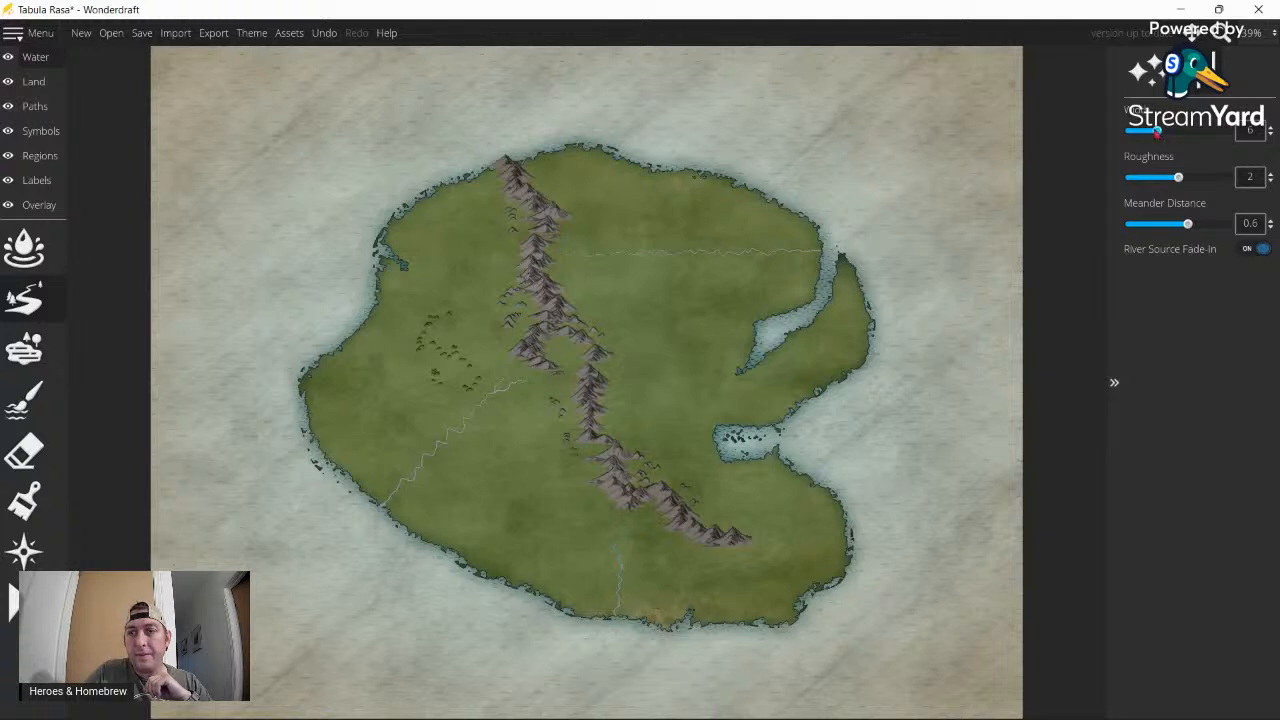
# - With river width 10, draw one river from the mountains east to the inner end of the northeast channel and another to the northwest coast
pyautogui.moveTo(1157, 131); pyautogui.dragTo(1171, 131)
pyautogui.click(1185, 132)
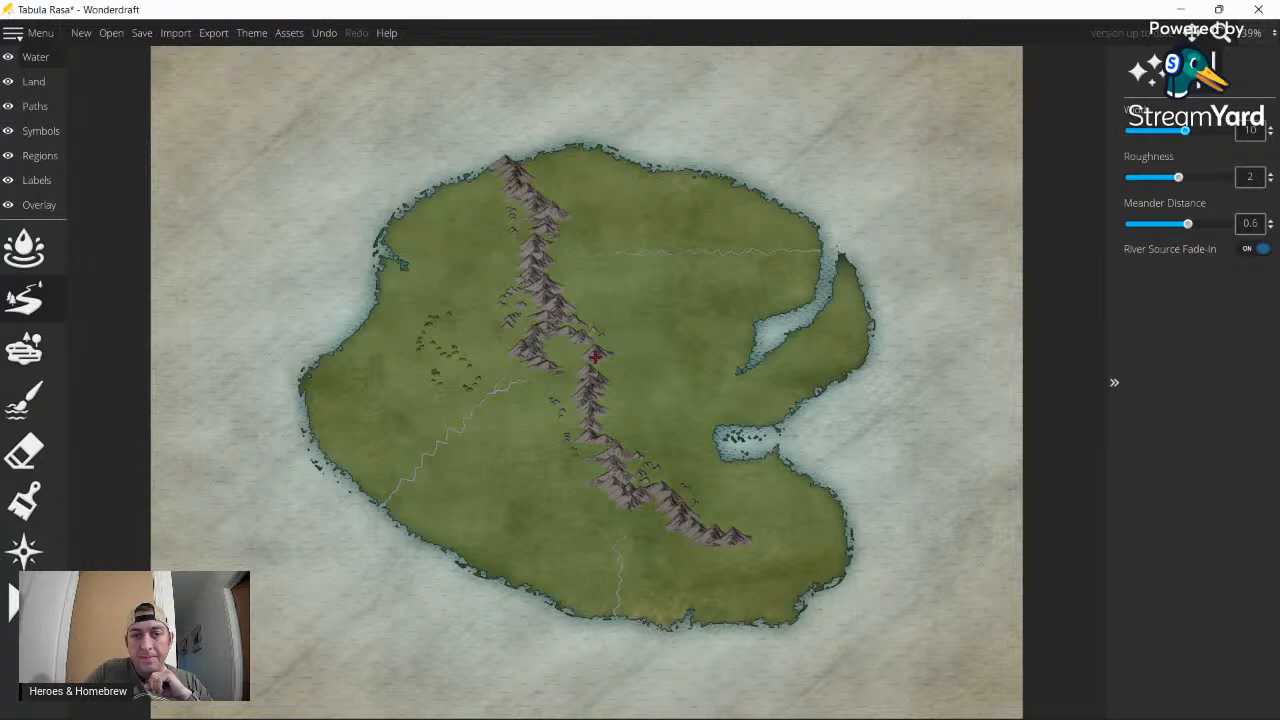
pyautogui.moveTo(595, 356); pyautogui.dragTo(751, 347)
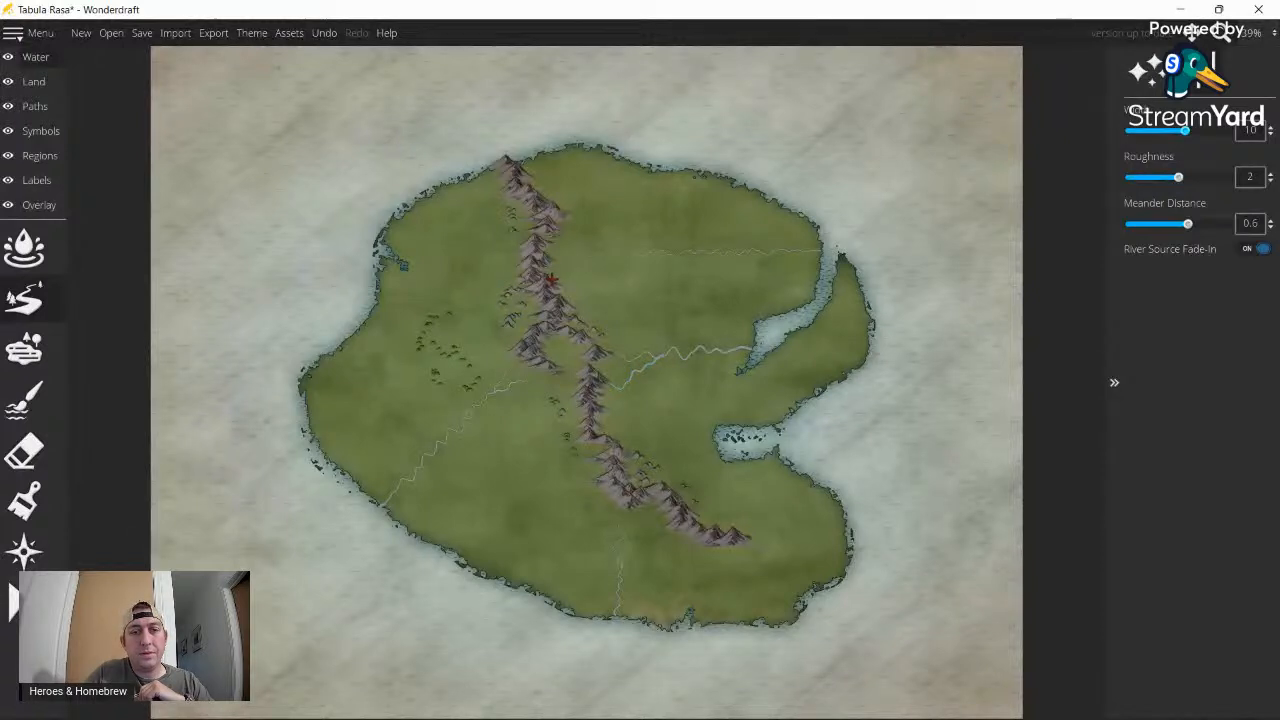
pyautogui.moveTo(551, 280)
pyautogui.mouseDown()
pyautogui.moveTo(414, 238)
pyautogui.moveTo(395, 219)
pyautogui.mouseUp()
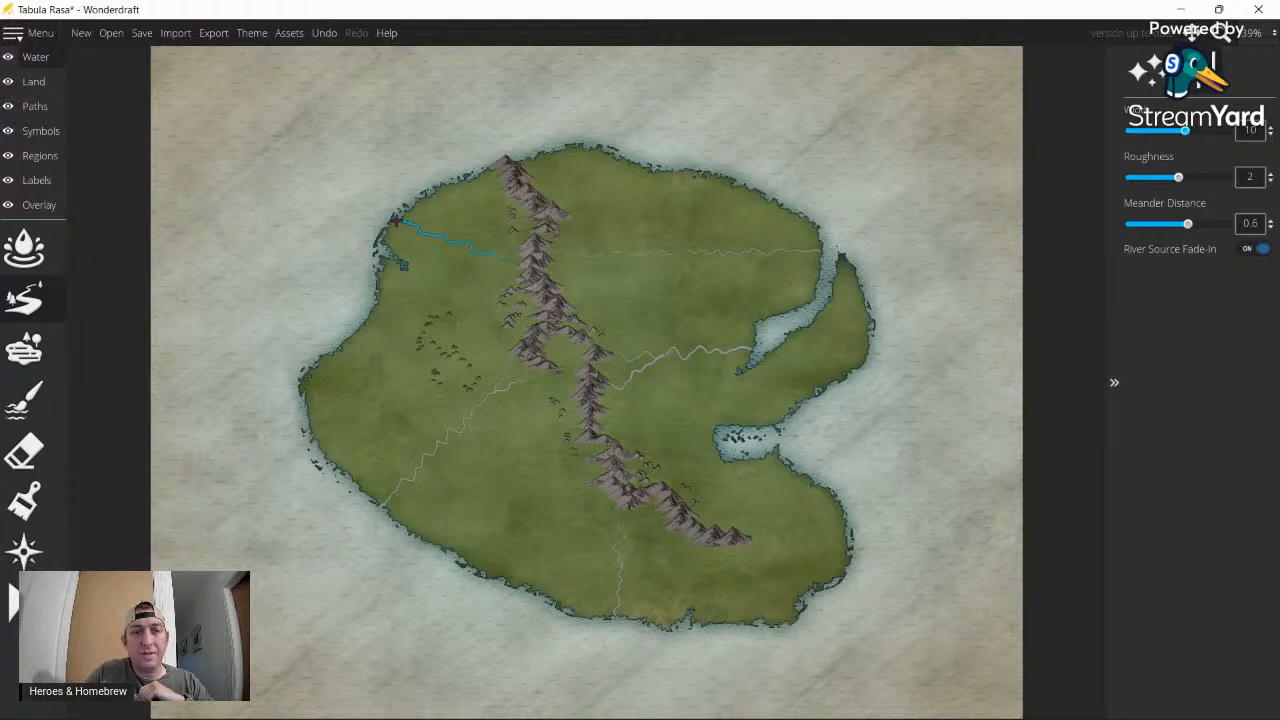
pyautogui.moveTo(395, 219); pyautogui.dragTo(395, 219)
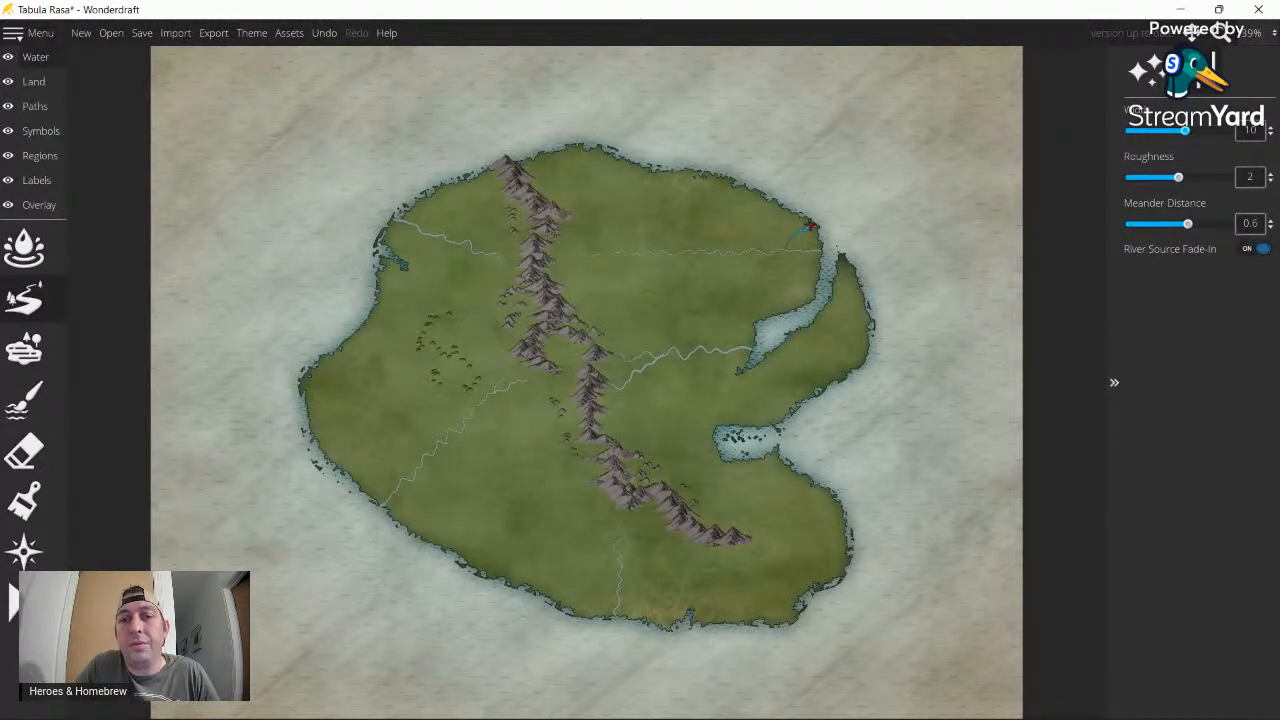
# - Try short branches from the eastern end of the northeast river to the coast, and undo them
pyautogui.moveTo(810, 226); pyautogui.dragTo(814, 226)
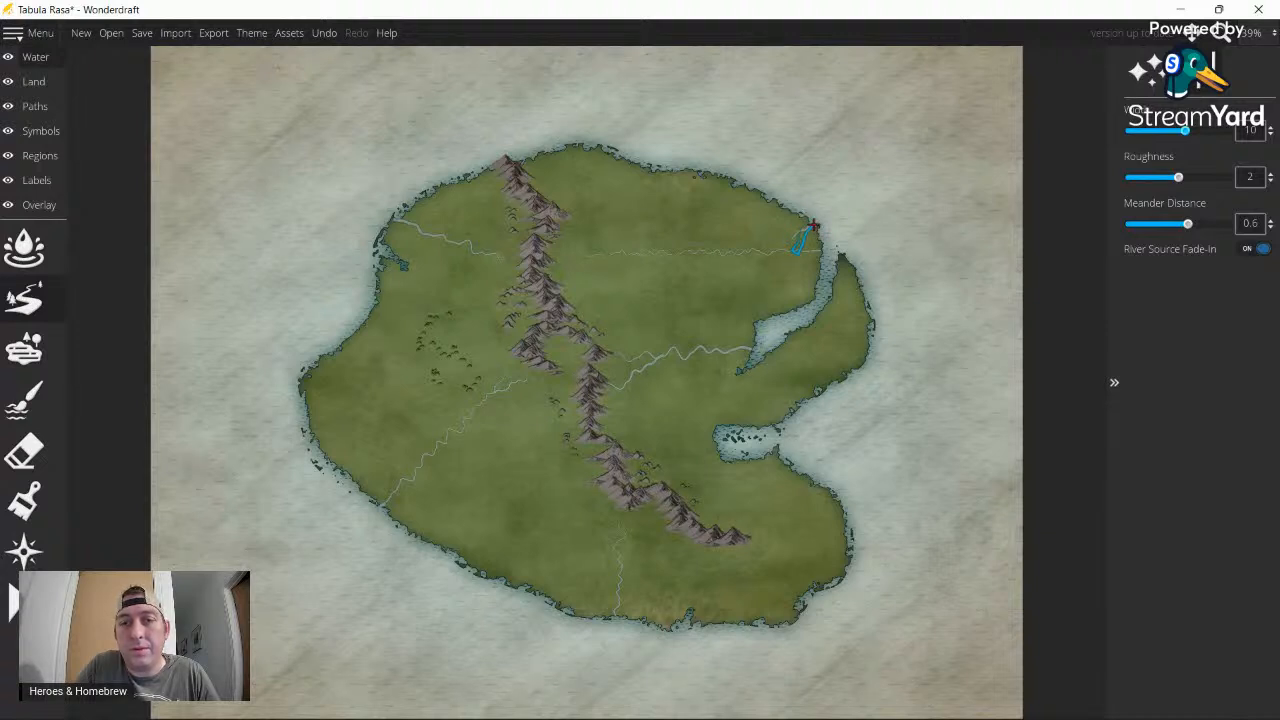
pyautogui.moveTo(814, 226); pyautogui.dragTo(814, 226)
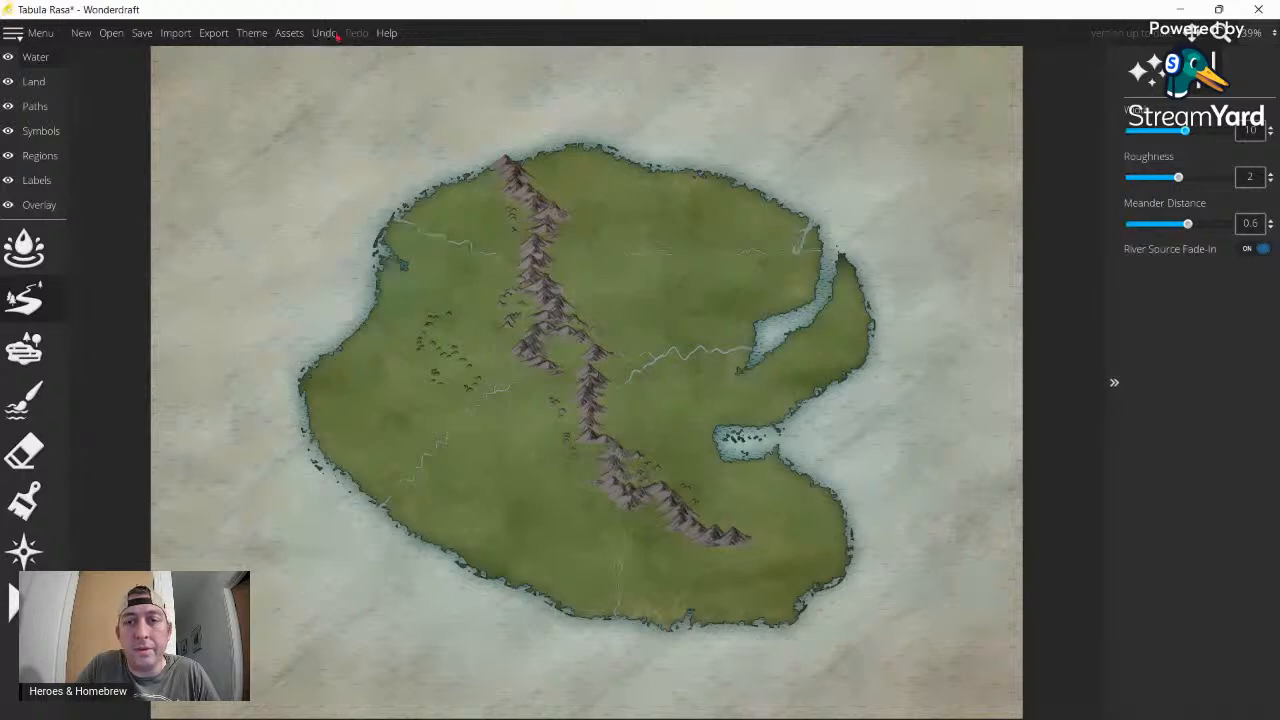
pyautogui.click(325, 33)
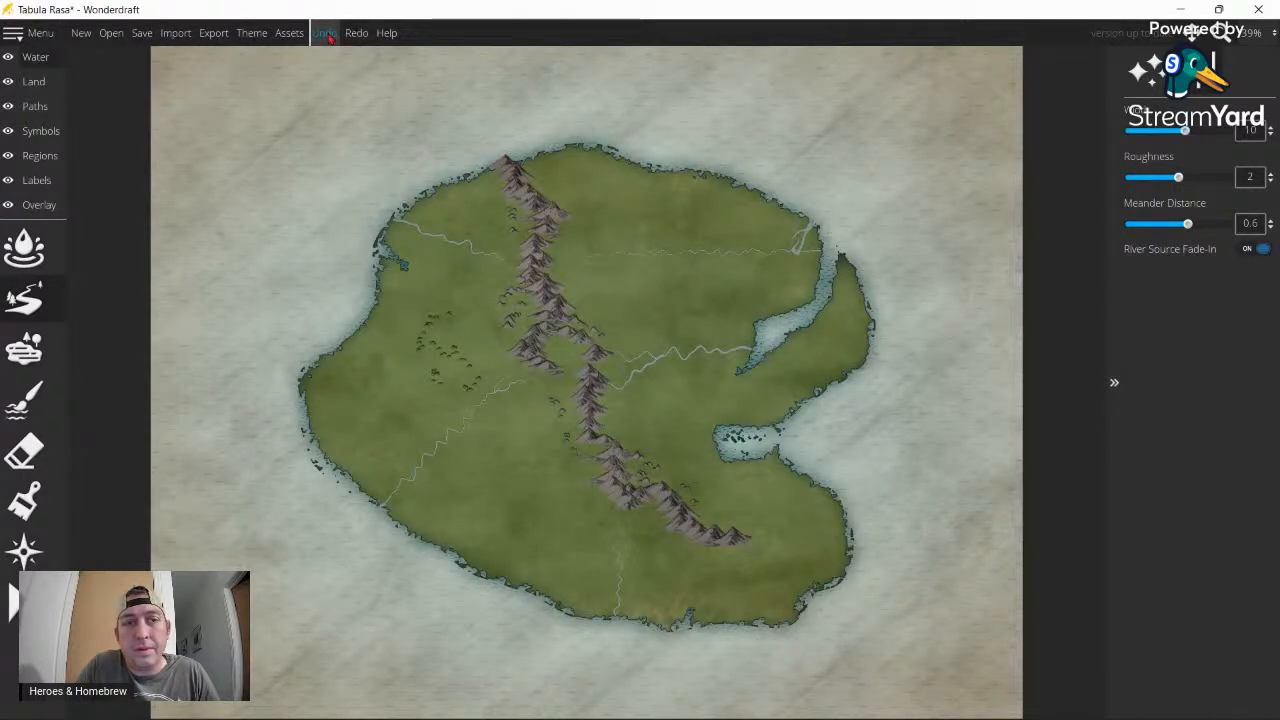
pyautogui.click(330, 35)
pyautogui.click(328, 36)
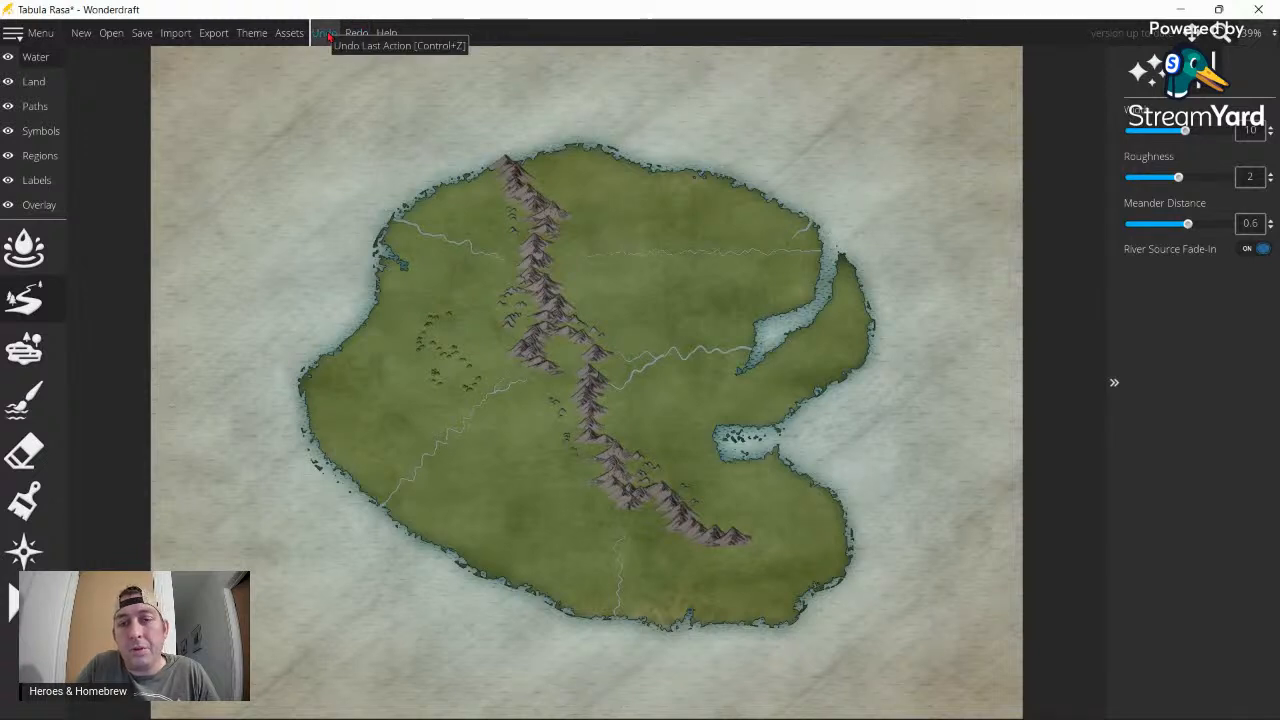
pyautogui.click(328, 36)
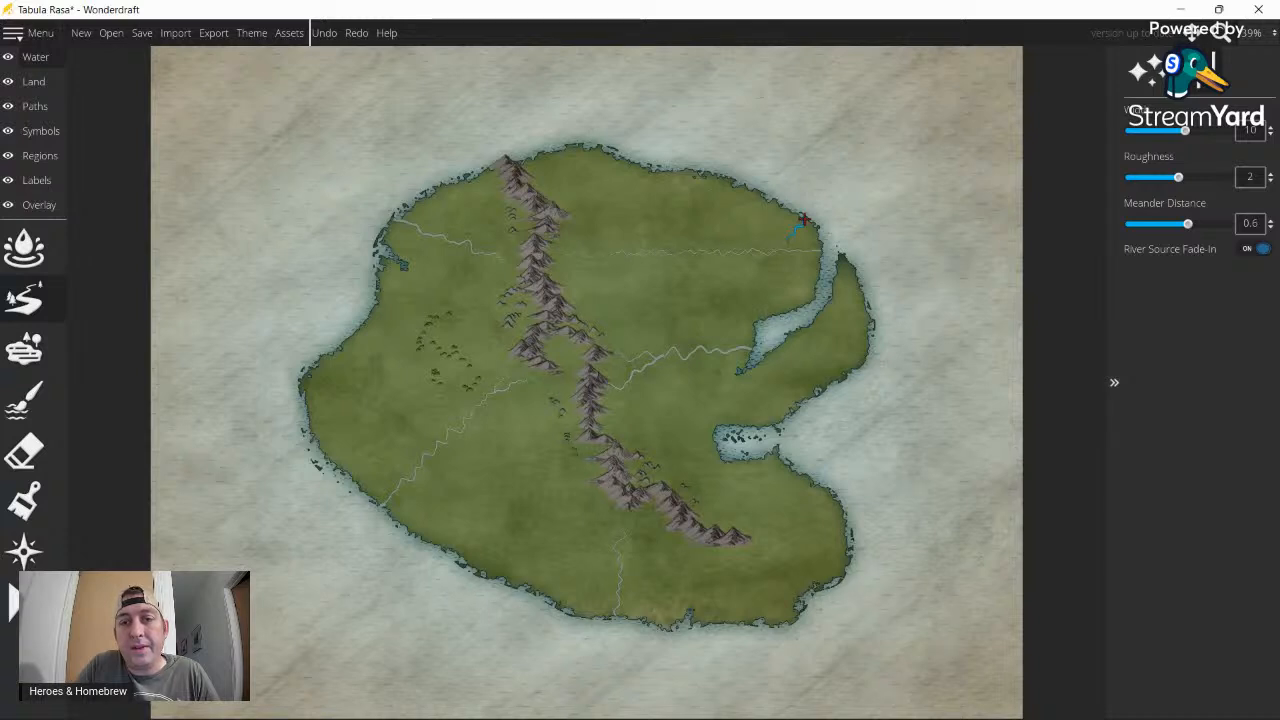
pyautogui.click(804, 219)
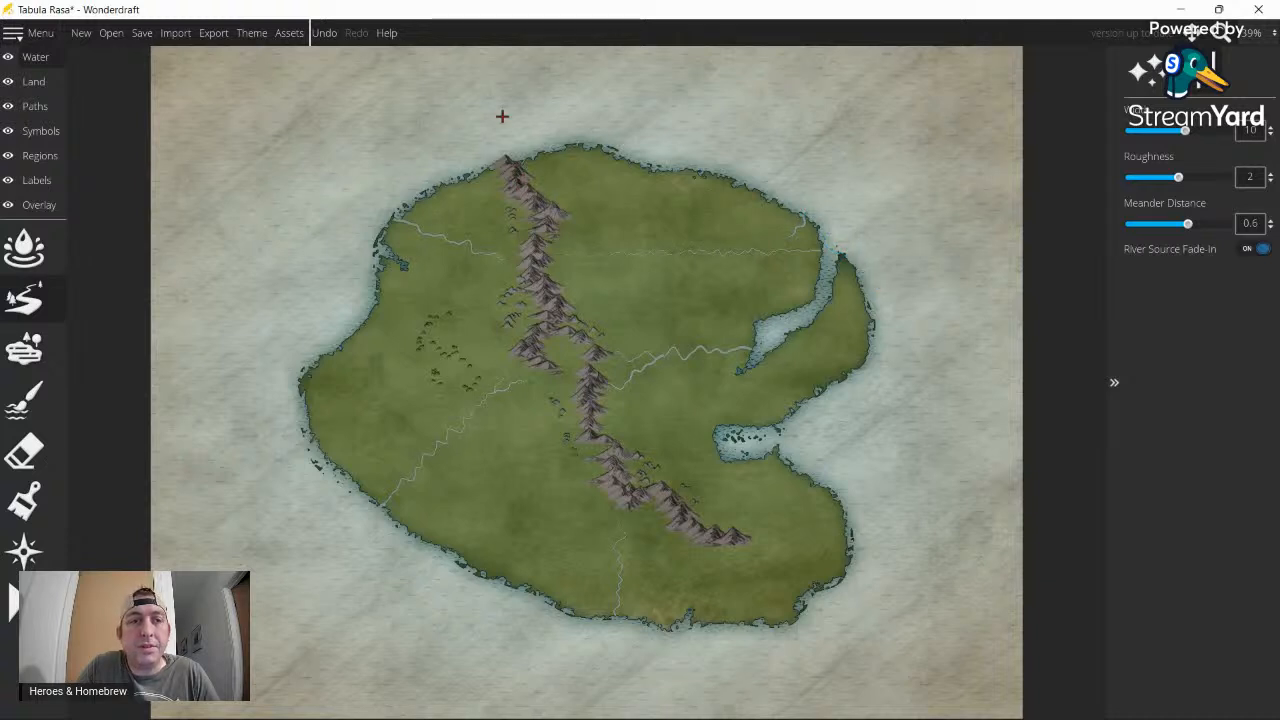
pyautogui.click(318, 36)
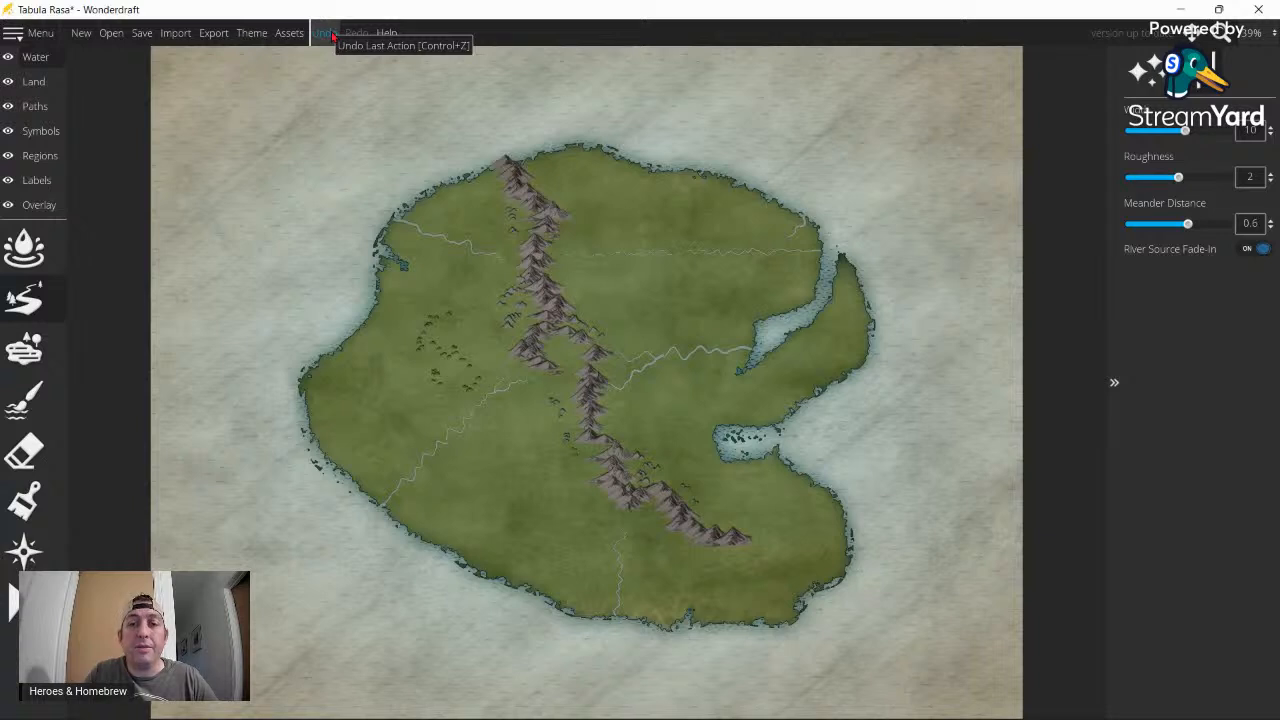
pyautogui.click(333, 37)
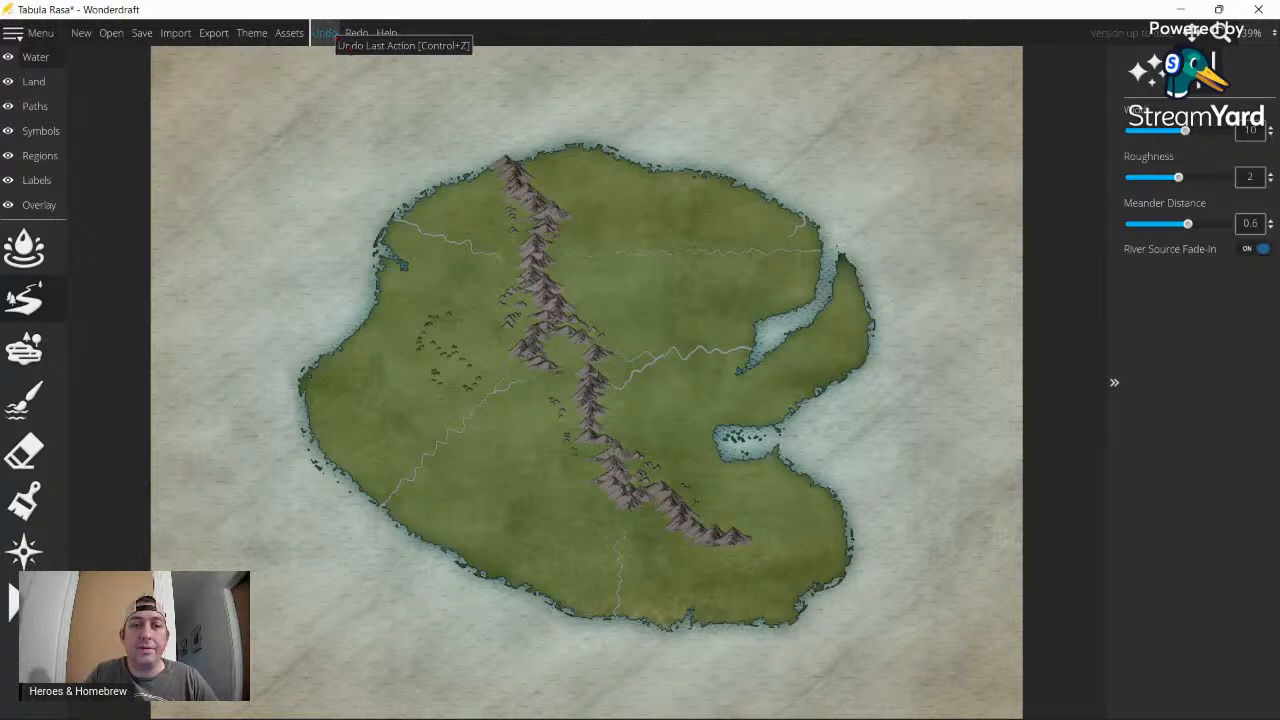
pyautogui.click(325, 35)
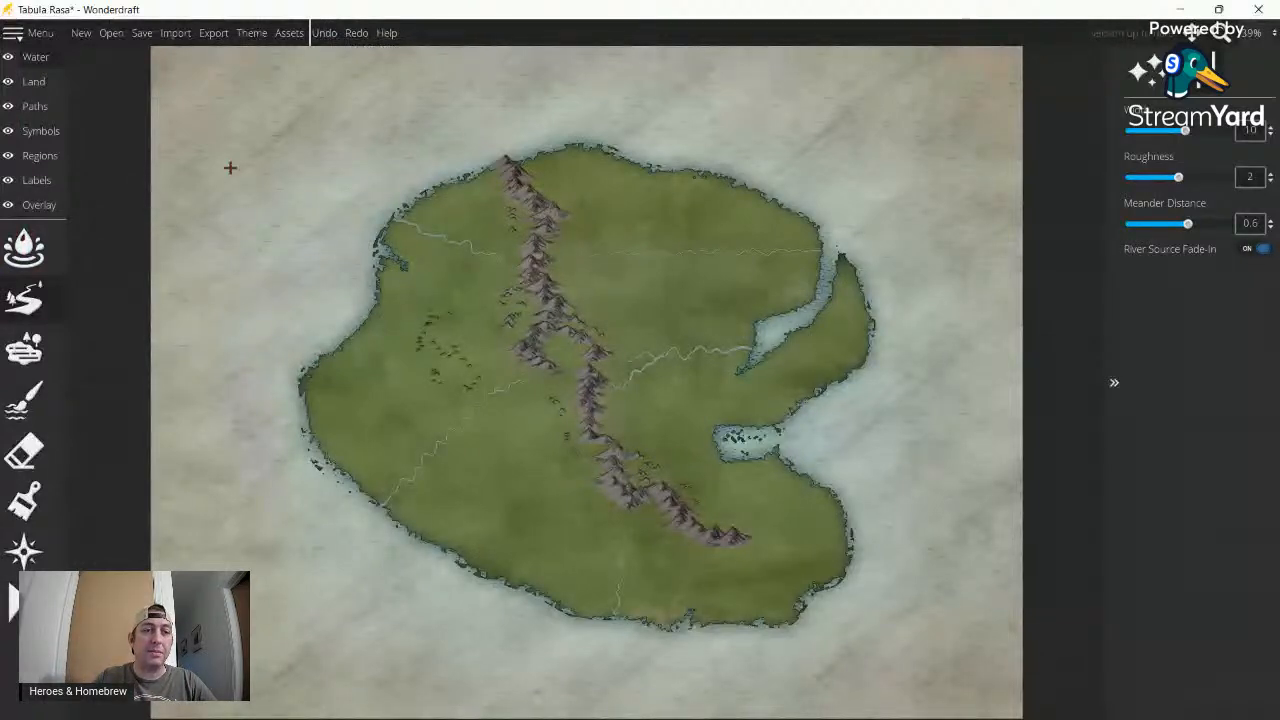
# - Set up the tree brush with the clustered-trees symbol at a scale of 30
pyautogui.click(38, 136)
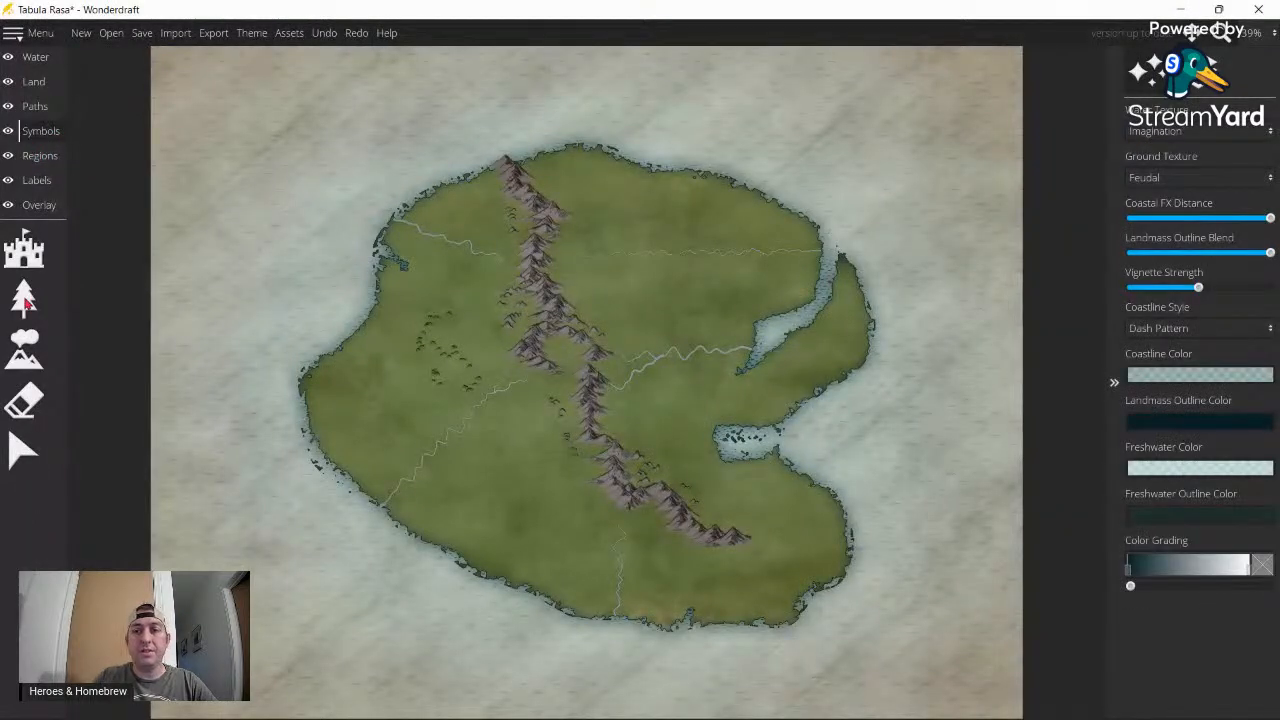
pyautogui.click(24, 298)
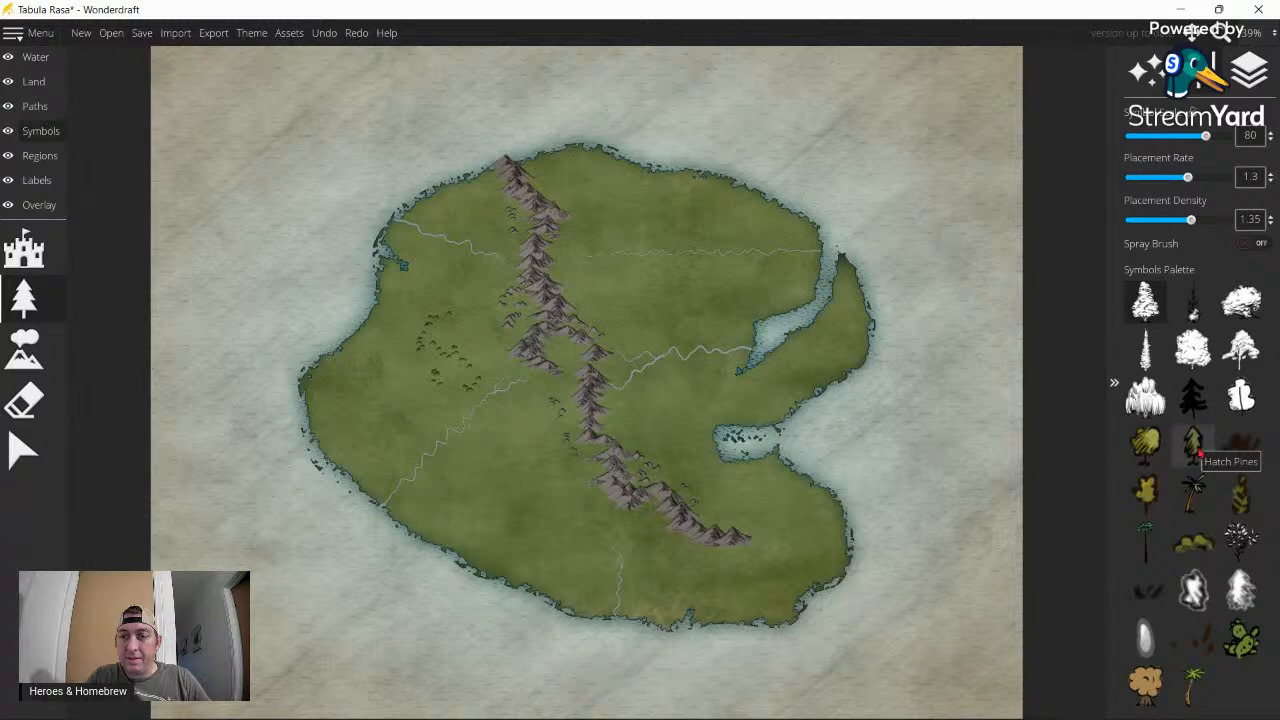
pyautogui.click(1140, 399)
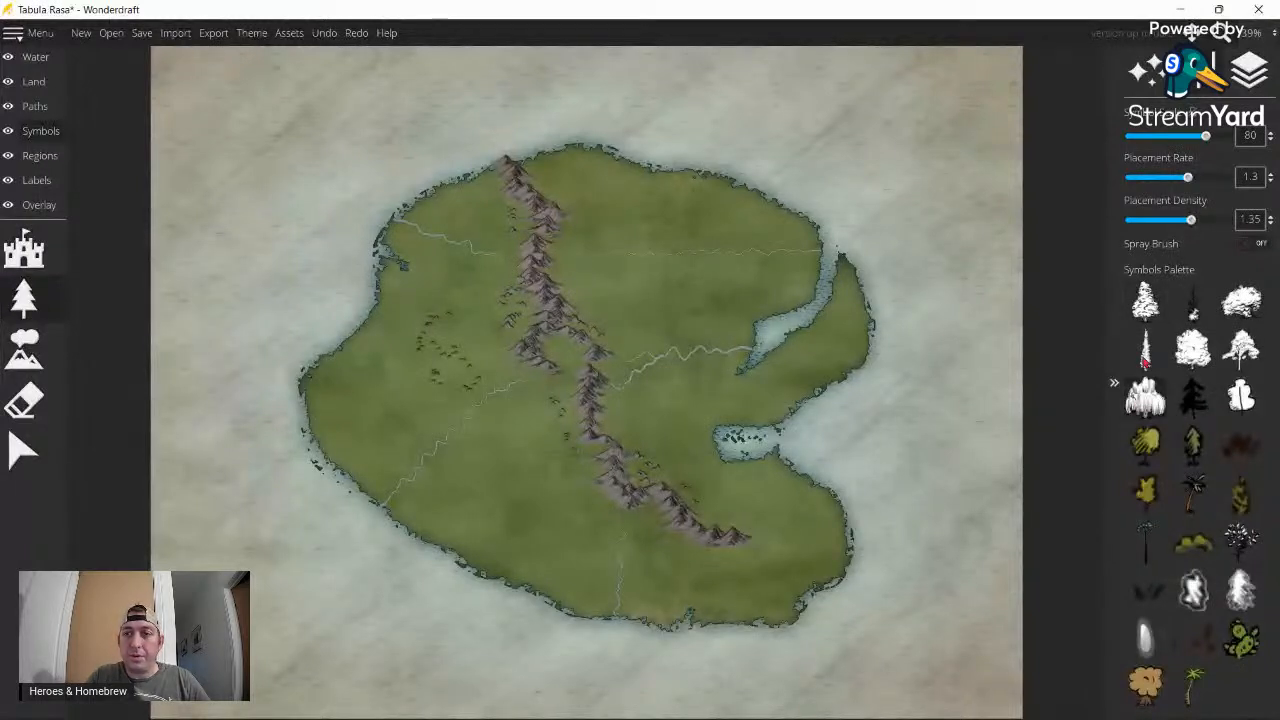
pyautogui.moveTo(1205, 136); pyautogui.dragTo(1178, 137)
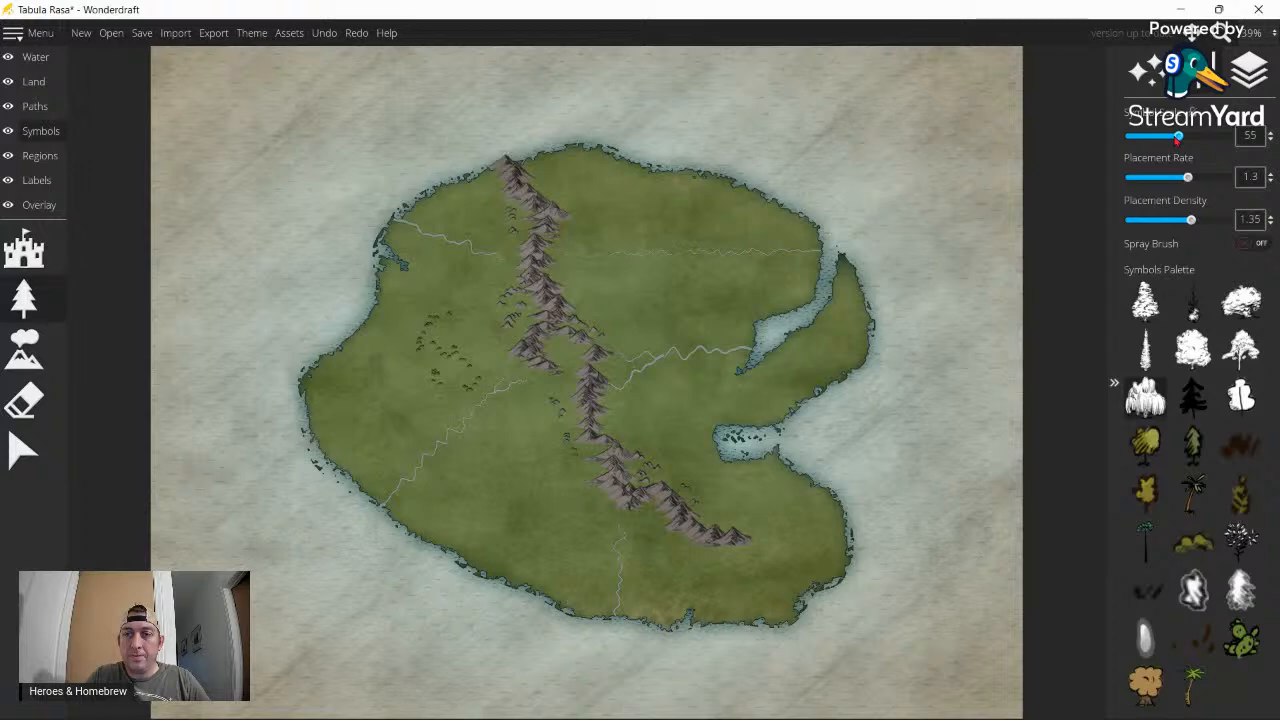
pyautogui.moveTo(1178, 137); pyautogui.dragTo(1162, 137)
pyautogui.moveTo(1161, 136); pyautogui.dragTo(1150, 136)
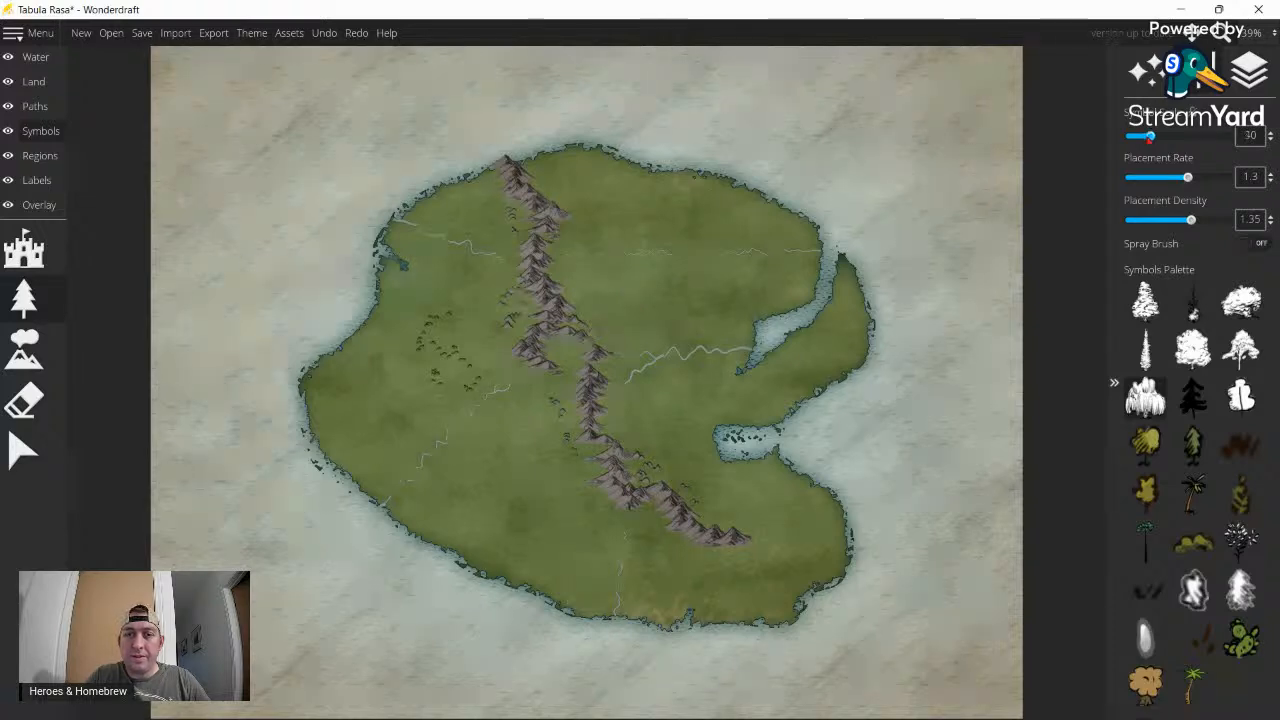
# - Fill the area between the north coast and the northeast river with dense forest, from the mountains to the east coast
pyautogui.click(640, 291)
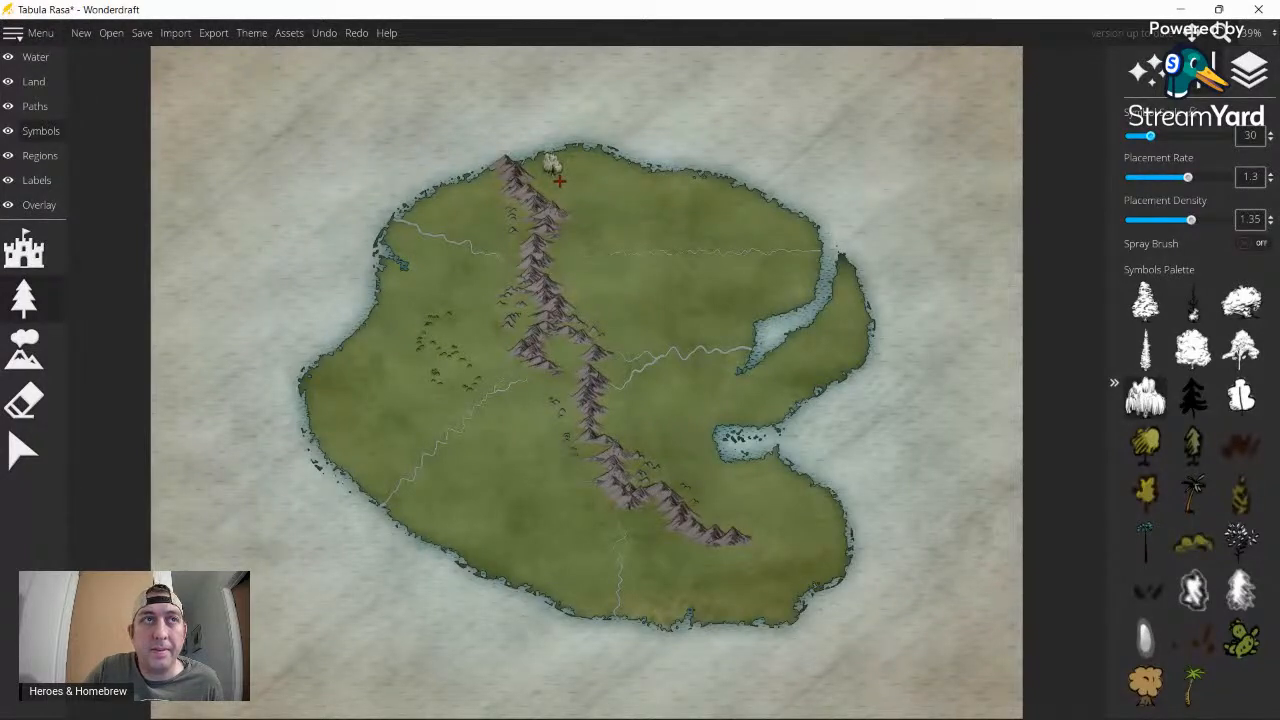
pyautogui.moveTo(568, 189)
pyautogui.mouseDown()
pyautogui.moveTo(583, 242)
pyautogui.moveTo(793, 245)
pyautogui.moveTo(768, 212)
pyautogui.moveTo(566, 157)
pyautogui.moveTo(610, 175)
pyautogui.moveTo(594, 204)
pyautogui.mouseUp()
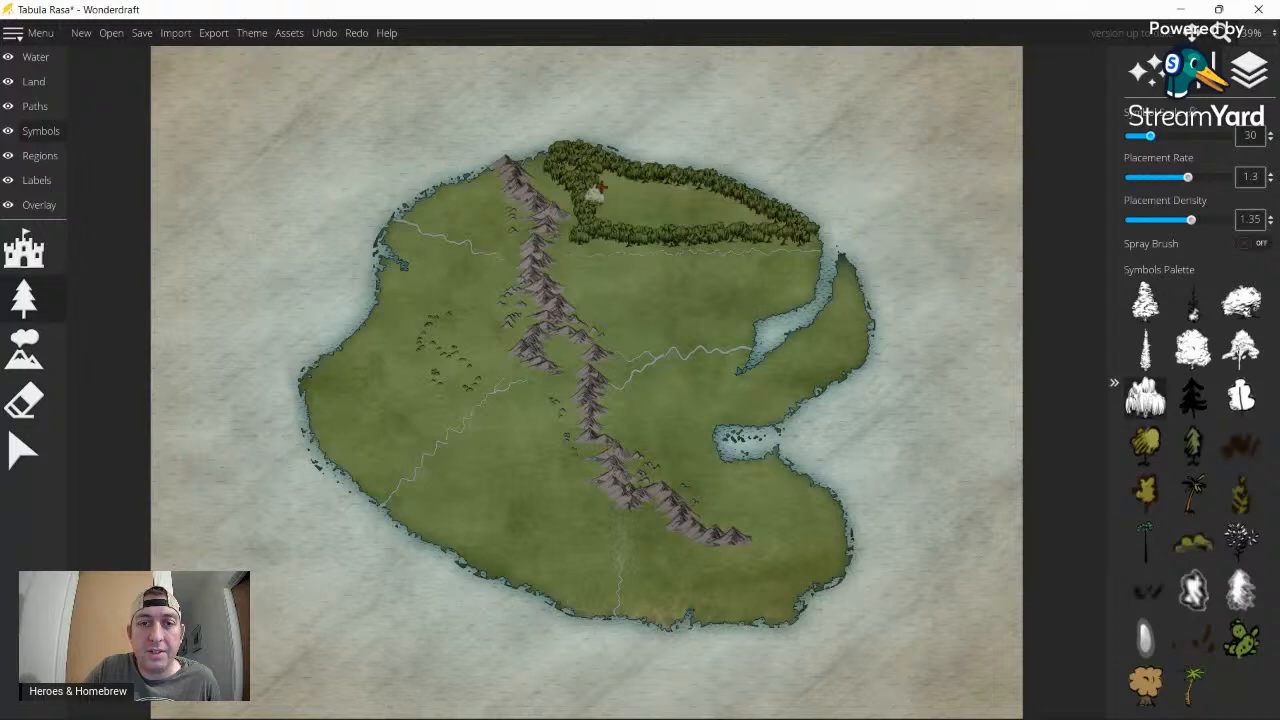
pyautogui.moveTo(601, 187); pyautogui.dragTo(633, 180)
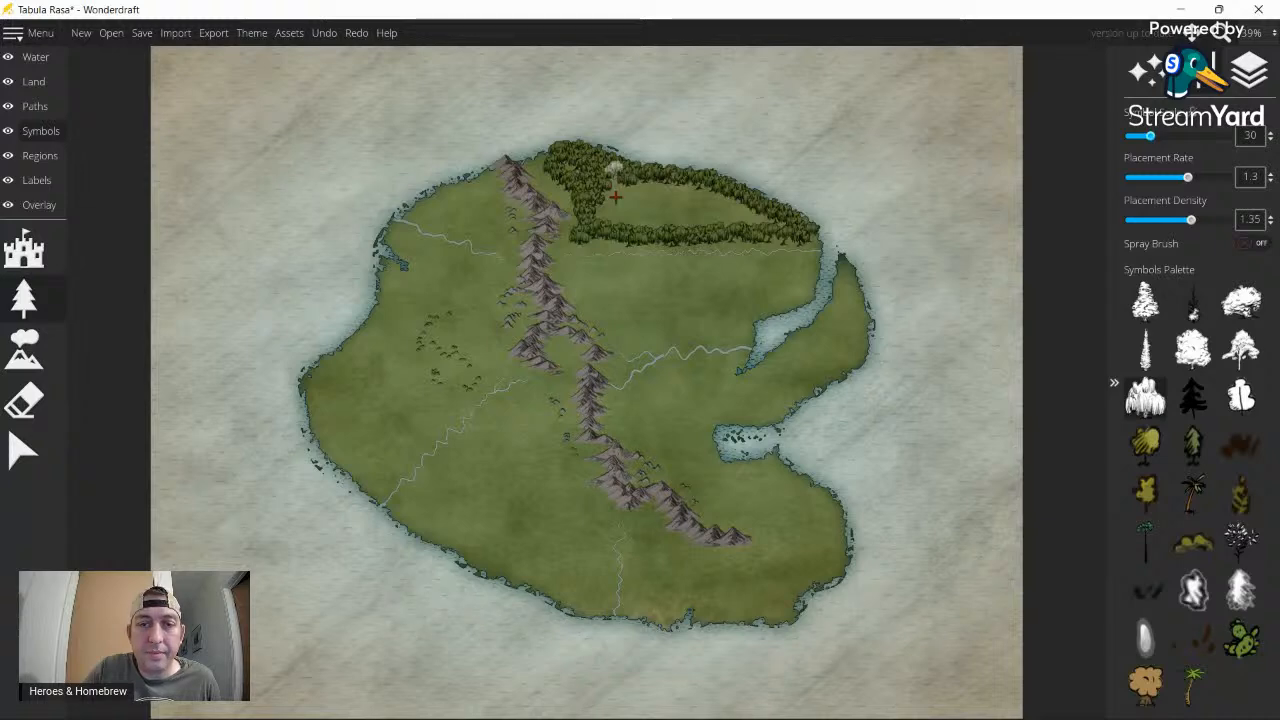
pyautogui.moveTo(616, 197)
pyautogui.mouseDown()
pyautogui.moveTo(597, 212)
pyautogui.moveTo(606, 200)
pyautogui.moveTo(680, 225)
pyautogui.mouseUp()
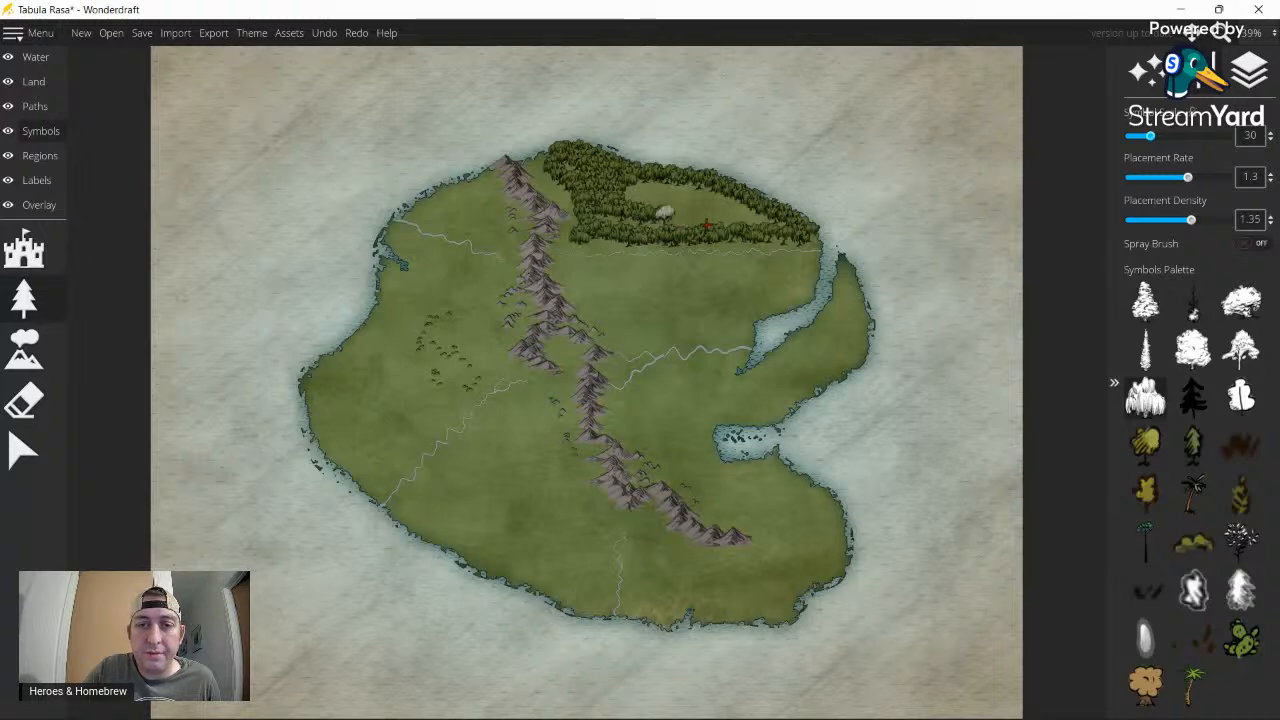
pyautogui.moveTo(664, 212); pyautogui.dragTo(763, 209)
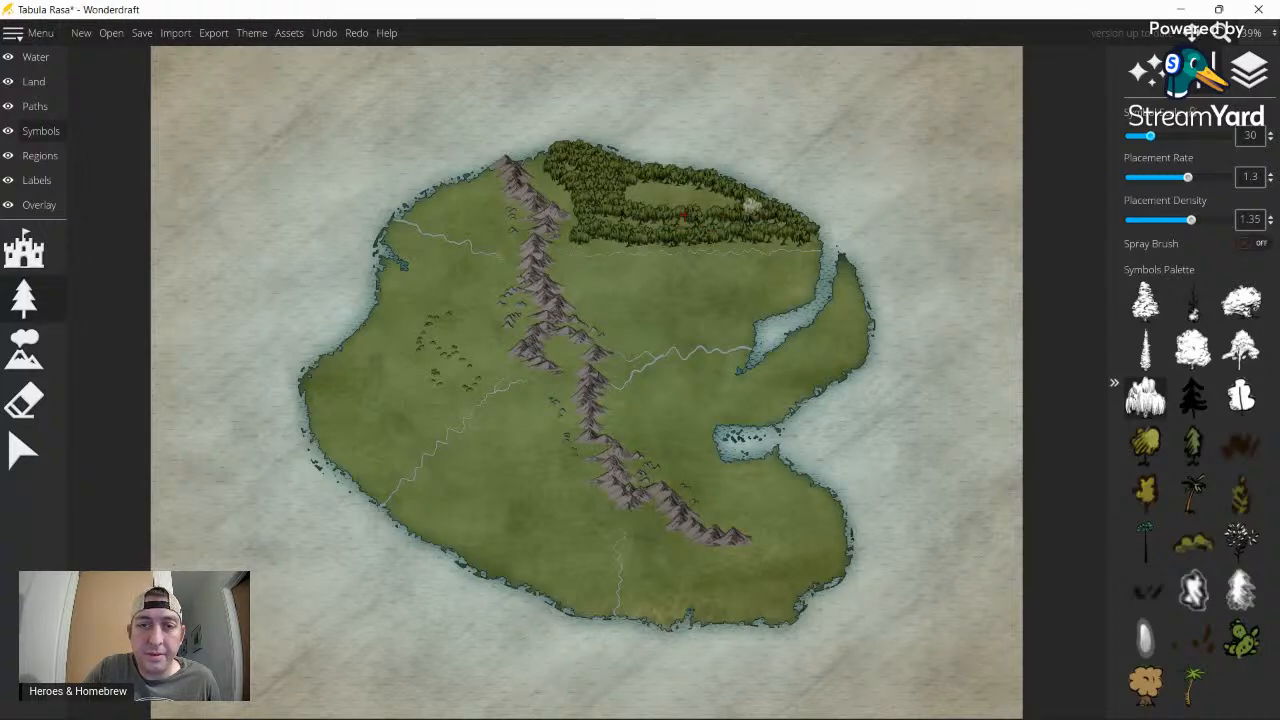
pyautogui.moveTo(684, 214)
pyautogui.mouseDown()
pyautogui.moveTo(708, 205)
pyautogui.moveTo(646, 197)
pyautogui.mouseUp()
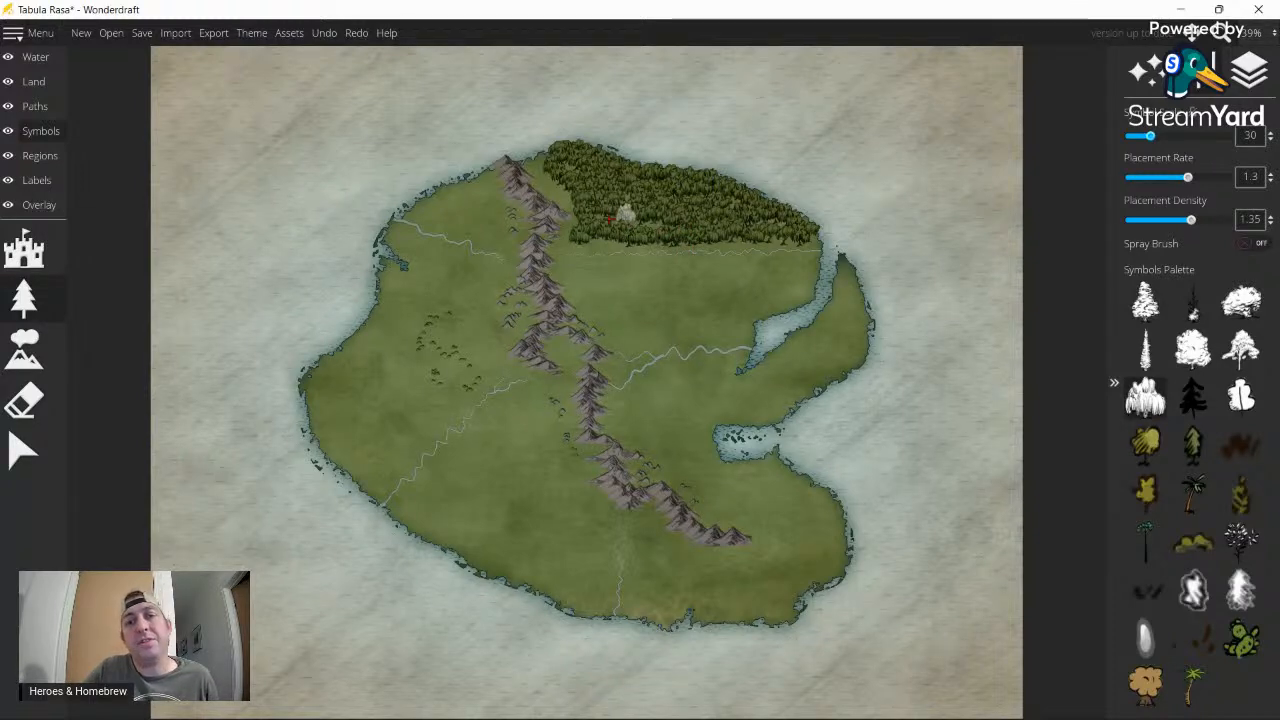
# - Fill the area between the northeast river and the eastern river with dense forest, from the mountains to the northeast channel
pyautogui.click(600, 257)
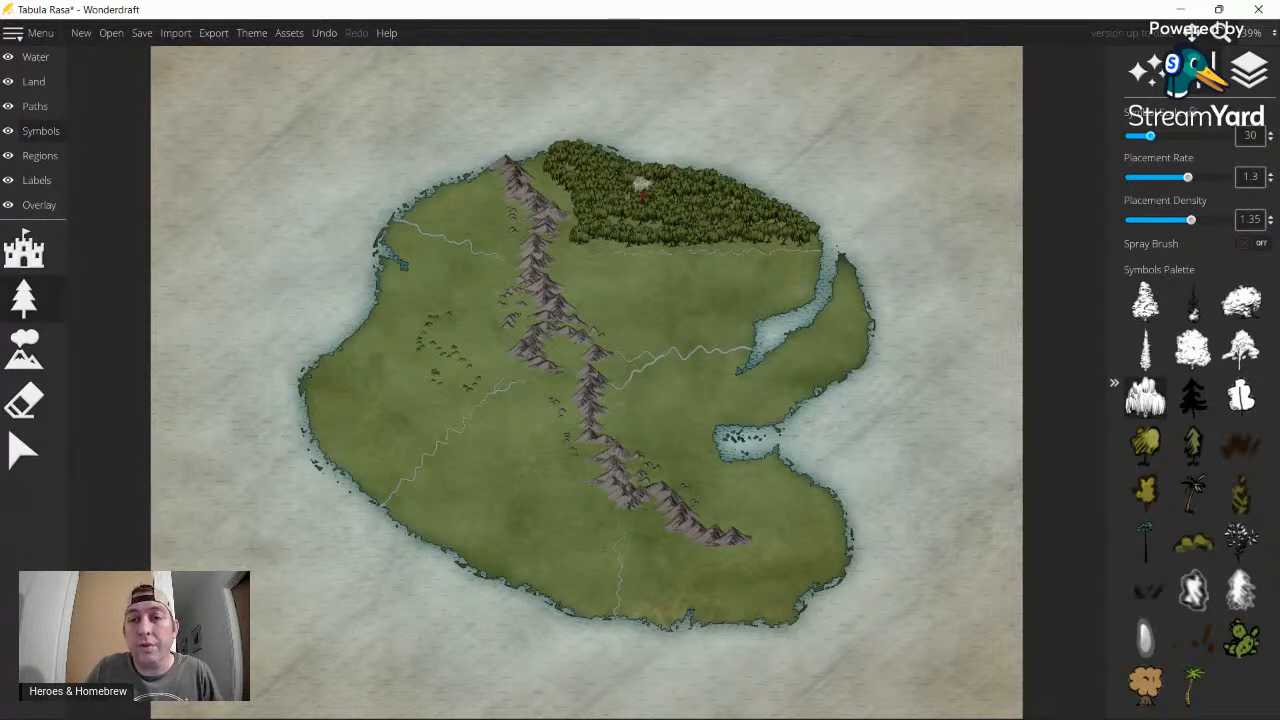
pyautogui.click(572, 275)
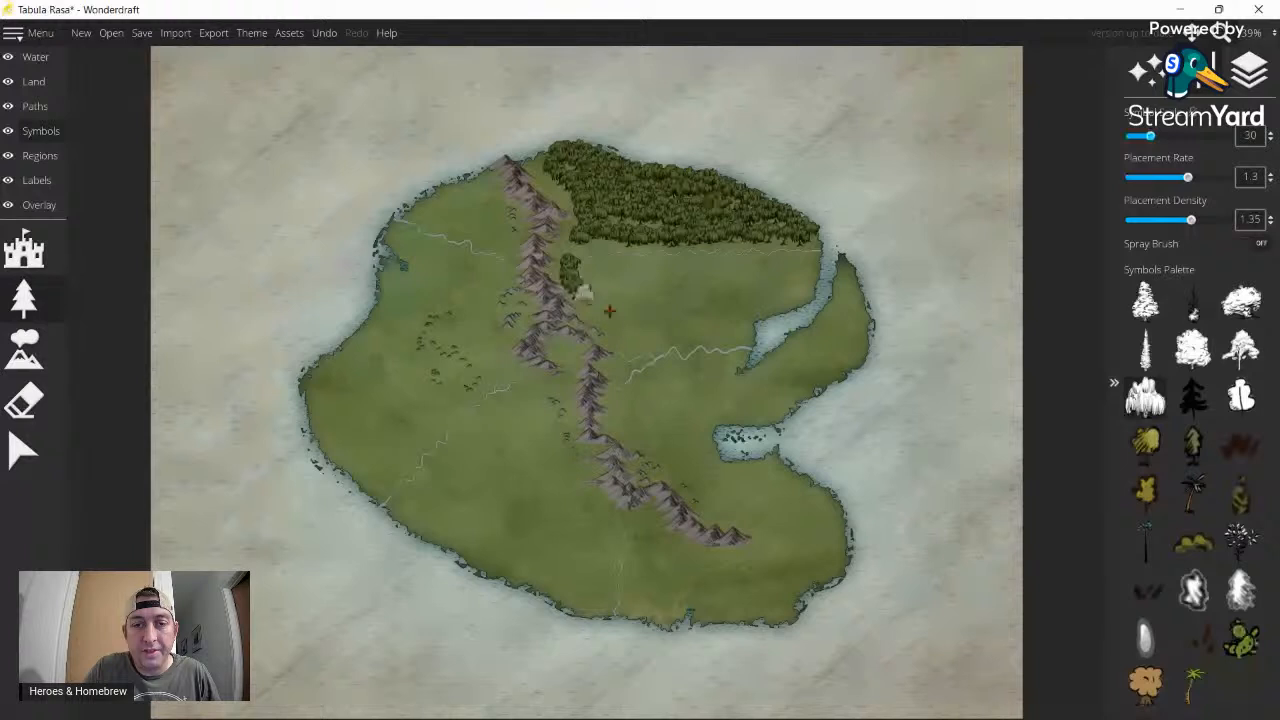
pyautogui.moveTo(580, 286); pyautogui.dragTo(627, 346)
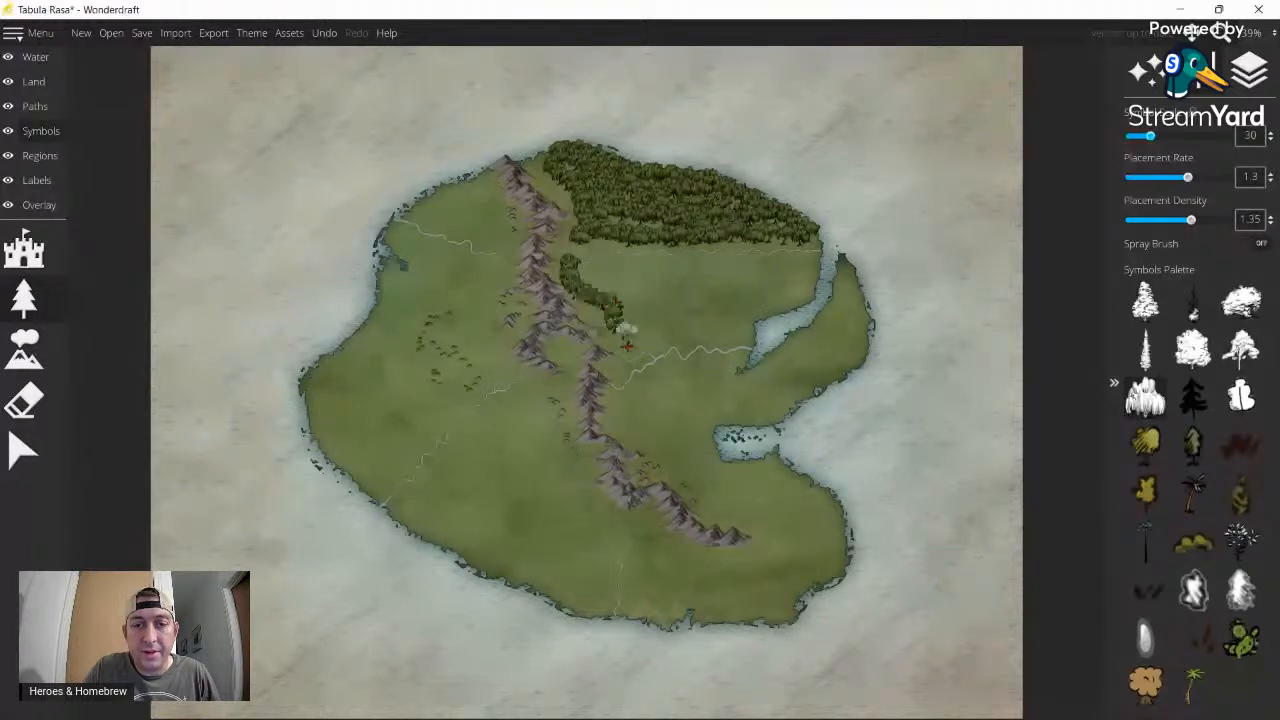
pyautogui.moveTo(629, 354); pyautogui.dragTo(640, 348)
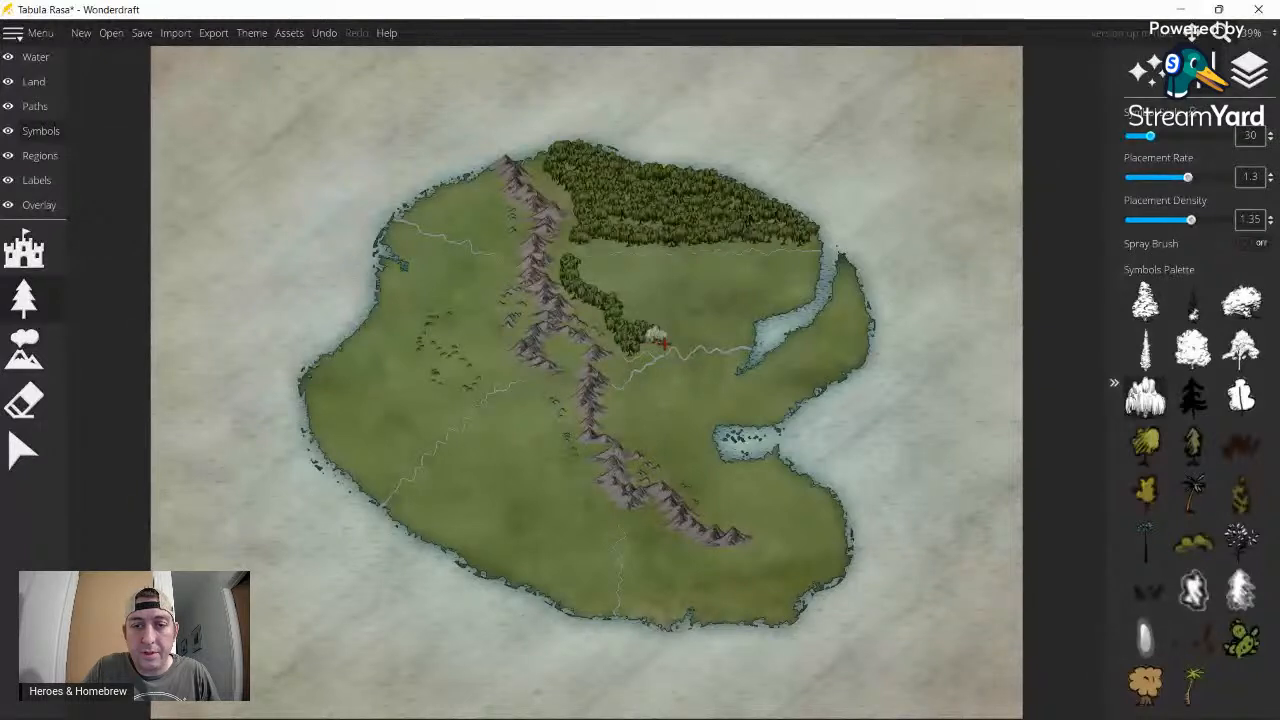
pyautogui.moveTo(664, 344); pyautogui.dragTo(686, 346)
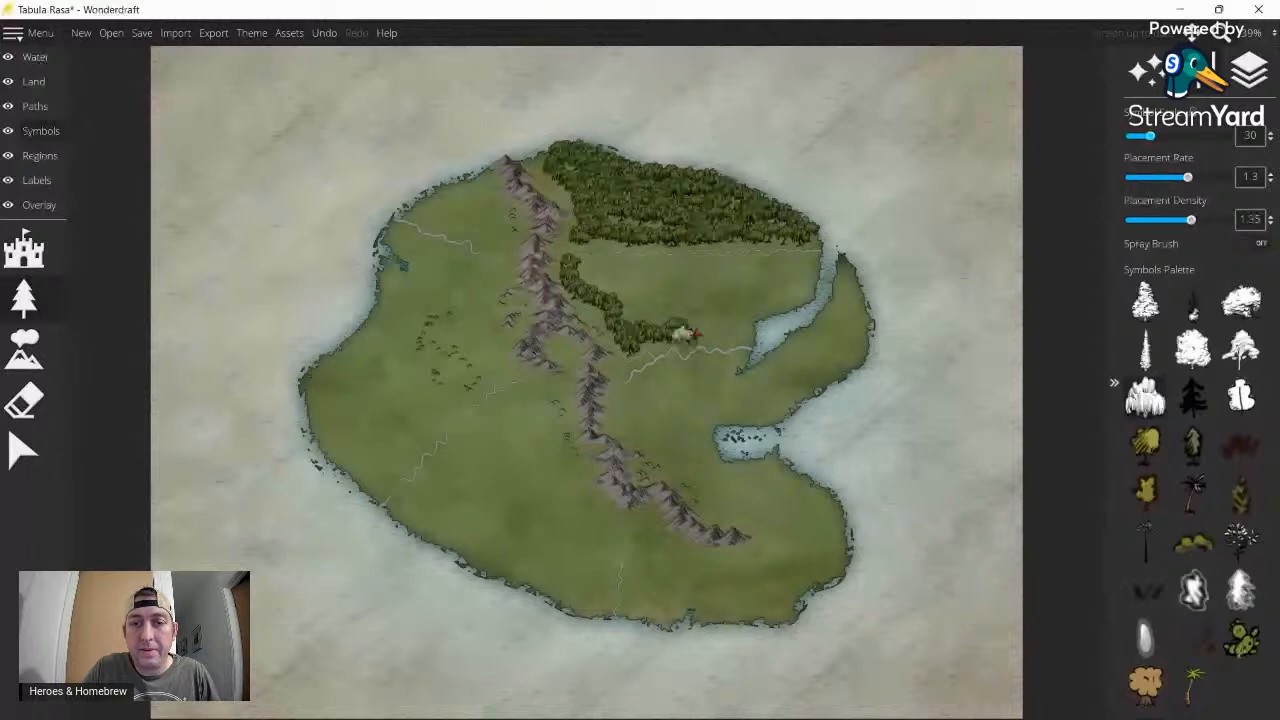
pyautogui.moveTo(683, 335)
pyautogui.mouseDown()
pyautogui.moveTo(800, 290)
pyautogui.moveTo(801, 257)
pyautogui.moveTo(590, 267)
pyautogui.moveTo(625, 269)
pyautogui.moveTo(641, 295)
pyautogui.moveTo(594, 278)
pyautogui.mouseUp()
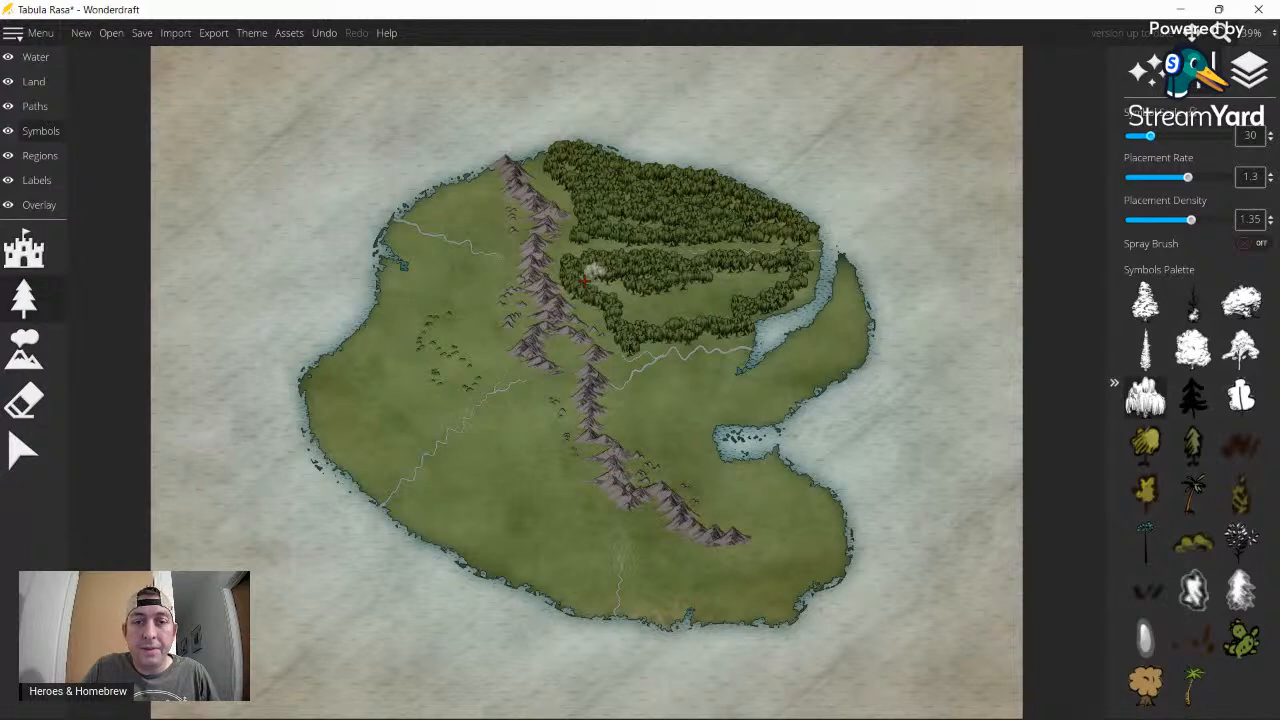
pyautogui.moveTo(584, 281); pyautogui.dragTo(627, 300)
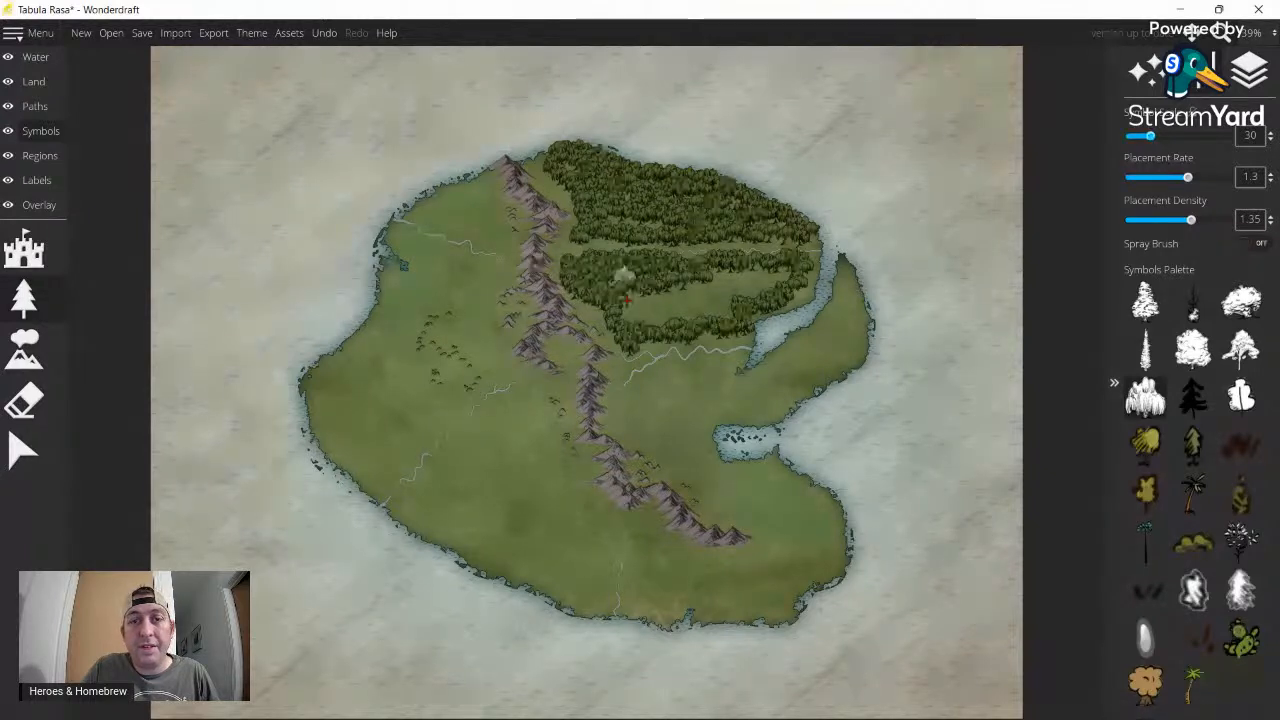
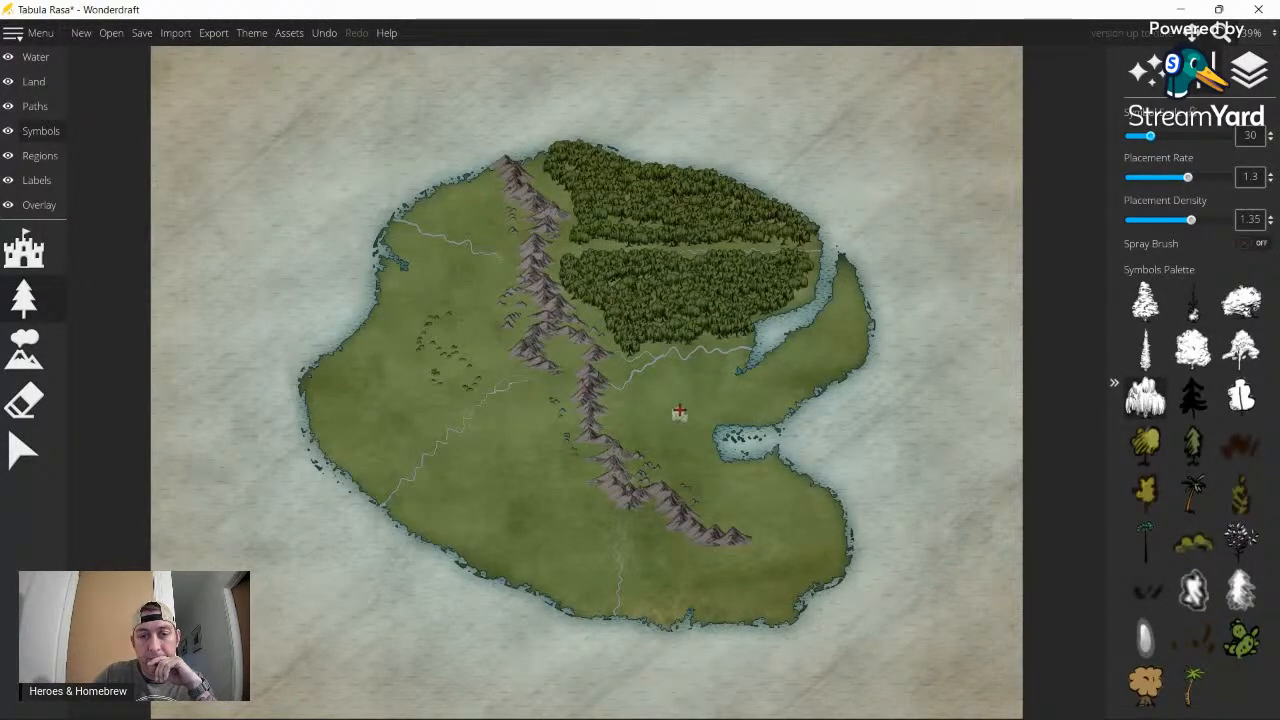
# - Paint a forest south of the eastern river, between the mountain range and the small eastern inlet
pyautogui.click(675, 394)
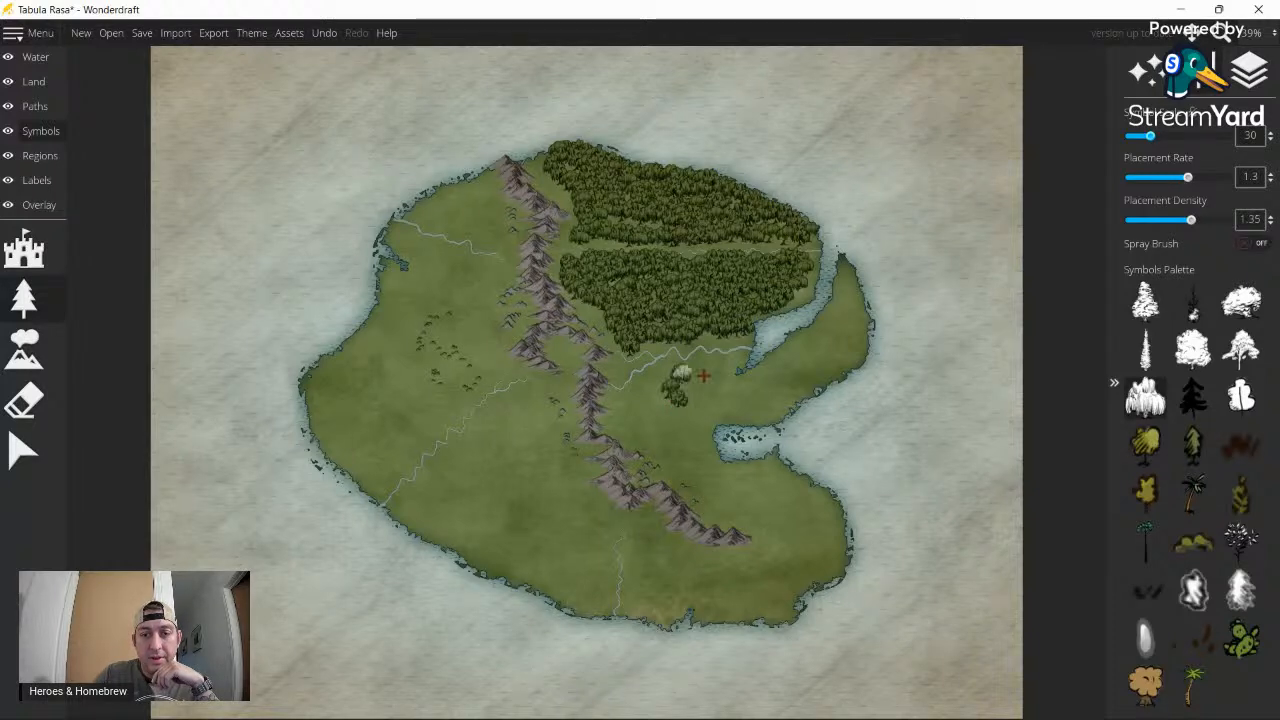
pyautogui.click(704, 375)
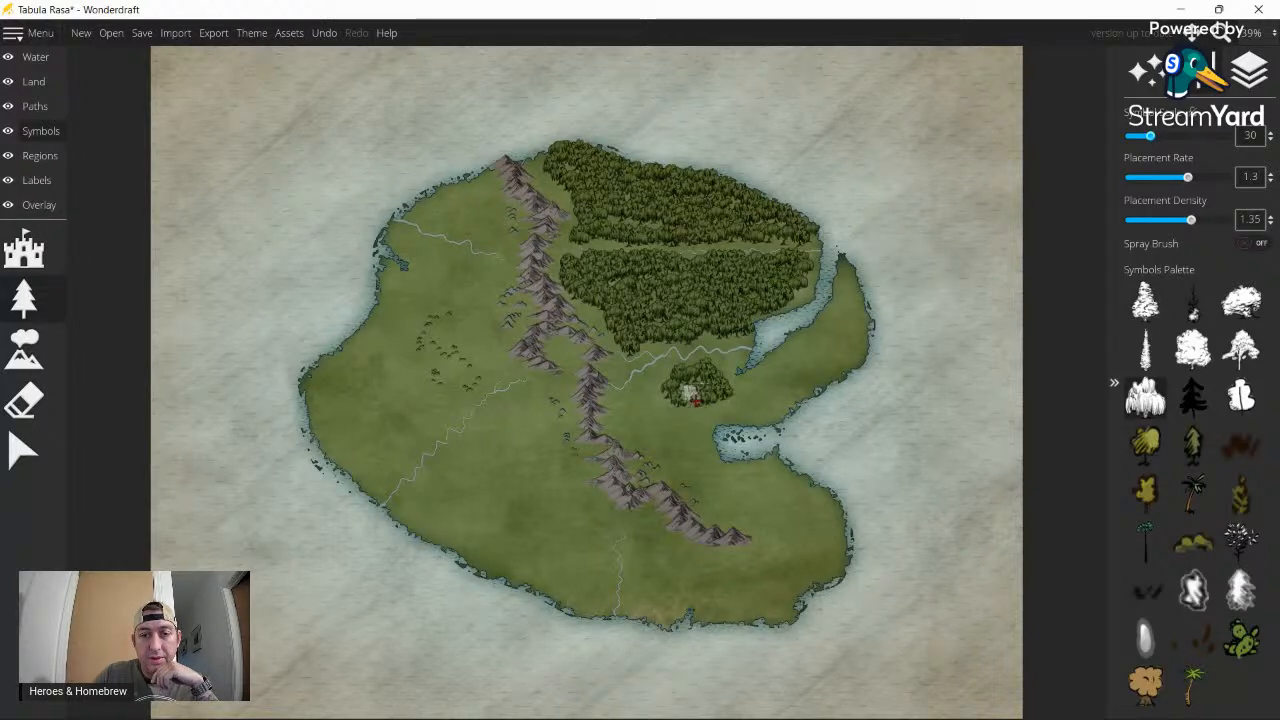
pyautogui.click(655, 398)
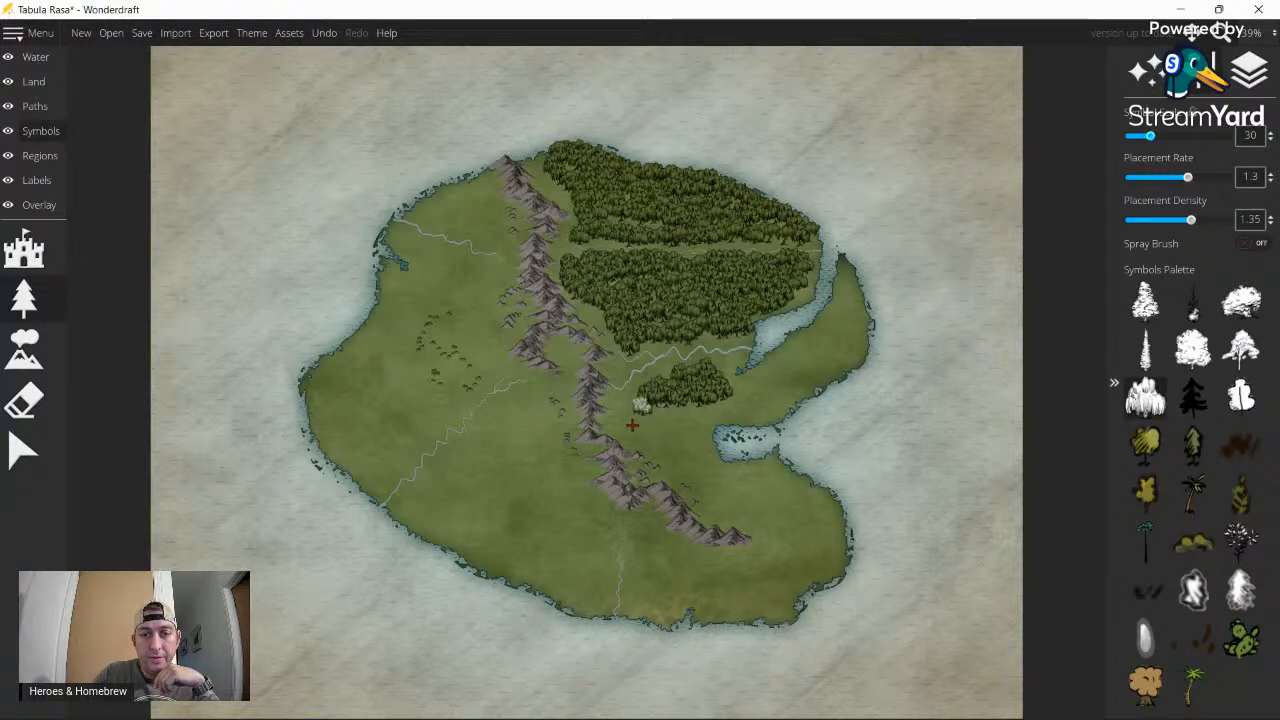
pyautogui.moveTo(632, 425)
pyautogui.mouseDown()
pyautogui.moveTo(668, 432)
pyautogui.moveTo(660, 413)
pyautogui.mouseUp()
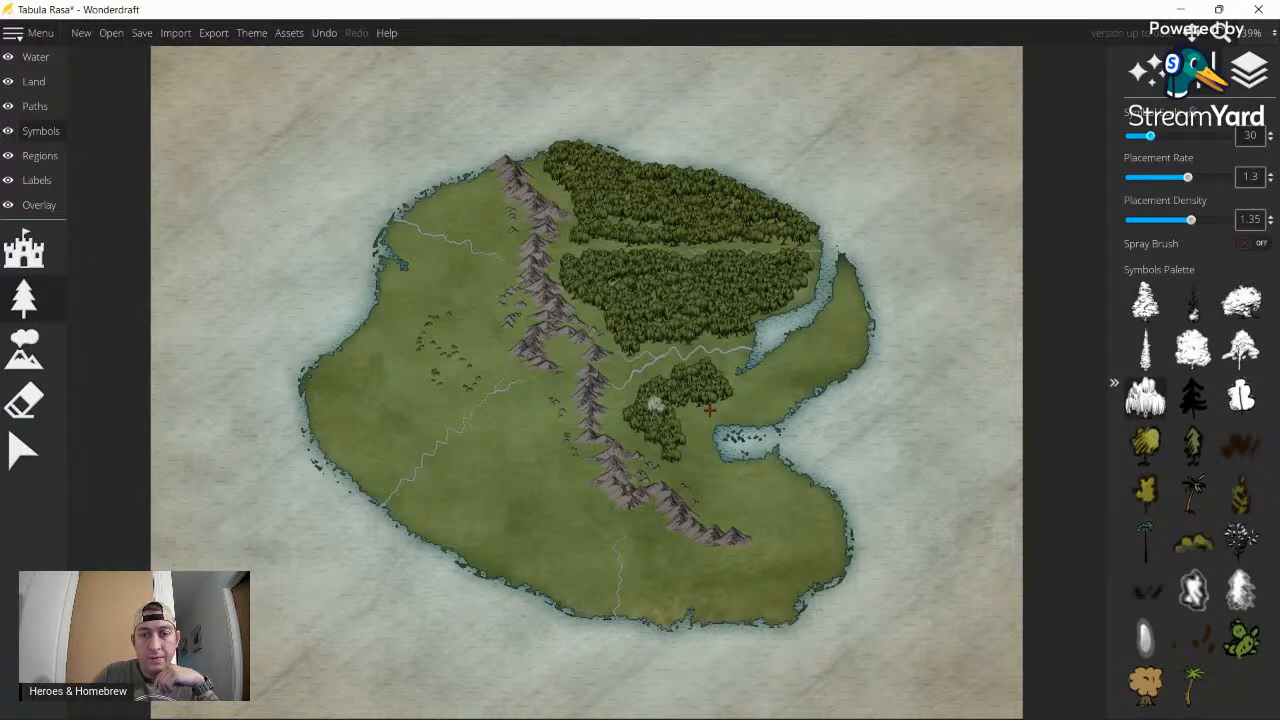
pyautogui.moveTo(709, 410)
pyautogui.mouseDown()
pyautogui.moveTo(685, 419)
pyautogui.moveTo(682, 452)
pyautogui.mouseUp()
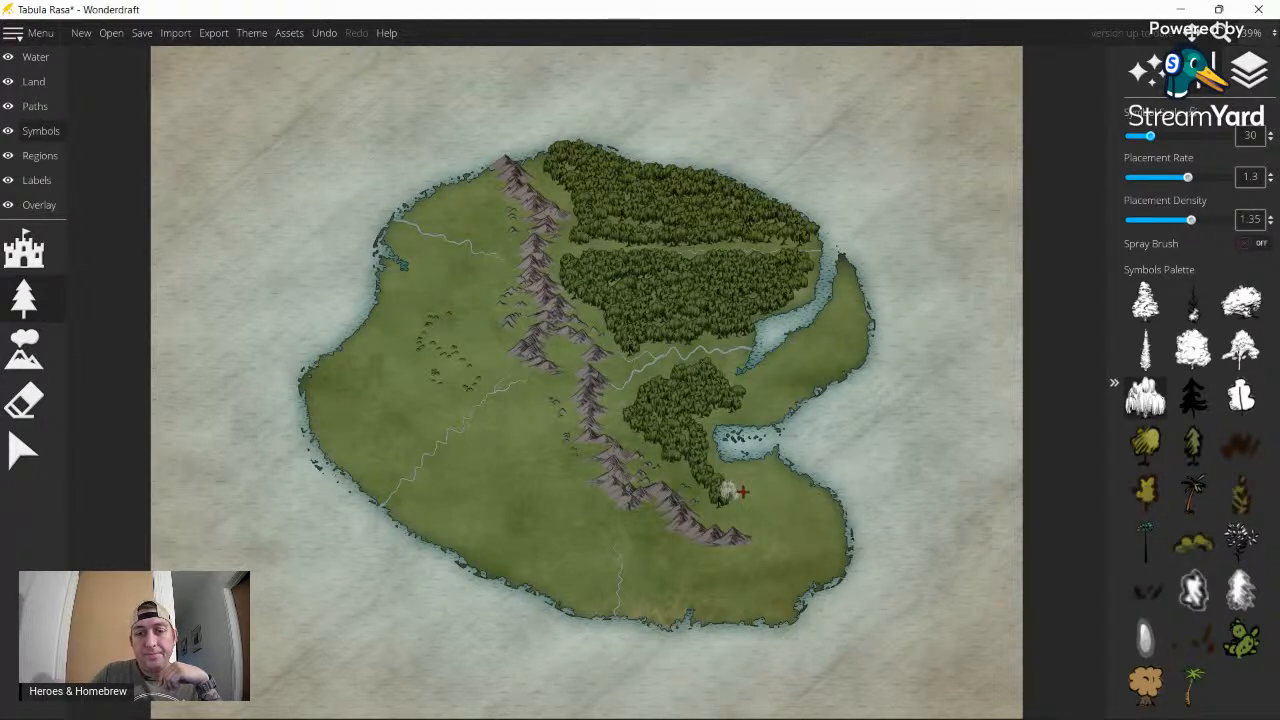
# - Extend the forest southeast below the inlet and wrap it around the southern end of the mountain range
pyautogui.moveTo(743, 491)
pyautogui.mouseDown()
pyautogui.moveTo(788, 500)
pyautogui.moveTo(775, 515)
pyautogui.moveTo(762, 498)
pyautogui.mouseUp()
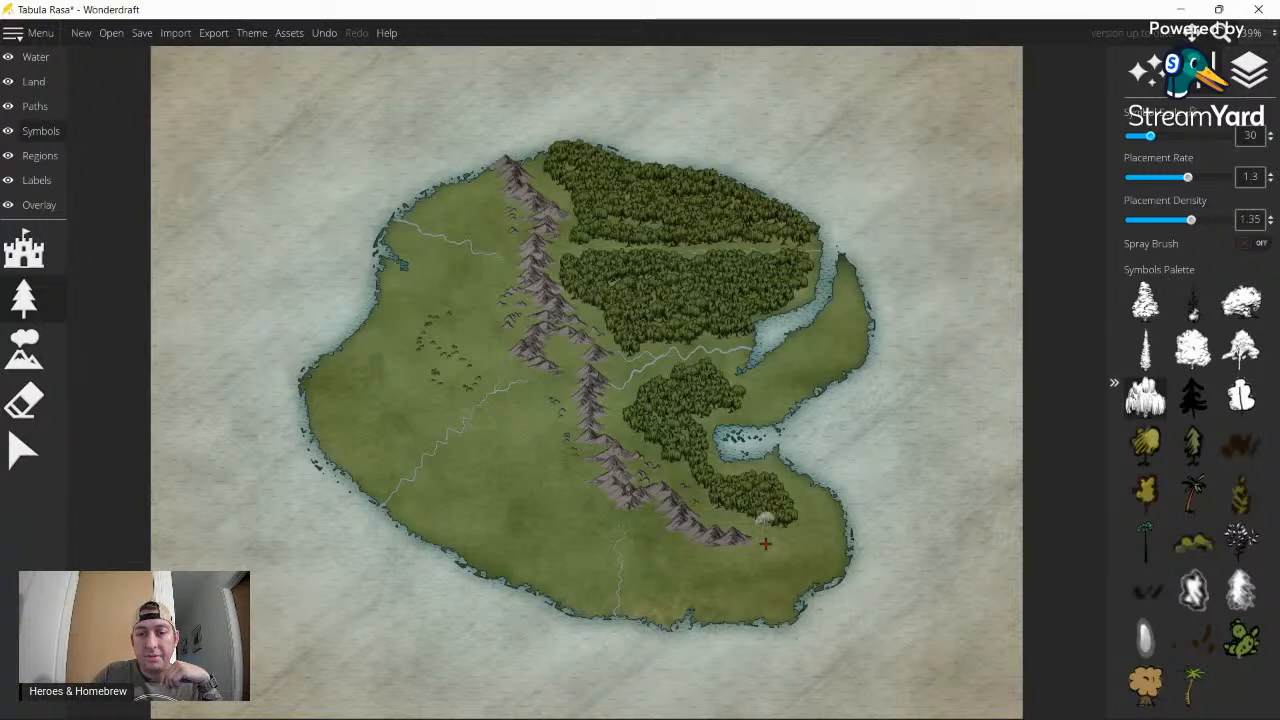
pyautogui.moveTo(765, 544); pyautogui.dragTo(780, 526)
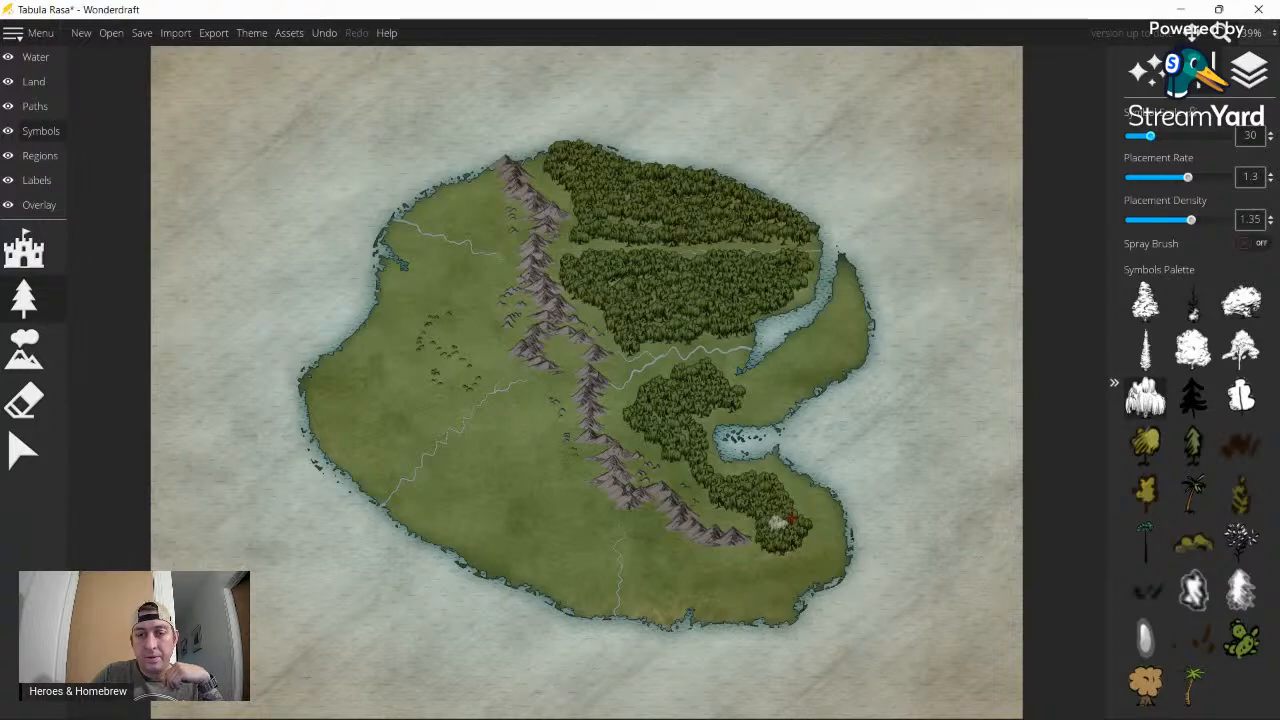
pyautogui.moveTo(790, 519)
pyautogui.mouseDown()
pyautogui.moveTo(809, 509)
pyautogui.moveTo(760, 588)
pyautogui.mouseUp()
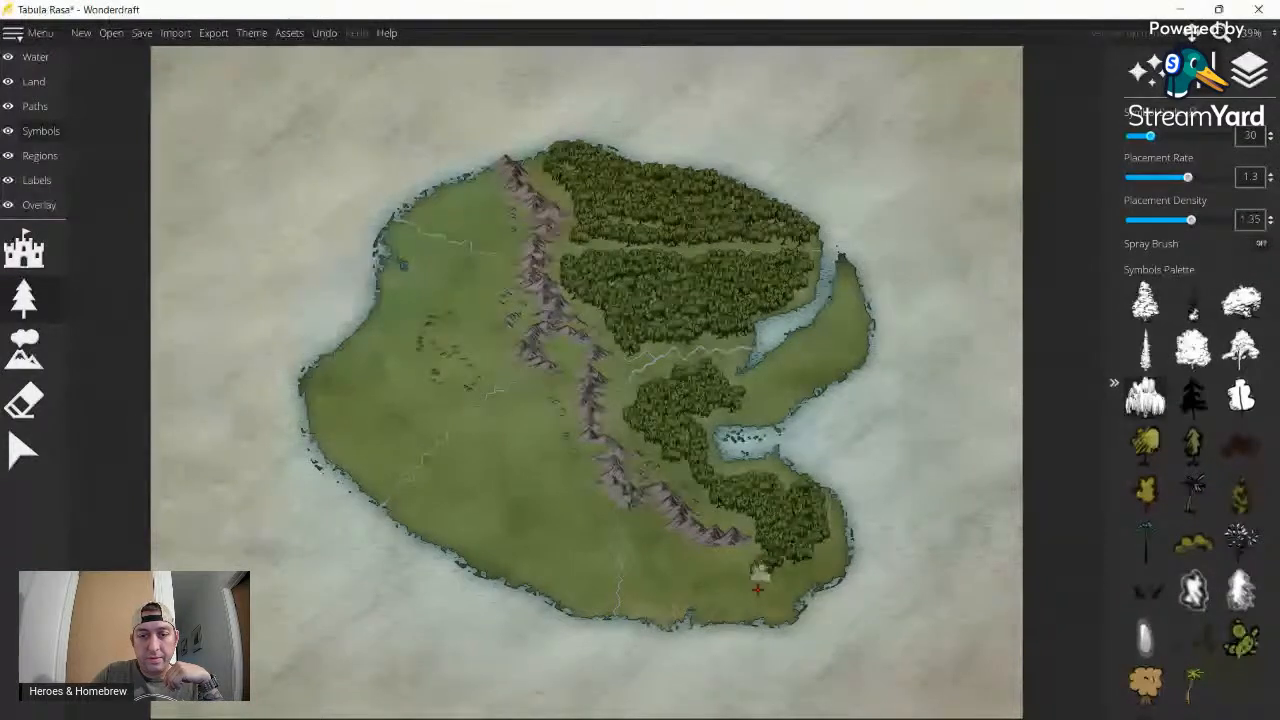
pyautogui.moveTo(757, 589)
pyautogui.mouseDown()
pyautogui.moveTo(645, 532)
pyautogui.moveTo(655, 566)
pyautogui.moveTo(748, 556)
pyautogui.moveTo(714, 574)
pyautogui.mouseUp()
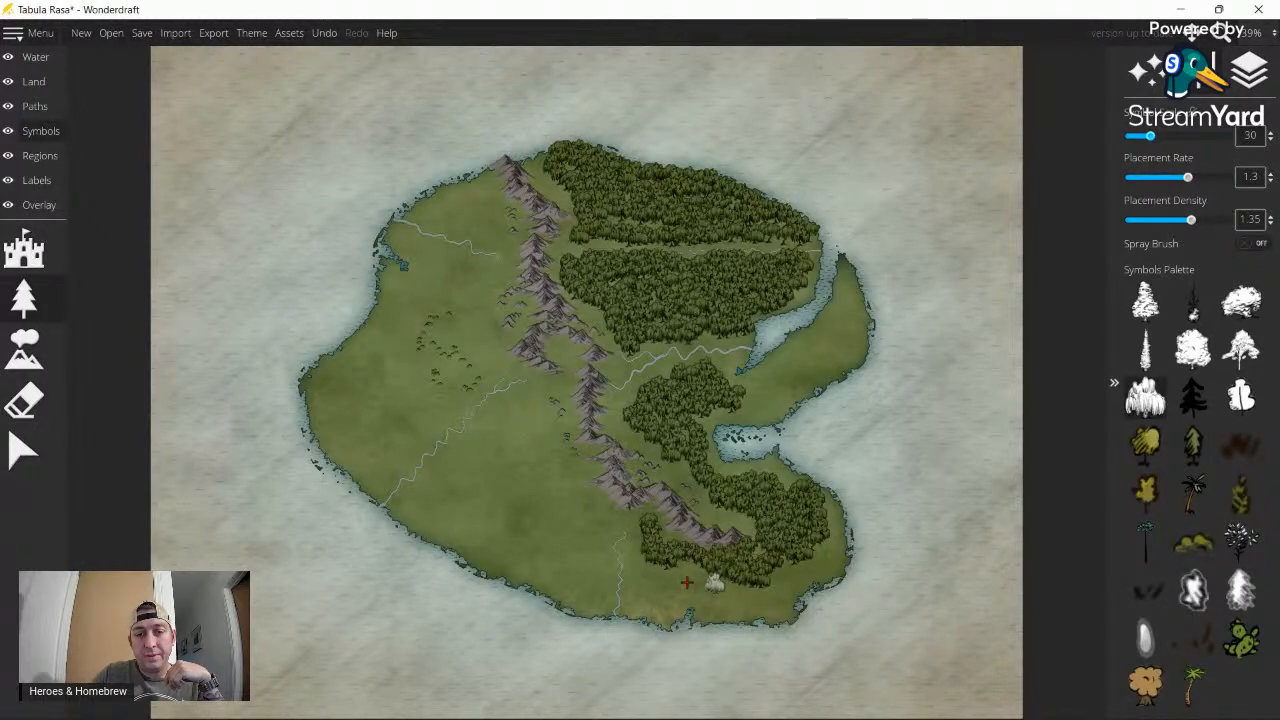
pyautogui.moveTo(687, 582); pyautogui.dragTo(689, 568)
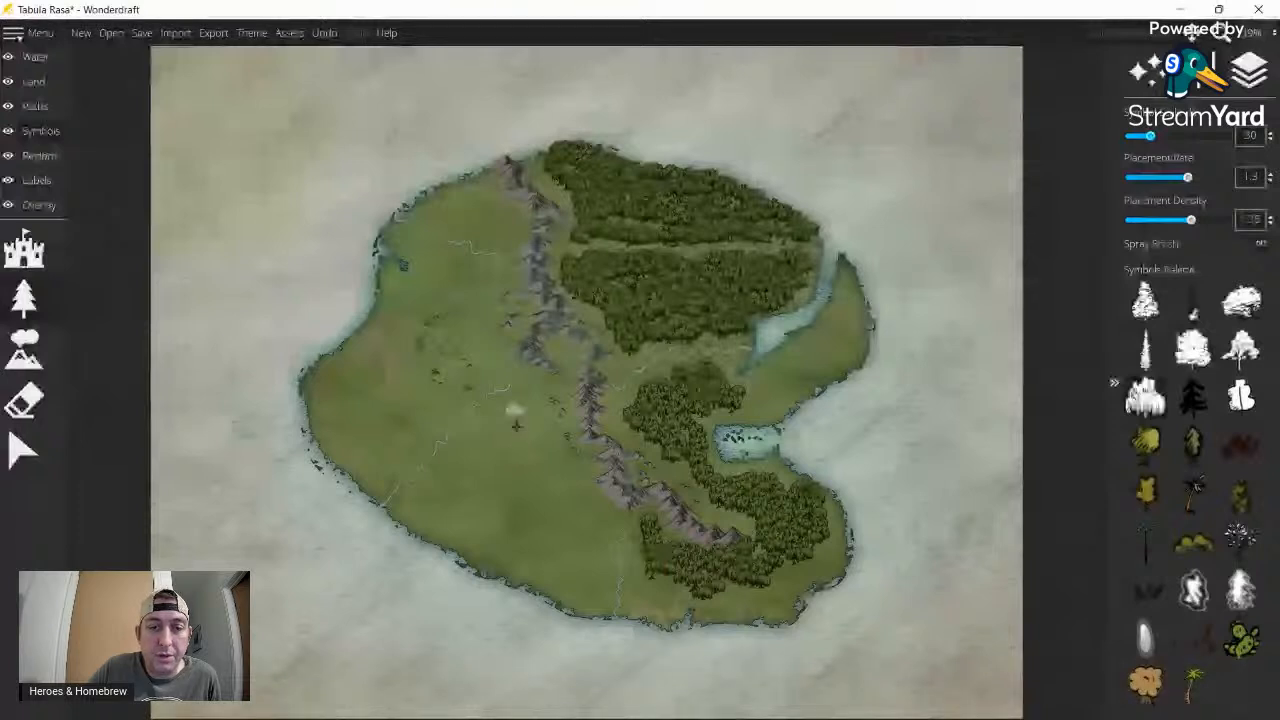
# - Paint a separate forest patch west of the southern mountains, southeast of the southwest river
pyautogui.click(514, 421)
pyautogui.click(528, 441)
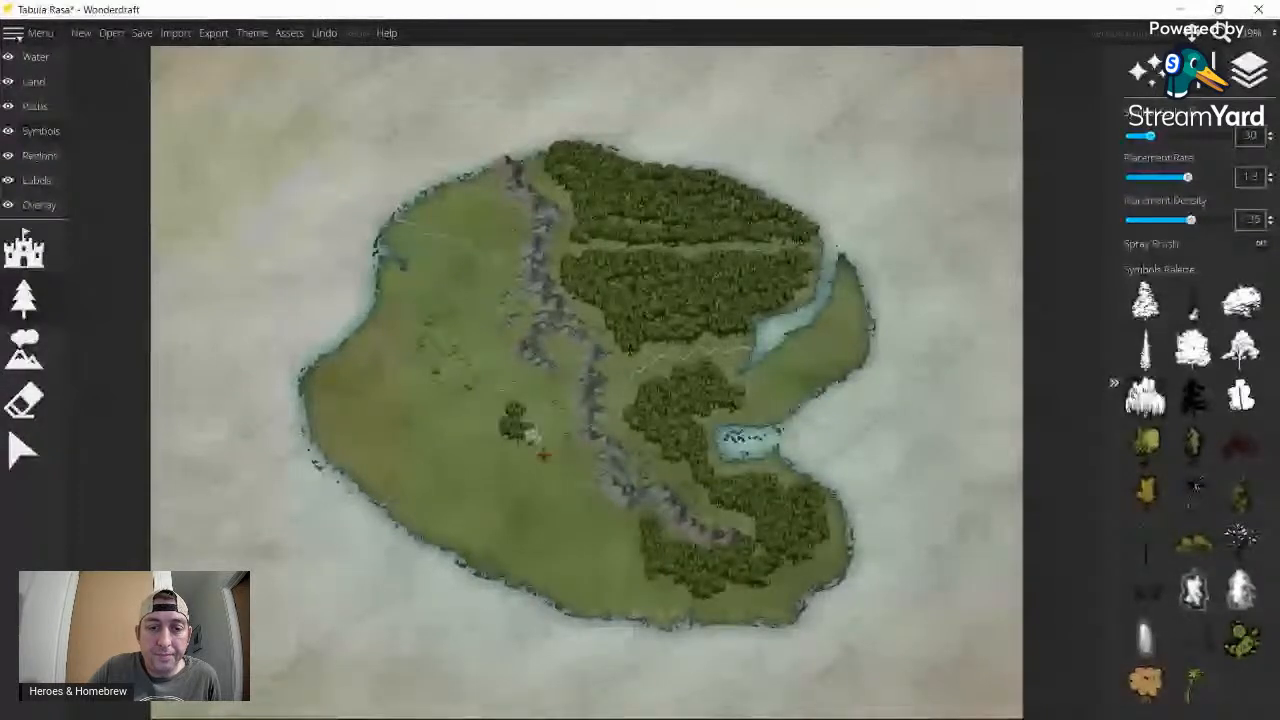
pyautogui.click(543, 456)
pyautogui.click(547, 487)
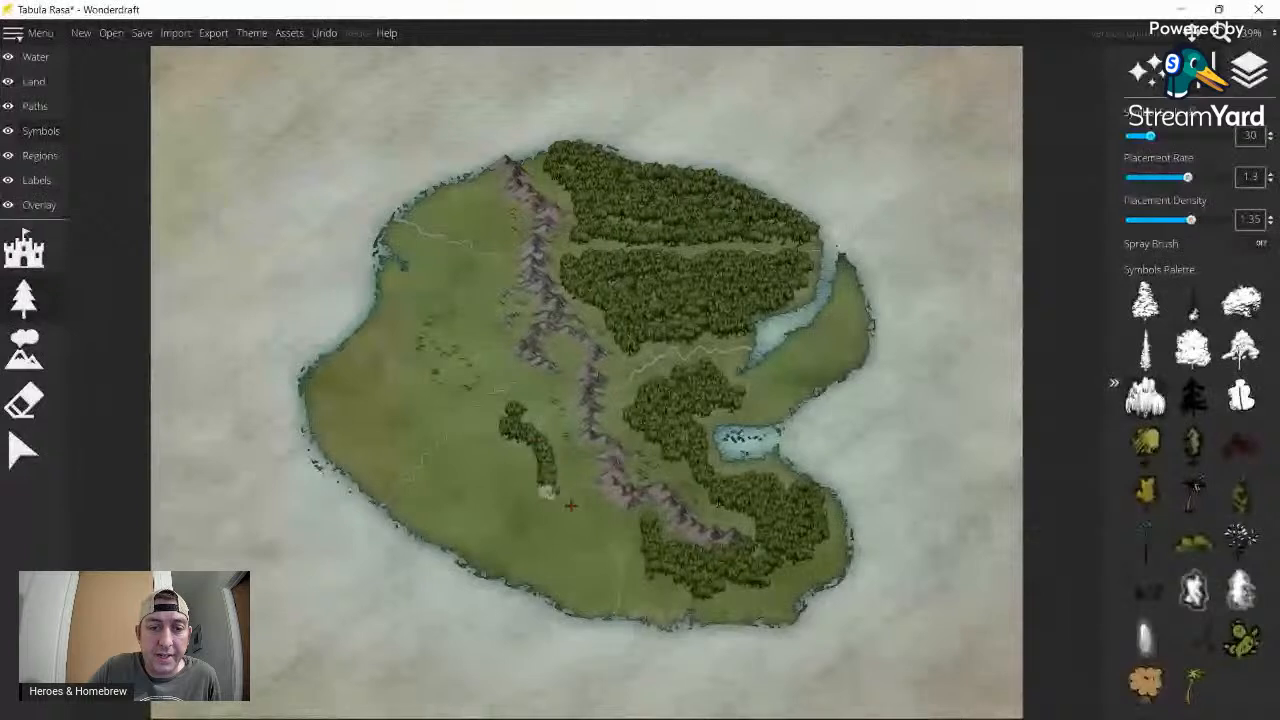
pyautogui.click(552, 494)
pyautogui.click(535, 497)
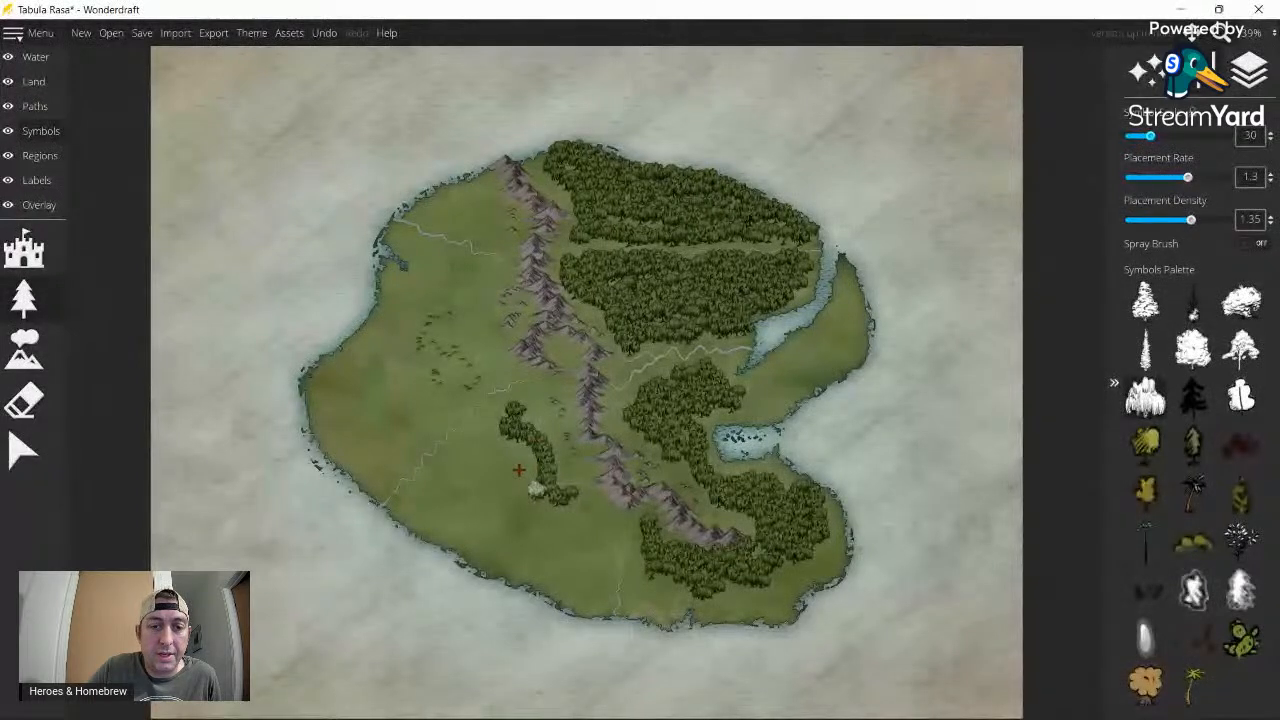
pyautogui.click(521, 465)
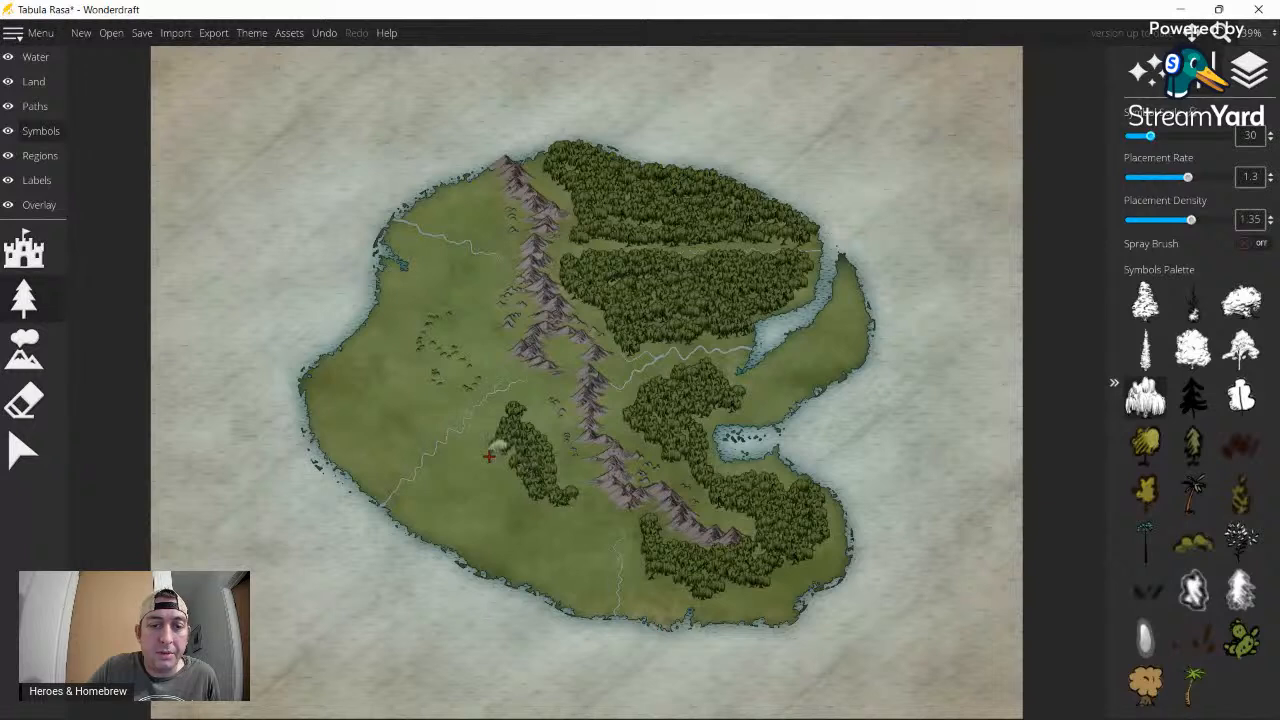
pyautogui.moveTo(489, 456)
pyautogui.mouseDown()
pyautogui.moveTo(516, 456)
pyautogui.moveTo(491, 472)
pyautogui.mouseUp()
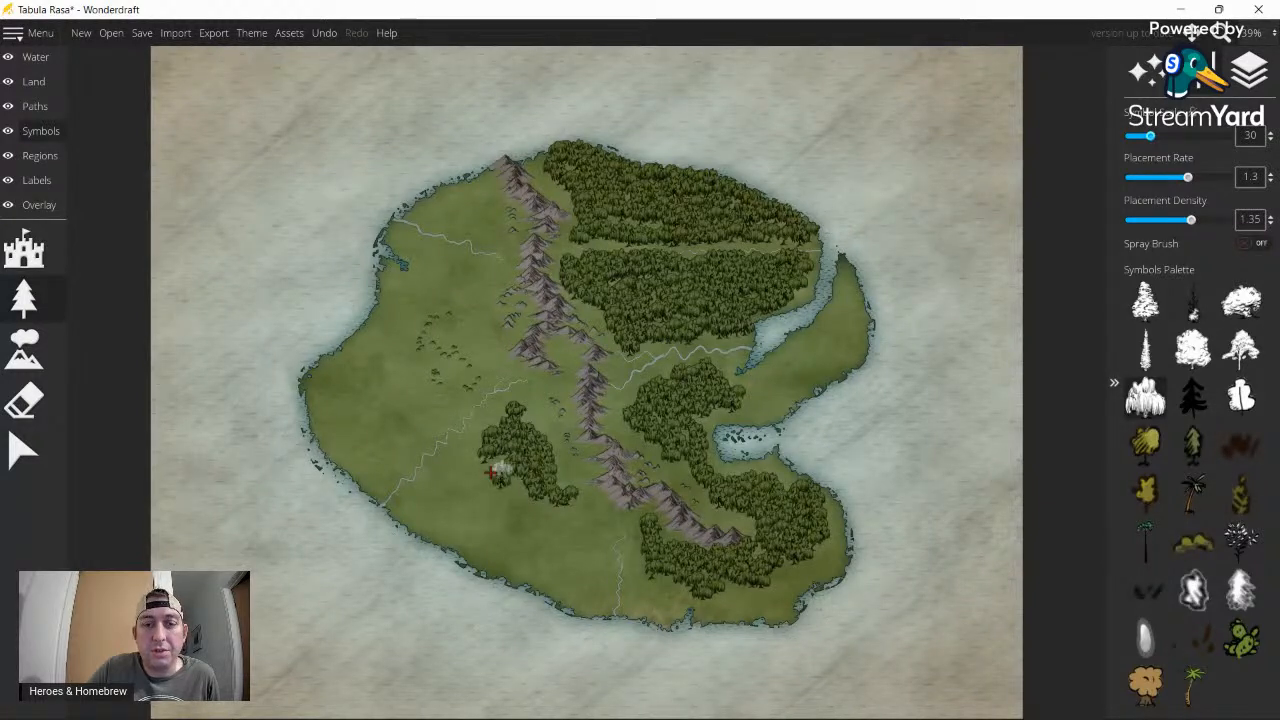
pyautogui.click(491, 472)
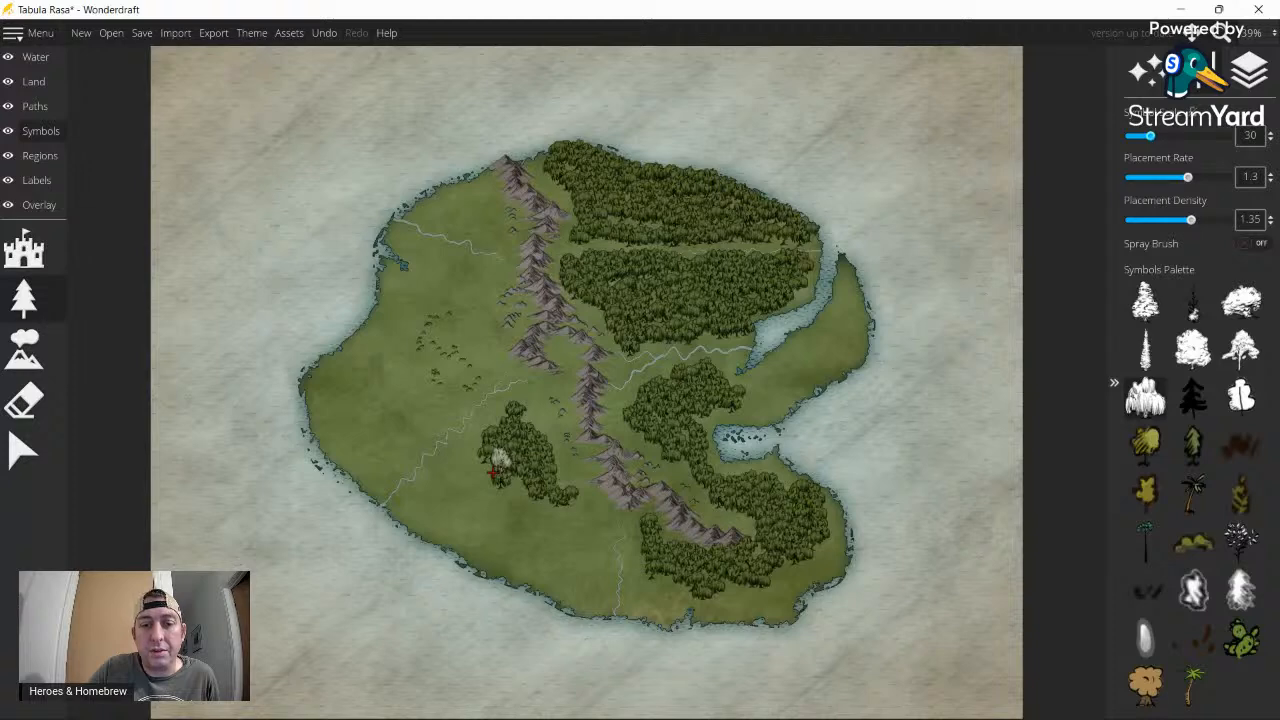
# - Extend the southwestern forest patch southeast toward the head of the southern river
pyautogui.click(566, 521)
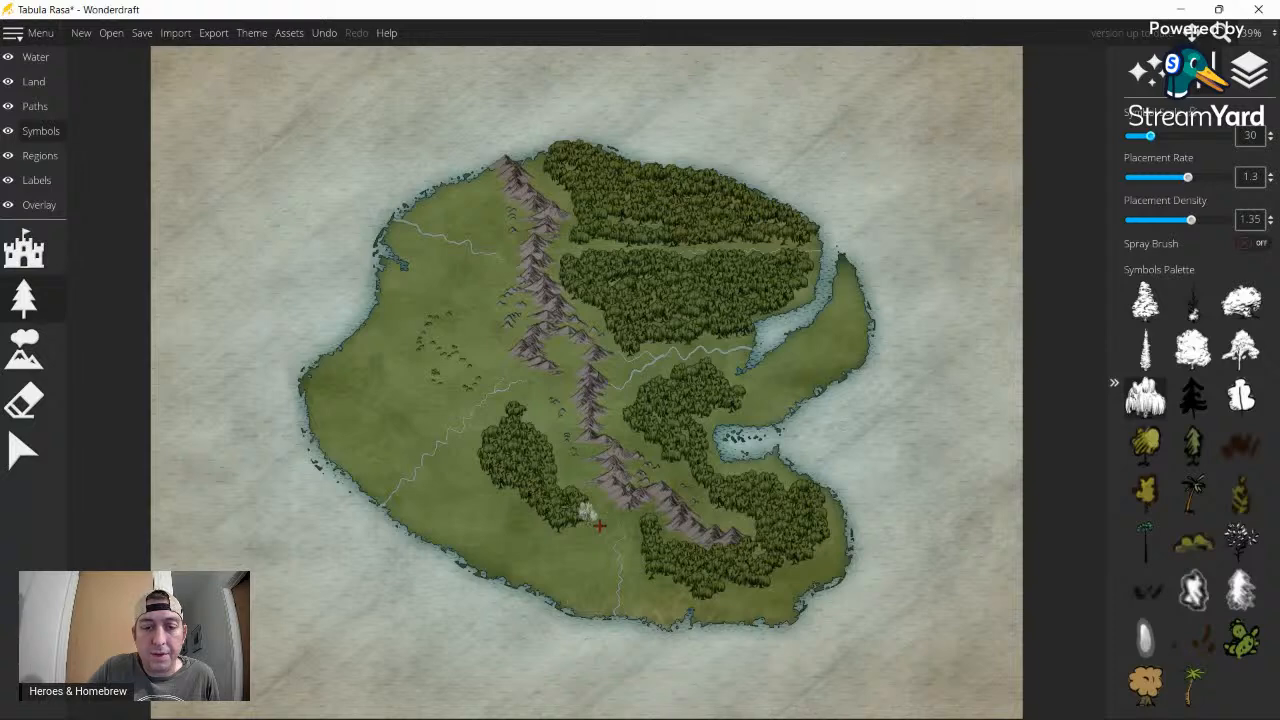
pyautogui.click(599, 525)
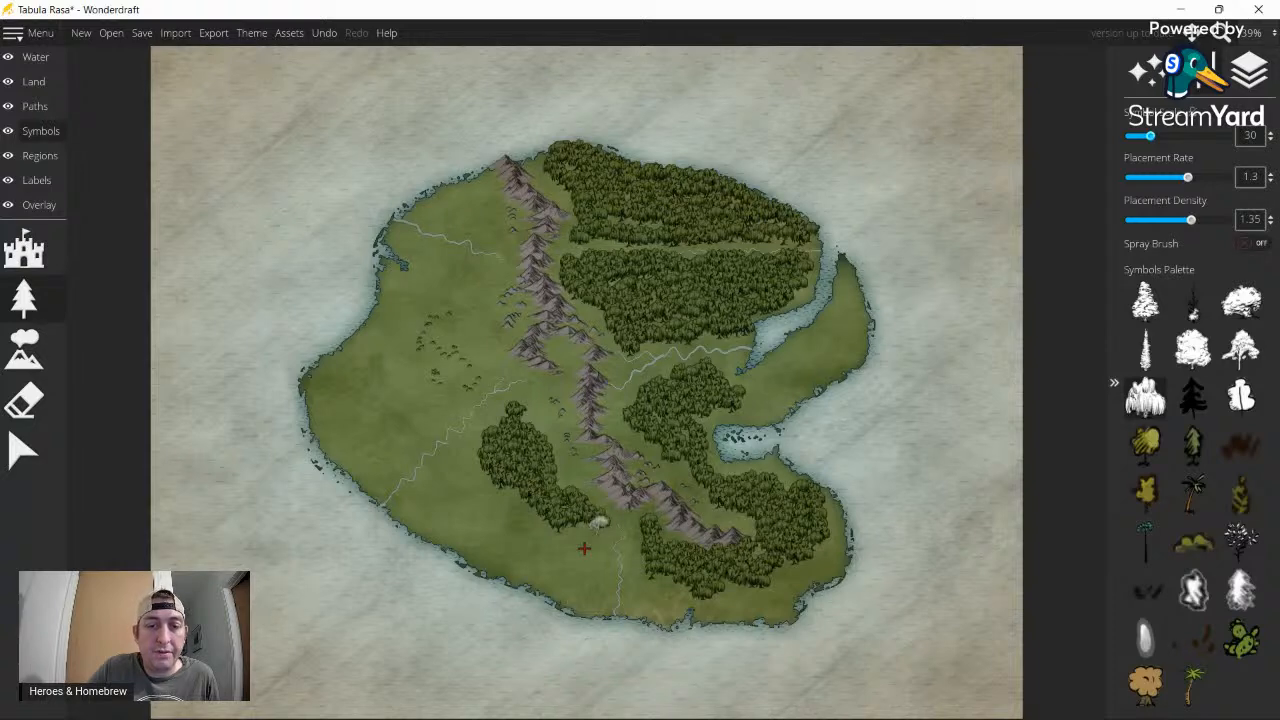
pyautogui.moveTo(584, 548); pyautogui.dragTo(569, 540)
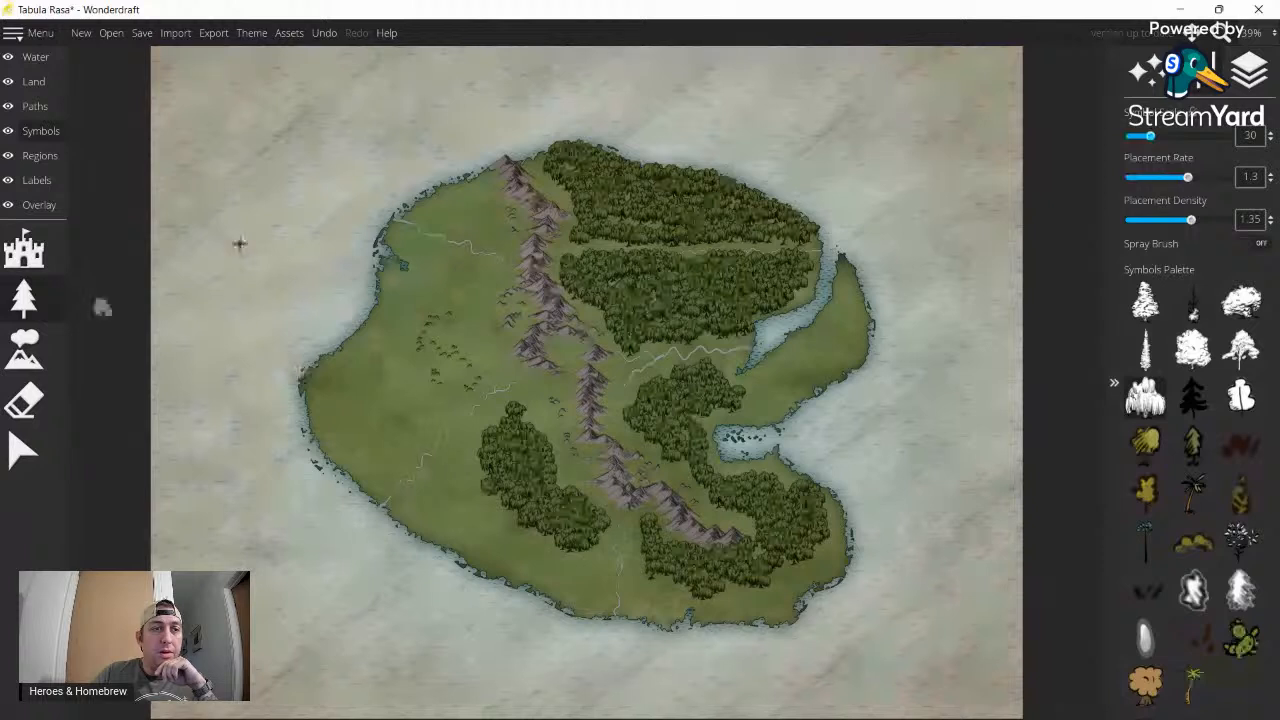
# - Set up the land color brush with the bright green swatch at opacity 0.5, filtered to trees only instead of mountains
pyautogui.click(30, 83)
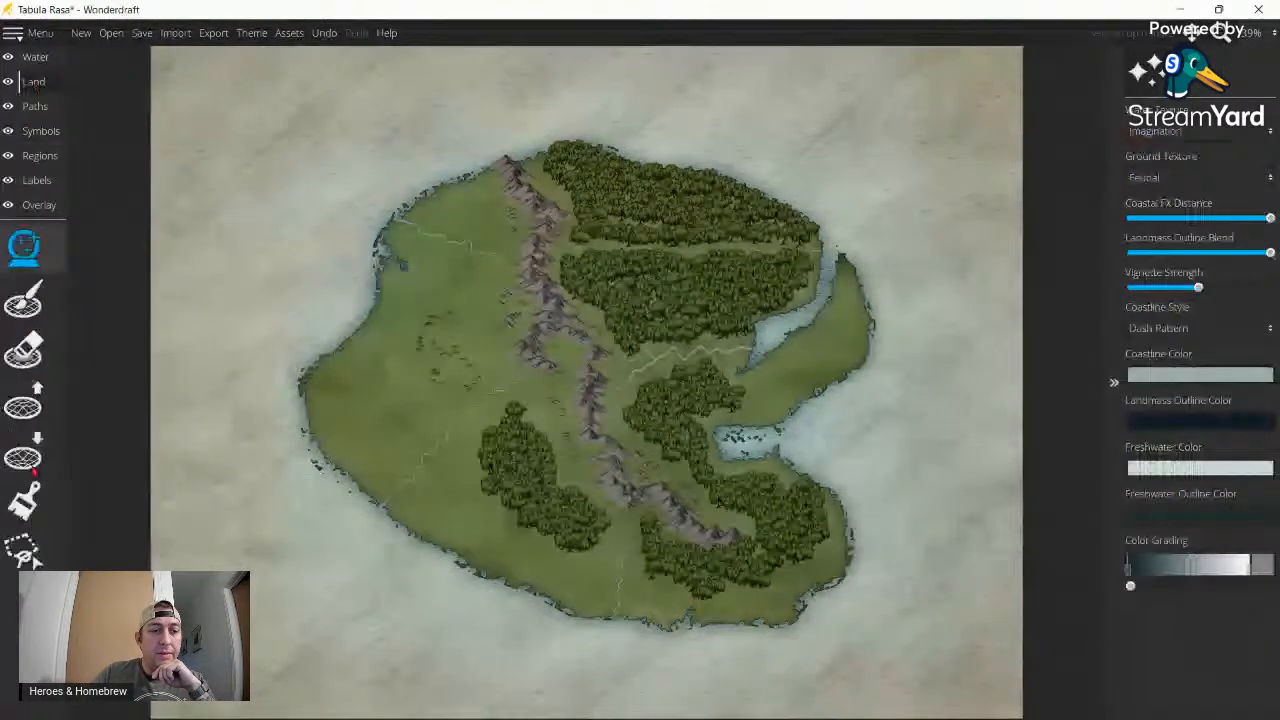
pyautogui.click(23, 405)
pyautogui.click(24, 500)
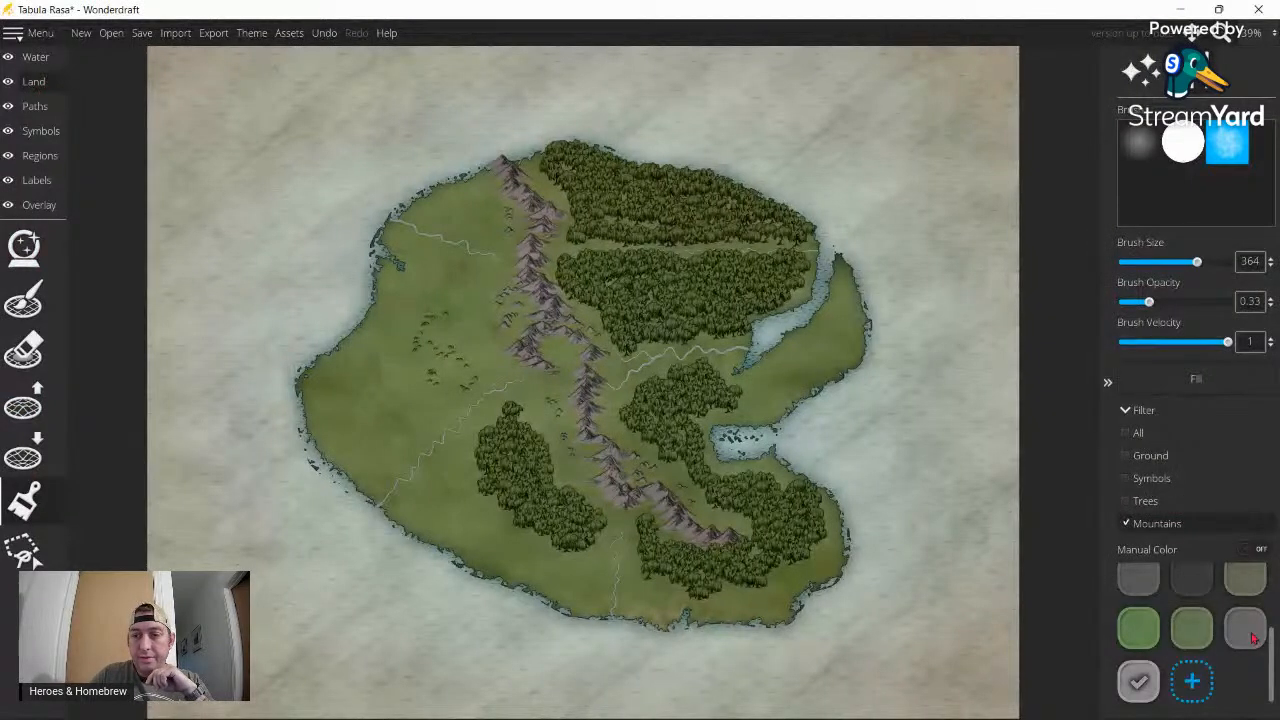
pyautogui.scroll(3, 1253, 638)
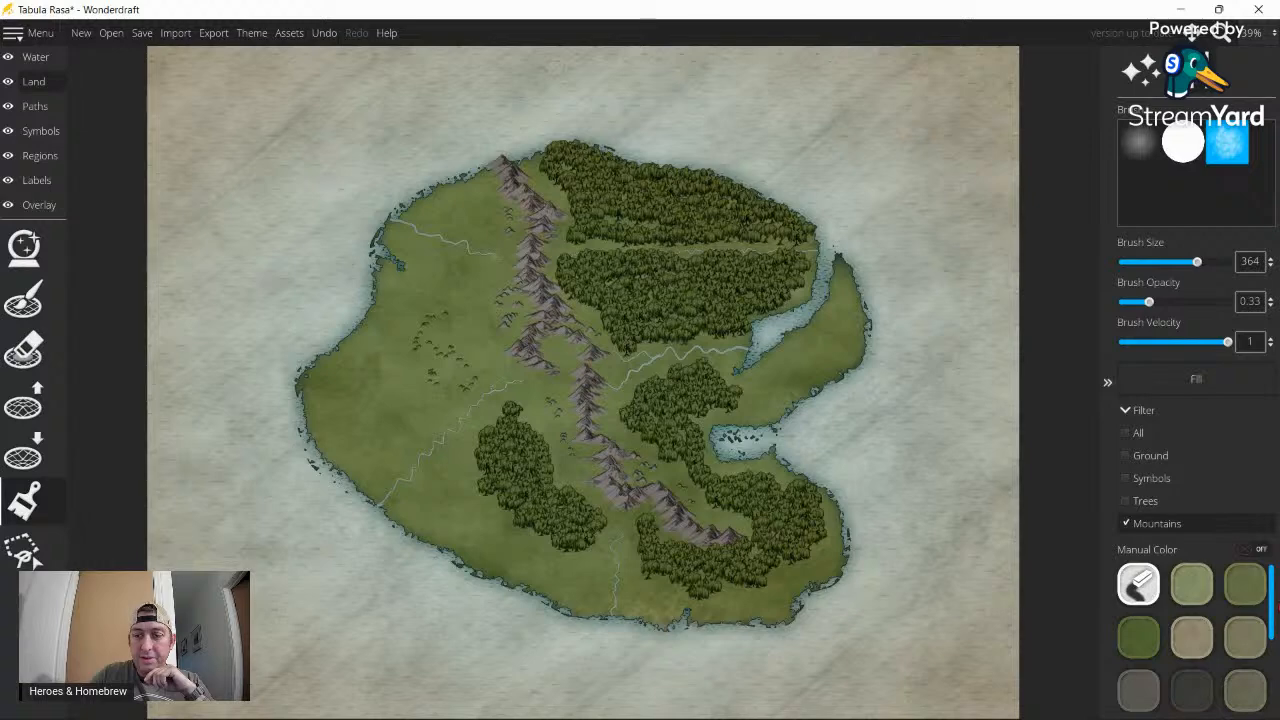
pyautogui.scroll(-3, 1189, 665)
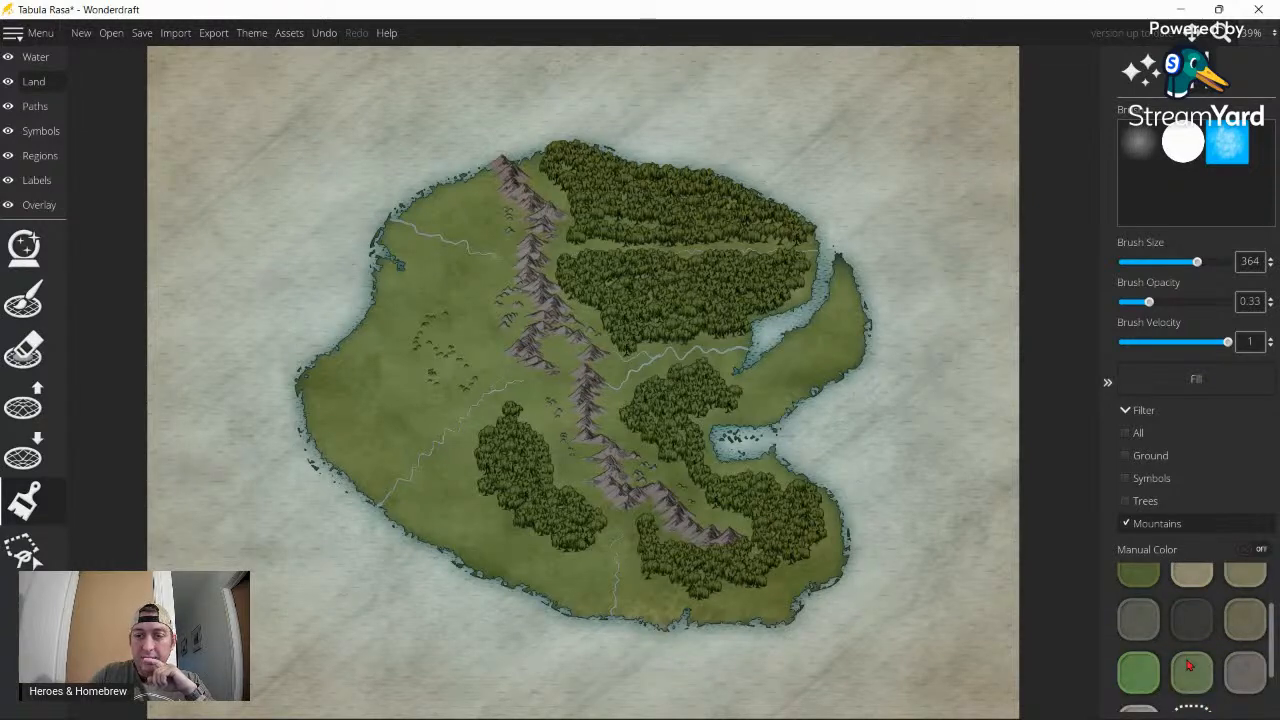
pyautogui.click(1143, 675)
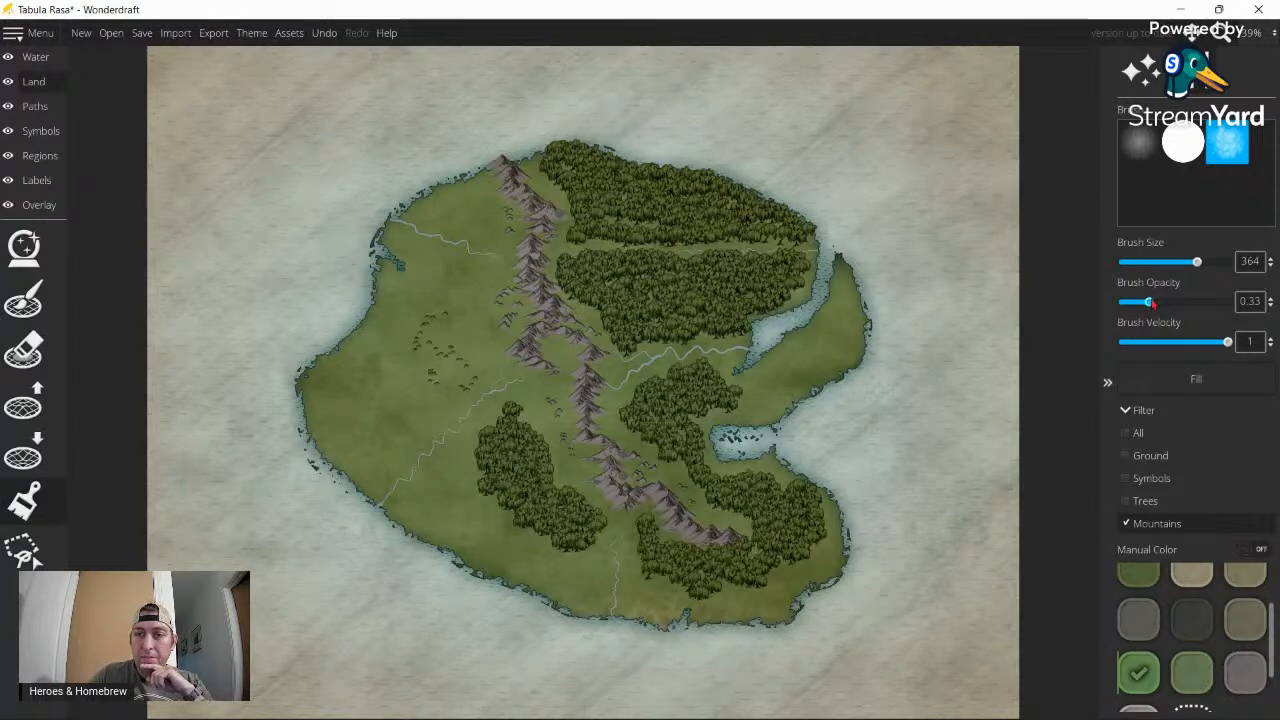
pyautogui.moveTo(1151, 303); pyautogui.dragTo(1182, 306)
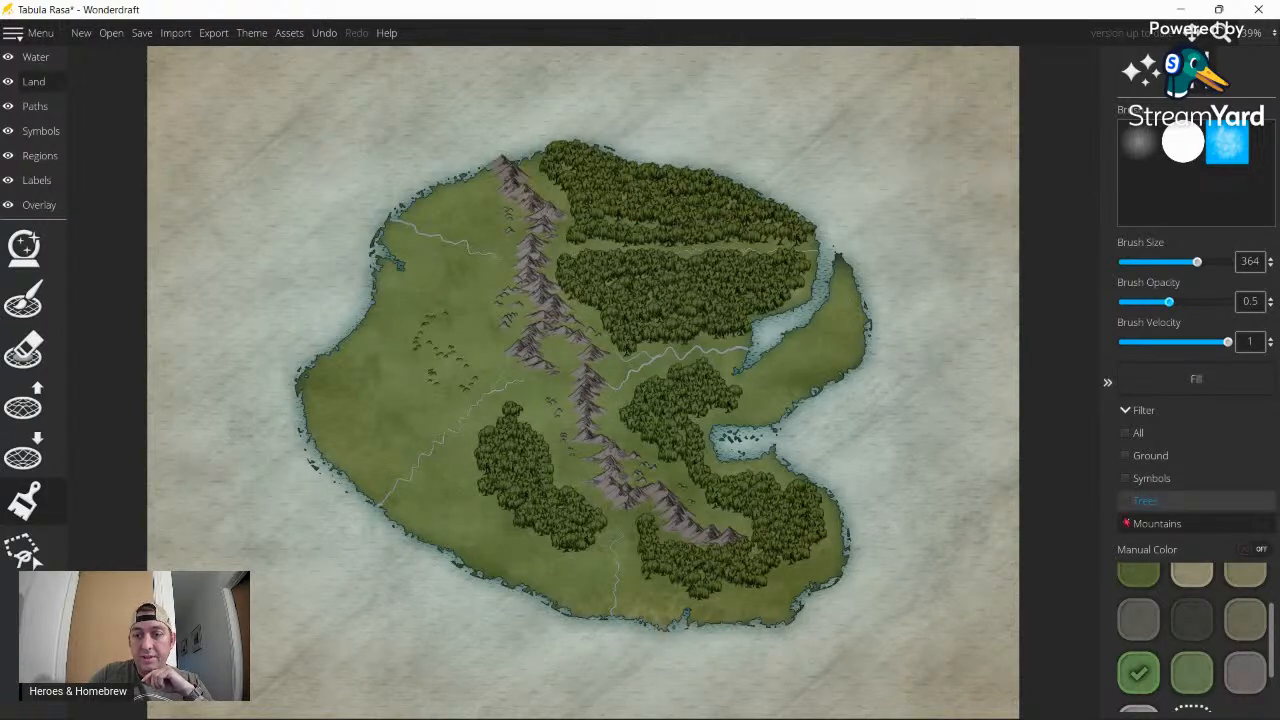
pyautogui.click(1132, 501)
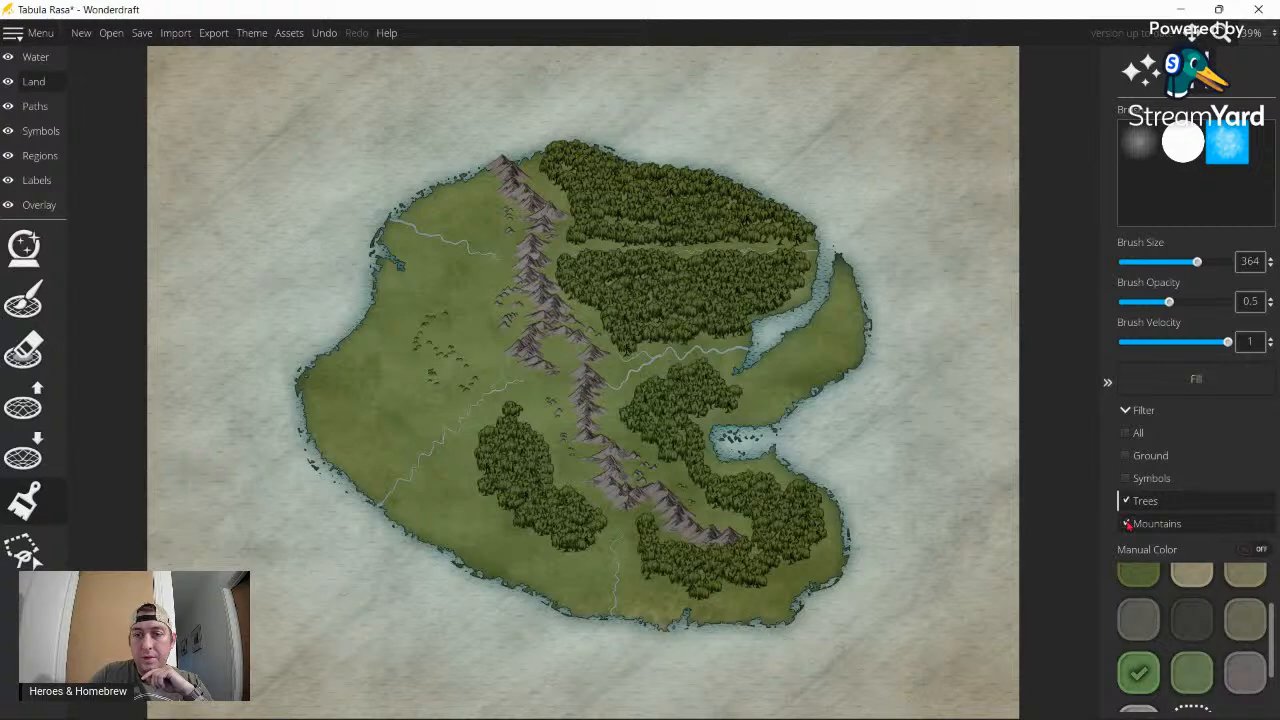
pyautogui.click(1128, 524)
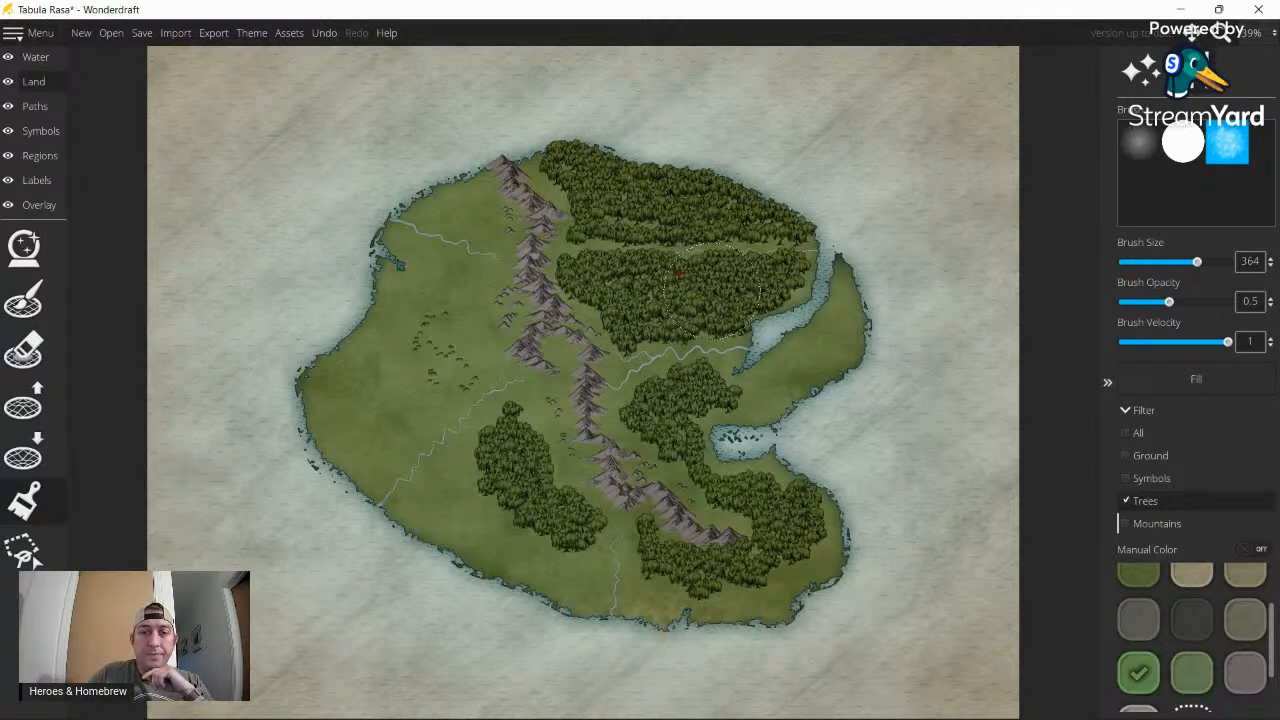
# - Tint all the forests bright green, covering both northern blocks, the eastern and southeastern forest and the southwestern patch
pyautogui.moveTo(679, 273)
pyautogui.mouseDown()
pyautogui.moveTo(650, 200)
pyautogui.moveTo(540, 147)
pyautogui.mouseUp()
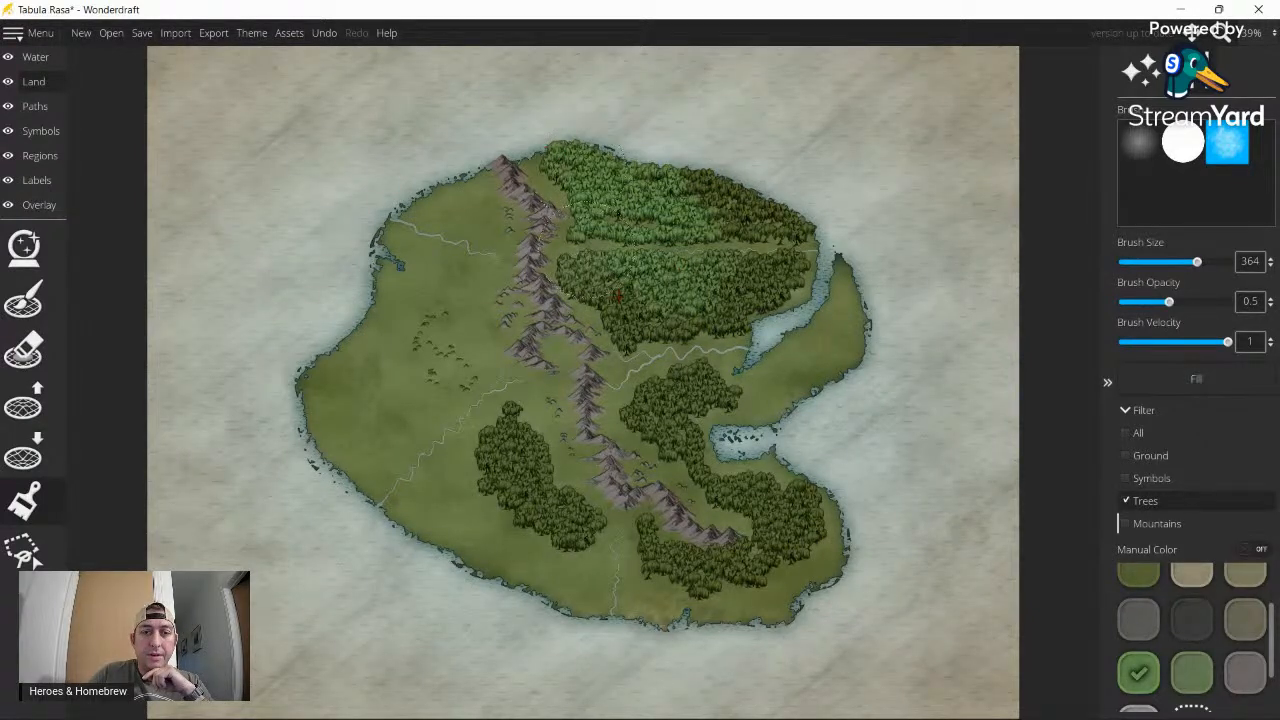
pyautogui.click(617, 294)
pyautogui.moveTo(620, 300)
pyautogui.mouseDown()
pyautogui.moveTo(676, 334)
pyautogui.moveTo(800, 237)
pyautogui.moveTo(705, 195)
pyautogui.mouseUp()
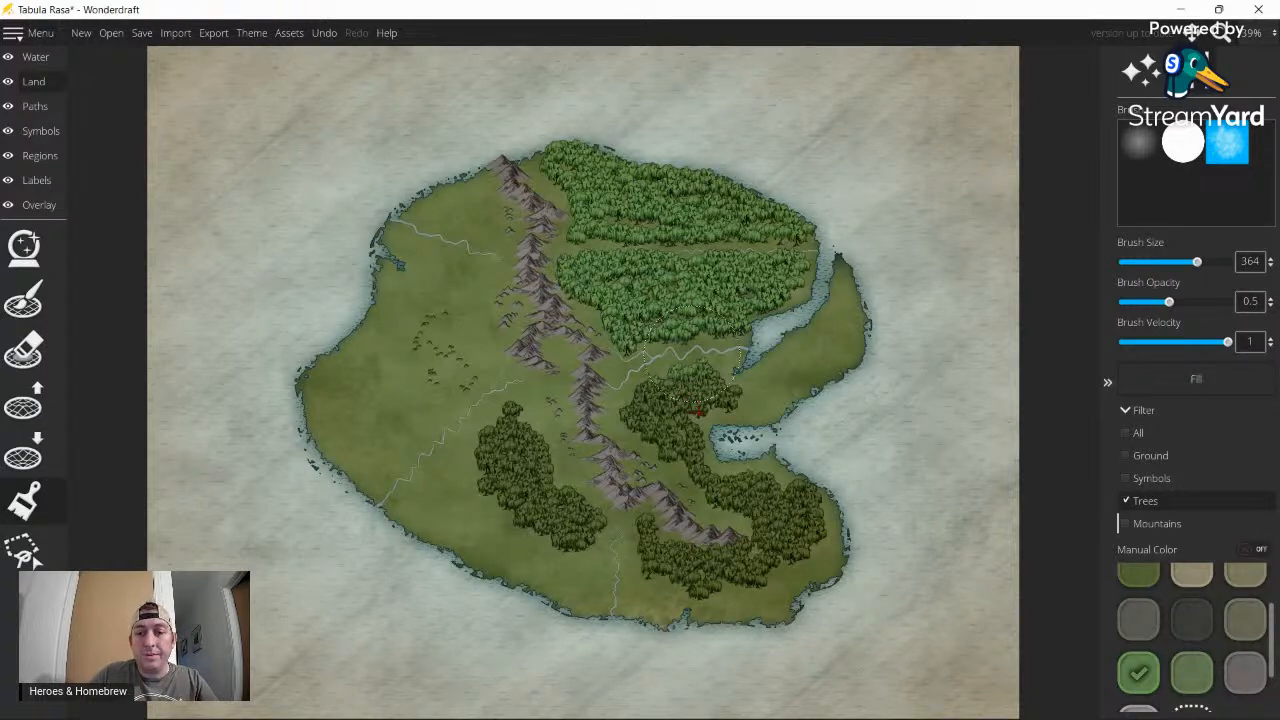
pyautogui.click(698, 411)
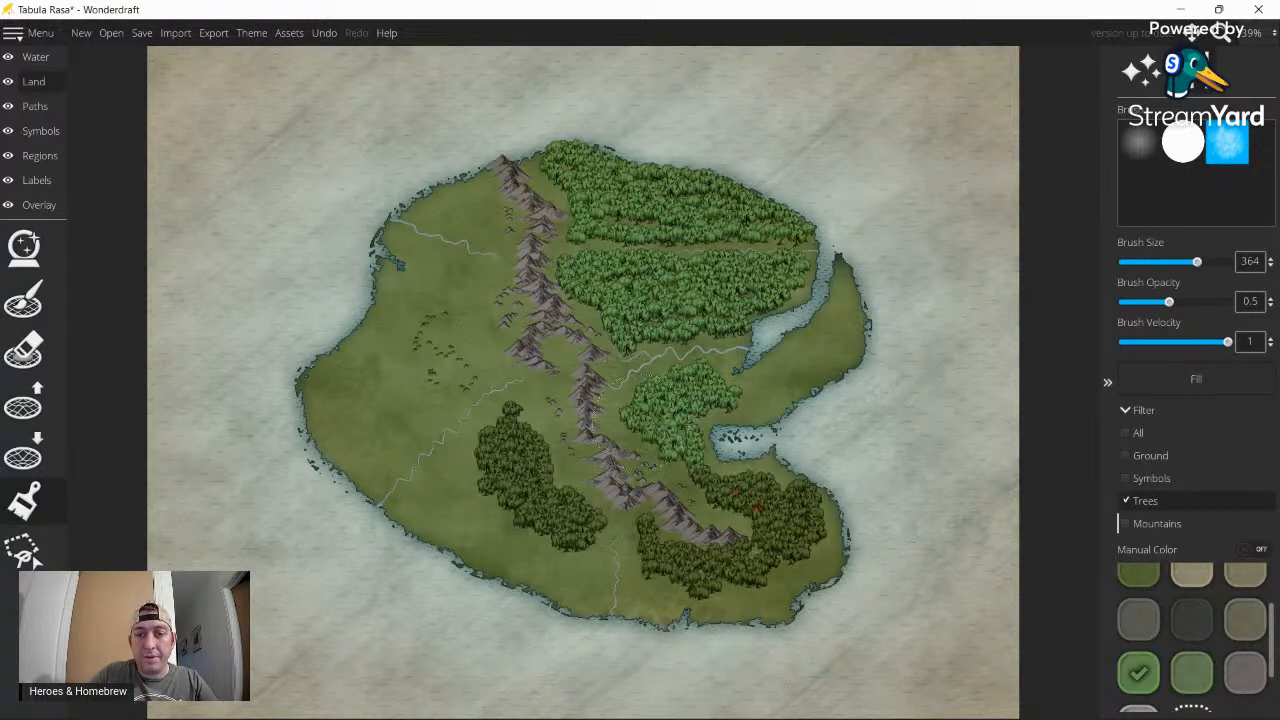
pyautogui.click(745, 499)
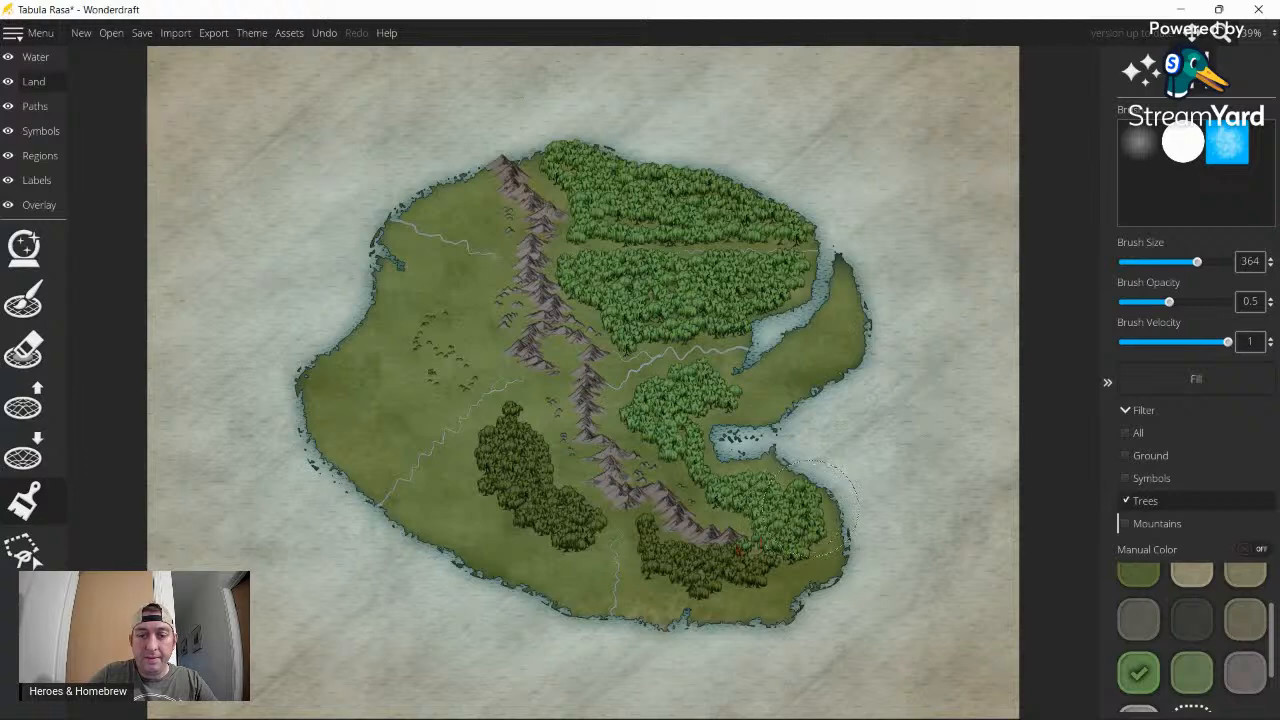
pyautogui.click(671, 563)
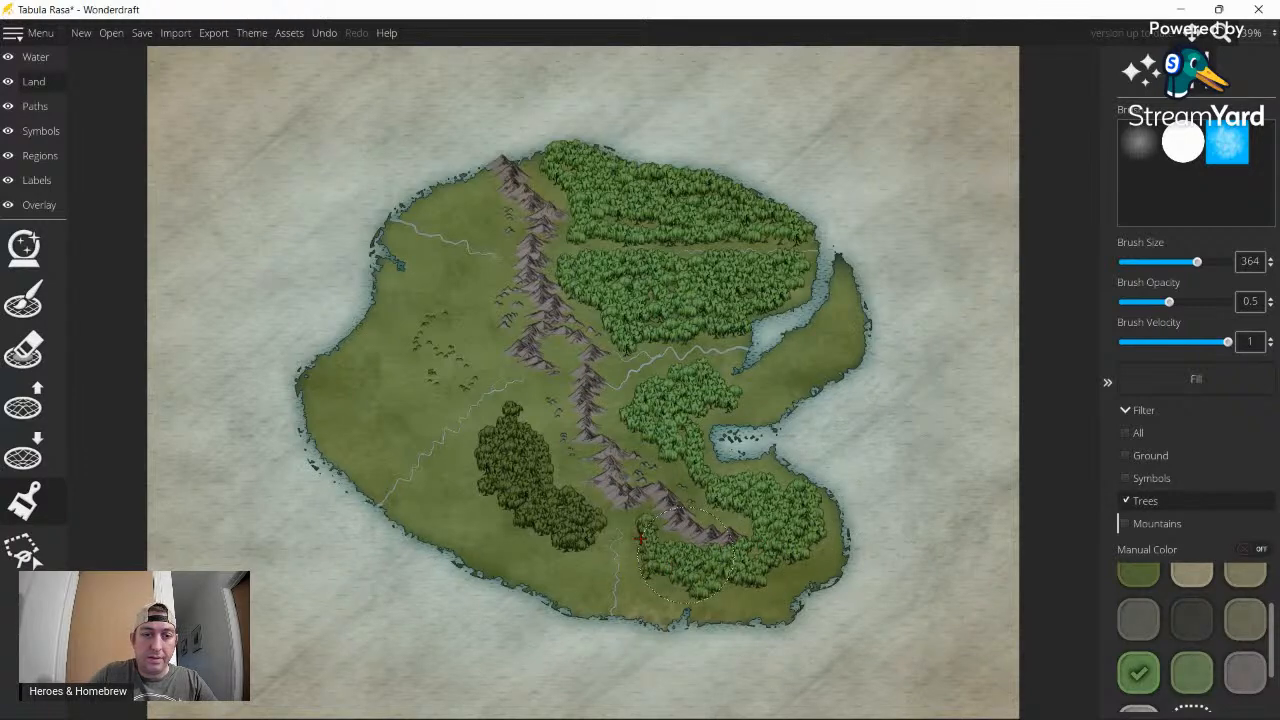
pyautogui.click(540, 482)
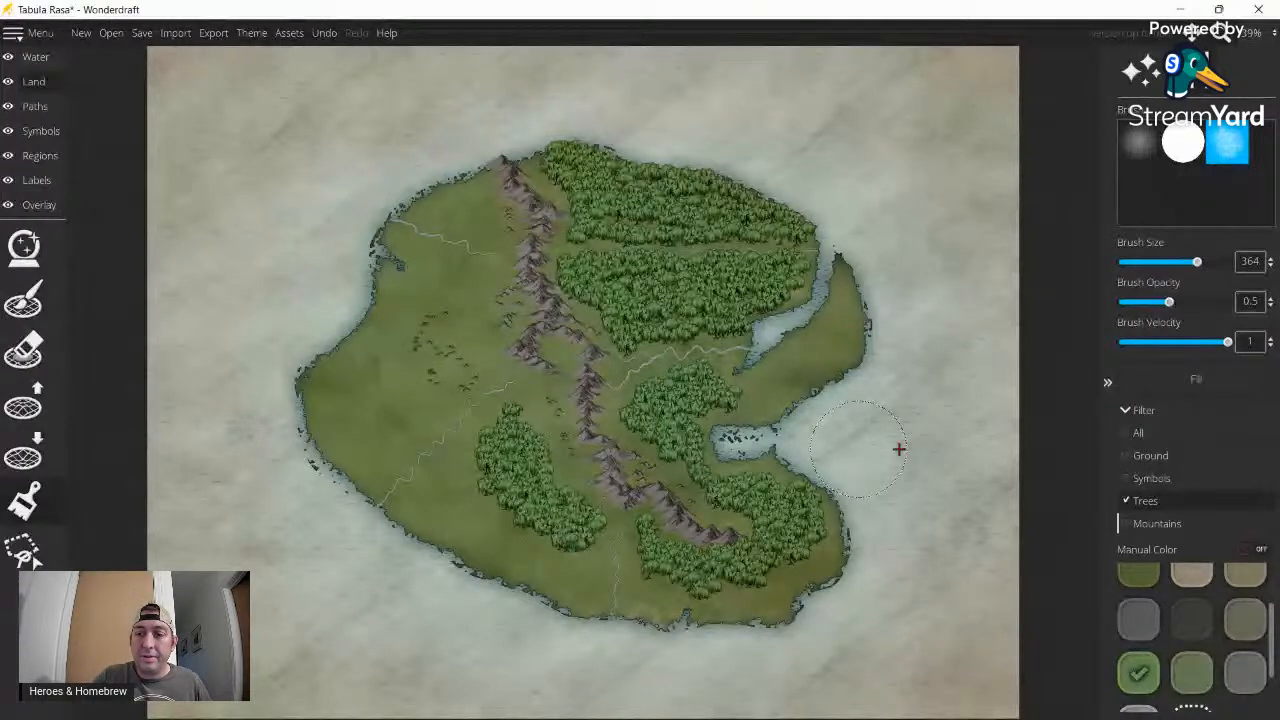
# - Paint the tip of the eastern peninsula sandy tan with the textured brush at size 89, filtered to ground only
pyautogui.scroll(3, 1258, 630)
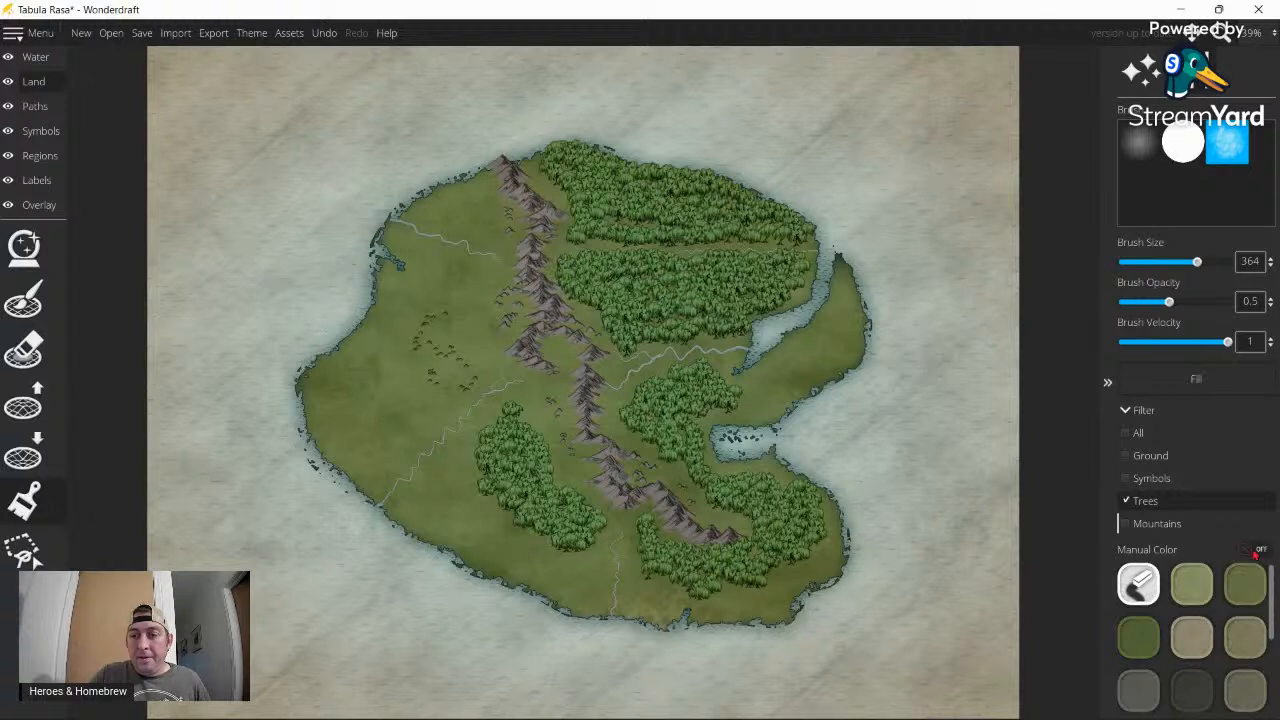
pyautogui.click(1197, 641)
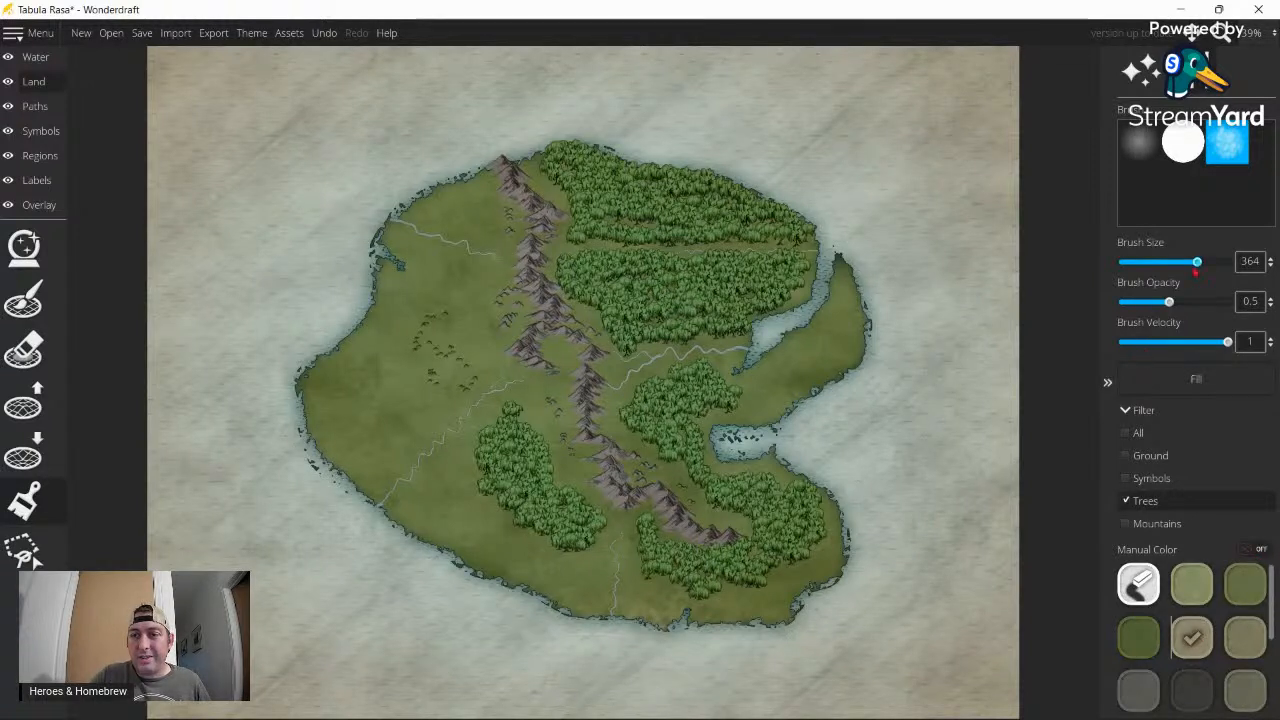
pyautogui.moveTo(1186, 264); pyautogui.dragTo(1180, 262)
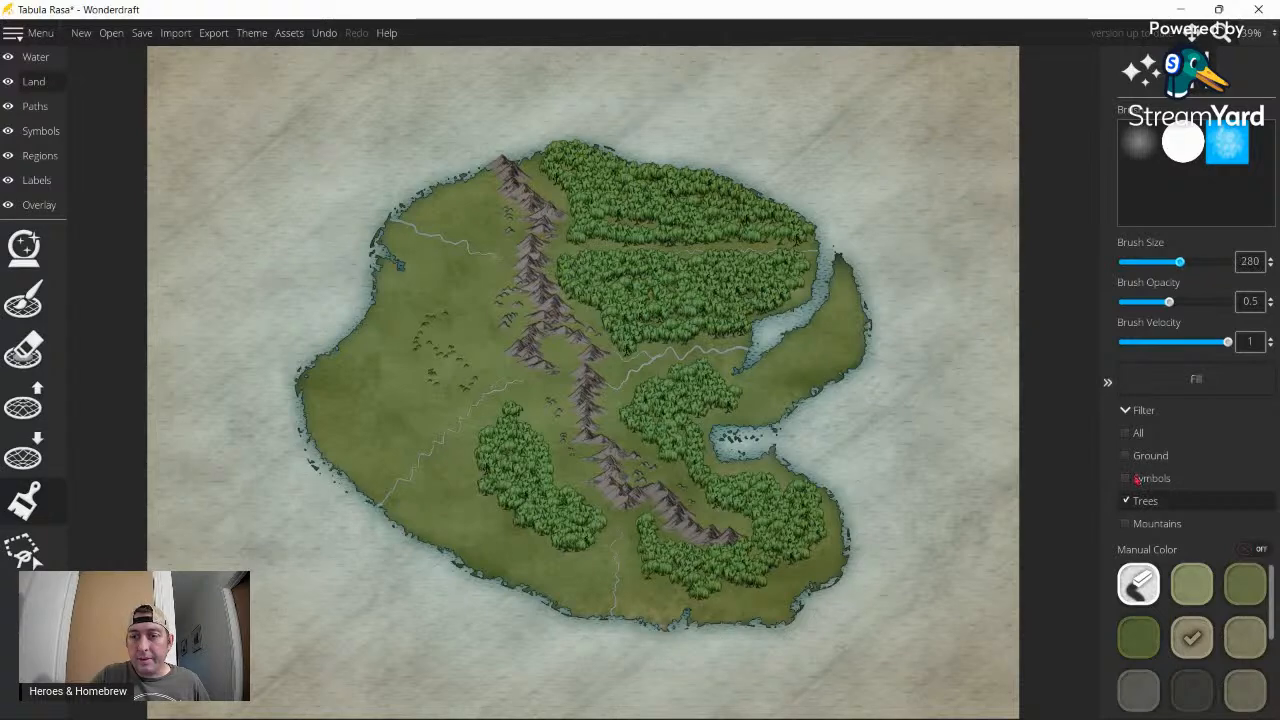
pyautogui.click(1126, 456)
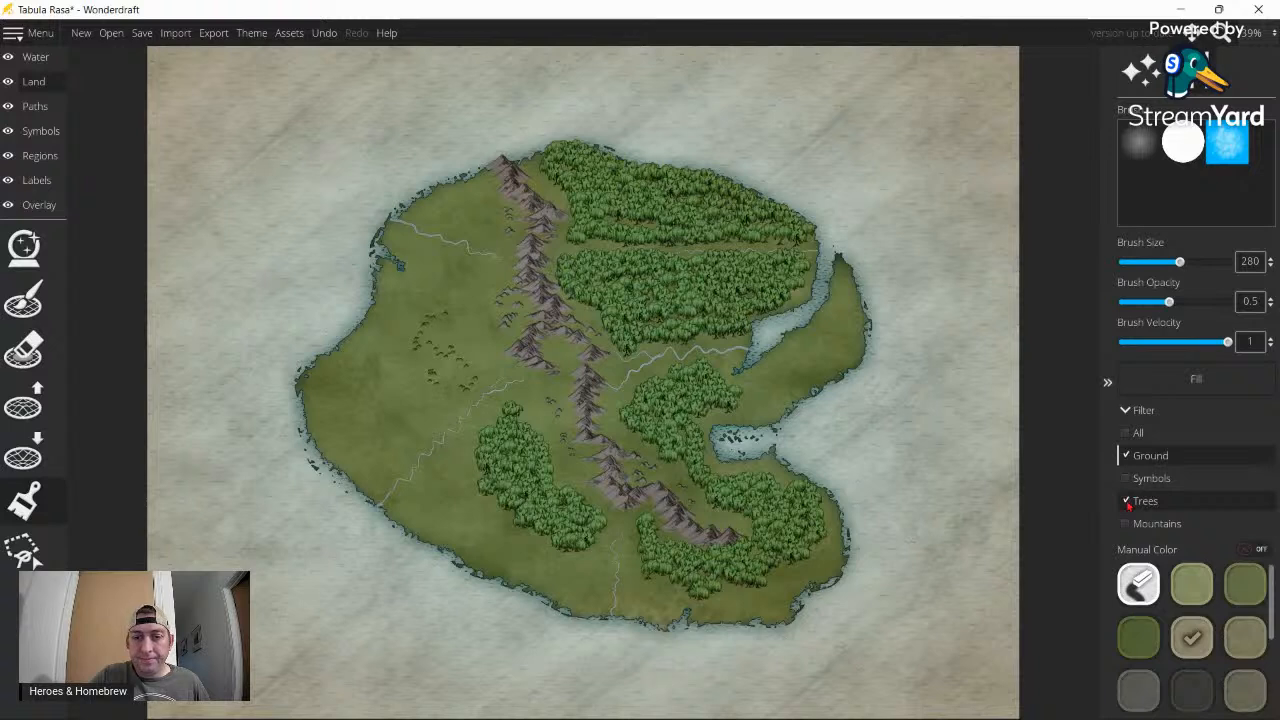
pyautogui.click(1125, 503)
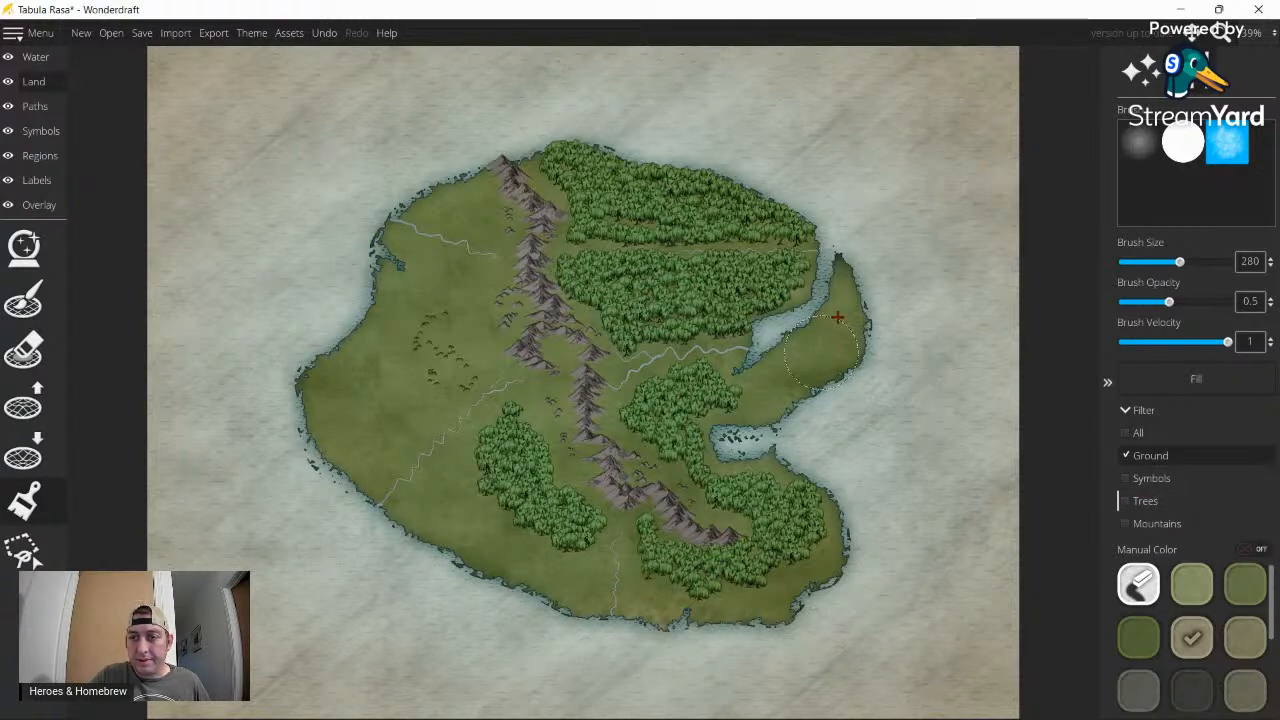
pyautogui.moveTo(1179, 261); pyautogui.dragTo(1141, 264)
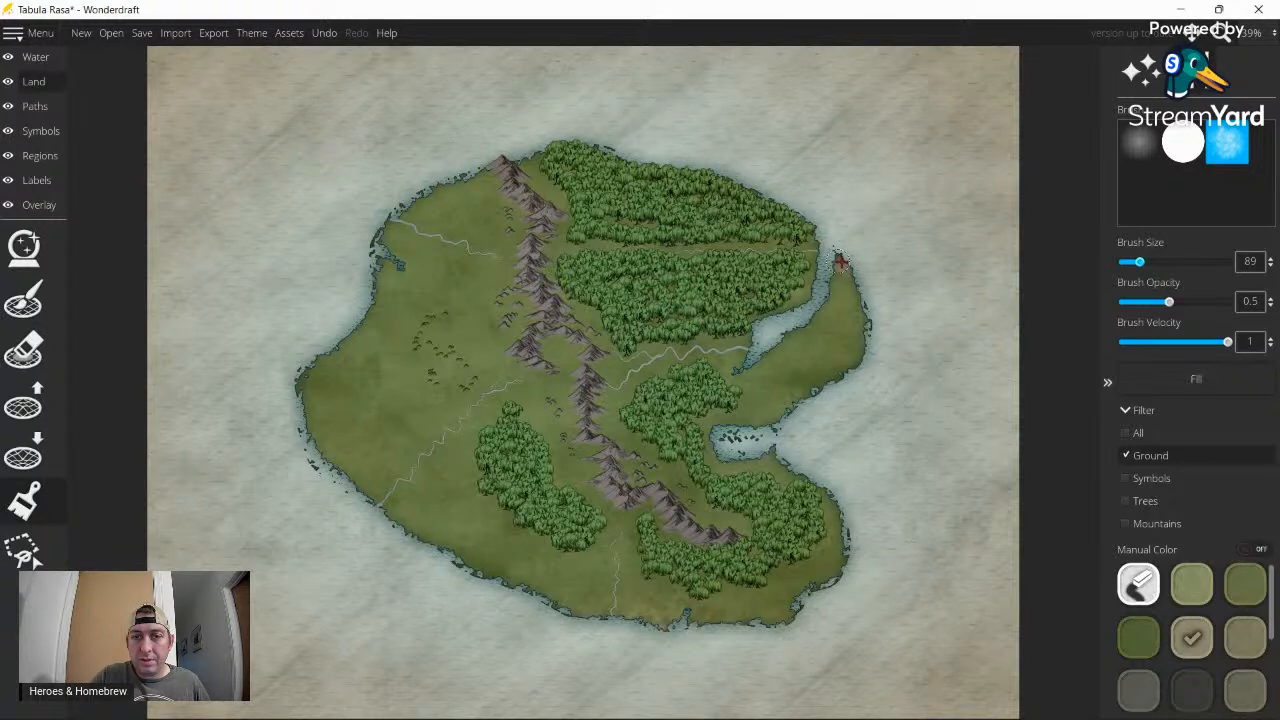
pyautogui.moveTo(840, 262)
pyautogui.mouseDown()
pyautogui.moveTo(858, 332)
pyautogui.moveTo(843, 280)
pyautogui.moveTo(838, 295)
pyautogui.mouseUp()
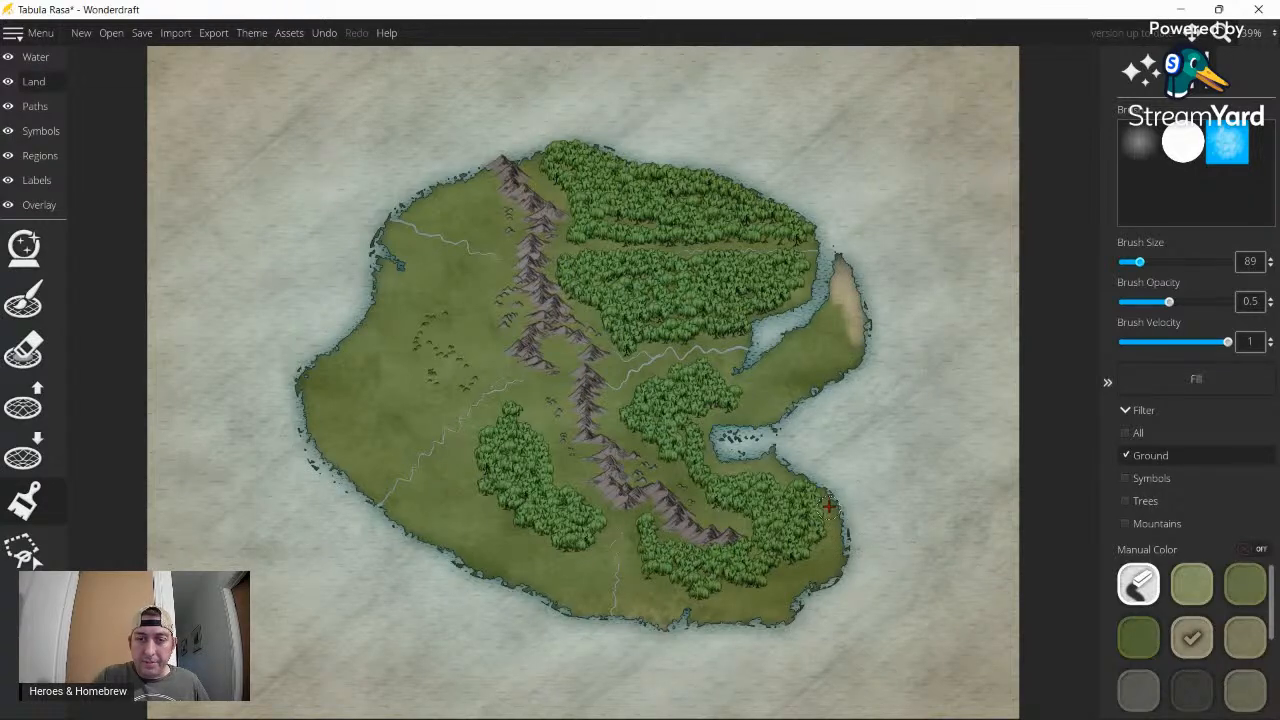
# - Try painting a sandy strip along the southern coast from the southeast forest to the southwest river with the textured brush, and undo it
pyautogui.moveTo(829, 506)
pyautogui.mouseDown()
pyautogui.moveTo(843, 547)
pyautogui.moveTo(823, 549)
pyautogui.moveTo(851, 532)
pyautogui.moveTo(772, 621)
pyautogui.moveTo(828, 582)
pyautogui.mouseUp()
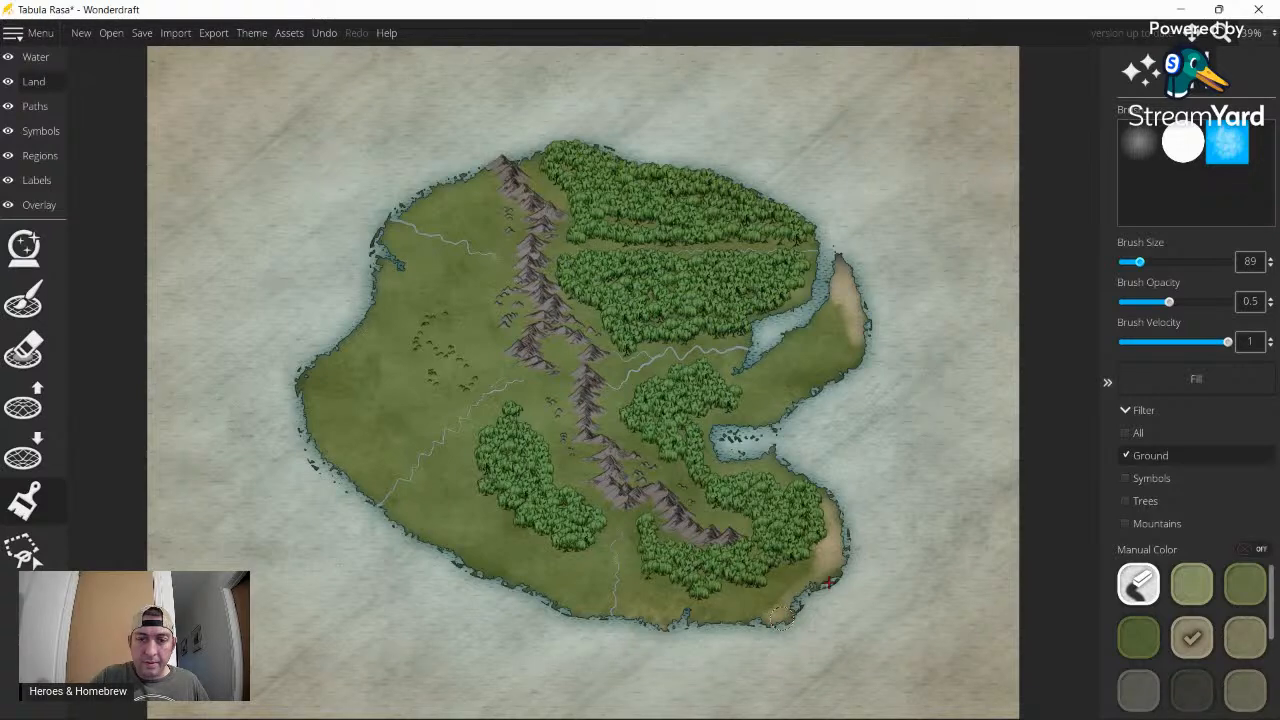
pyautogui.moveTo(813, 583)
pyautogui.mouseDown()
pyautogui.moveTo(773, 580)
pyautogui.moveTo(766, 594)
pyautogui.moveTo(778, 604)
pyautogui.moveTo(782, 592)
pyautogui.mouseUp()
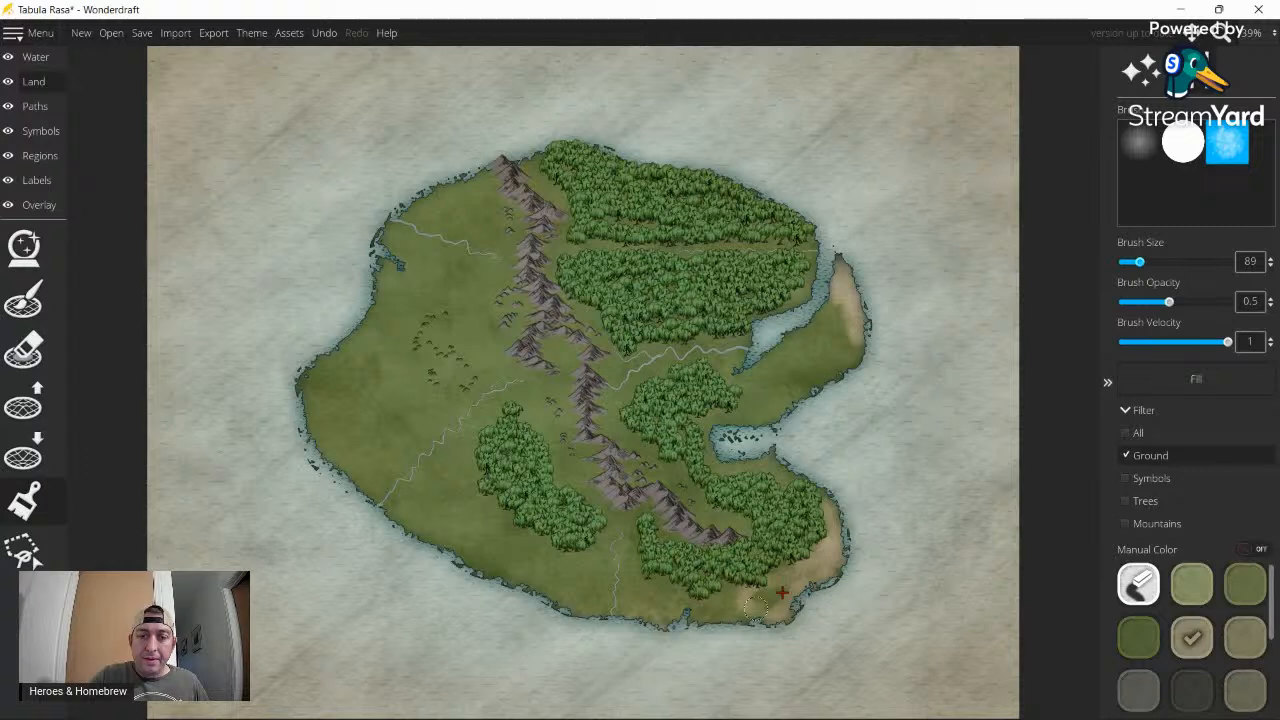
pyautogui.moveTo(782, 592)
pyautogui.mouseDown()
pyautogui.moveTo(804, 571)
pyautogui.moveTo(708, 630)
pyautogui.mouseUp()
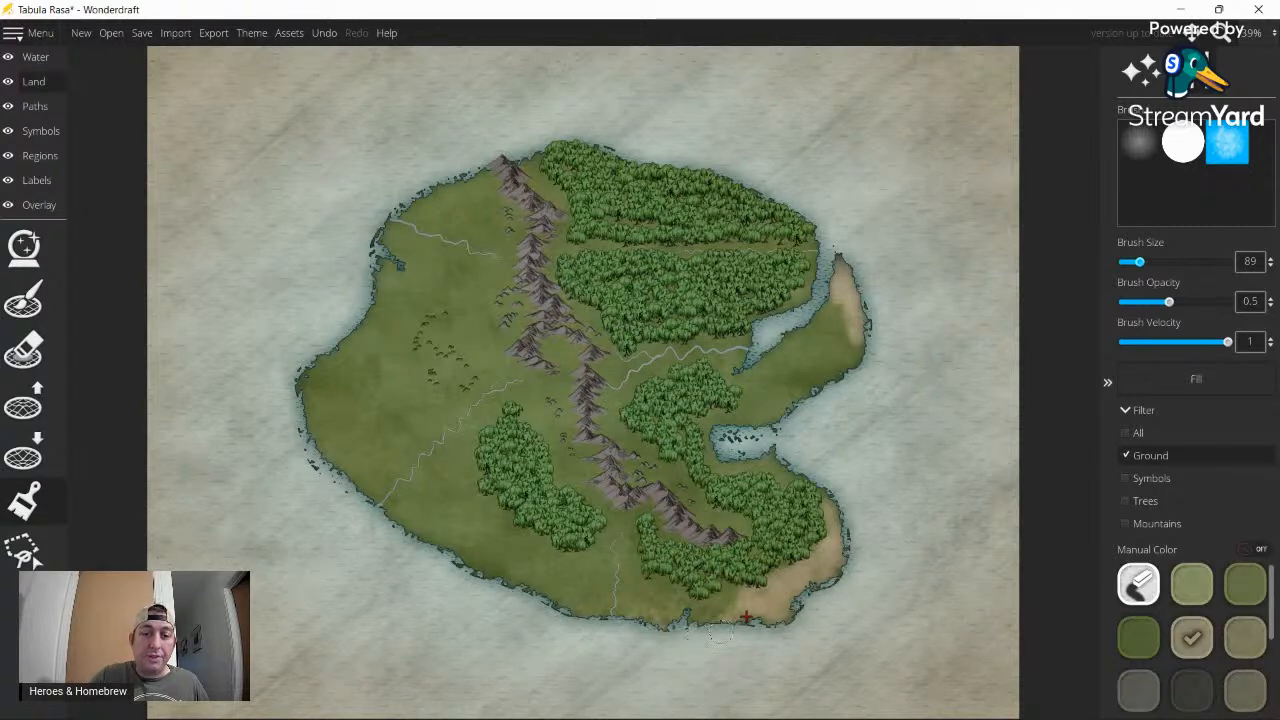
pyautogui.moveTo(694, 604); pyautogui.dragTo(719, 612)
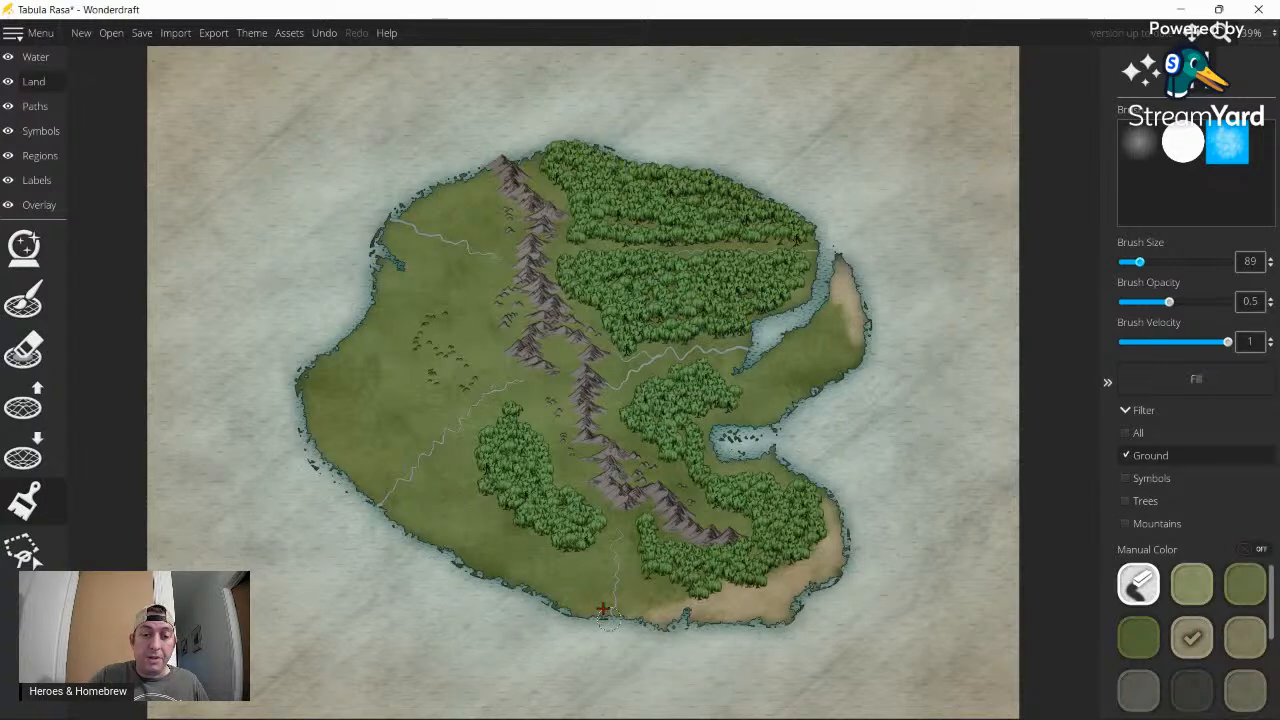
pyautogui.moveTo(604, 609); pyautogui.dragTo(687, 602)
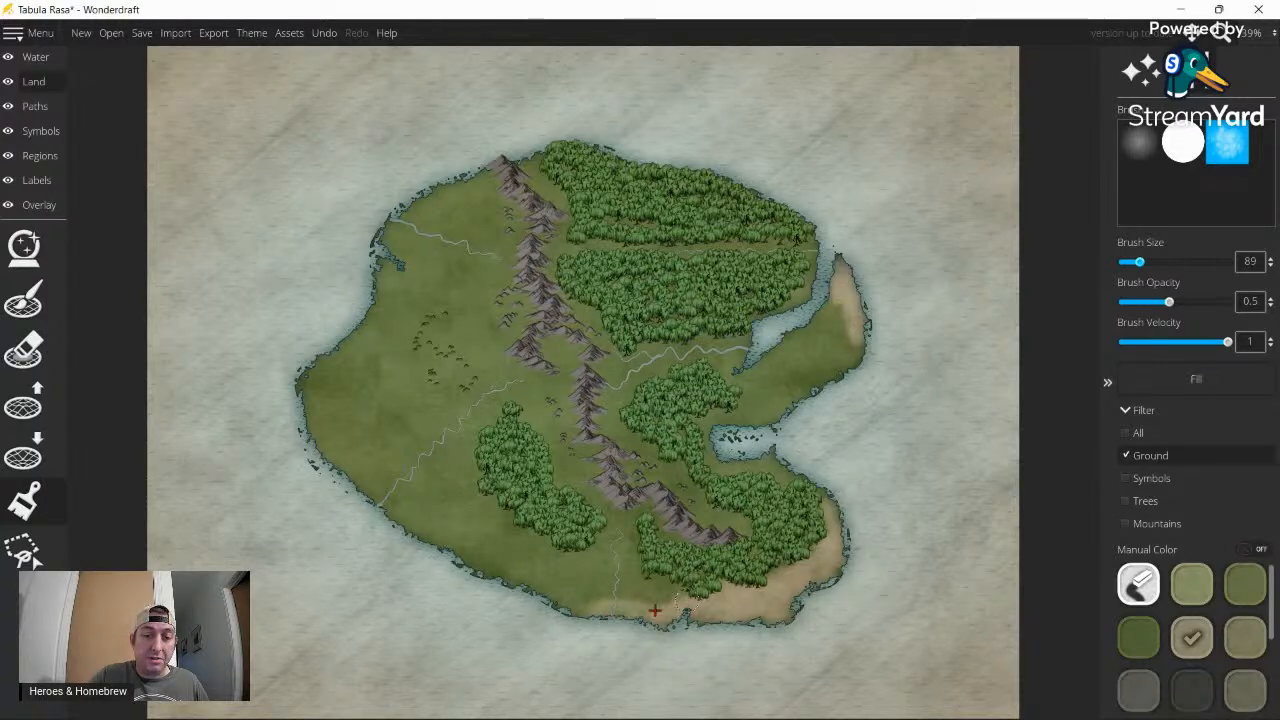
pyautogui.moveTo(598, 606); pyautogui.dragTo(575, 597)
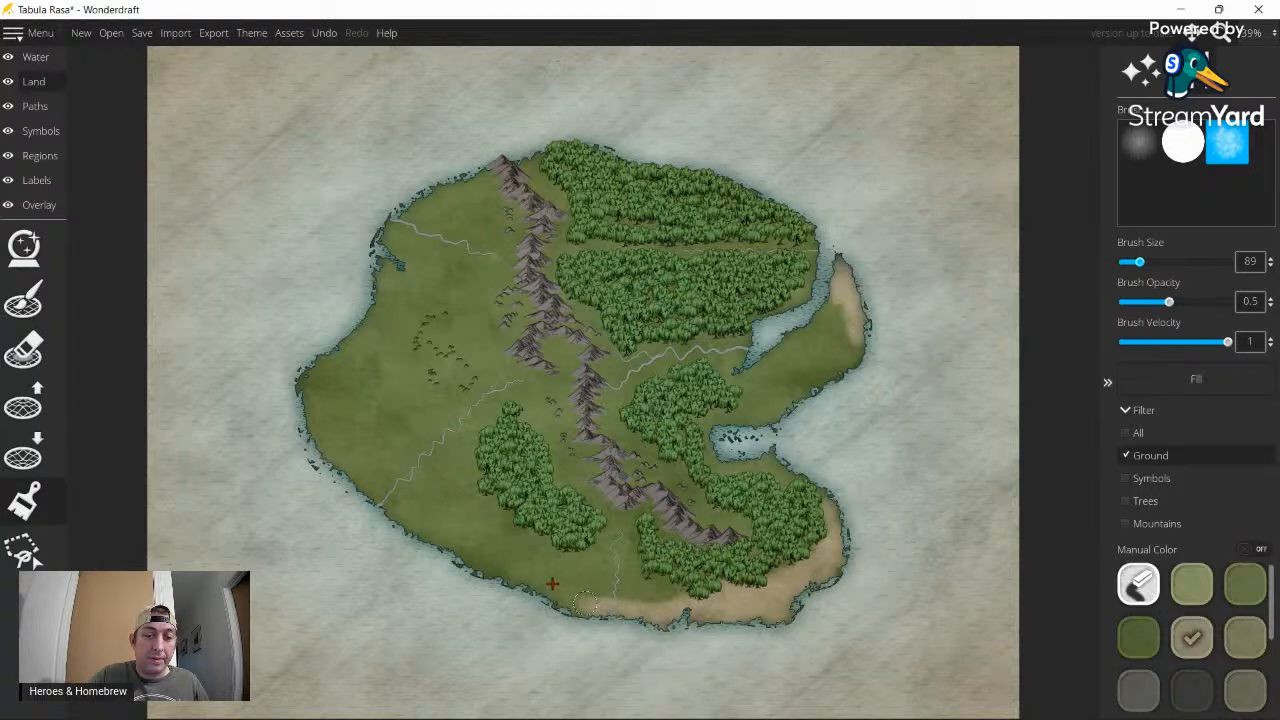
pyautogui.moveTo(585, 603)
pyautogui.mouseDown()
pyautogui.moveTo(513, 578)
pyautogui.moveTo(586, 621)
pyautogui.mouseUp()
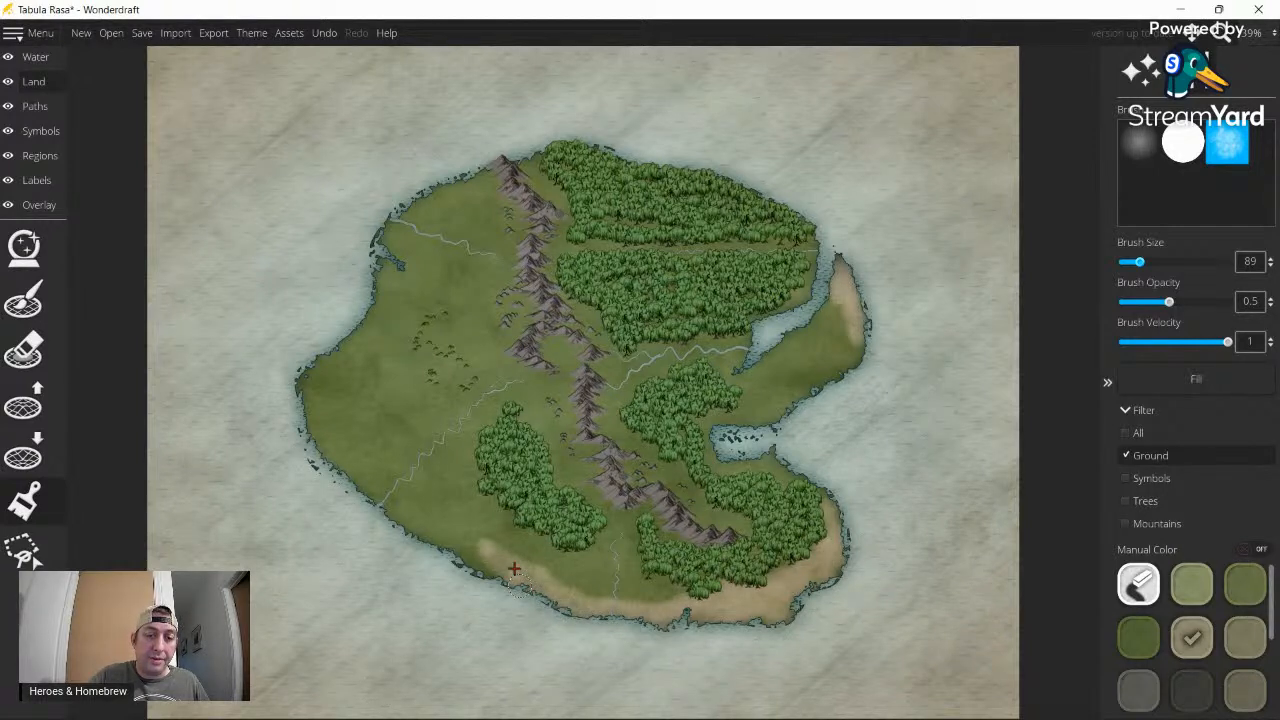
pyautogui.moveTo(514, 569)
pyautogui.mouseDown()
pyautogui.moveTo(531, 569)
pyautogui.moveTo(497, 553)
pyautogui.mouseUp()
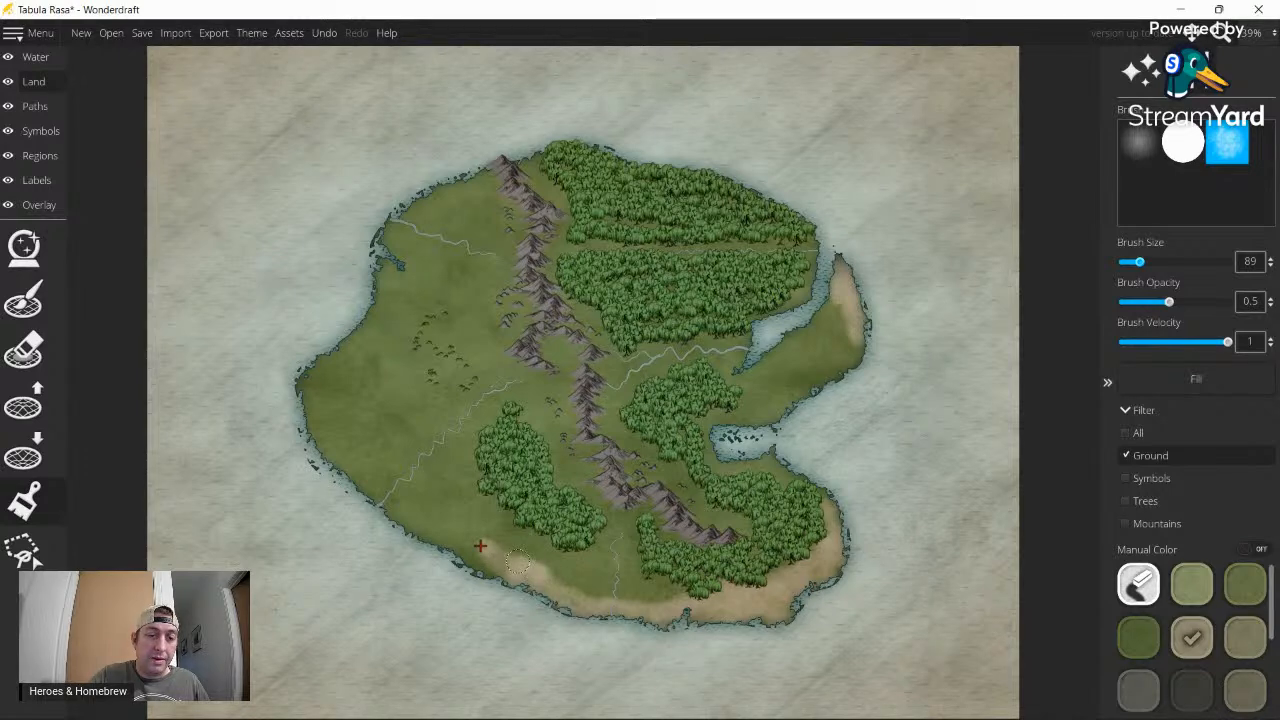
pyautogui.moveTo(480, 545); pyautogui.dragTo(401, 484)
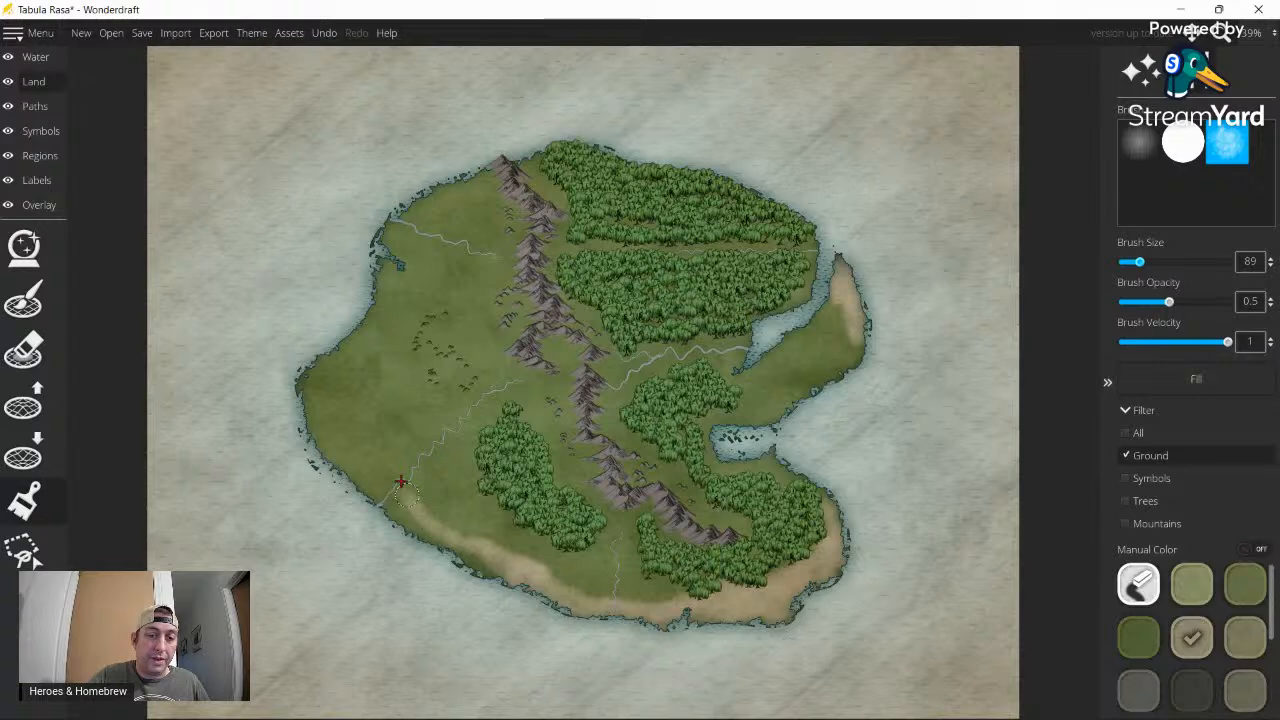
pyautogui.moveTo(401, 481)
pyautogui.mouseDown()
pyautogui.moveTo(386, 499)
pyautogui.moveTo(409, 522)
pyautogui.moveTo(495, 571)
pyautogui.moveTo(468, 562)
pyautogui.mouseUp()
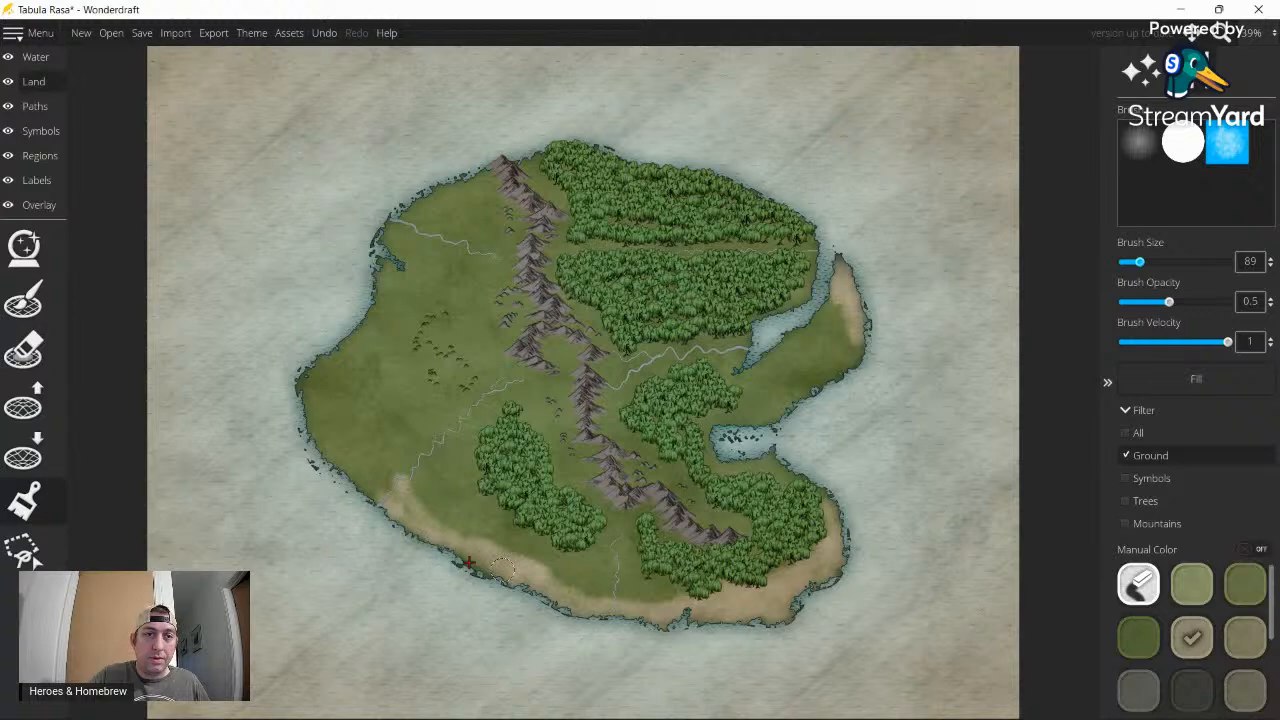
pyautogui.click(325, 34)
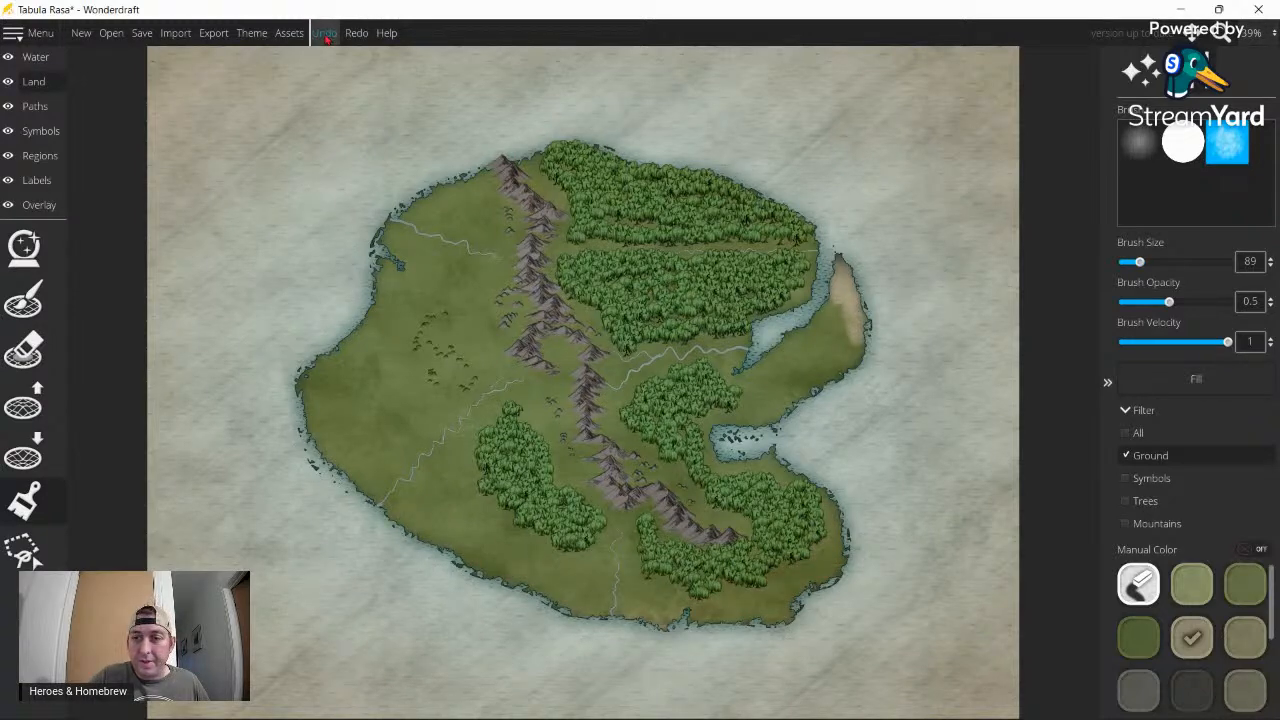
# - Paint a sandy shore with the solid round brush from the southeast coast beside the forest to the mouth of the southern river
pyautogui.click(1180, 138)
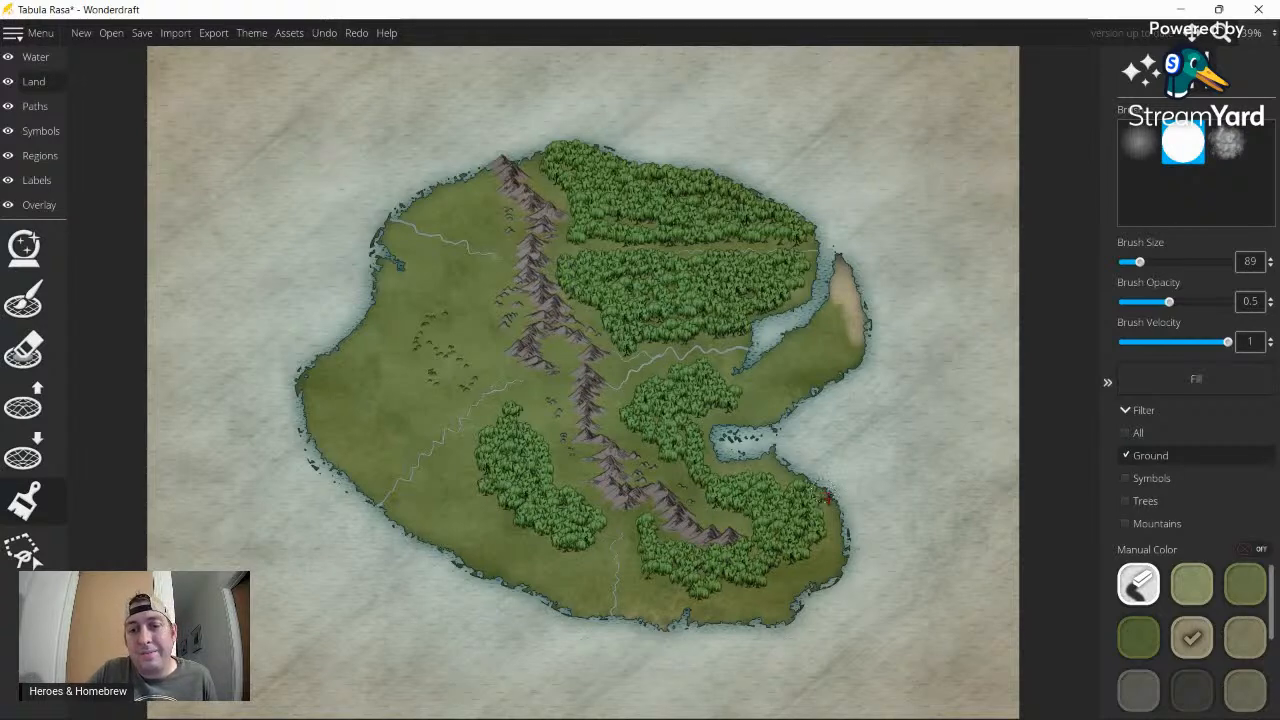
pyautogui.moveTo(828, 498)
pyautogui.mouseDown()
pyautogui.moveTo(828, 576)
pyautogui.moveTo(816, 586)
pyautogui.mouseUp()
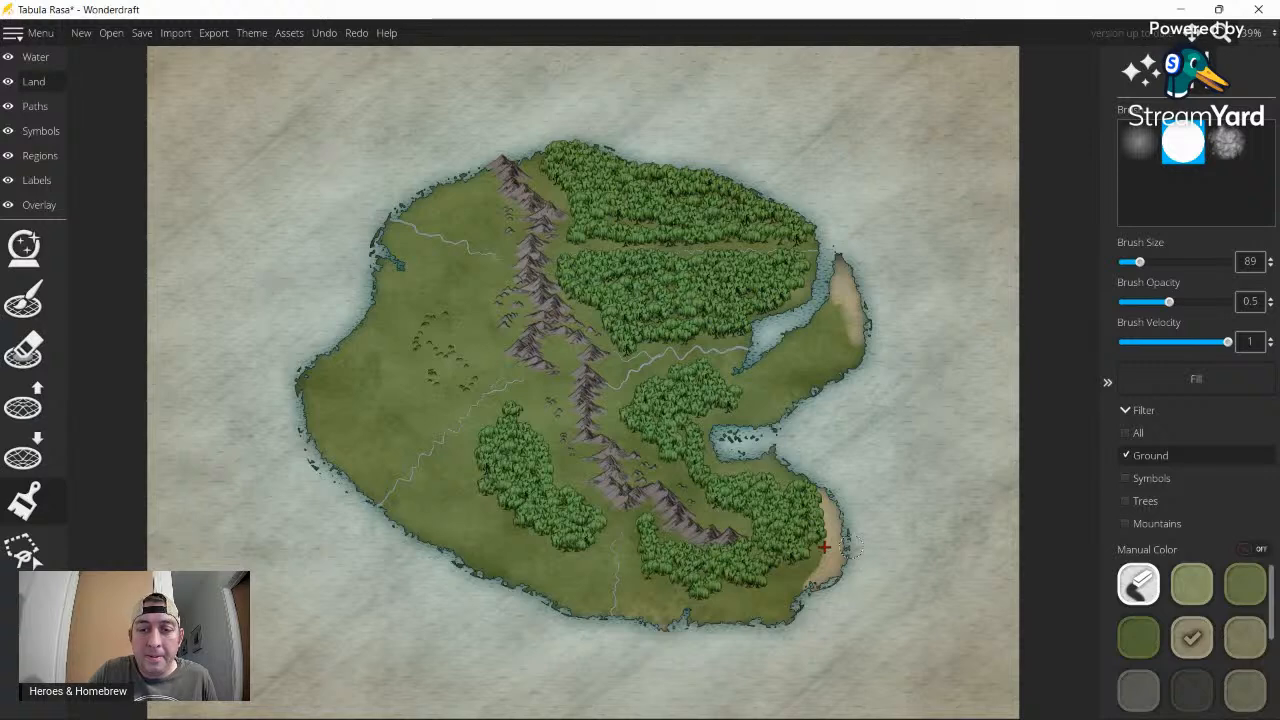
pyautogui.moveTo(824, 546)
pyautogui.mouseDown()
pyautogui.moveTo(743, 597)
pyautogui.moveTo(720, 594)
pyautogui.moveTo(780, 604)
pyautogui.moveTo(815, 576)
pyautogui.moveTo(785, 599)
pyautogui.moveTo(823, 600)
pyautogui.moveTo(828, 583)
pyautogui.mouseUp()
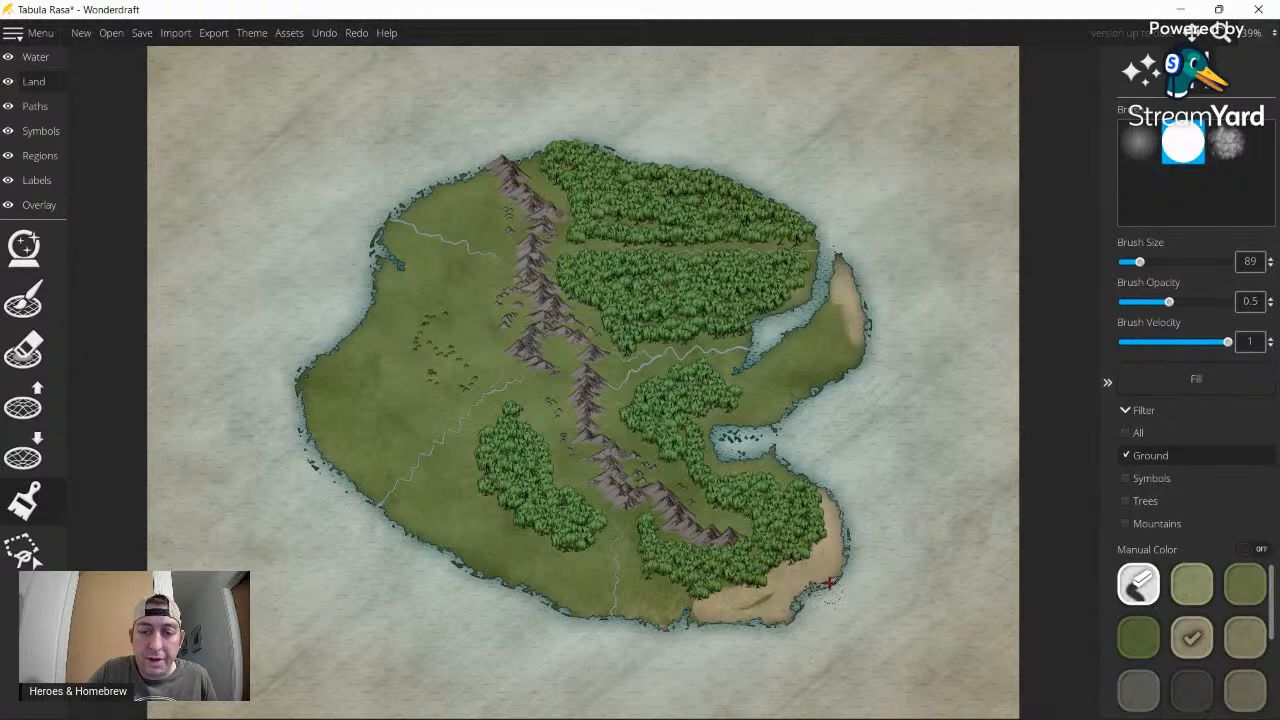
pyautogui.moveTo(765, 599); pyautogui.dragTo(676, 614)
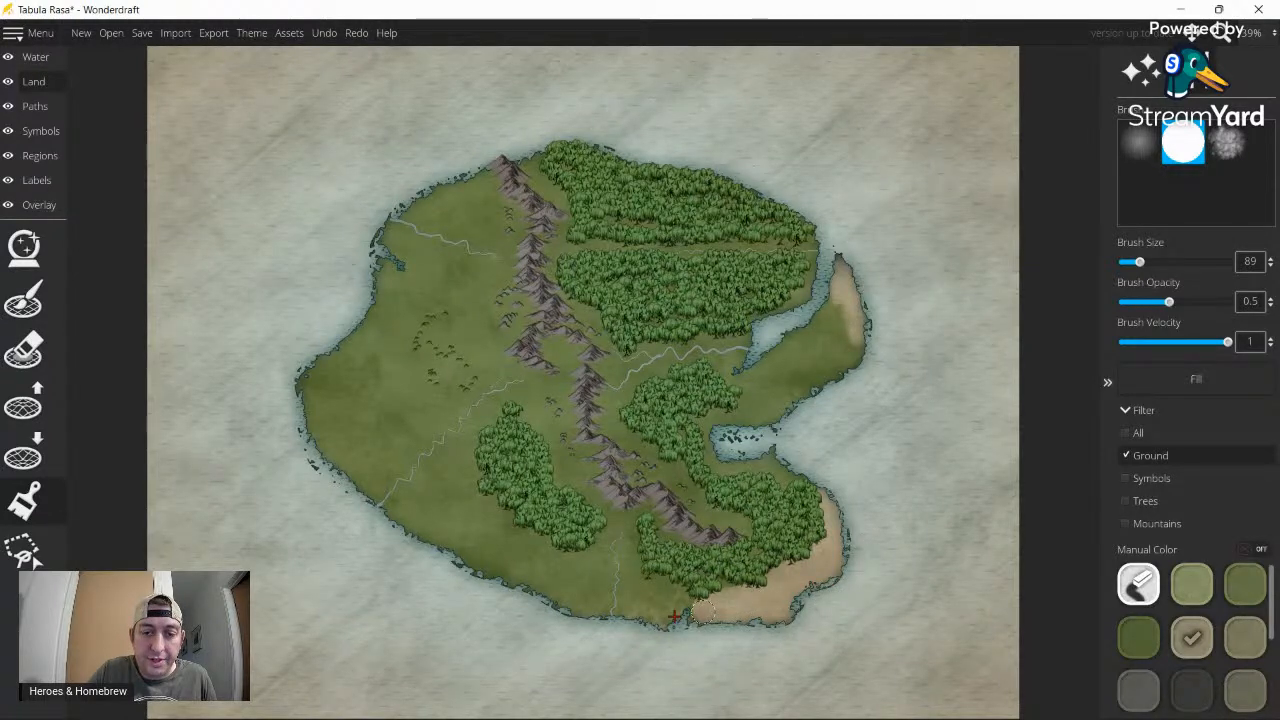
pyautogui.click(674, 609)
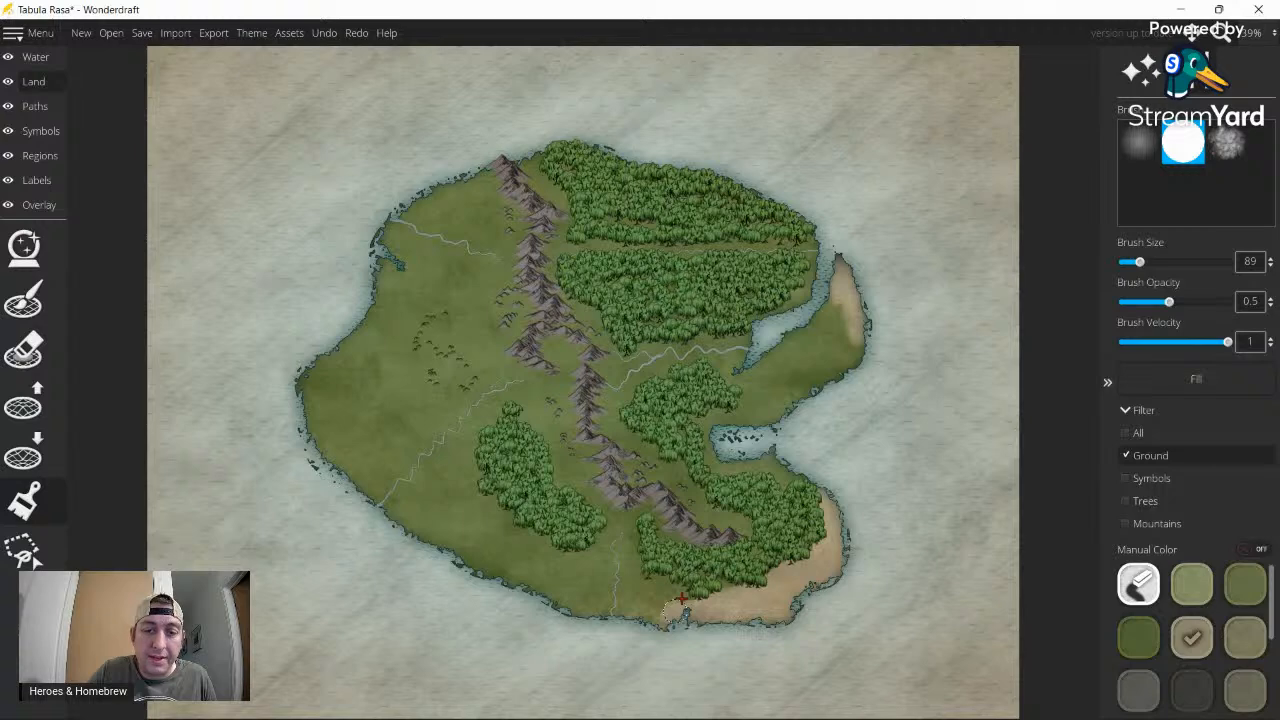
pyautogui.click(680, 599)
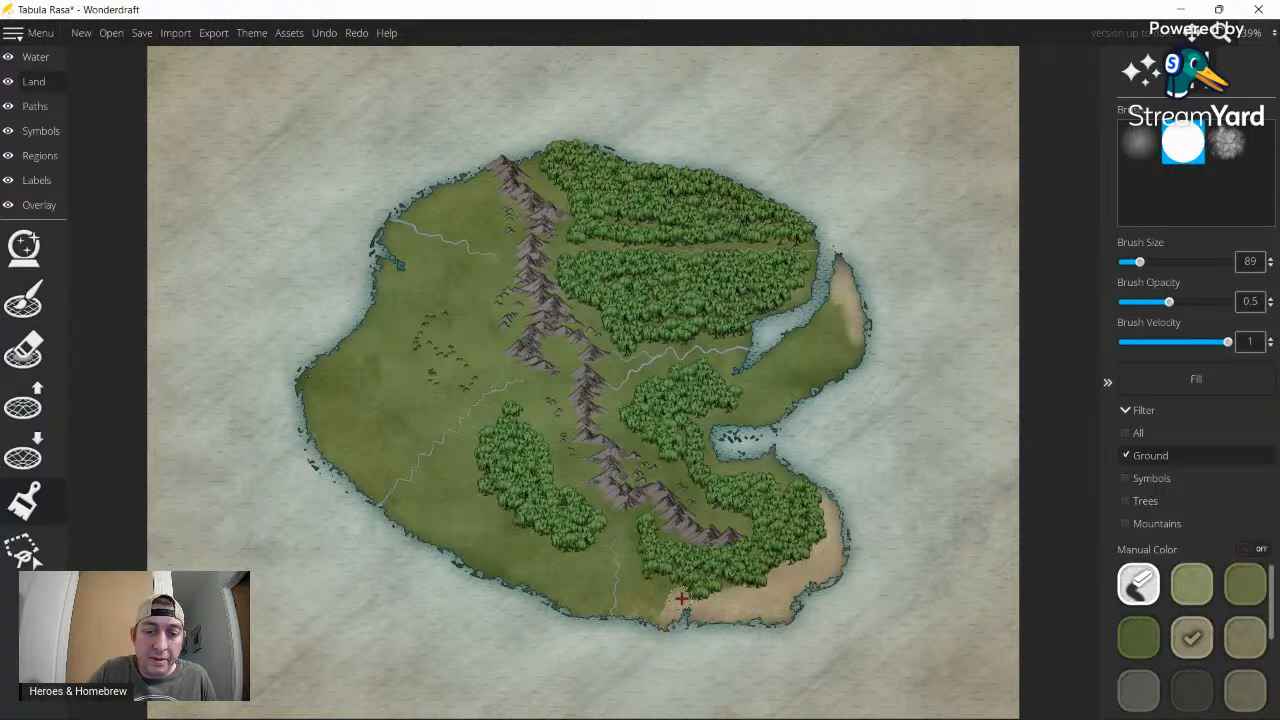
pyautogui.moveTo(681, 599)
pyautogui.mouseDown()
pyautogui.moveTo(633, 606)
pyautogui.moveTo(677, 596)
pyautogui.moveTo(660, 592)
pyautogui.mouseUp()
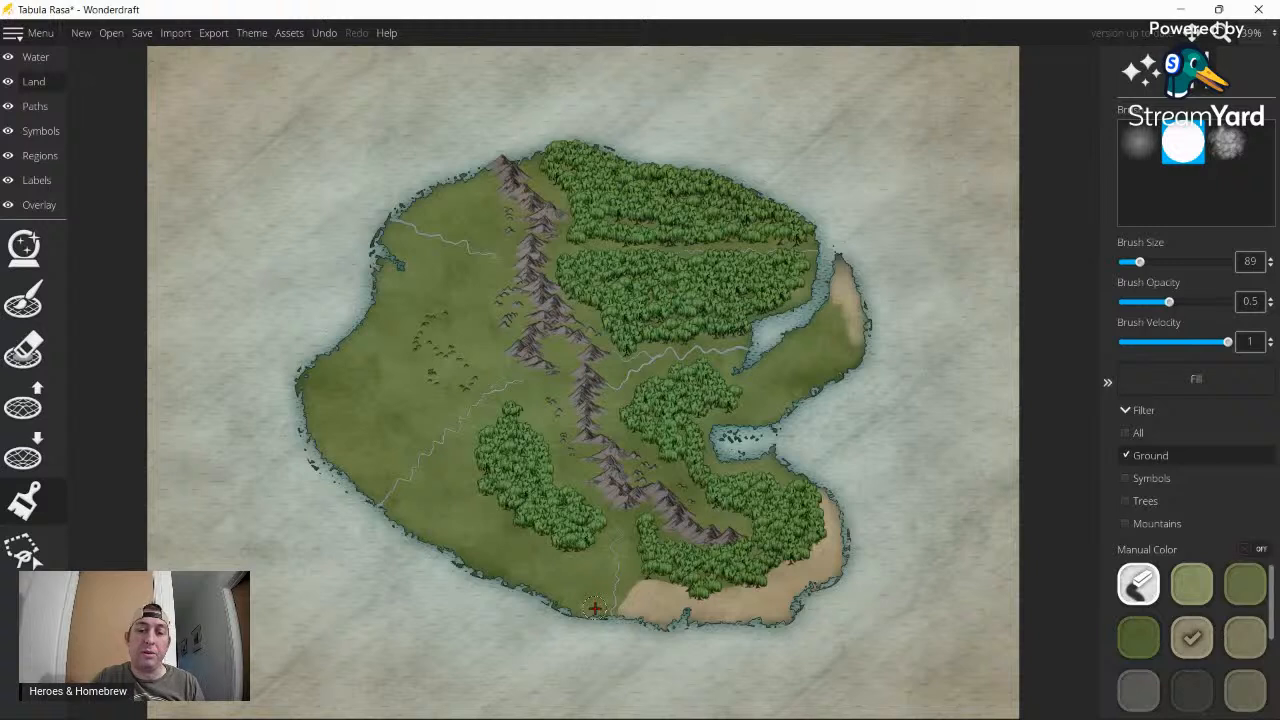
# - Continue the sandy shore west of the southern river along the southwest and west coasts up to the northwest inlet, leaving the river mouths green
pyautogui.moveTo(594, 607)
pyautogui.mouseDown()
pyautogui.moveTo(537, 607)
pyautogui.moveTo(547, 580)
pyautogui.moveTo(595, 591)
pyautogui.moveTo(499, 570)
pyautogui.moveTo(517, 584)
pyautogui.moveTo(555, 599)
pyautogui.moveTo(470, 552)
pyautogui.moveTo(410, 538)
pyautogui.moveTo(398, 508)
pyautogui.moveTo(570, 591)
pyautogui.mouseUp()
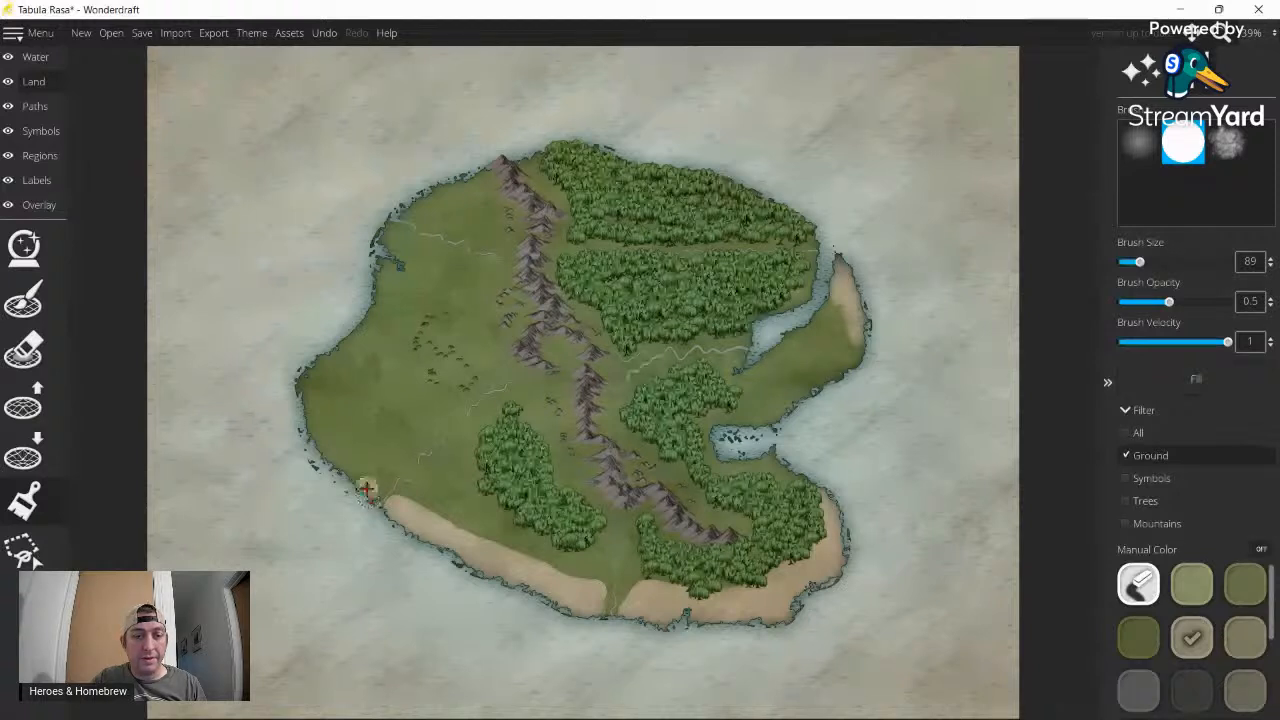
pyautogui.moveTo(372, 497)
pyautogui.mouseDown()
pyautogui.moveTo(305, 389)
pyautogui.moveTo(374, 316)
pyautogui.moveTo(389, 262)
pyautogui.moveTo(378, 264)
pyautogui.moveTo(405, 281)
pyautogui.moveTo(401, 298)
pyautogui.moveTo(349, 337)
pyautogui.mouseUp()
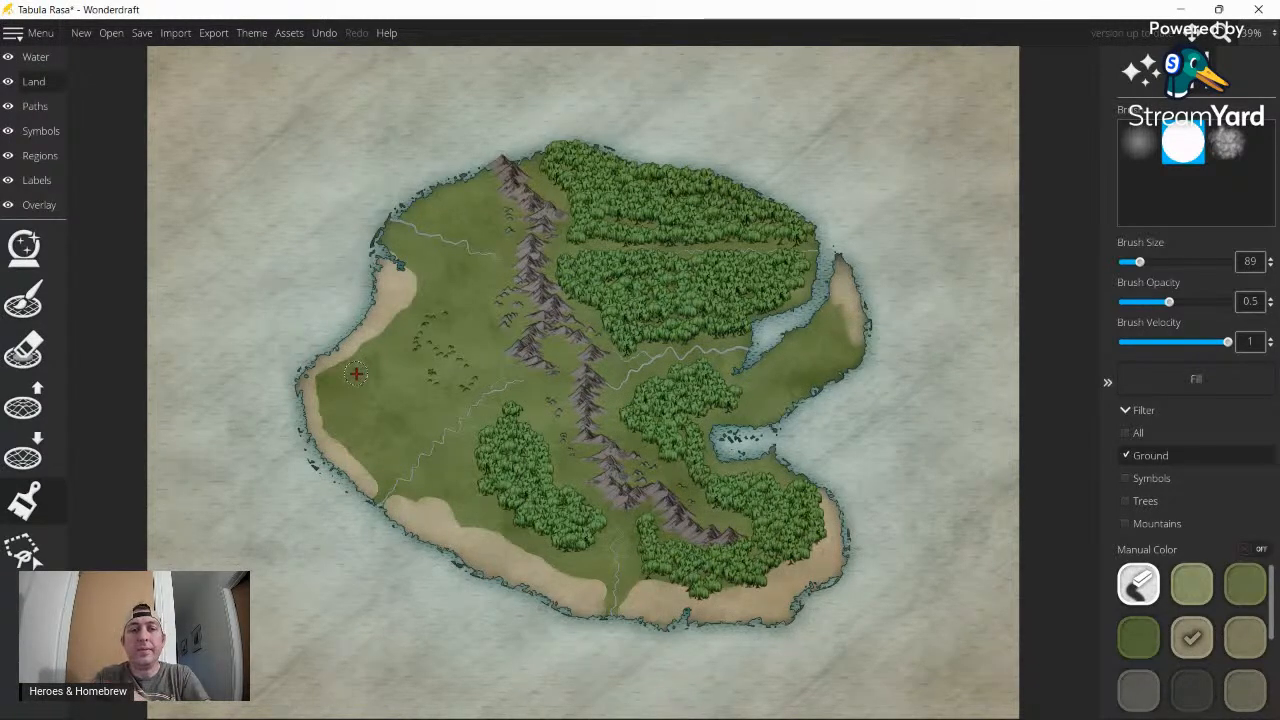
# - Place a row of small mountain symbols at size 55 along the northwest coast, from the river mouth to the range's northern end
pyautogui.click(38, 131)
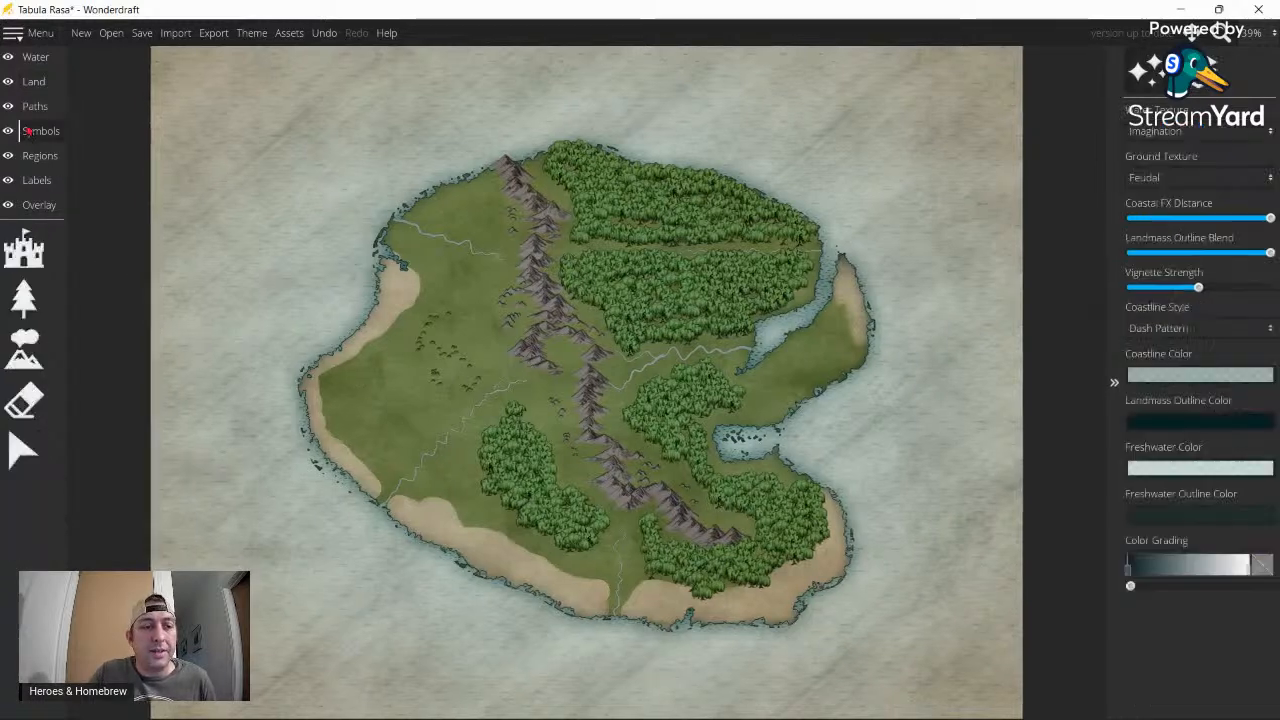
pyautogui.click(20, 363)
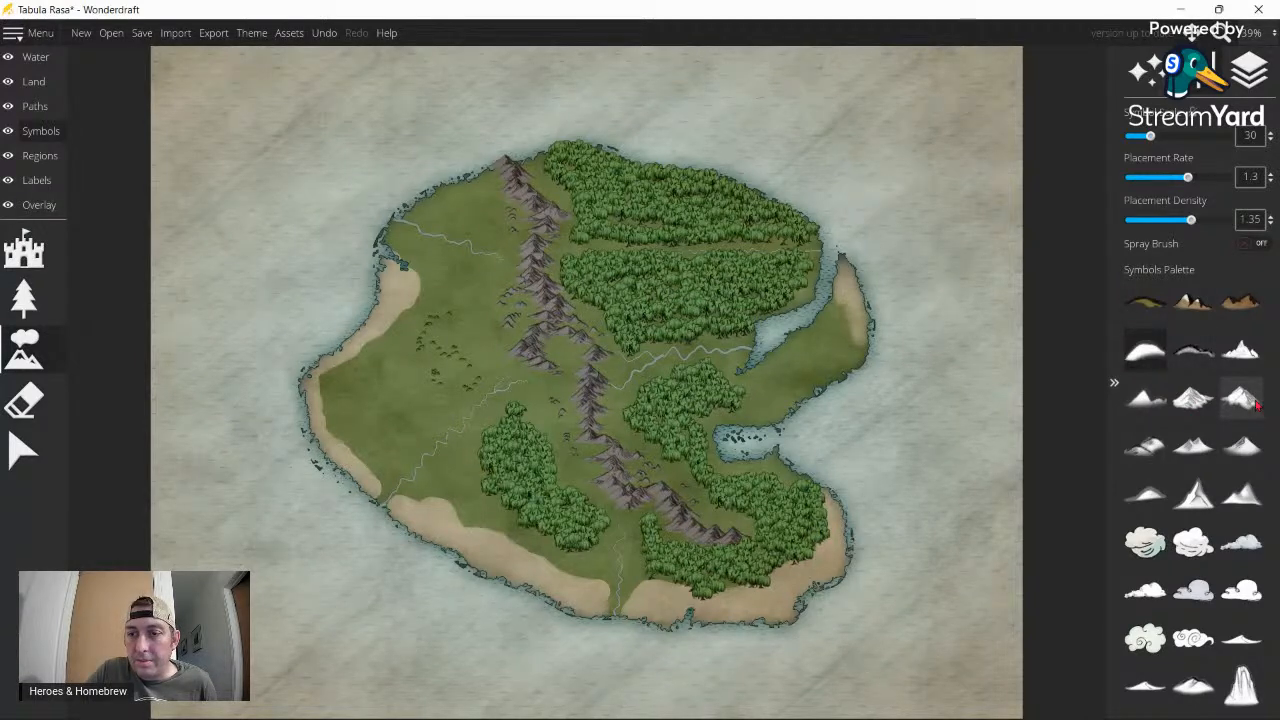
pyautogui.click(1149, 402)
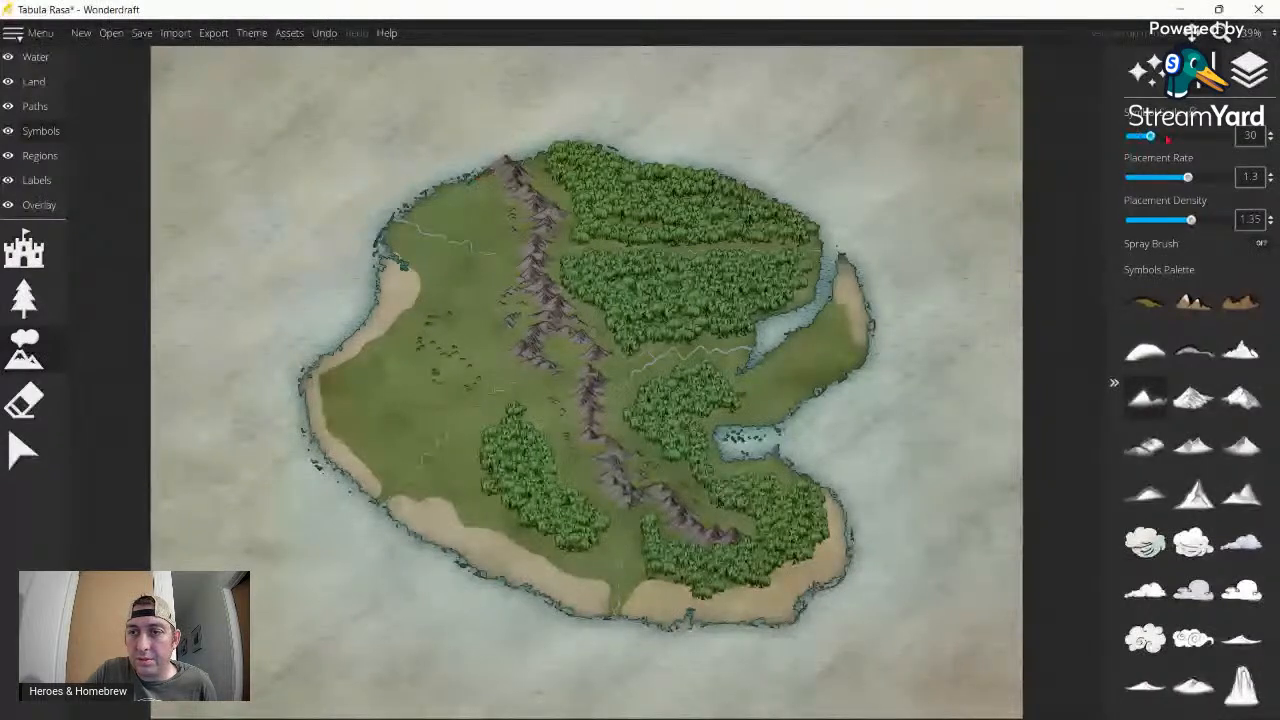
pyautogui.click(1165, 137)
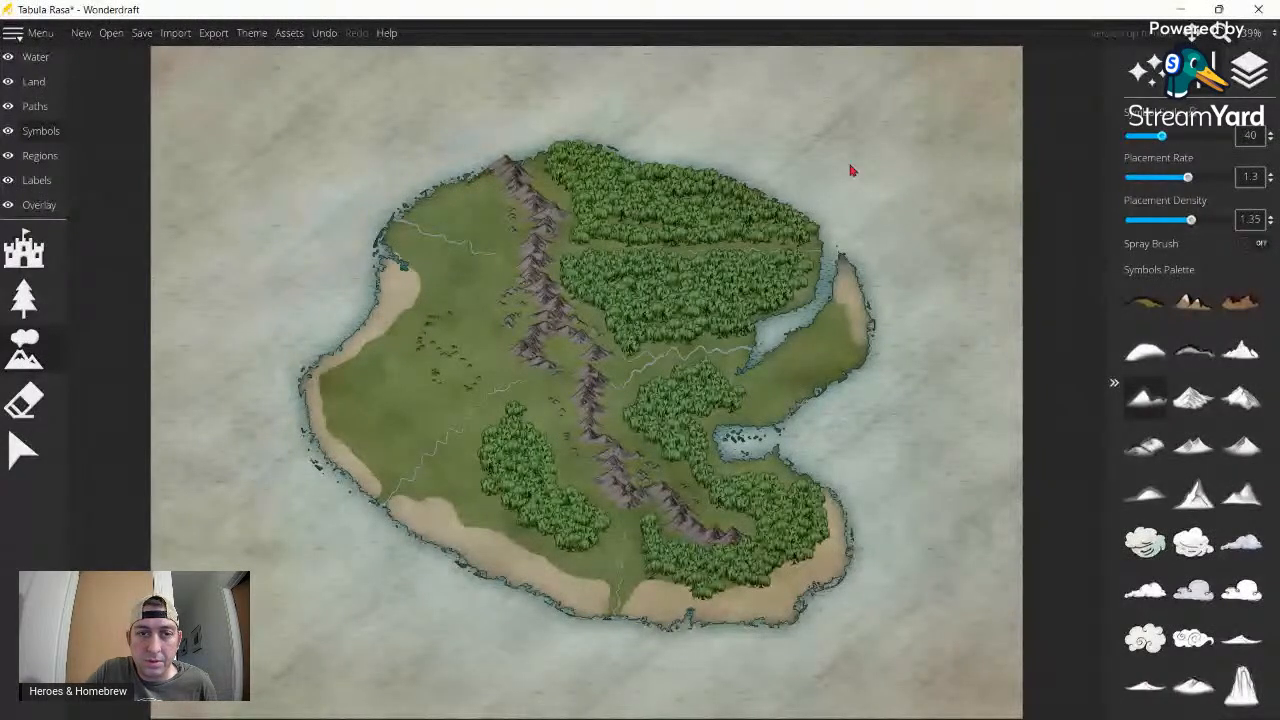
pyautogui.press(']')
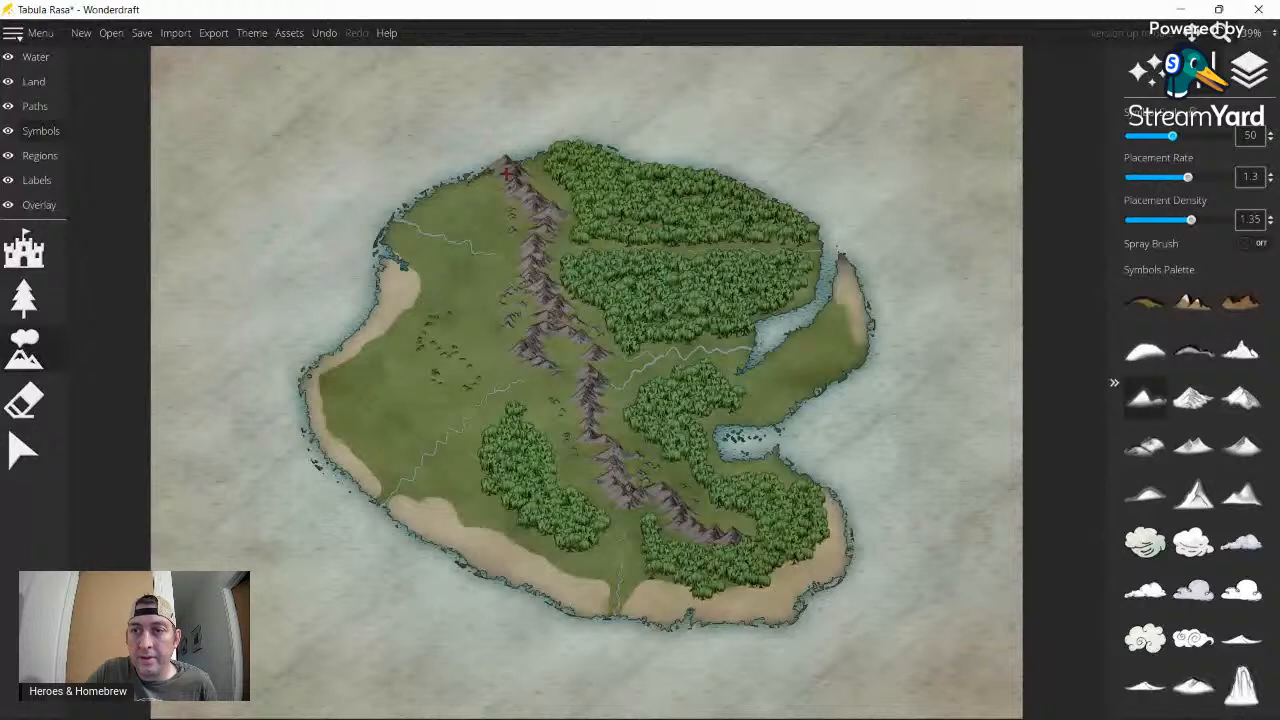
pyautogui.click(1270, 131)
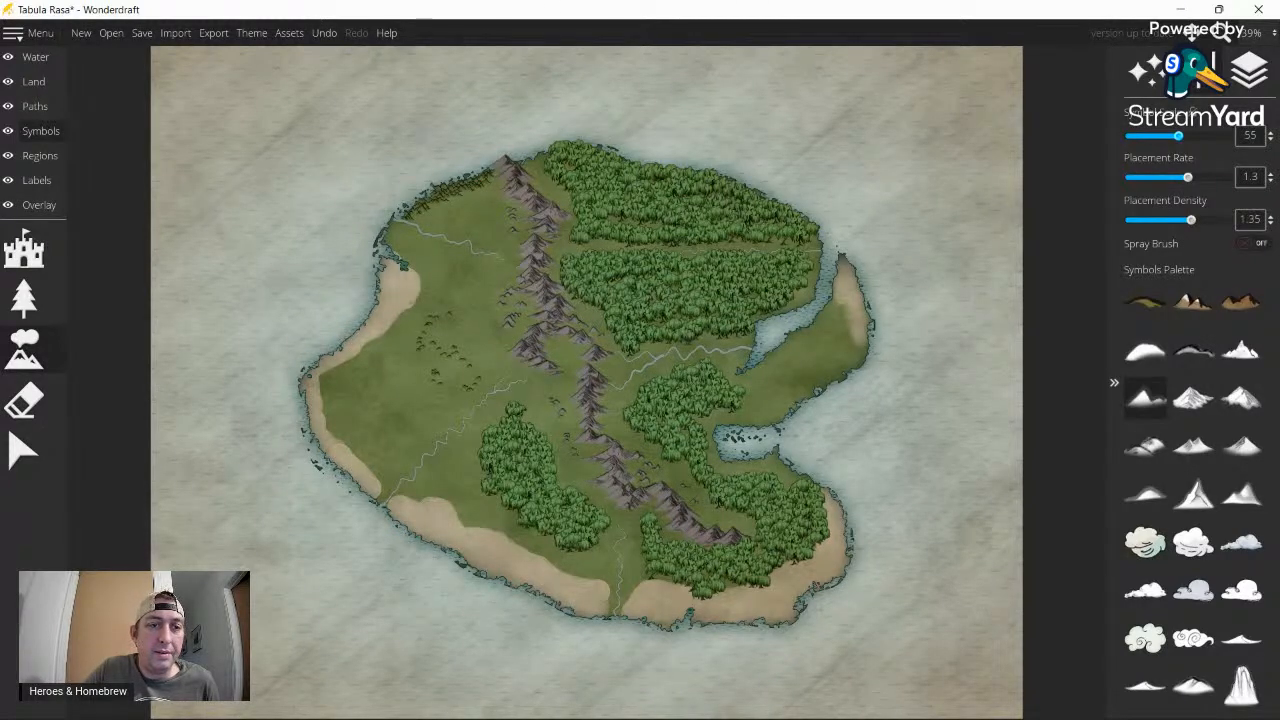
# - Paint the northwest coastal mountains light grey with the textured brush at size 89, filtered to mountains only
pyautogui.click(36, 83)
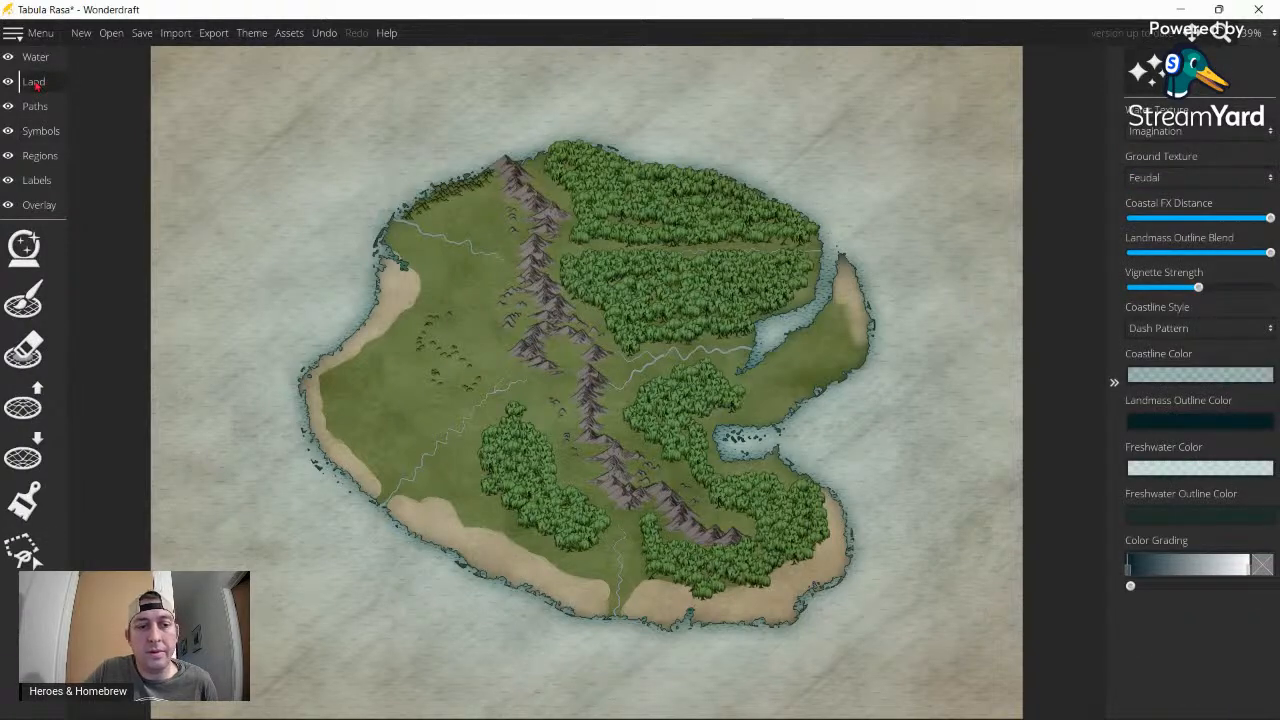
pyautogui.click(24, 500)
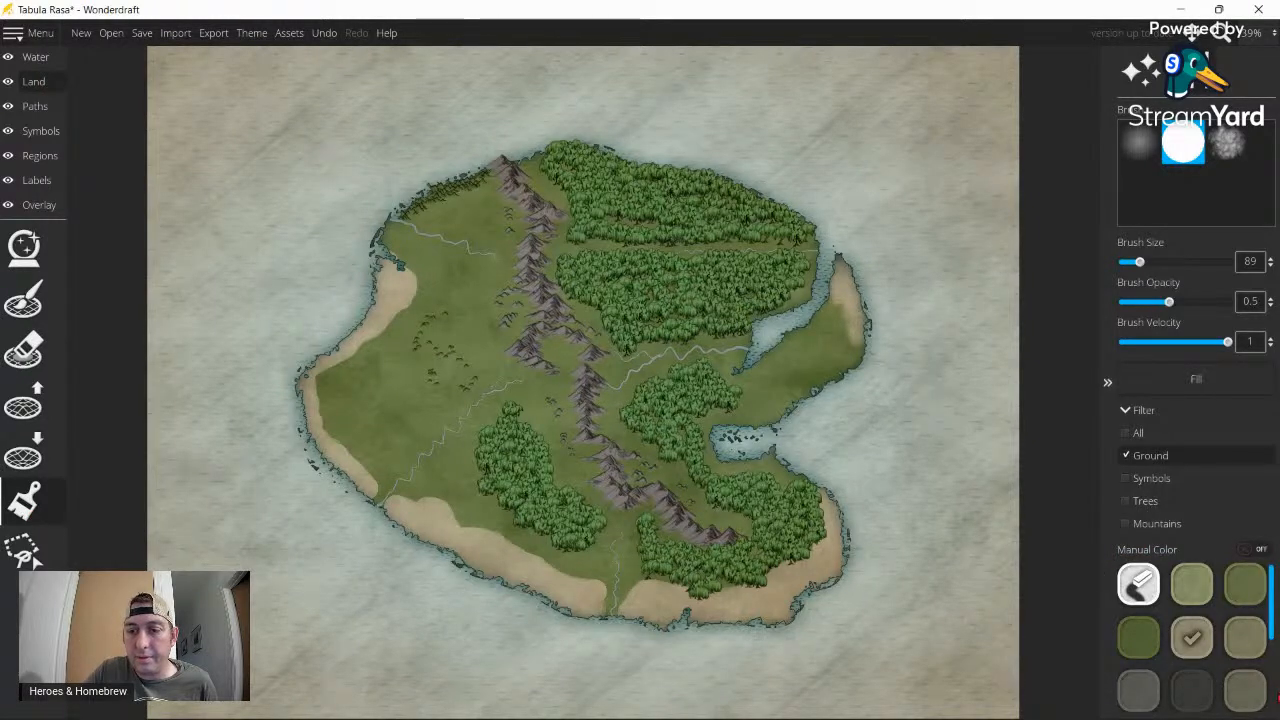
pyautogui.scroll(-2, 1277, 698)
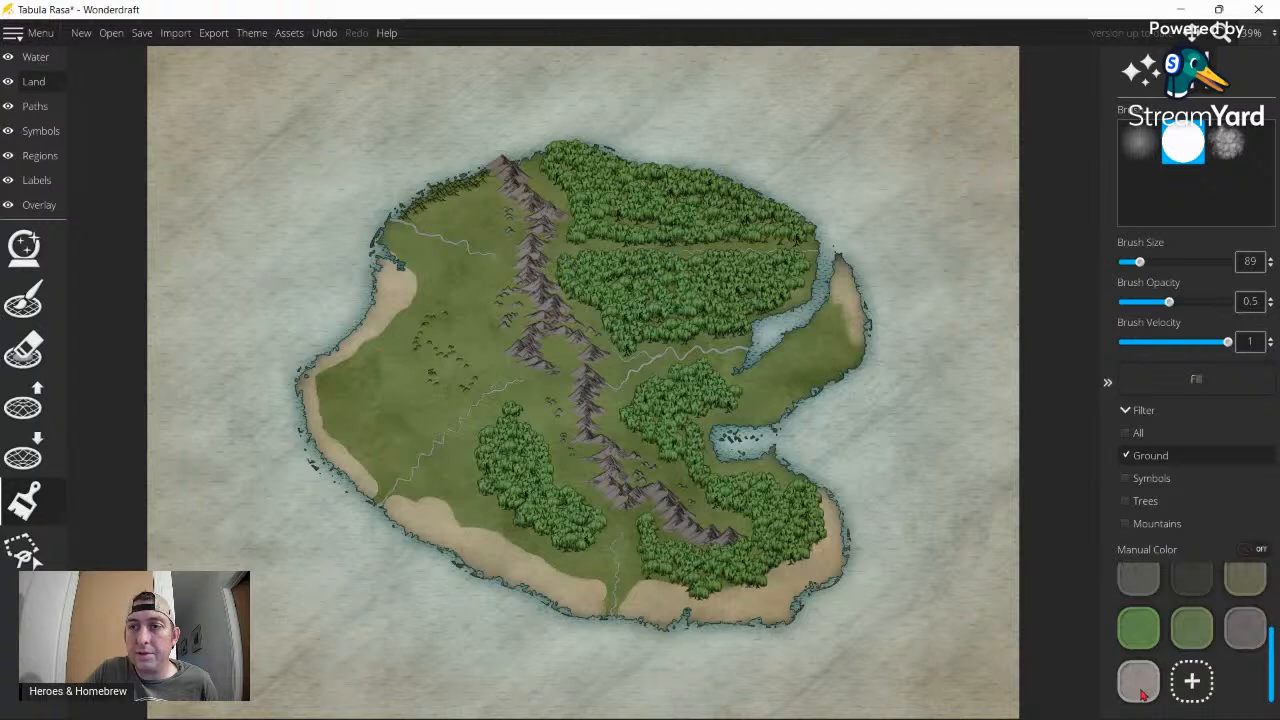
pyautogui.click(1140, 688)
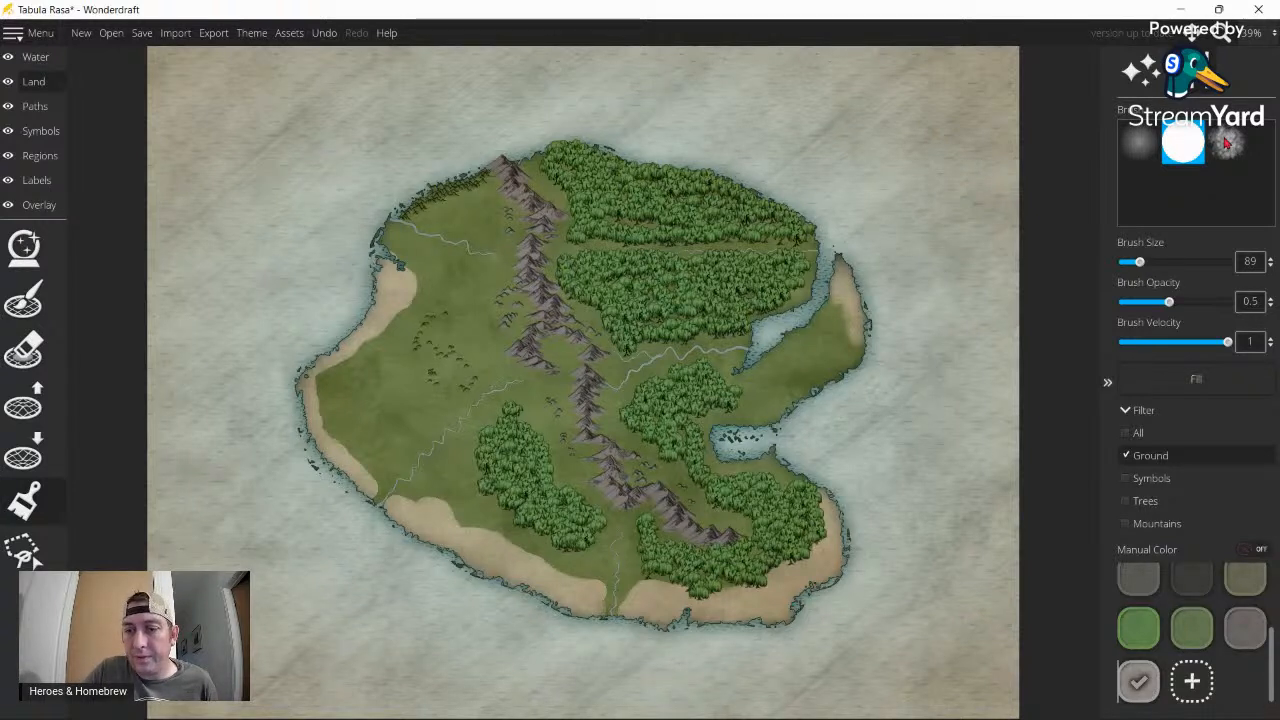
pyautogui.click(1227, 143)
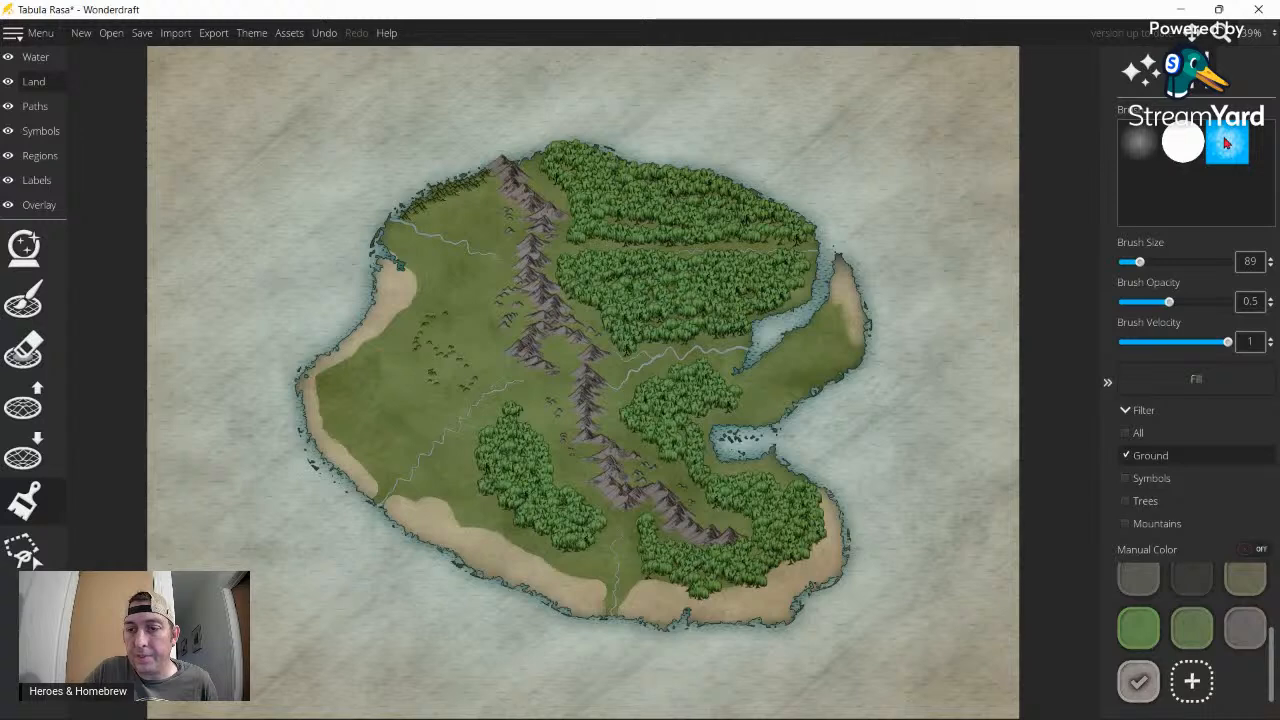
pyautogui.click(1127, 523)
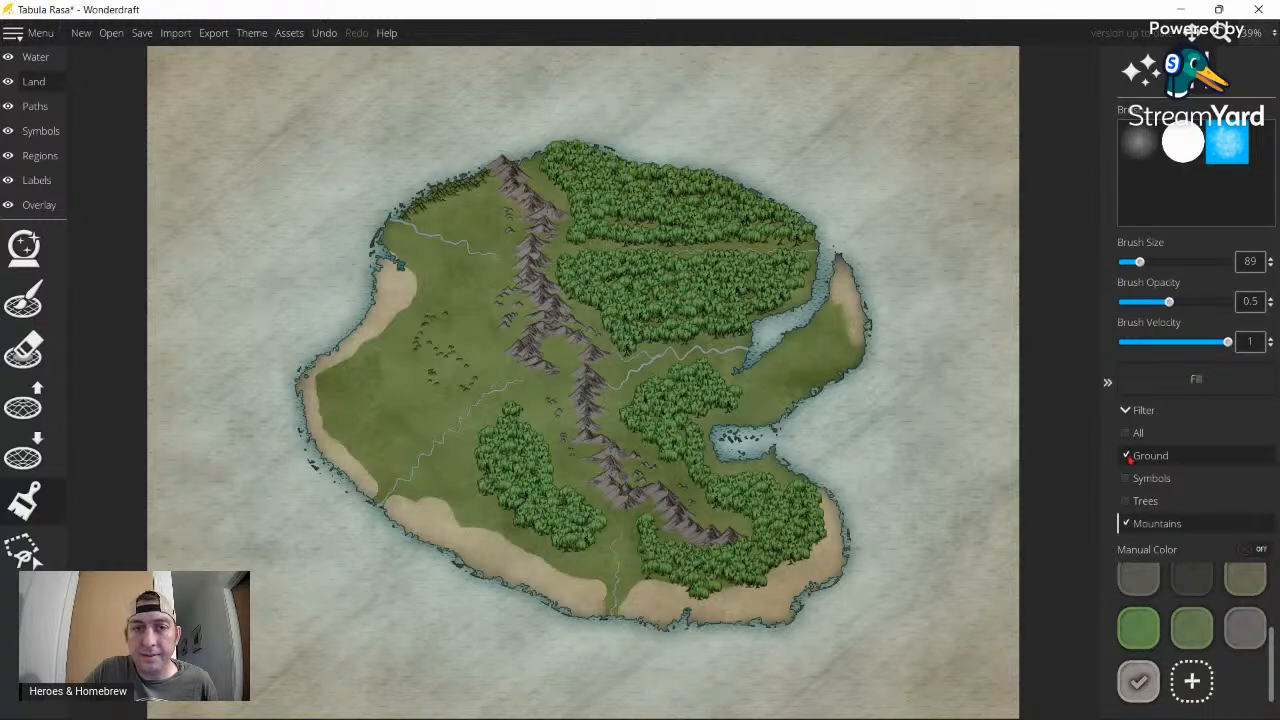
pyautogui.click(1129, 457)
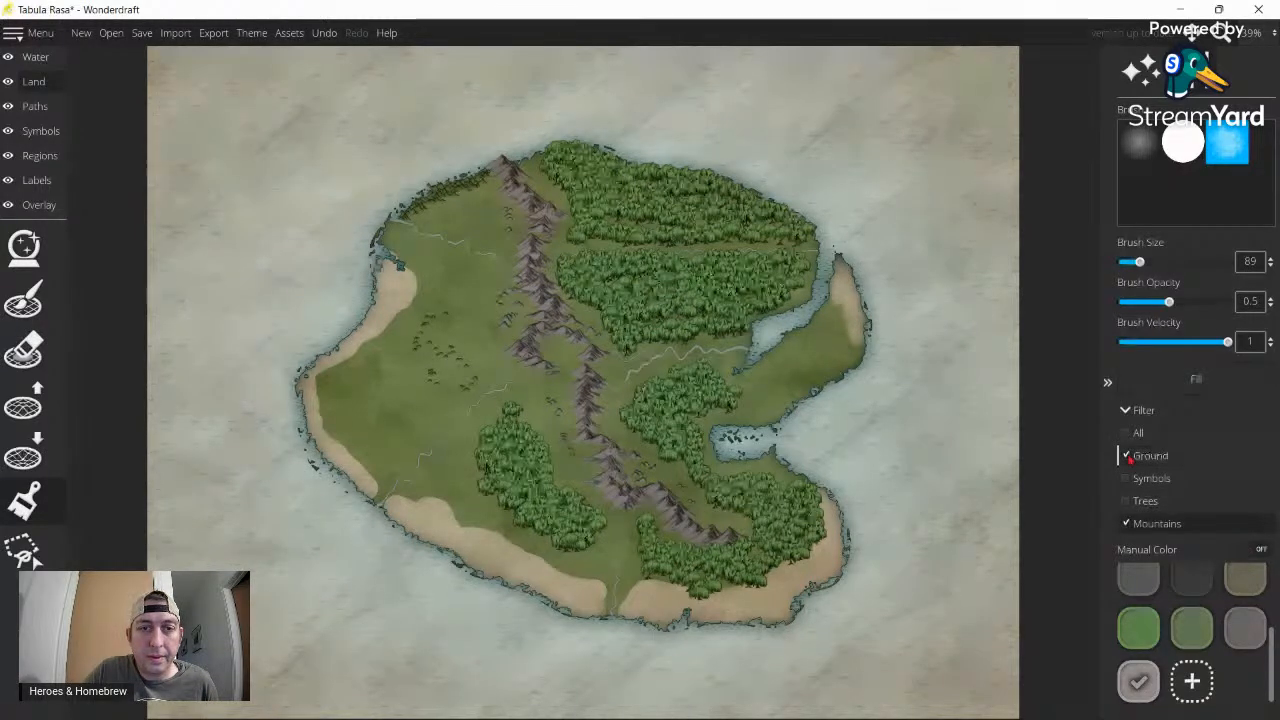
pyautogui.click(1128, 456)
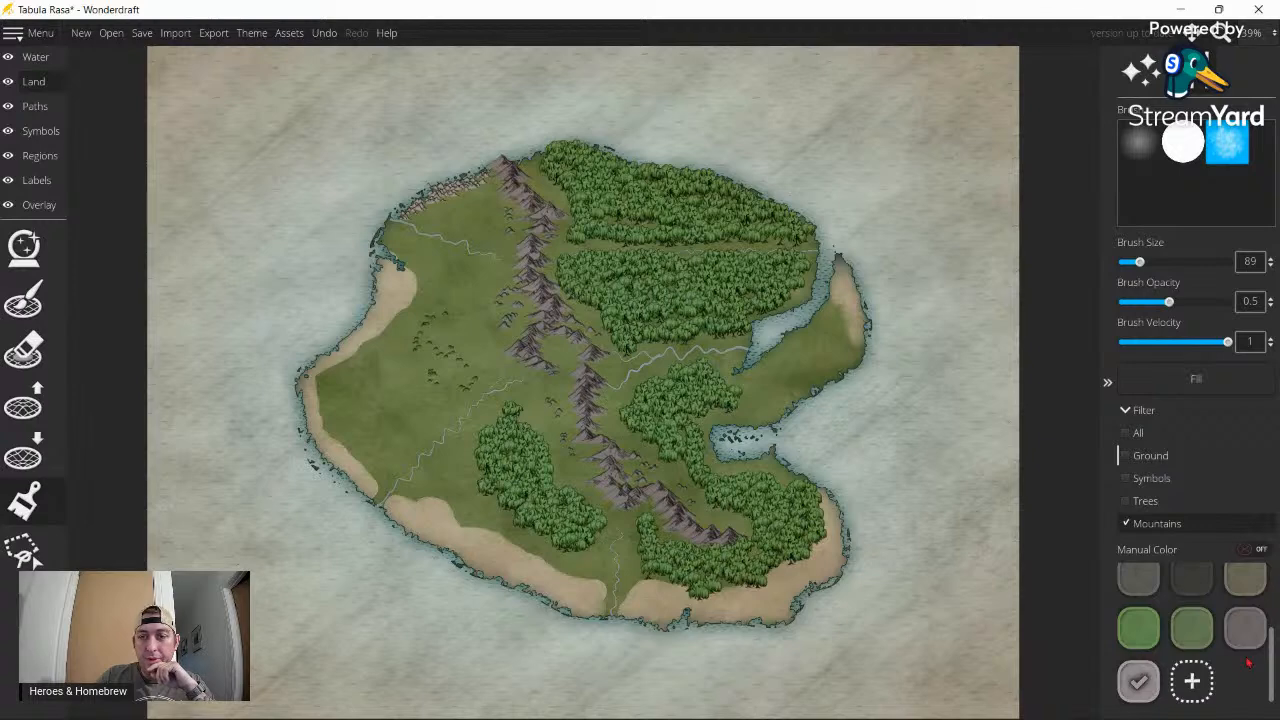
# - Shade the ground around the central mountain range dark grey #42423f with the soft round brush at size 50 and opacity 0.23, filtered to ground only
pyautogui.moveTo(1273, 655); pyautogui.dragTo(1274, 609)
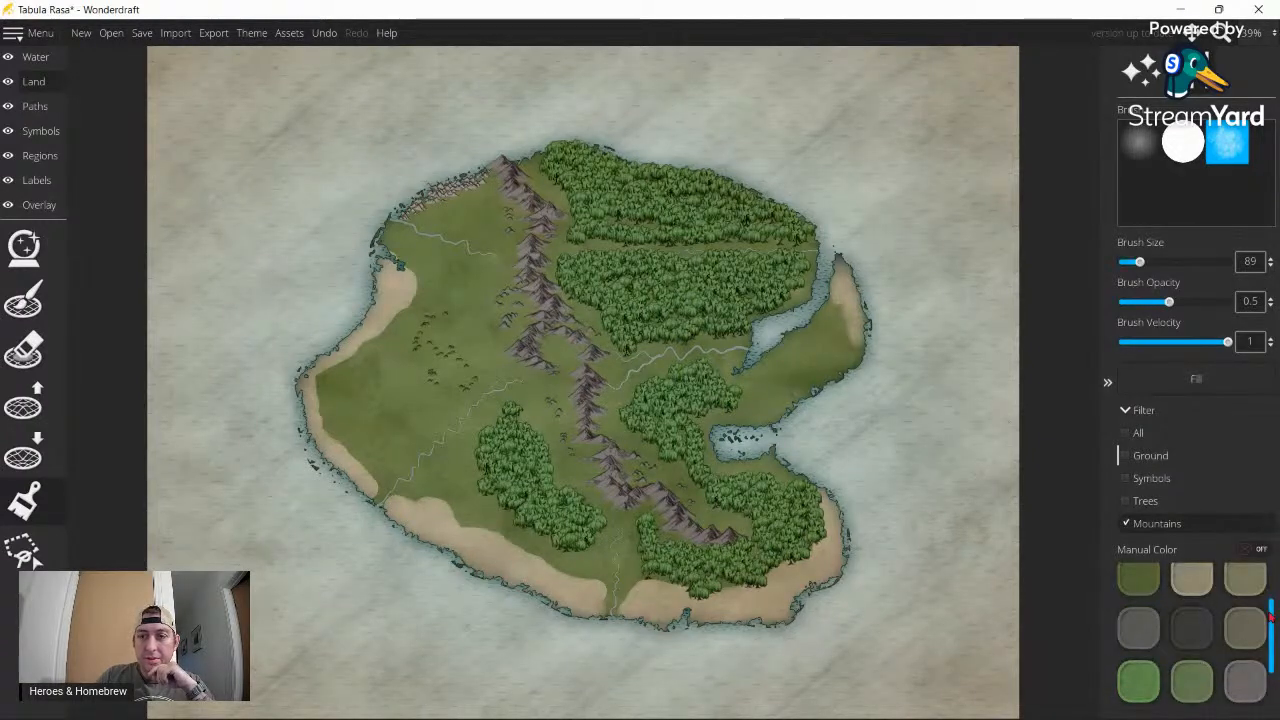
pyautogui.click(1197, 630)
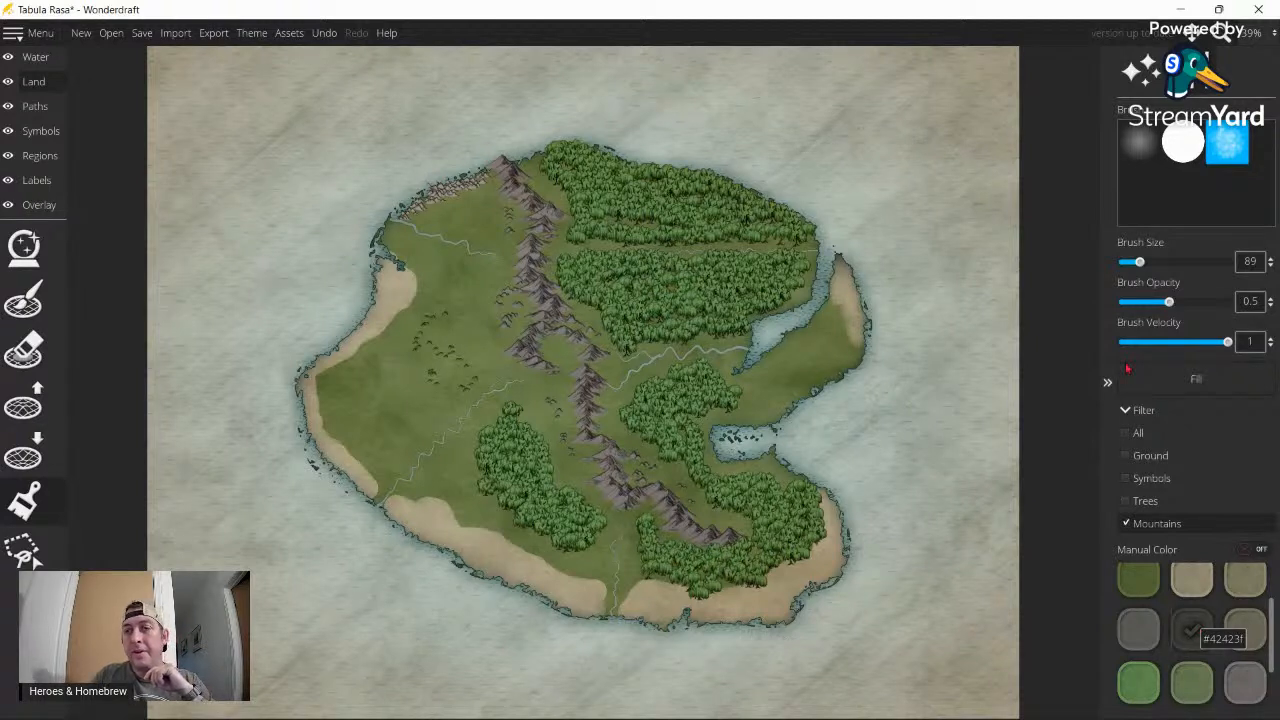
pyautogui.click(1137, 143)
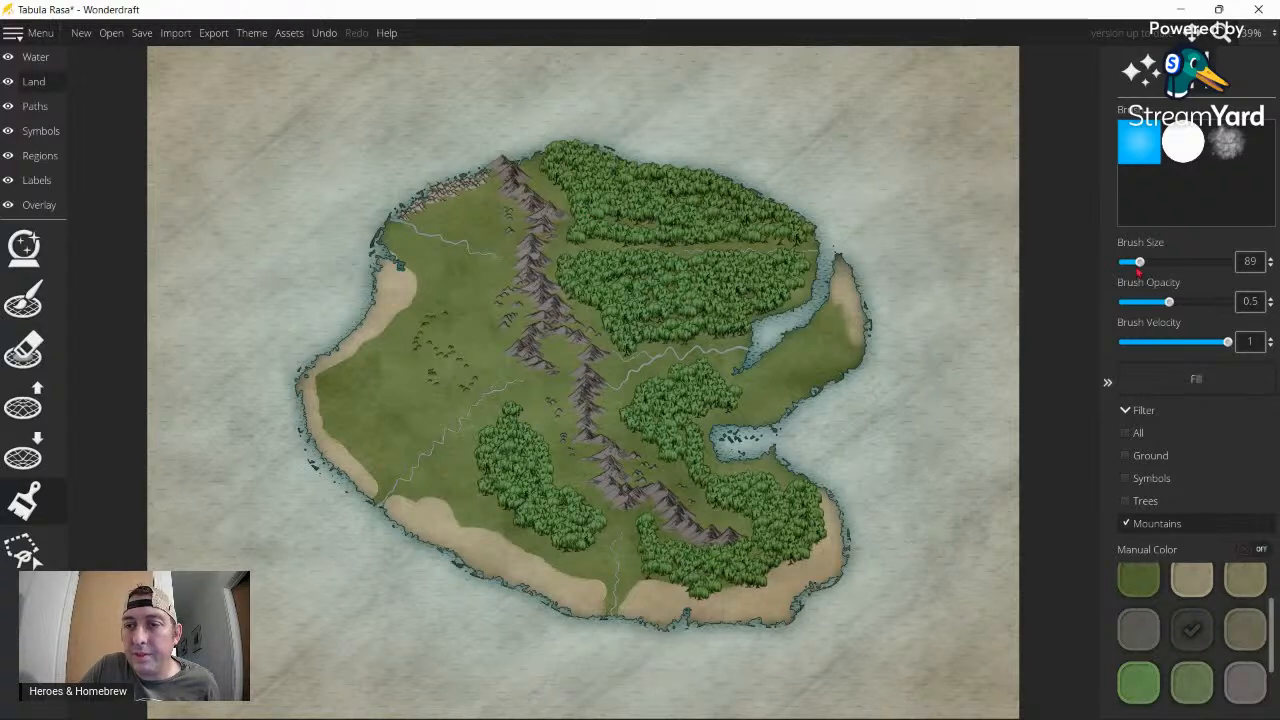
pyautogui.moveTo(1138, 263); pyautogui.dragTo(1129, 263)
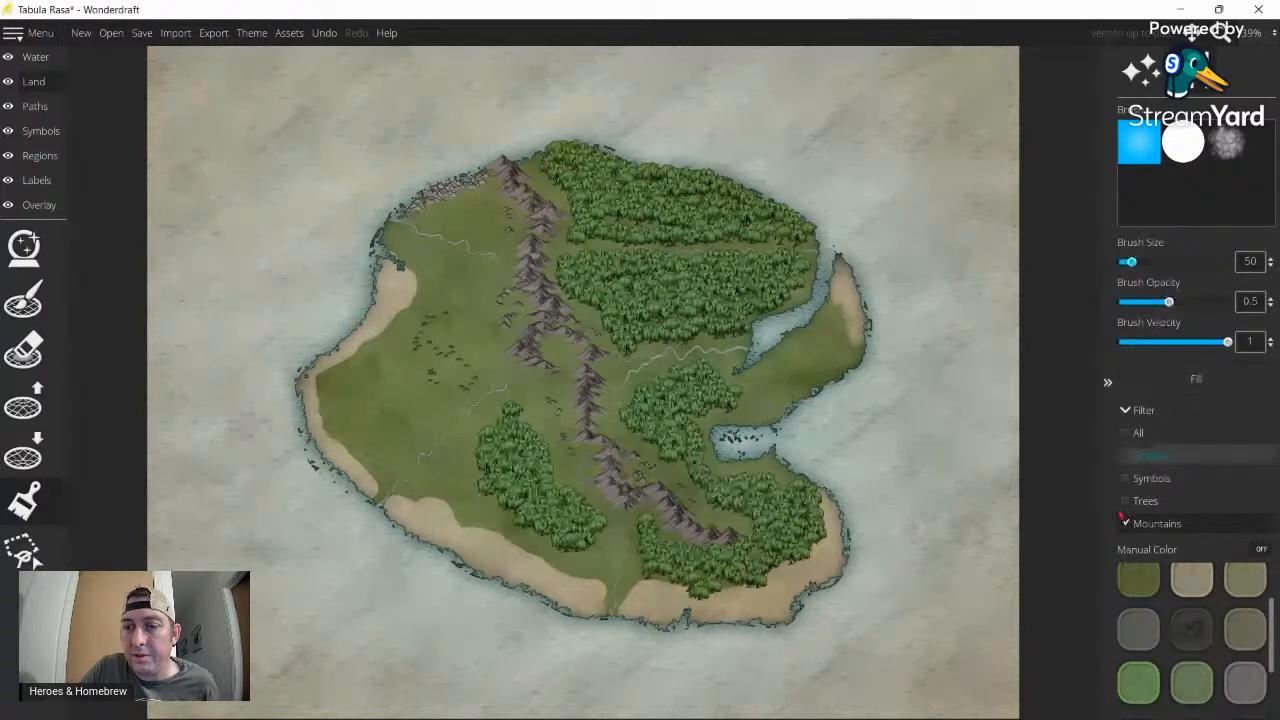
pyautogui.click(1124, 521)
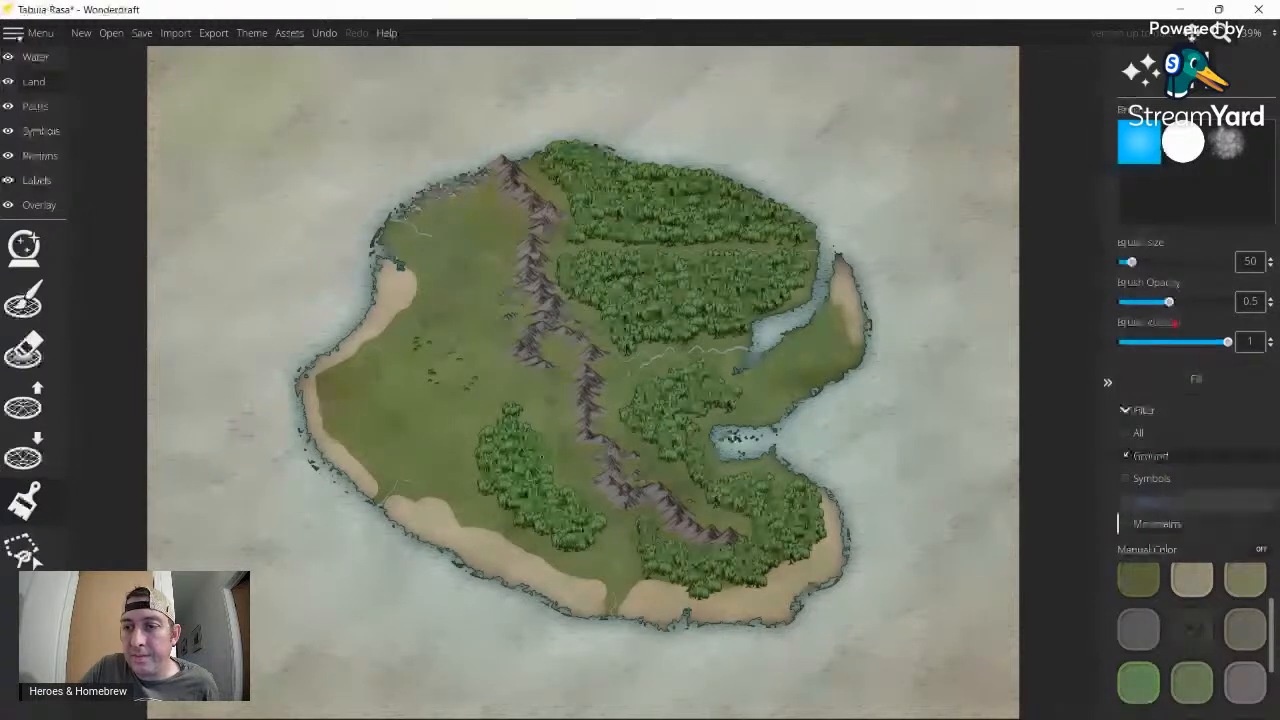
pyautogui.moveTo(1169, 301); pyautogui.dragTo(1147, 302)
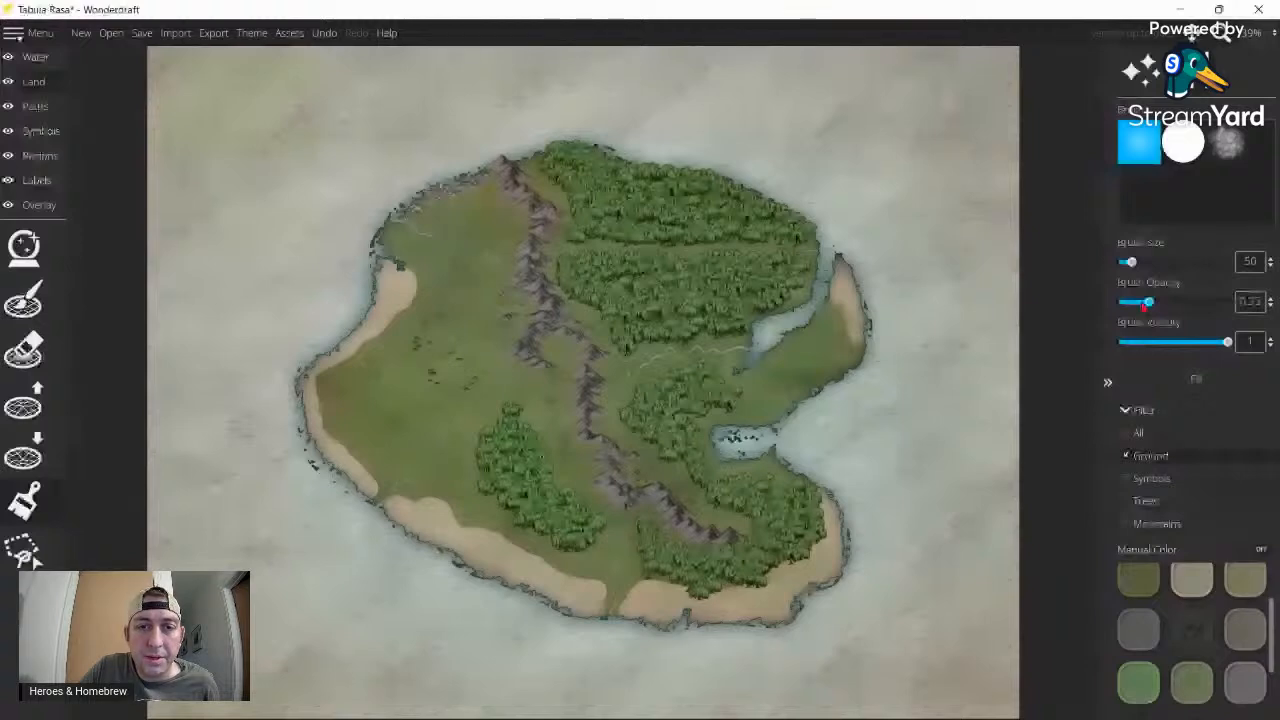
pyautogui.moveTo(1145, 304); pyautogui.dragTo(1136, 302)
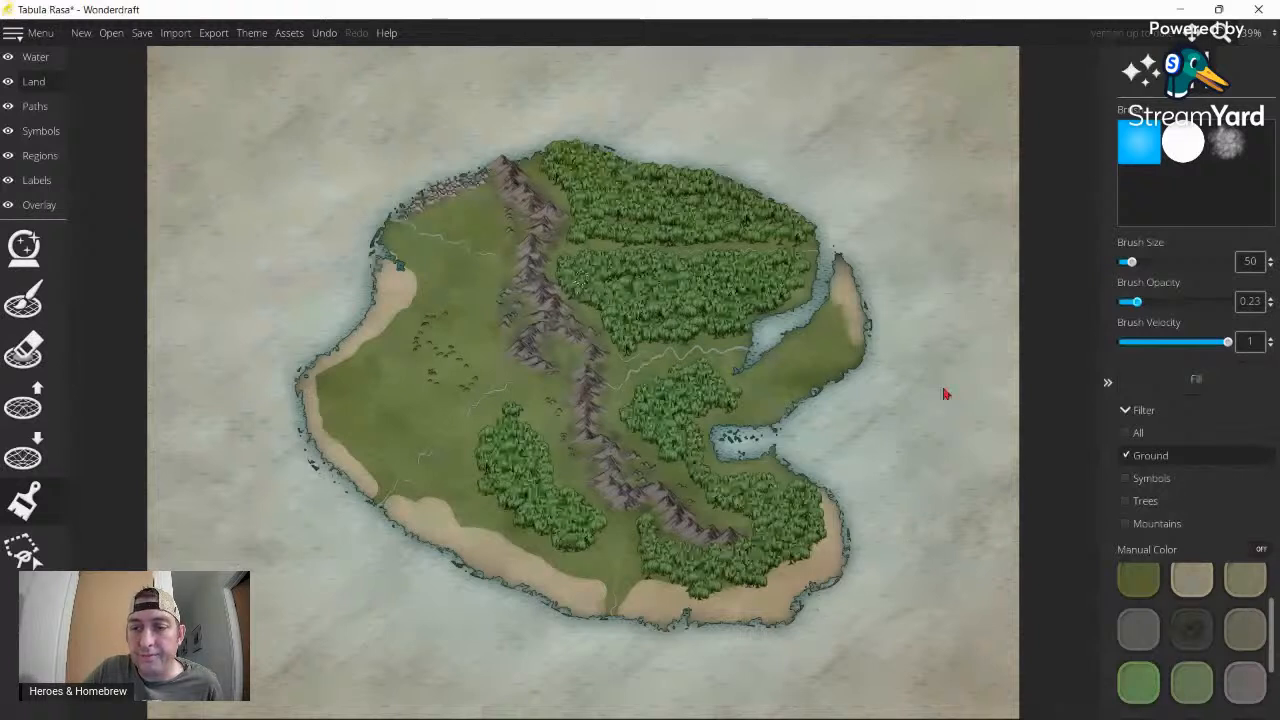
# - Add the custom bright green #23ab14 to the ground paint colours
pyautogui.moveTo(1271, 615); pyautogui.dragTo(1276, 572)
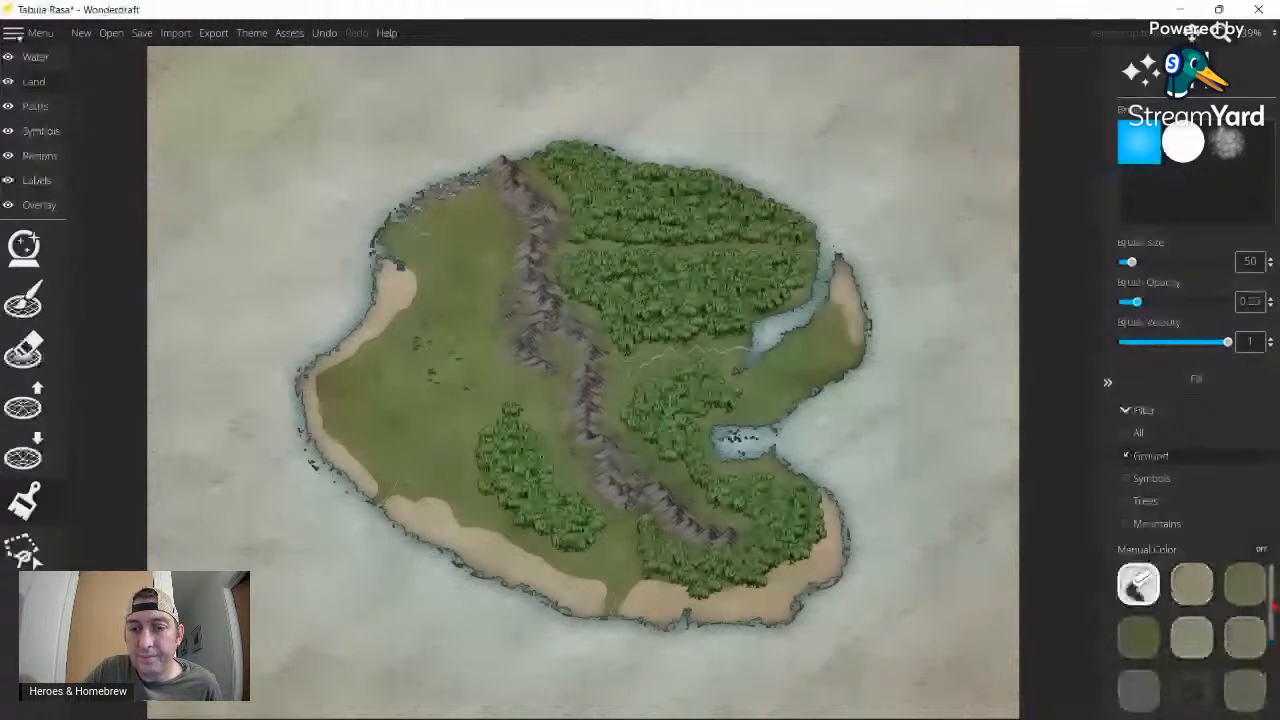
pyautogui.scroll(-3, 1197, 674)
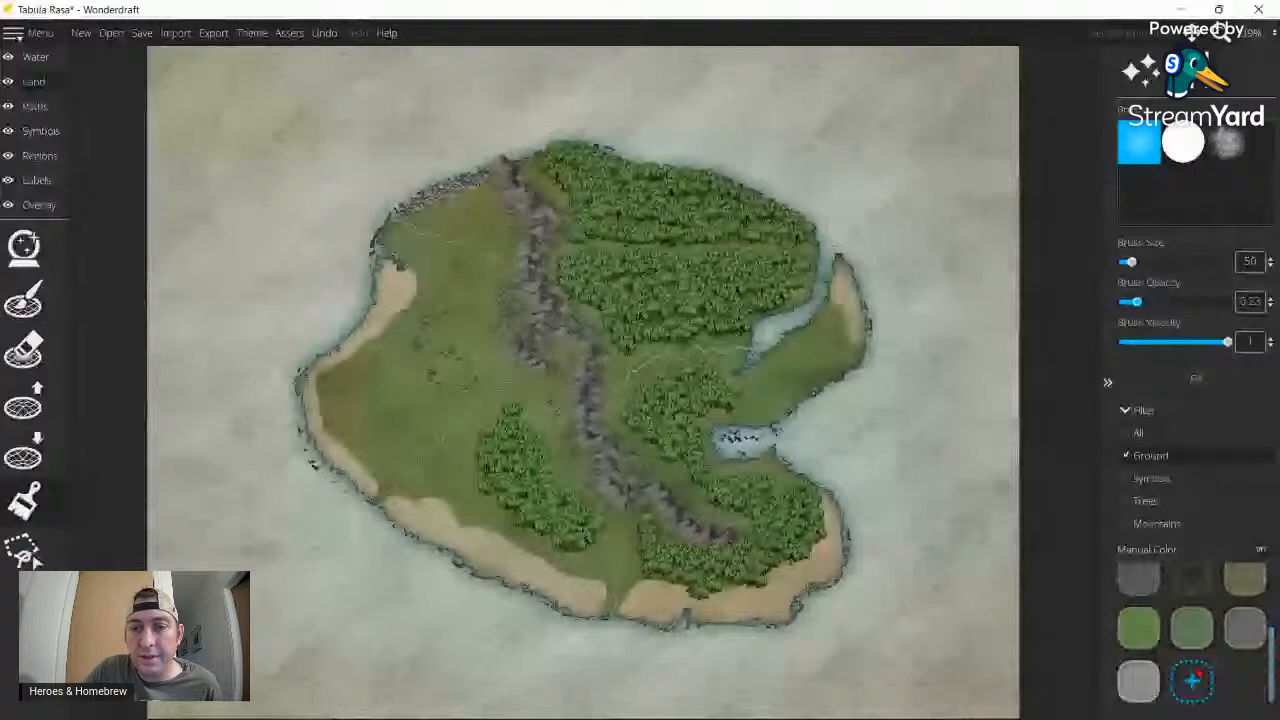
pyautogui.click(1195, 680)
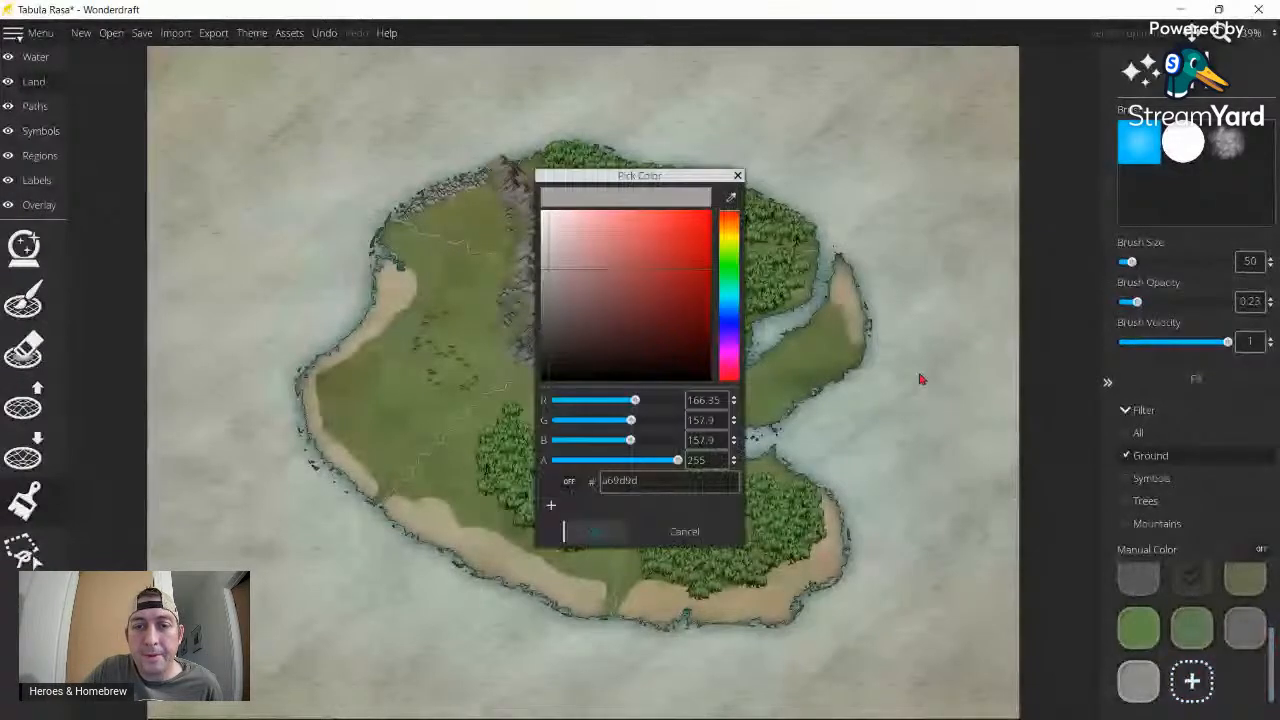
pyautogui.click(729, 270)
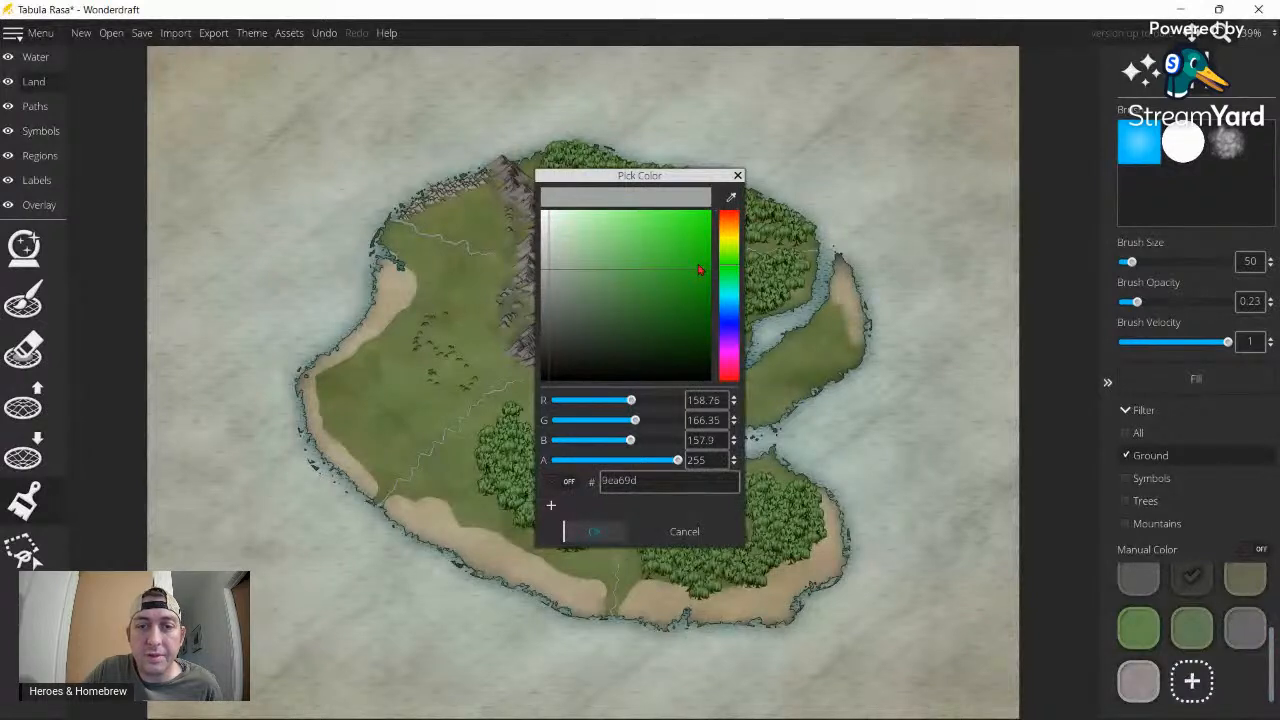
pyautogui.click(677, 266)
pyautogui.click(694, 265)
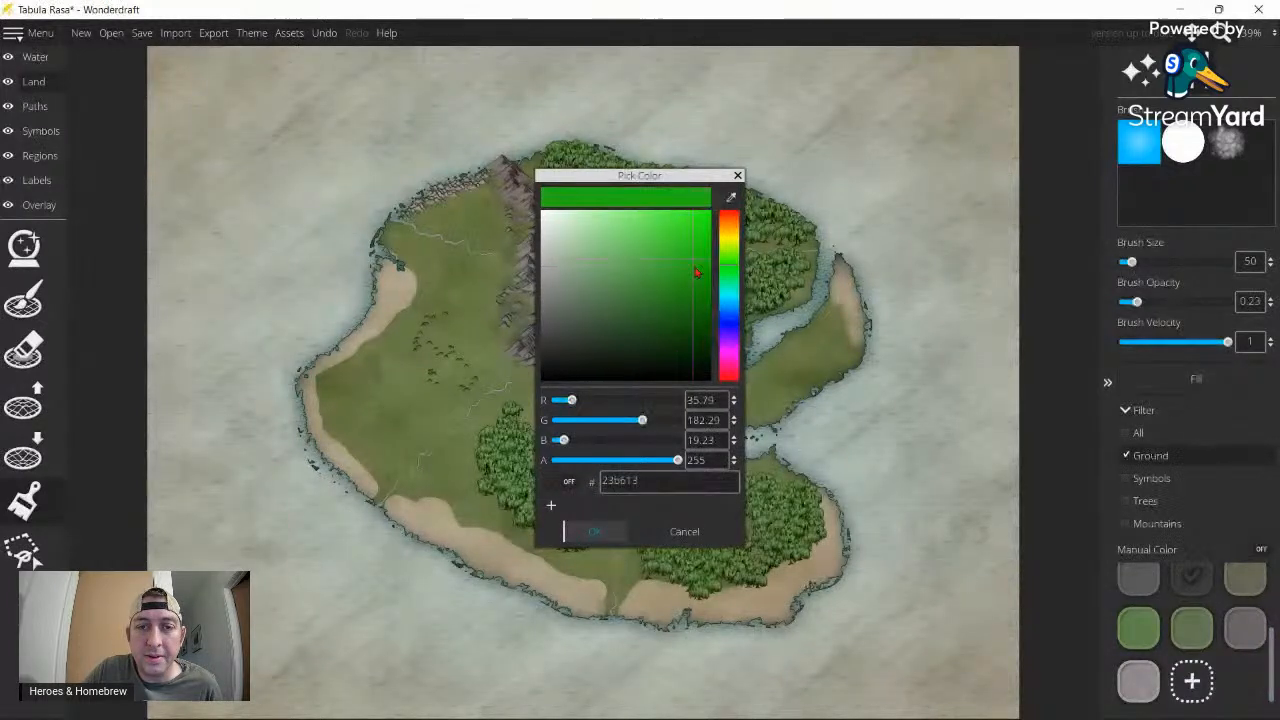
pyautogui.moveTo(697, 272); pyautogui.dragTo(692, 279)
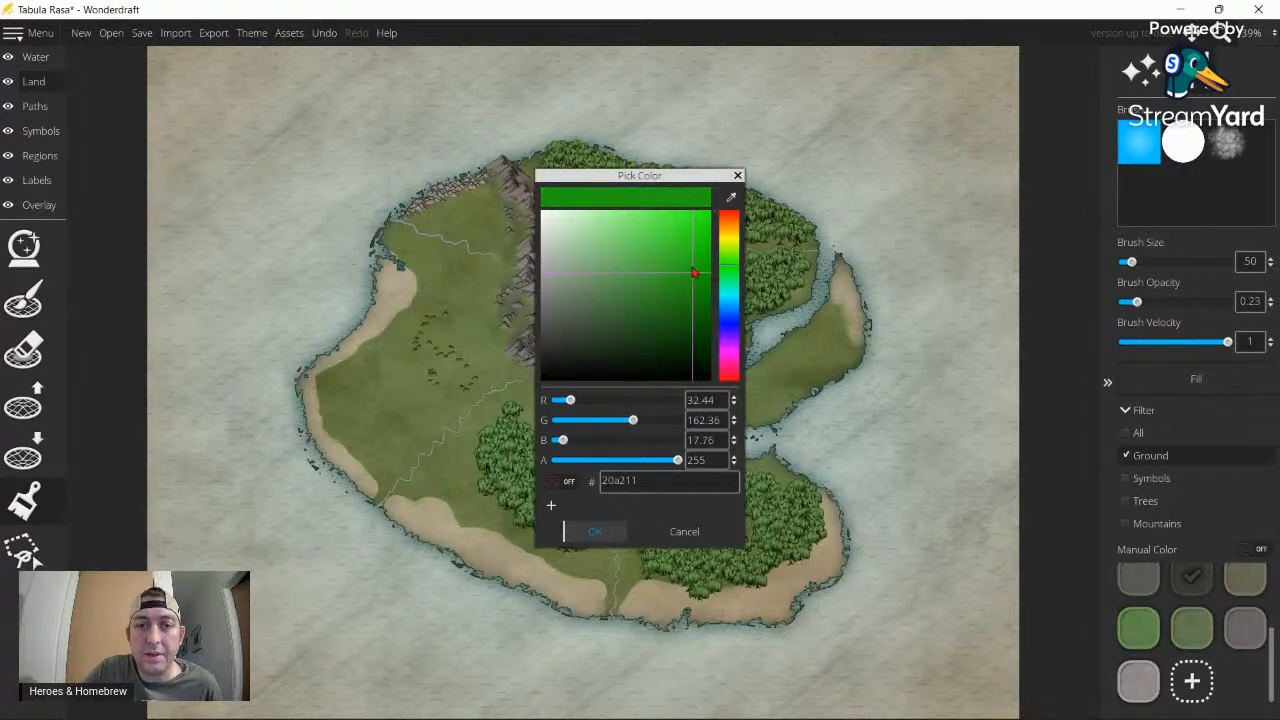
pyautogui.click(694, 272)
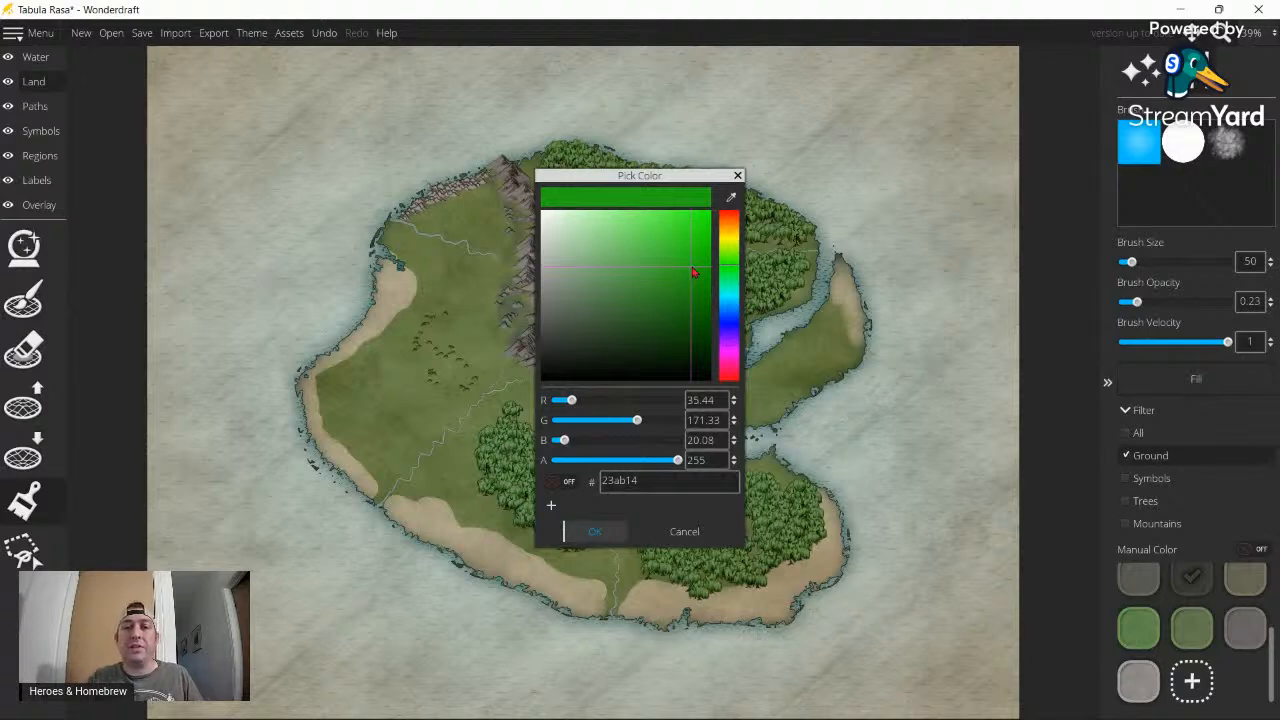
pyautogui.click(593, 532)
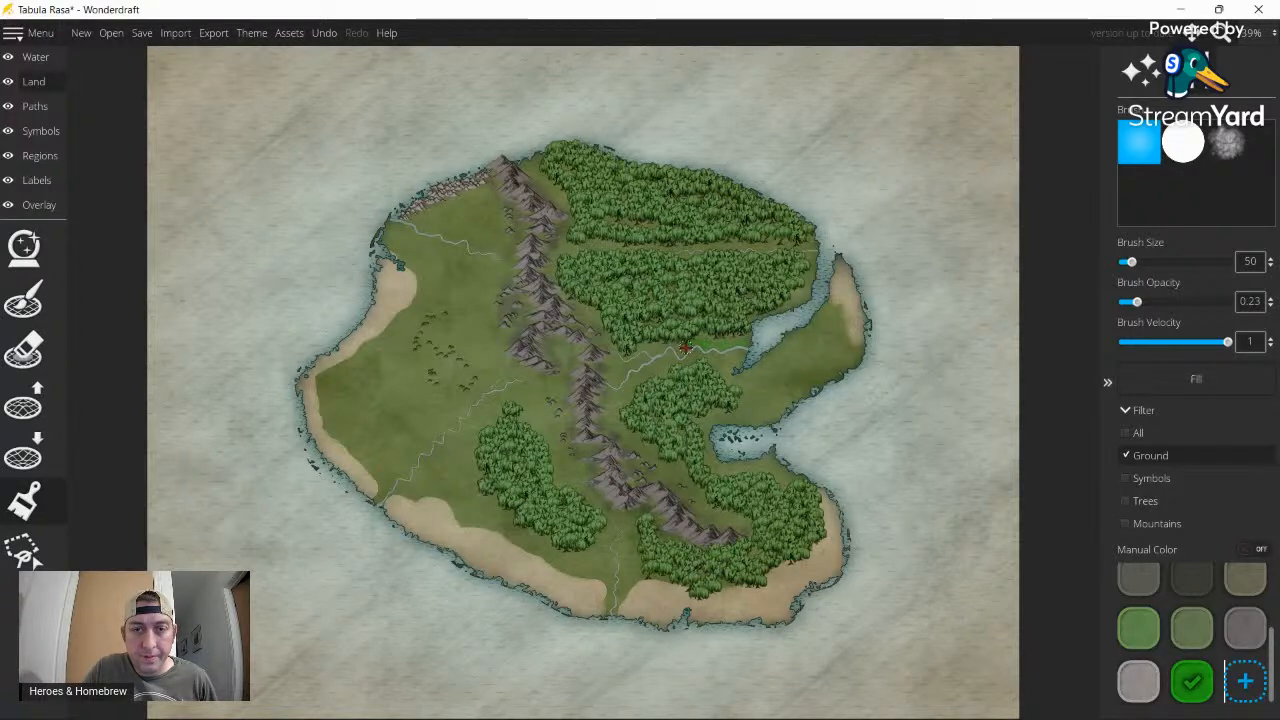
# - Paint bright green banks along the eastern, northwest, southwest and southern rivers with the soft round brush
pyautogui.moveTo(685, 348); pyautogui.dragTo(657, 349)
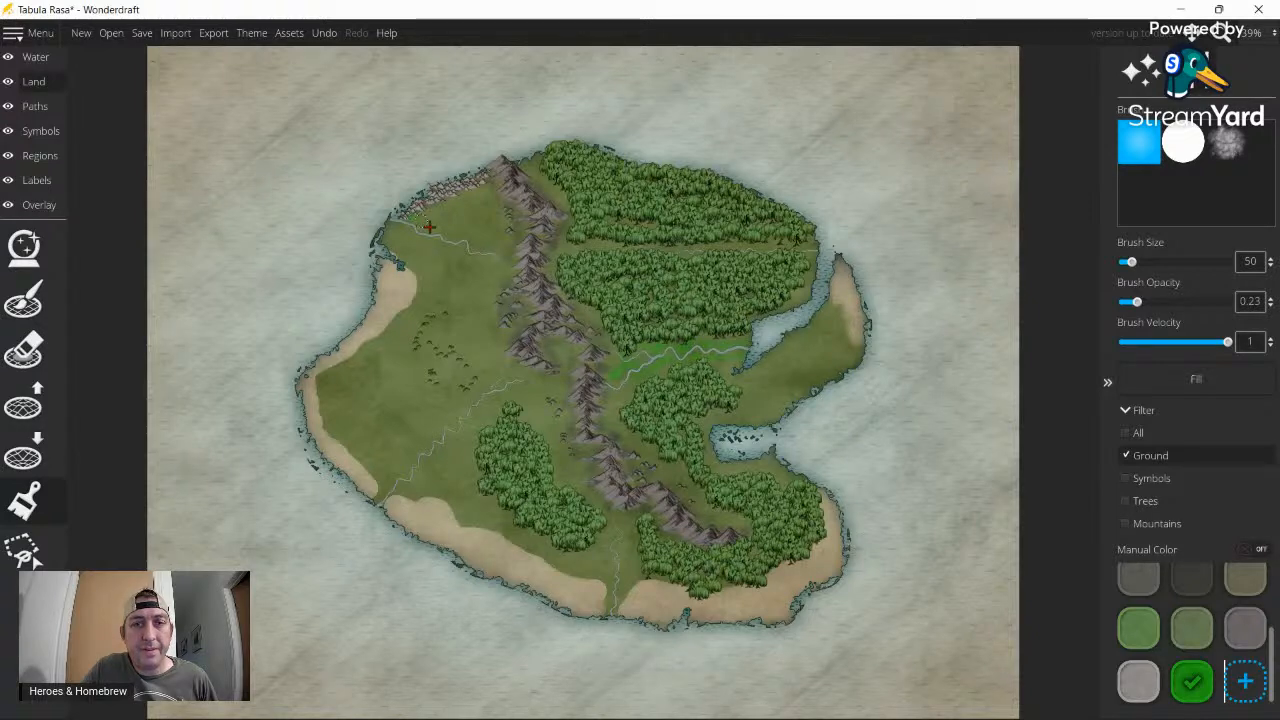
pyautogui.moveTo(429, 227); pyautogui.dragTo(508, 254)
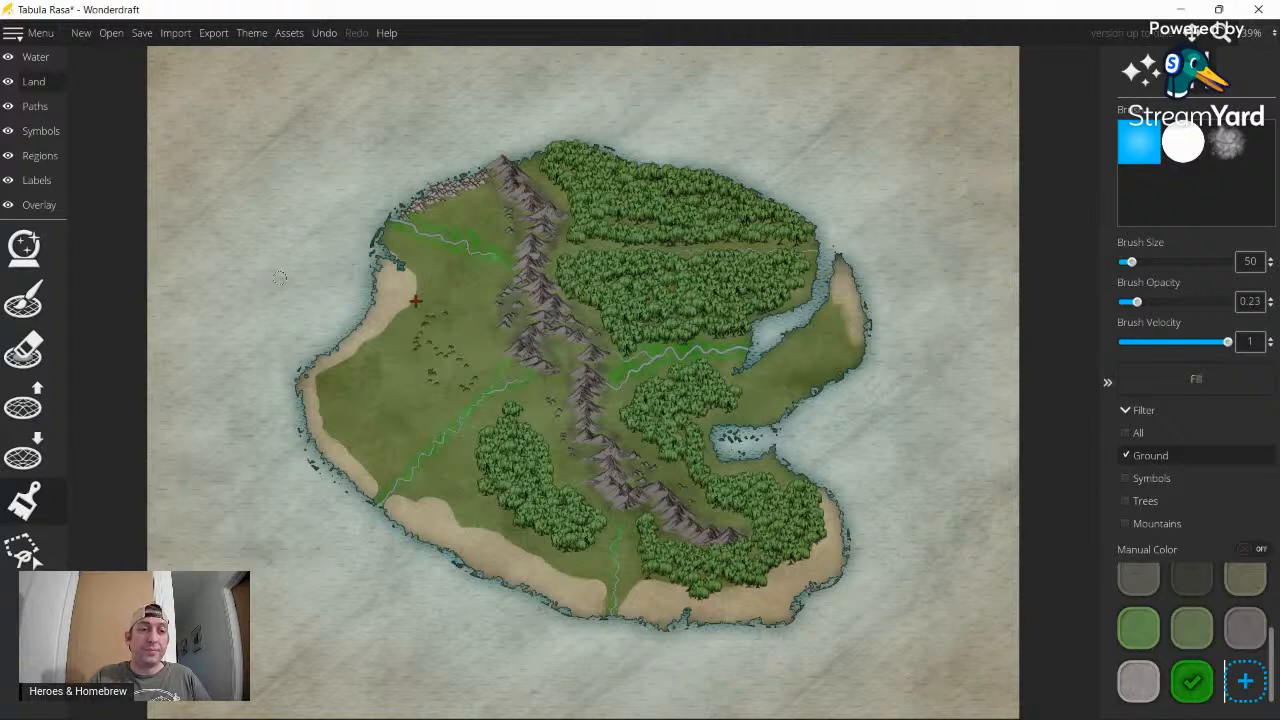
# - Place a tall rock formation from the Rocks And More Paintable set at size 55 at the head of the southwest river
pyautogui.click(38, 132)
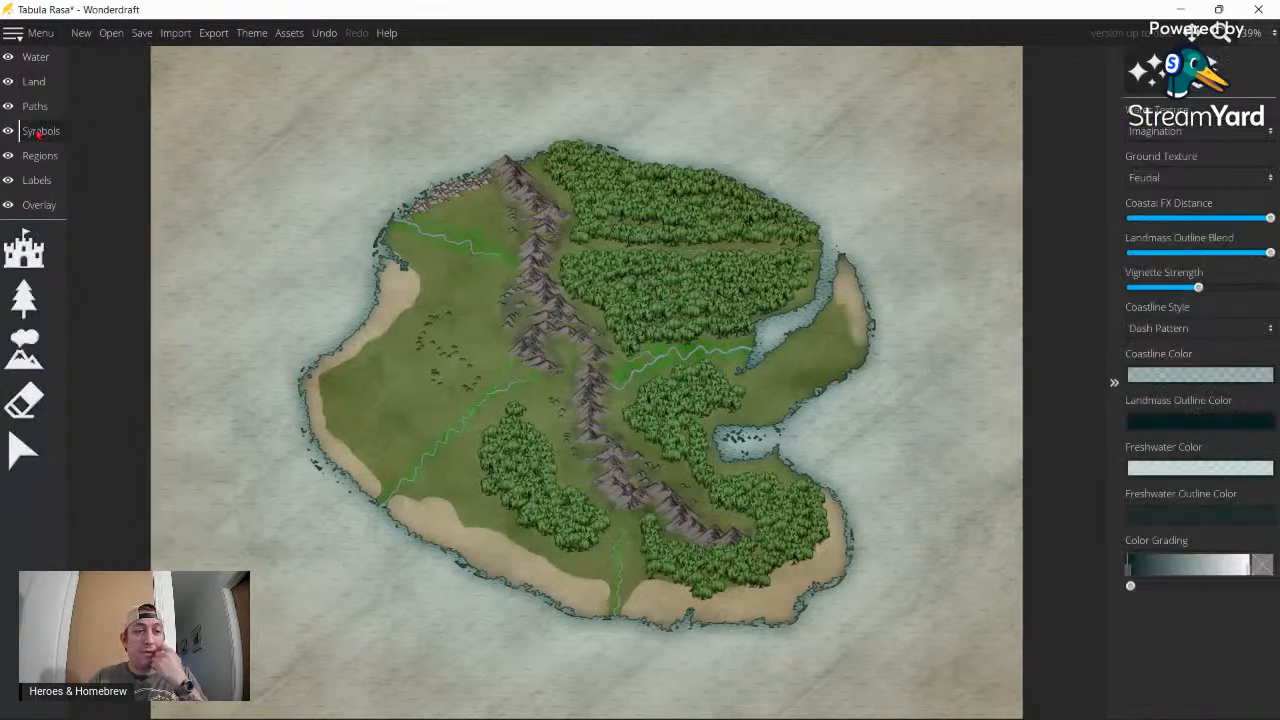
pyautogui.click(36, 255)
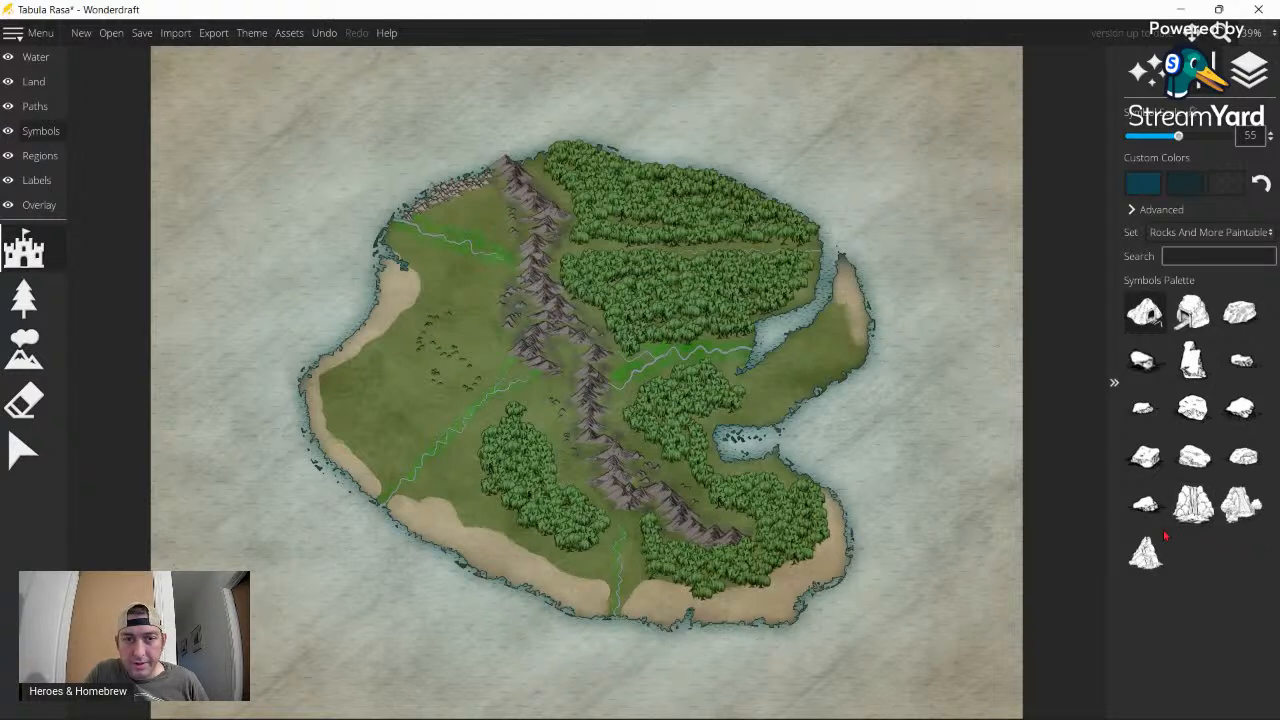
pyautogui.click(1193, 505)
pyautogui.click(697, 409)
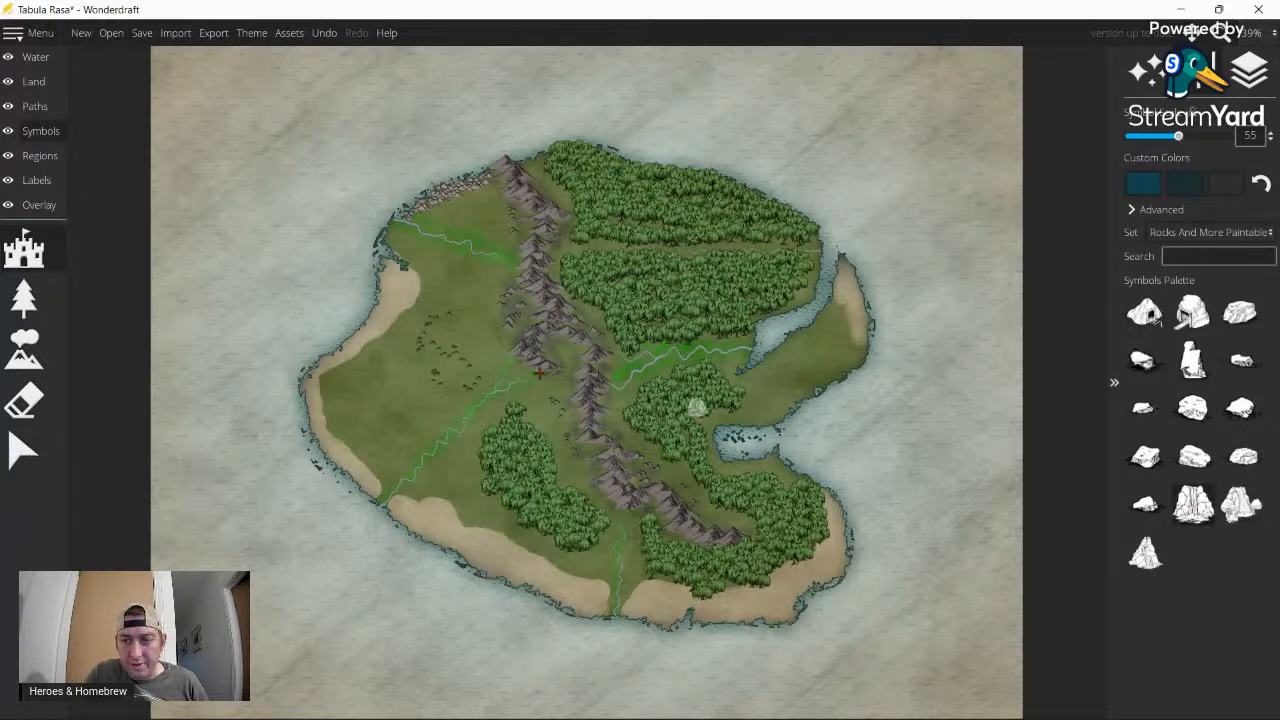
pyautogui.click(539, 372)
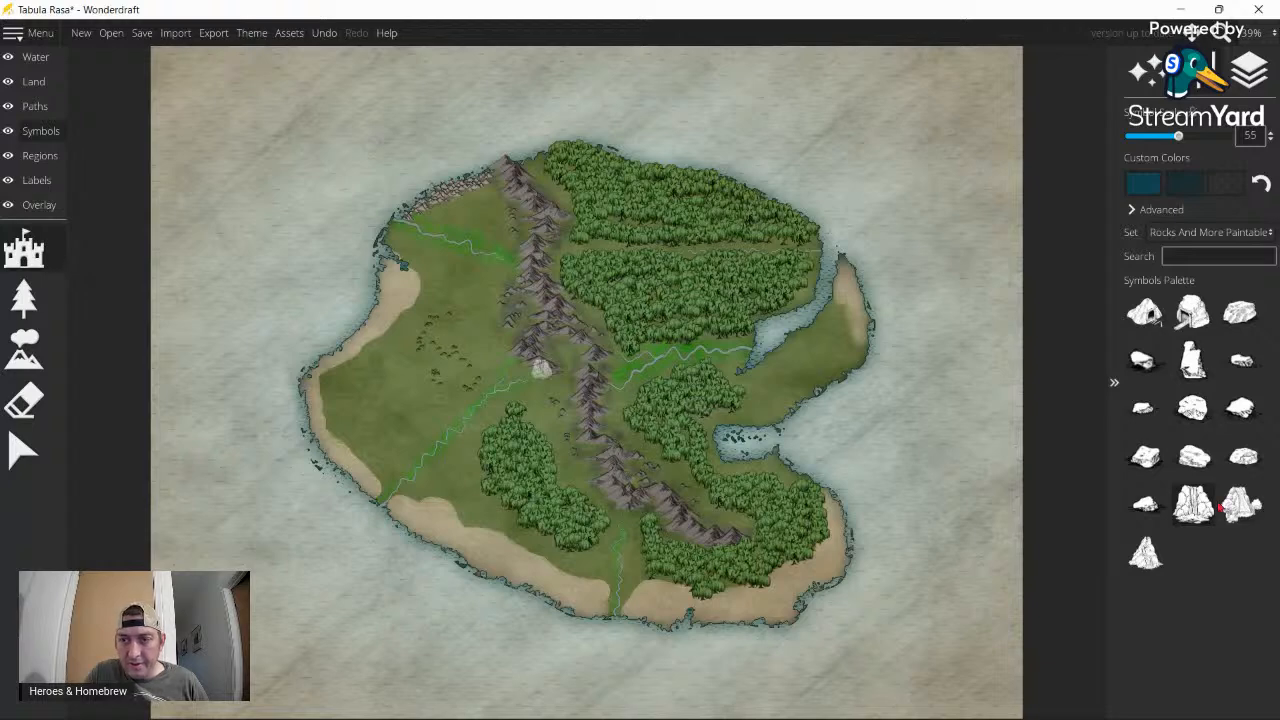
# - Place the paintable tall rock formation with side boulders just north of the southwest river's head, at the mountains' western foot
pyautogui.click(1223, 506)
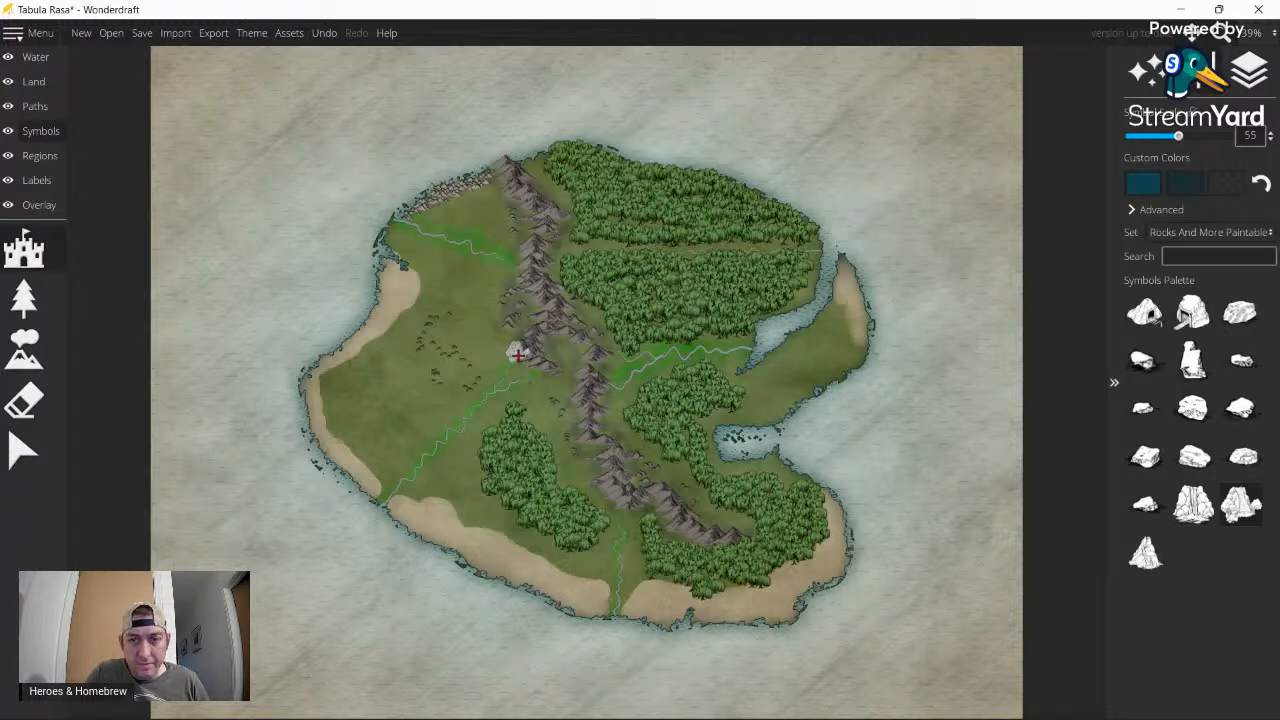
pyautogui.click(517, 355)
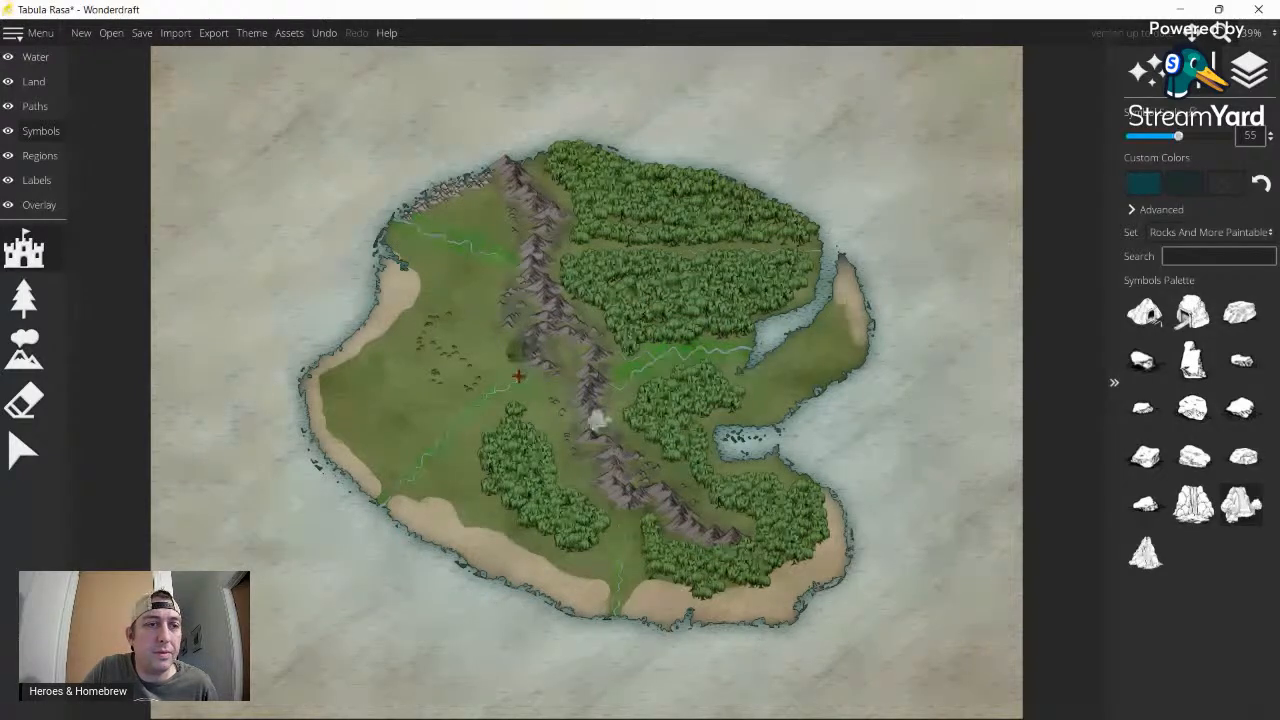
# - Recolour the new rock formation light grey with the soft round ground brush at size 50 and opacity 0.55, filtered to symbols only
pyautogui.click(34, 82)
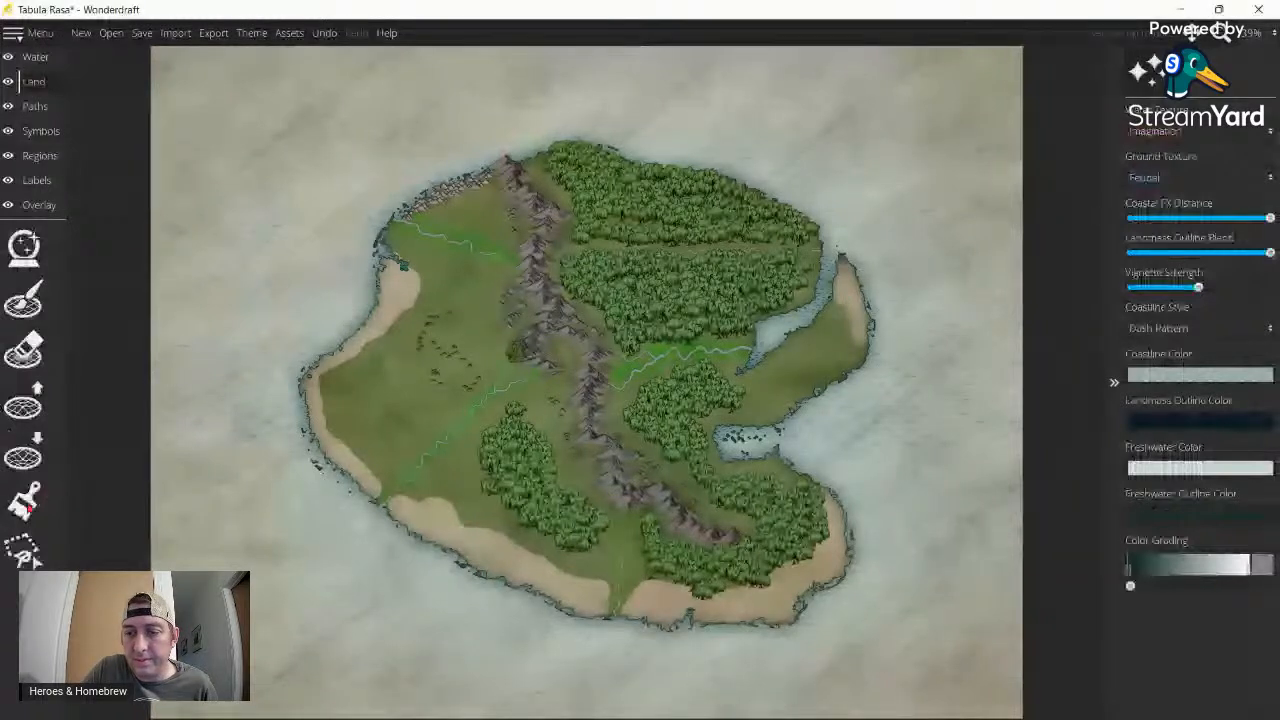
pyautogui.click(26, 502)
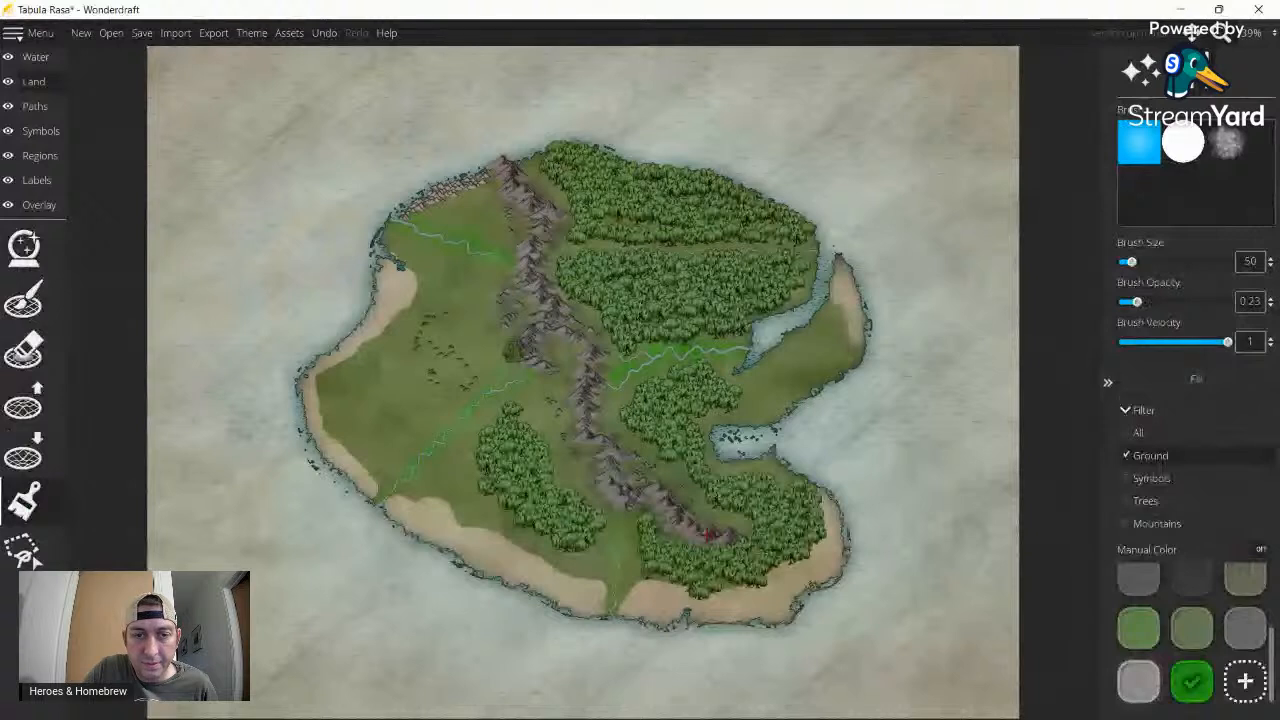
pyautogui.click(1136, 680)
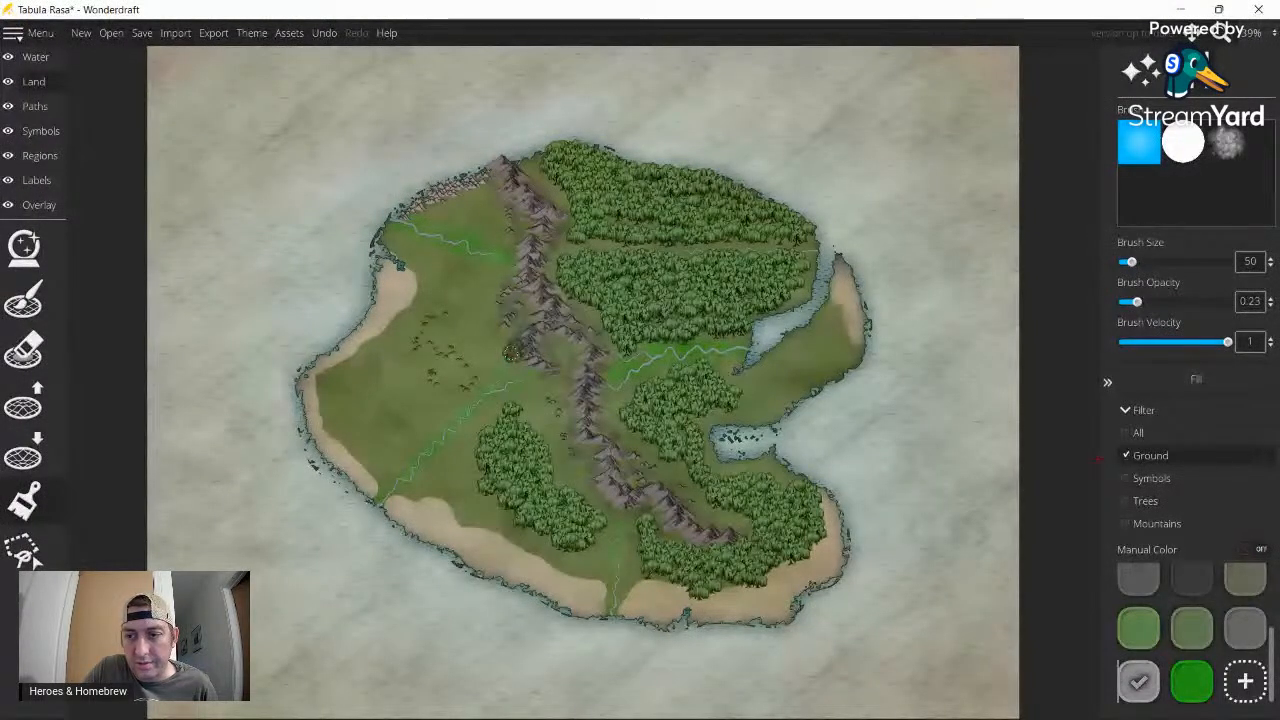
pyautogui.click(1126, 523)
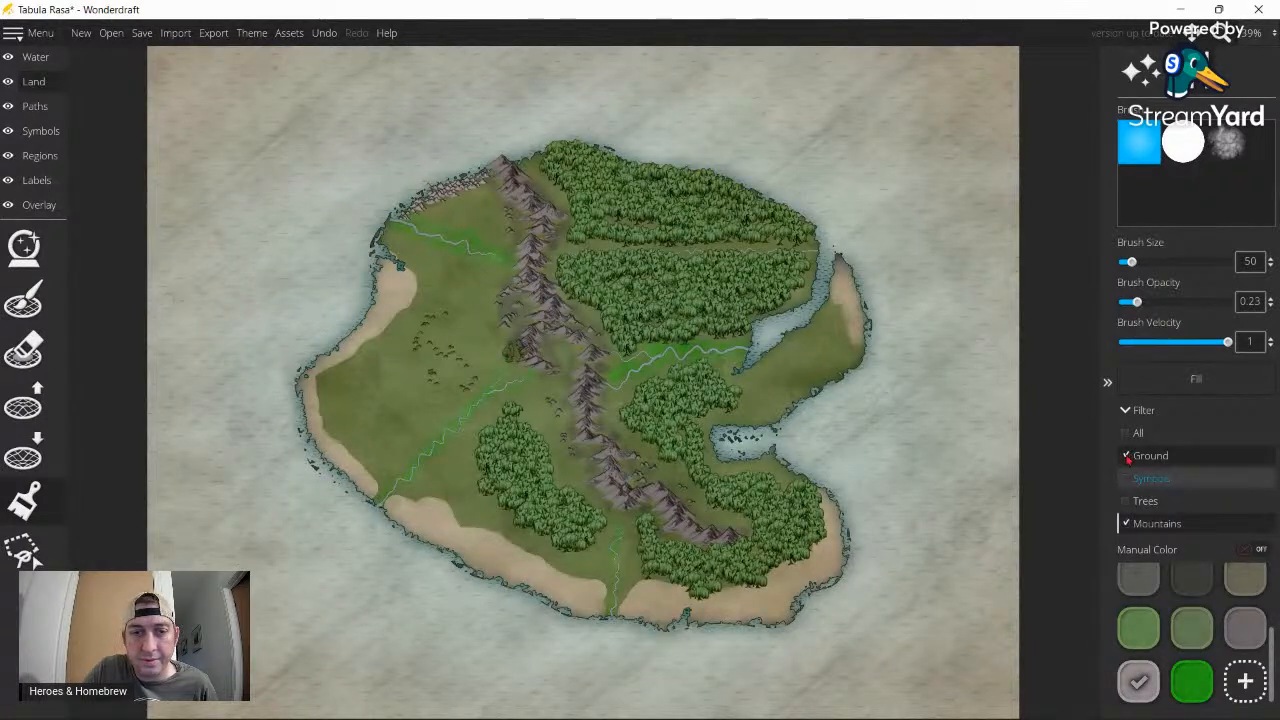
pyautogui.click(1125, 456)
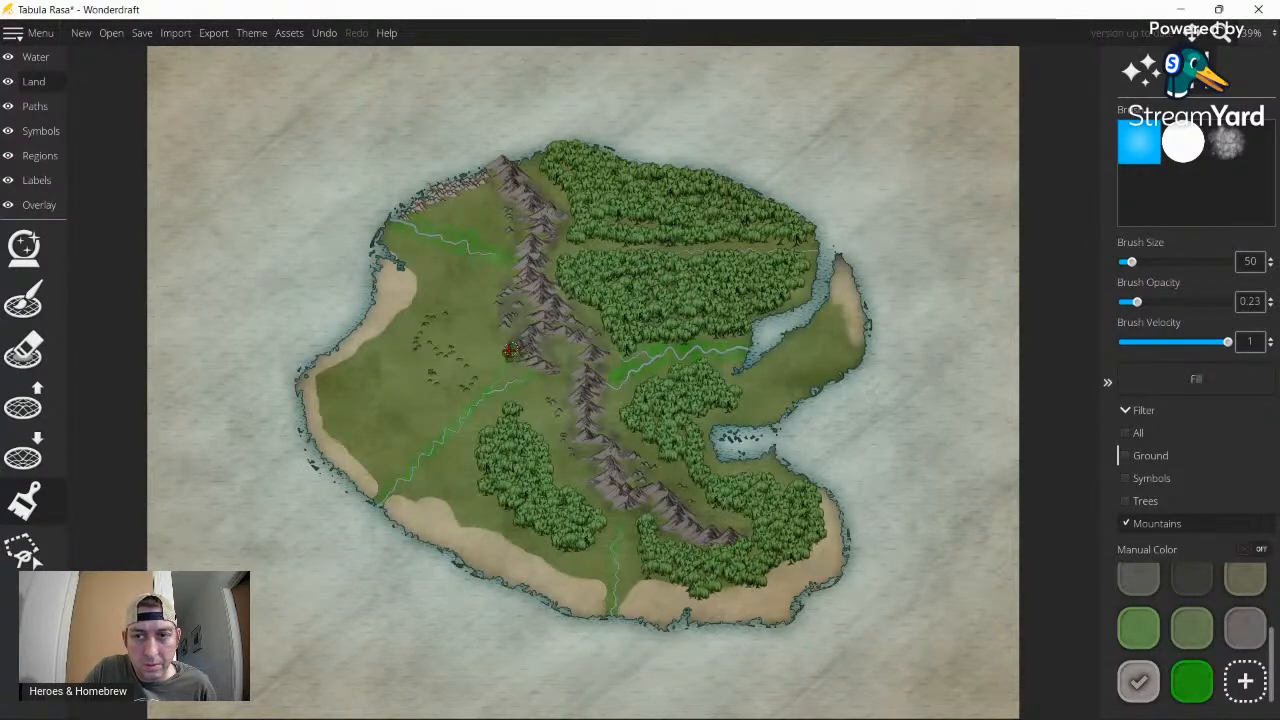
pyautogui.click(1157, 301)
pyautogui.scroll(3, 554, 385)
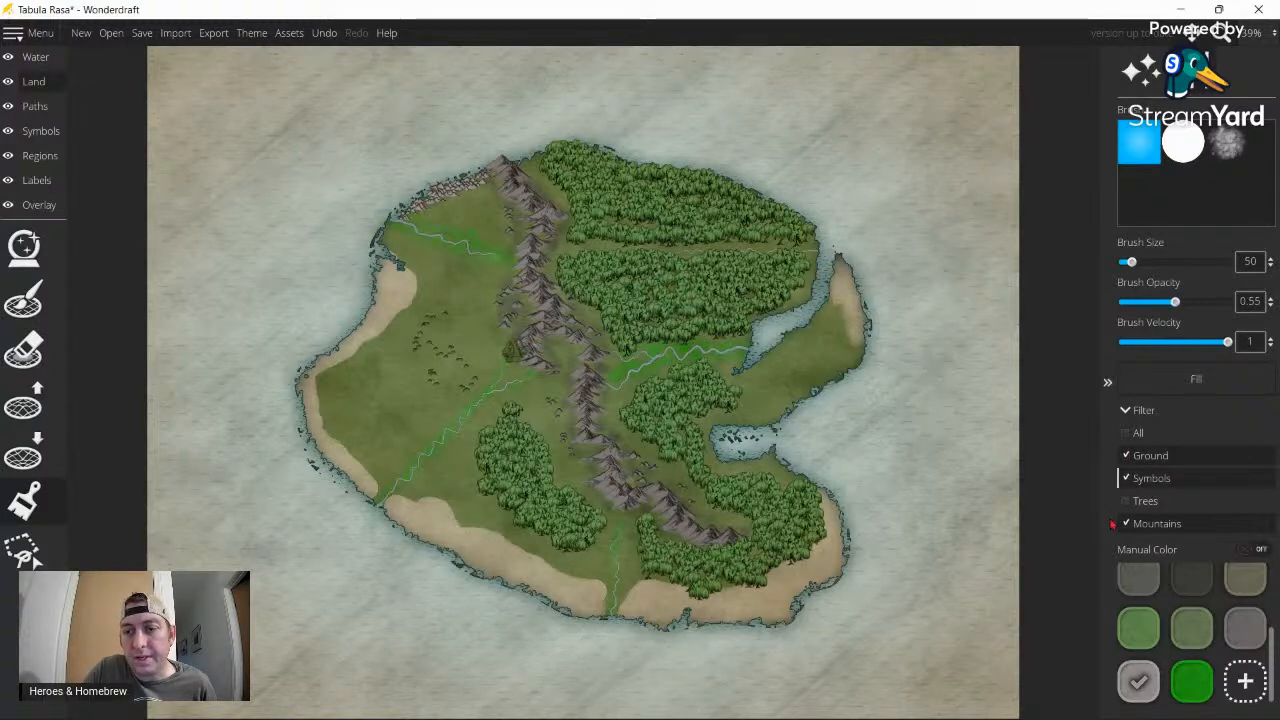
pyautogui.click(1126, 455)
pyautogui.click(1127, 523)
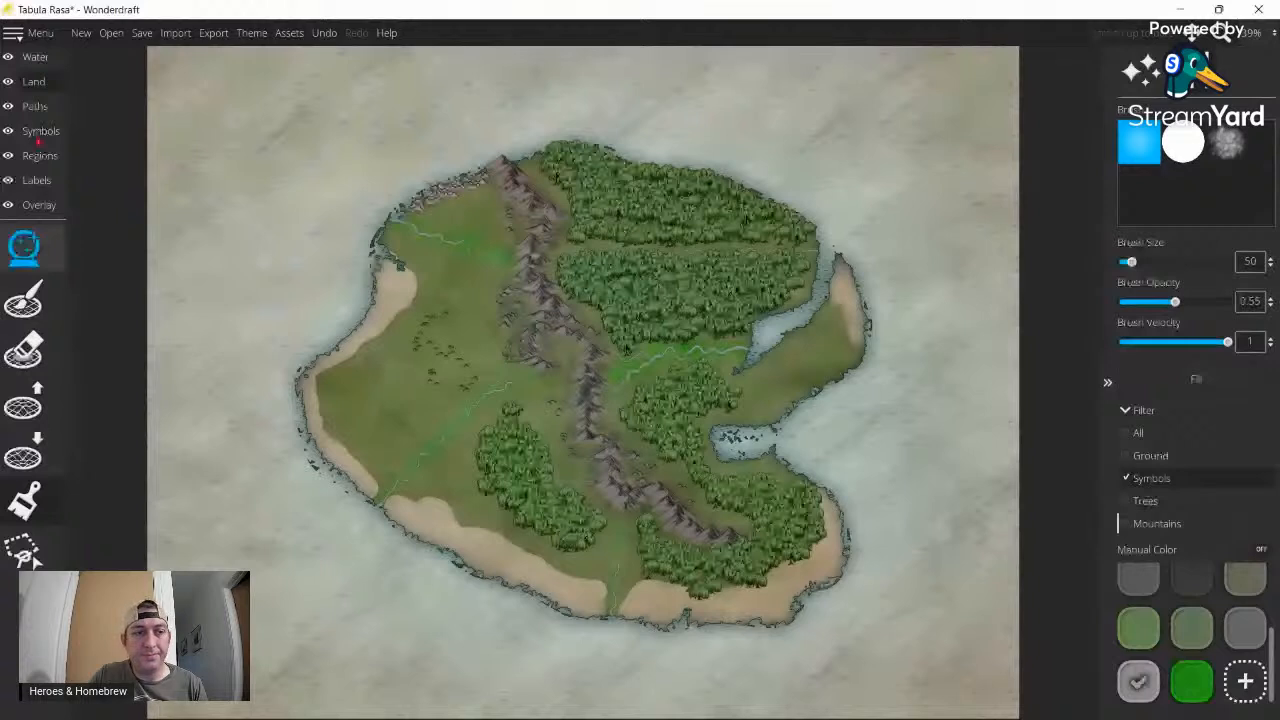
# - Return to symbol placement and switch the symbol set to All
pyautogui.click(38, 134)
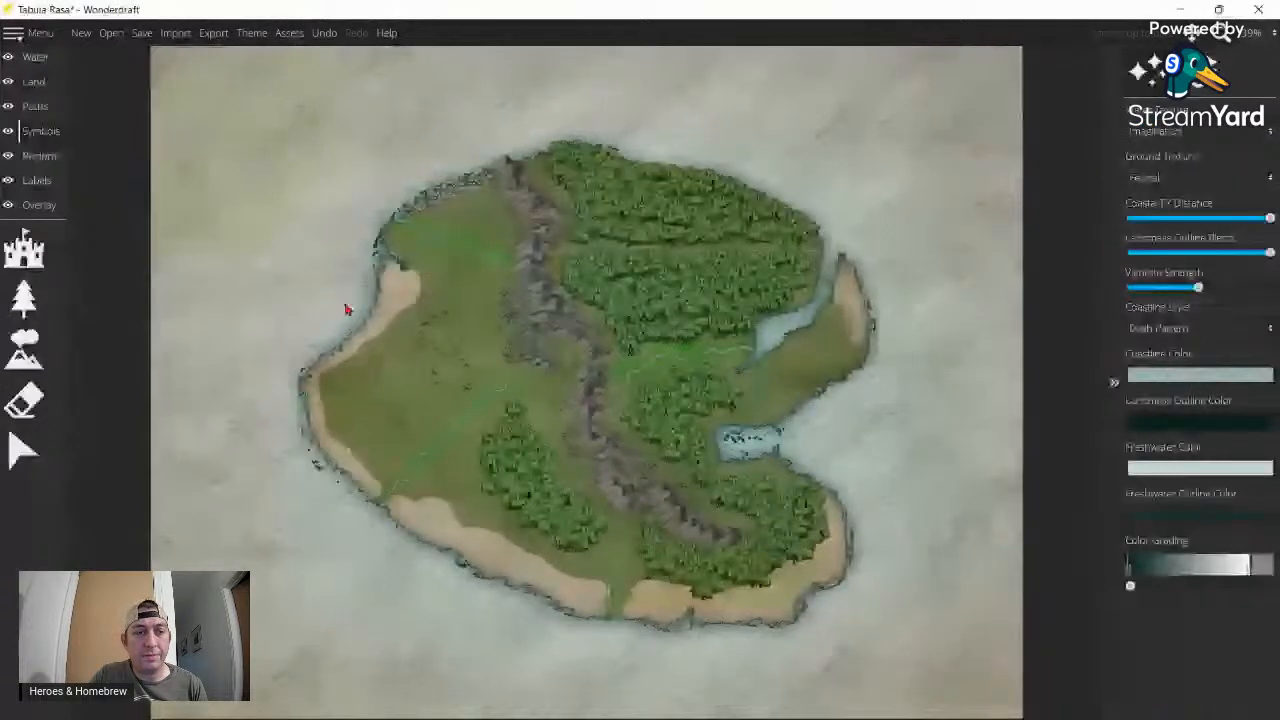
pyautogui.click(30, 252)
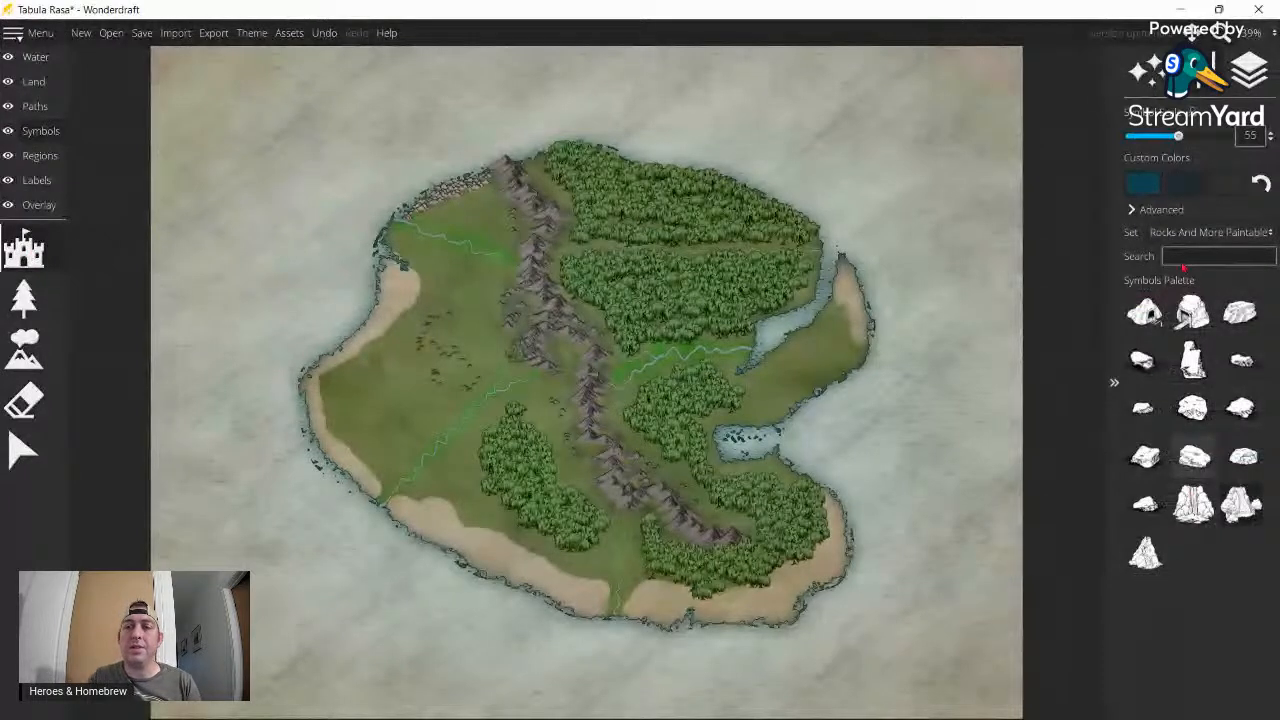
pyautogui.click(1185, 233)
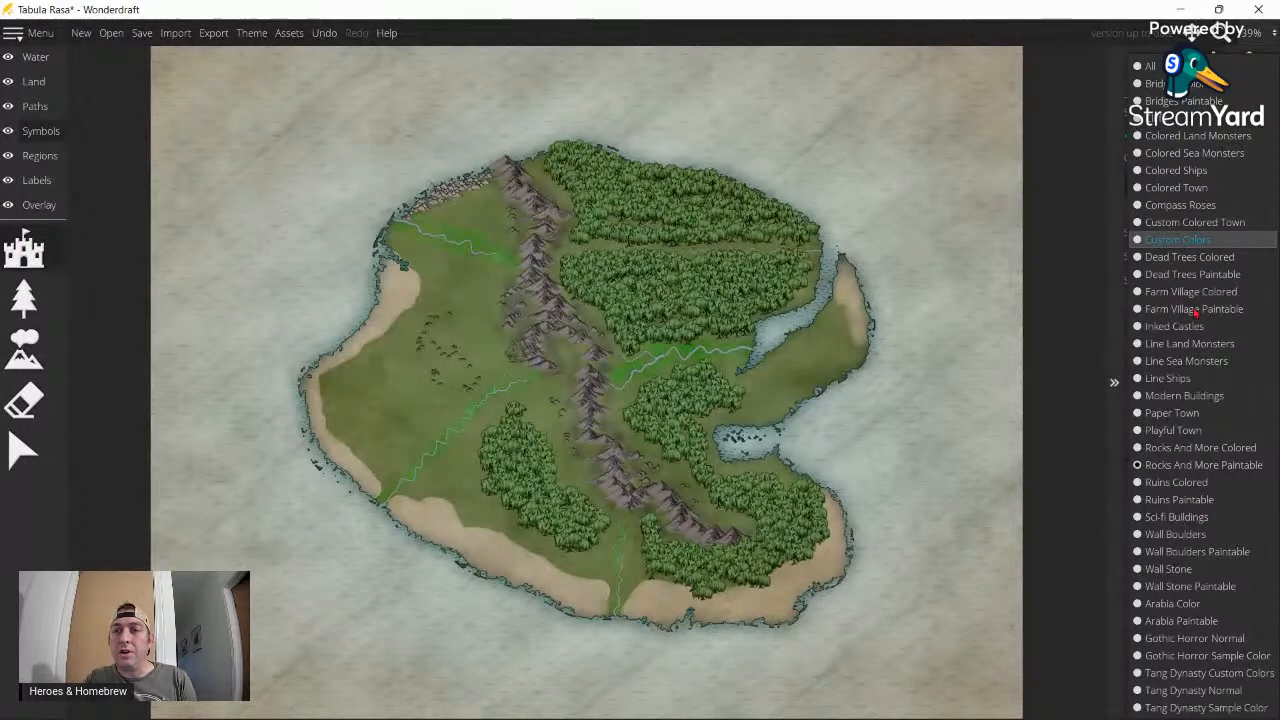
pyautogui.click(1142, 67)
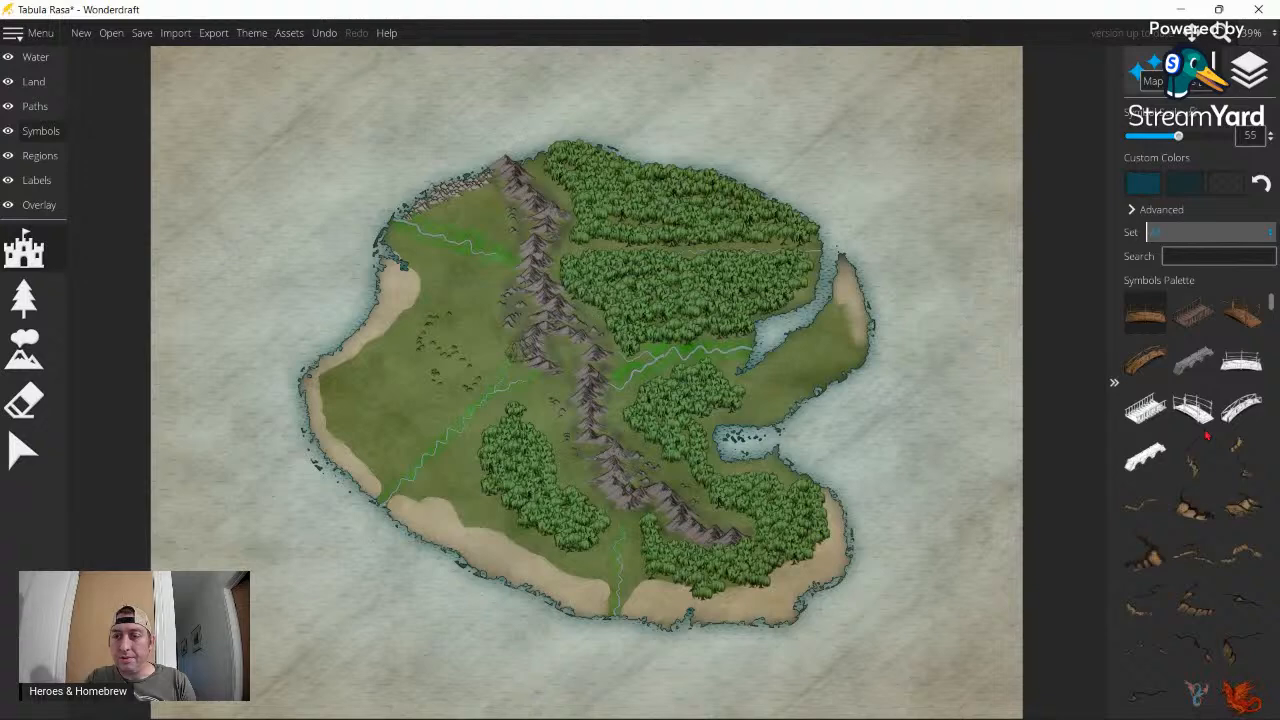
# - Browse the All symbol set through bridges, monsters, ships, towns, compass roses, dead trees and farm villages for landmarks that suit the island
pyautogui.scroll(-5, 1207, 436)
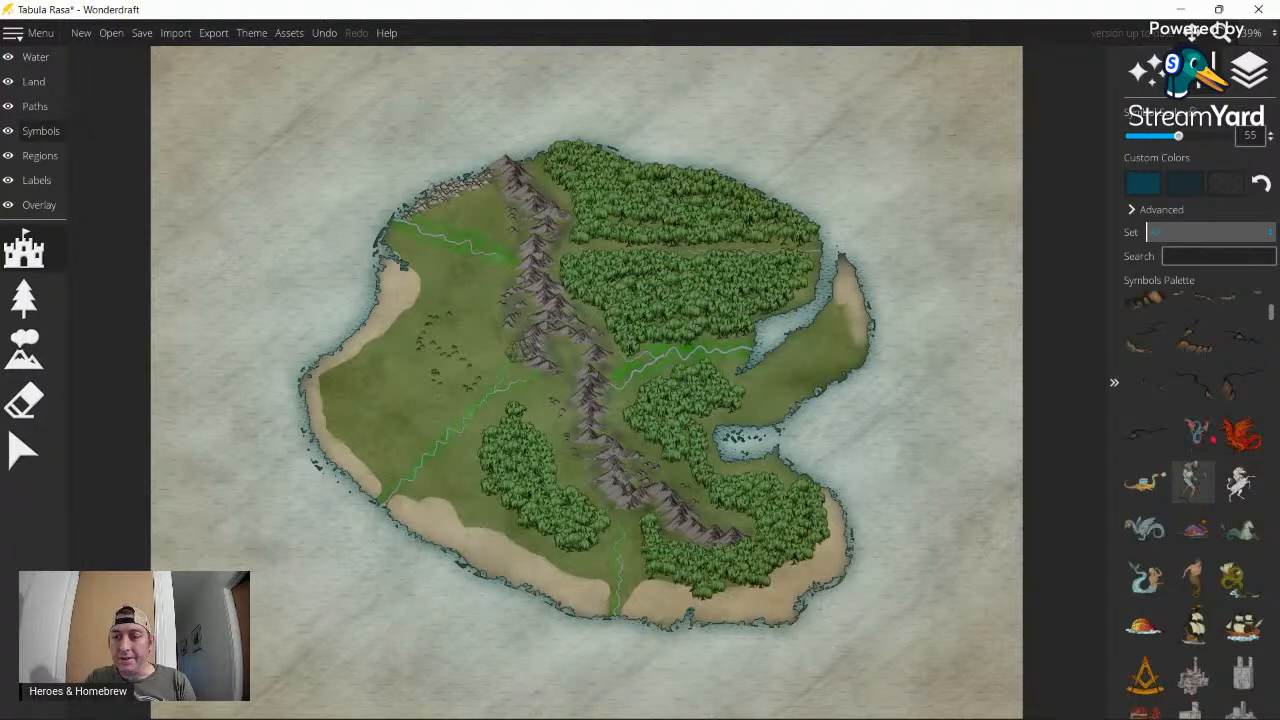
pyautogui.scroll(-1, 1212, 440)
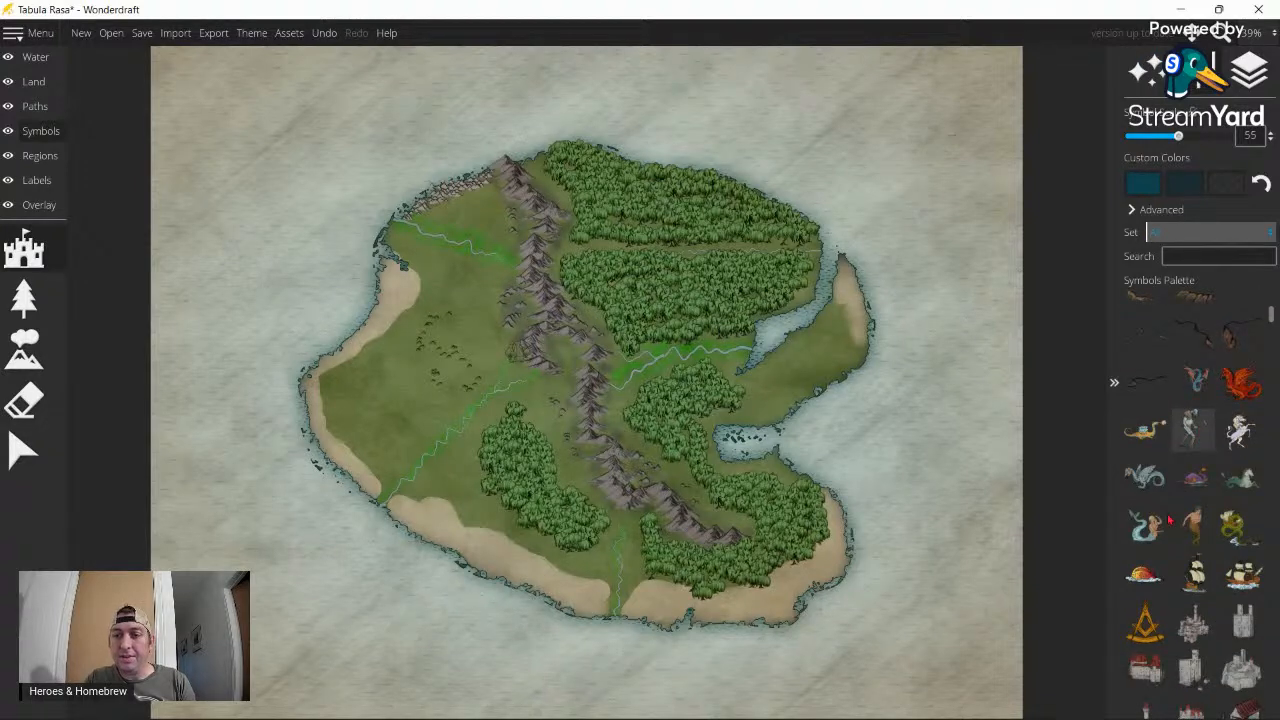
pyautogui.scroll(-3, 1168, 518)
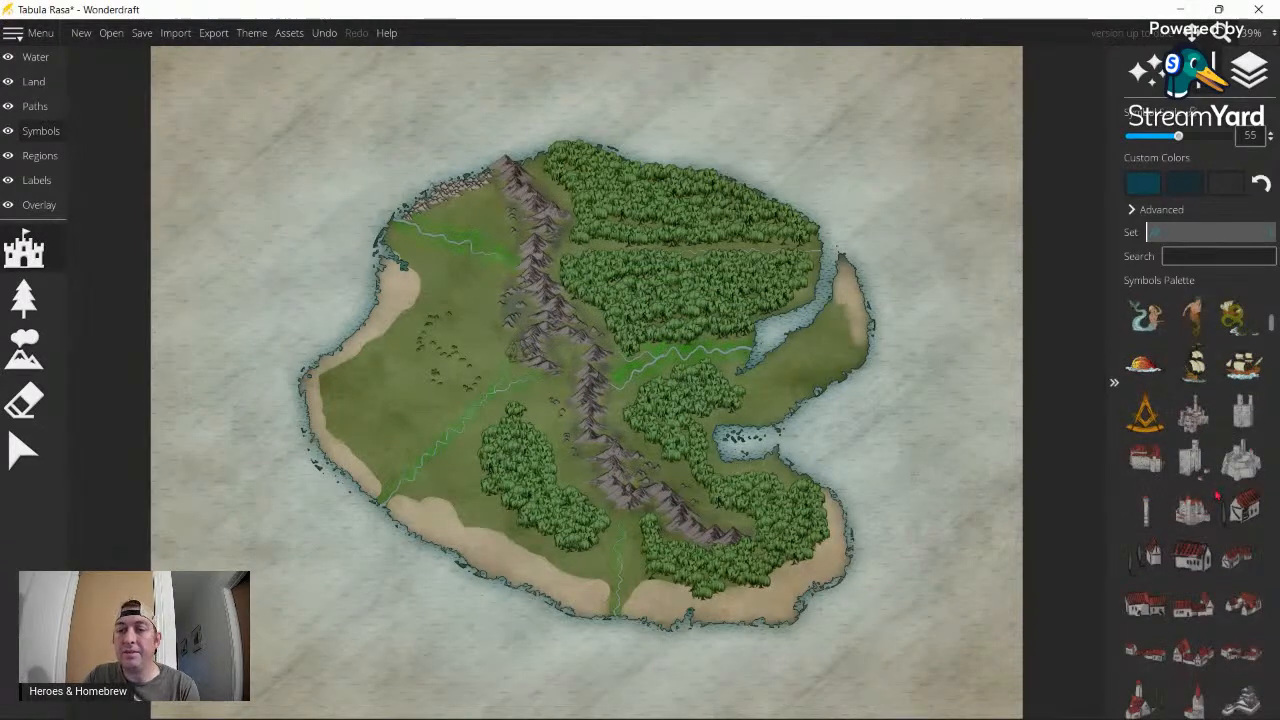
pyautogui.scroll(-3, 1215, 505)
pyautogui.scroll(-1, 1207, 527)
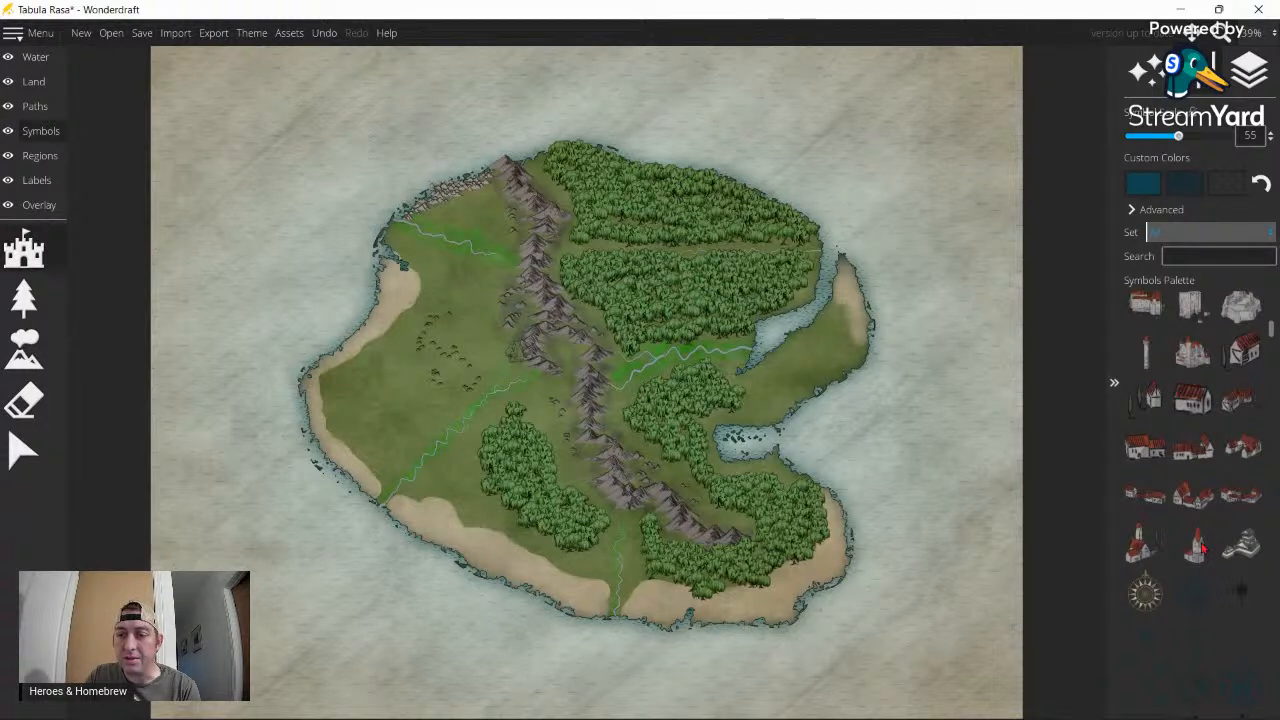
pyautogui.scroll(-5, 1200, 542)
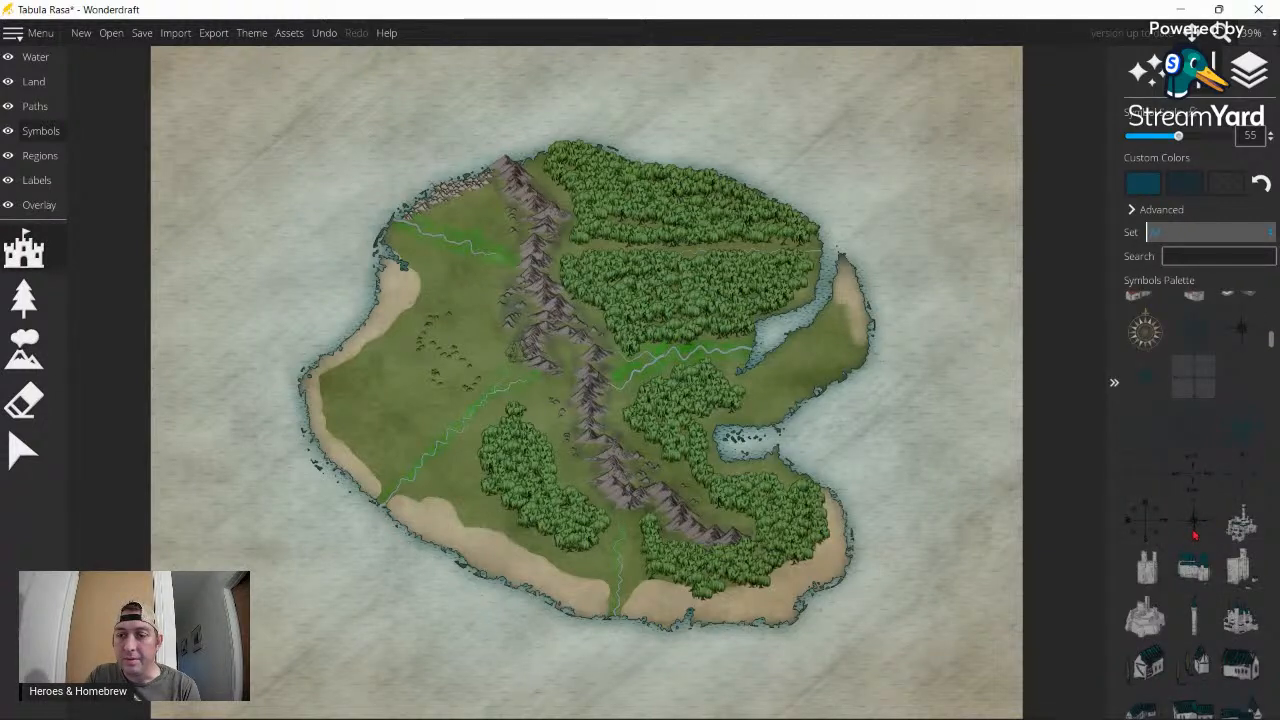
pyautogui.scroll(-1, 1241, 516)
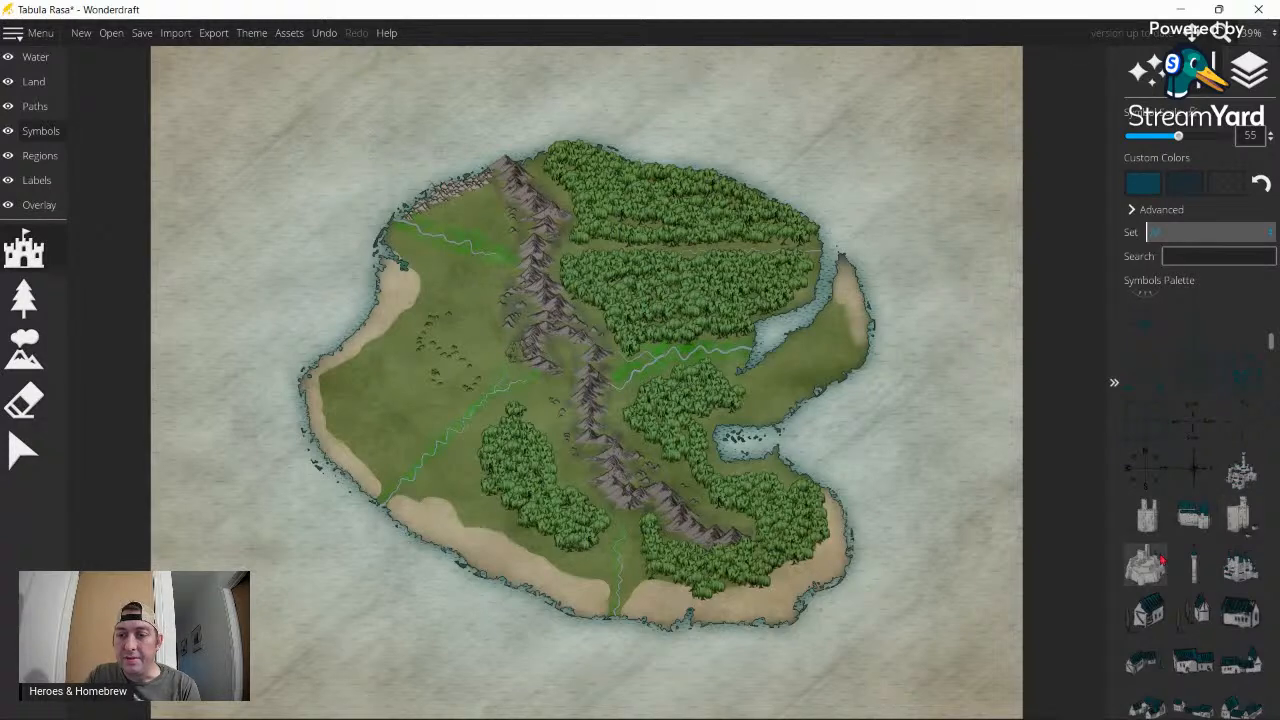
pyautogui.scroll(-4, 1161, 560)
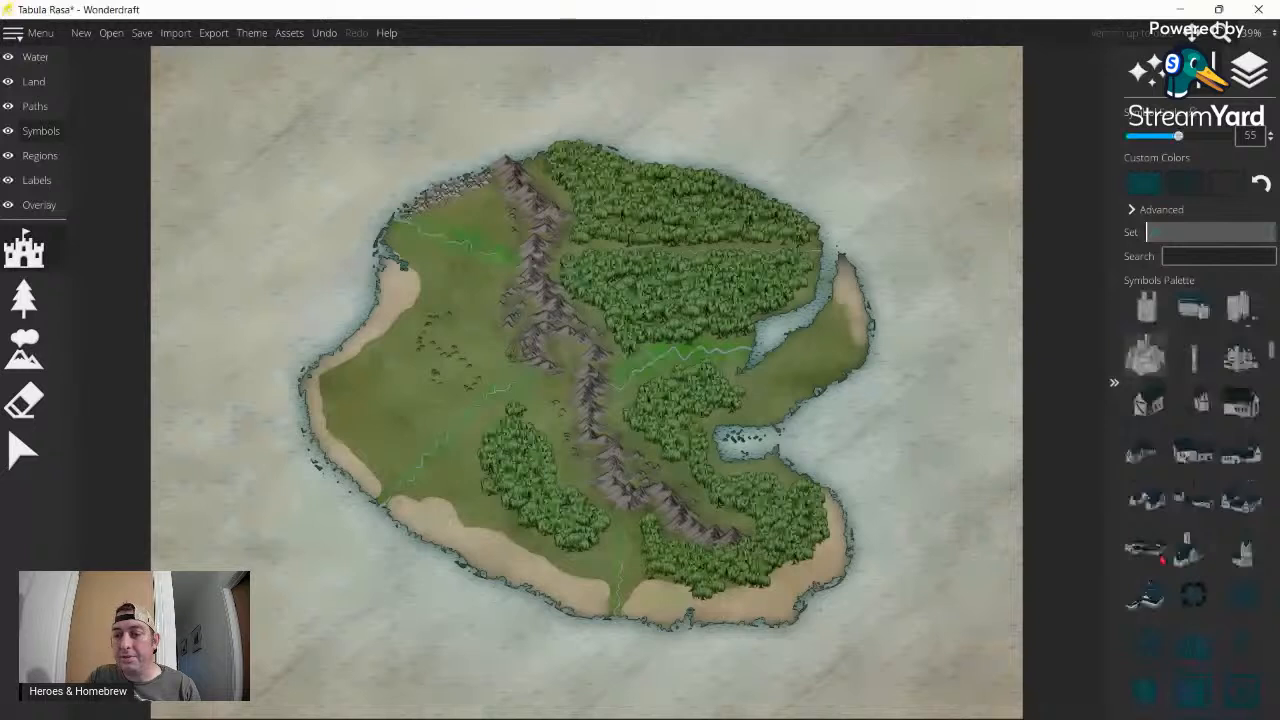
pyautogui.scroll(-5, 1180, 562)
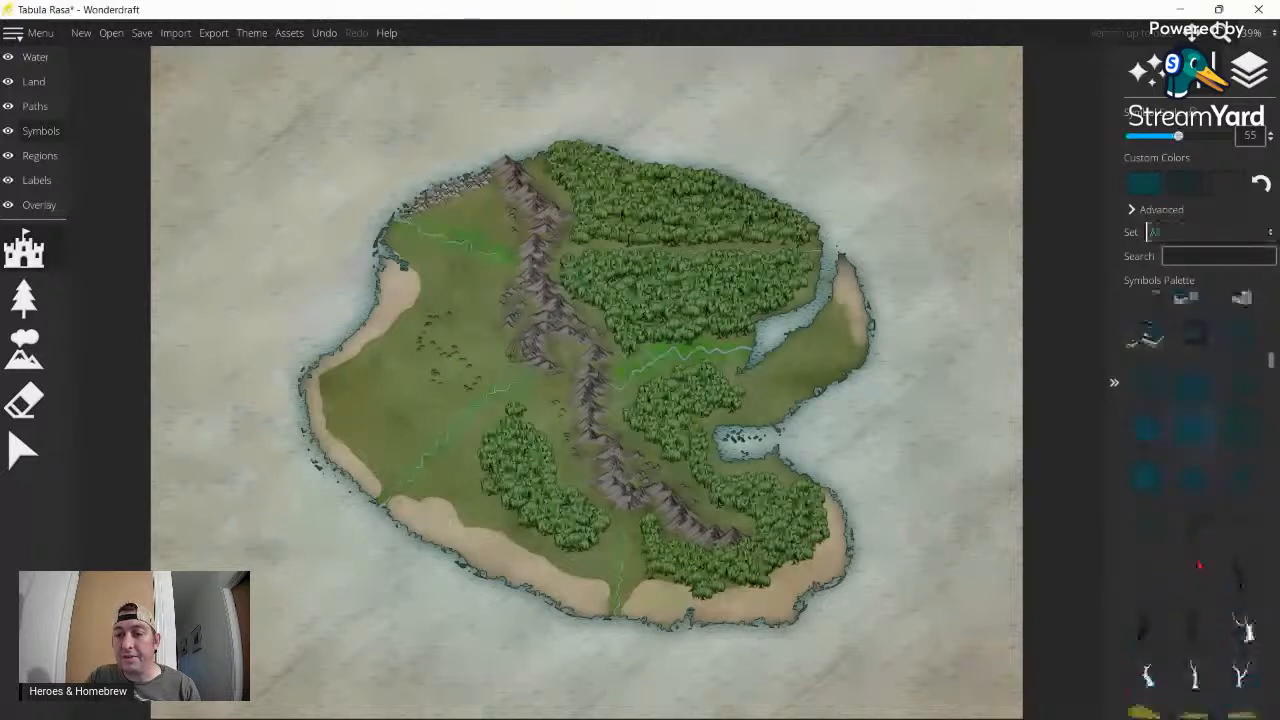
pyautogui.scroll(-2, 1199, 565)
pyautogui.scroll(-2, 1187, 541)
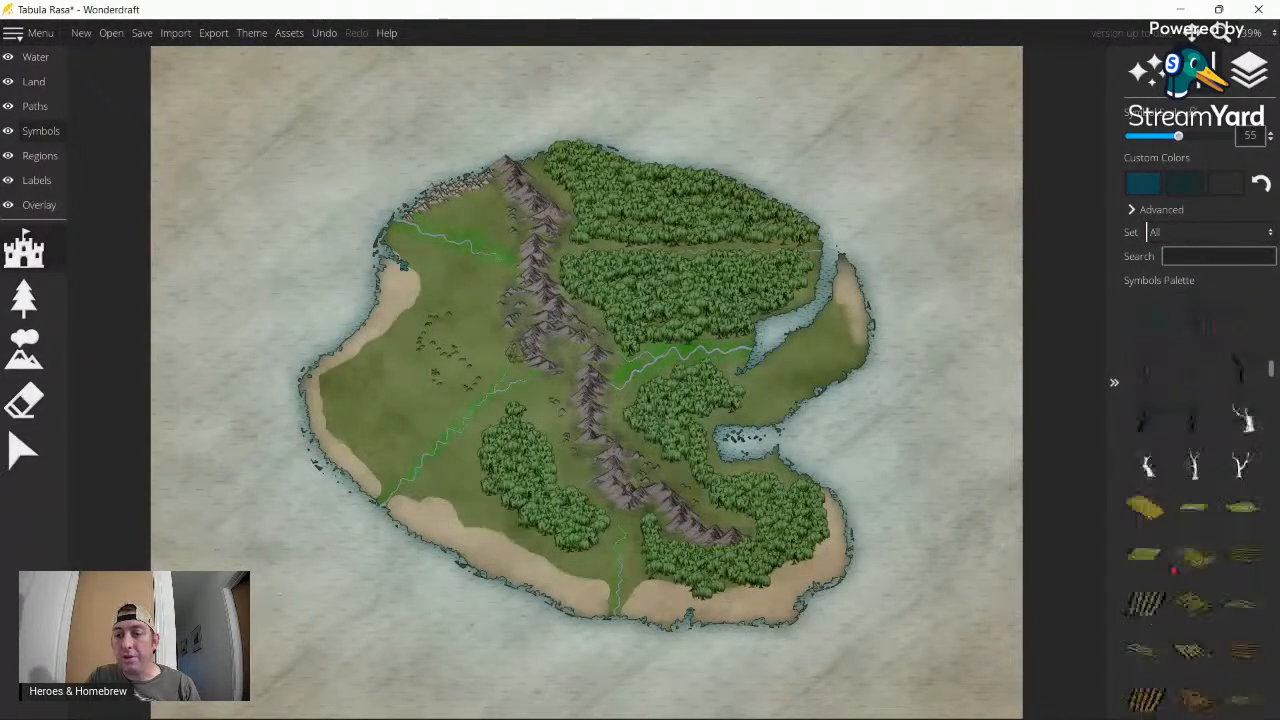
pyautogui.scroll(-4, 1174, 570)
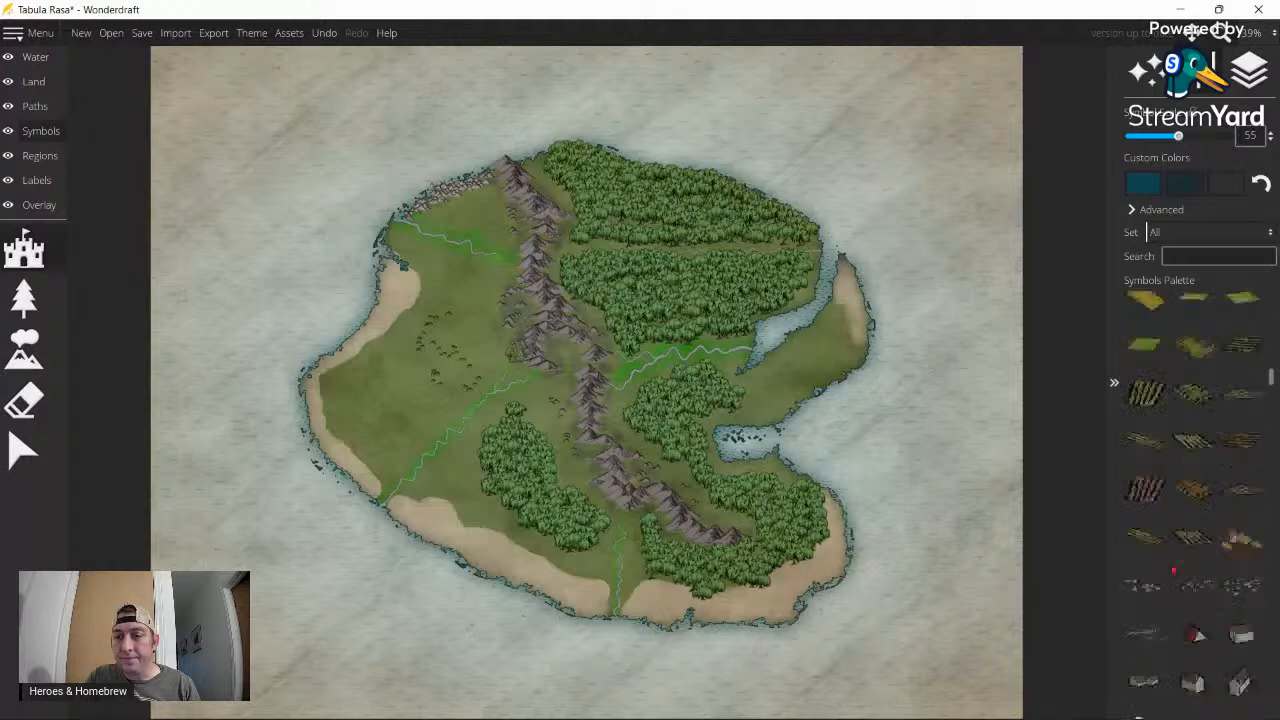
pyautogui.scroll(-2, 1173, 570)
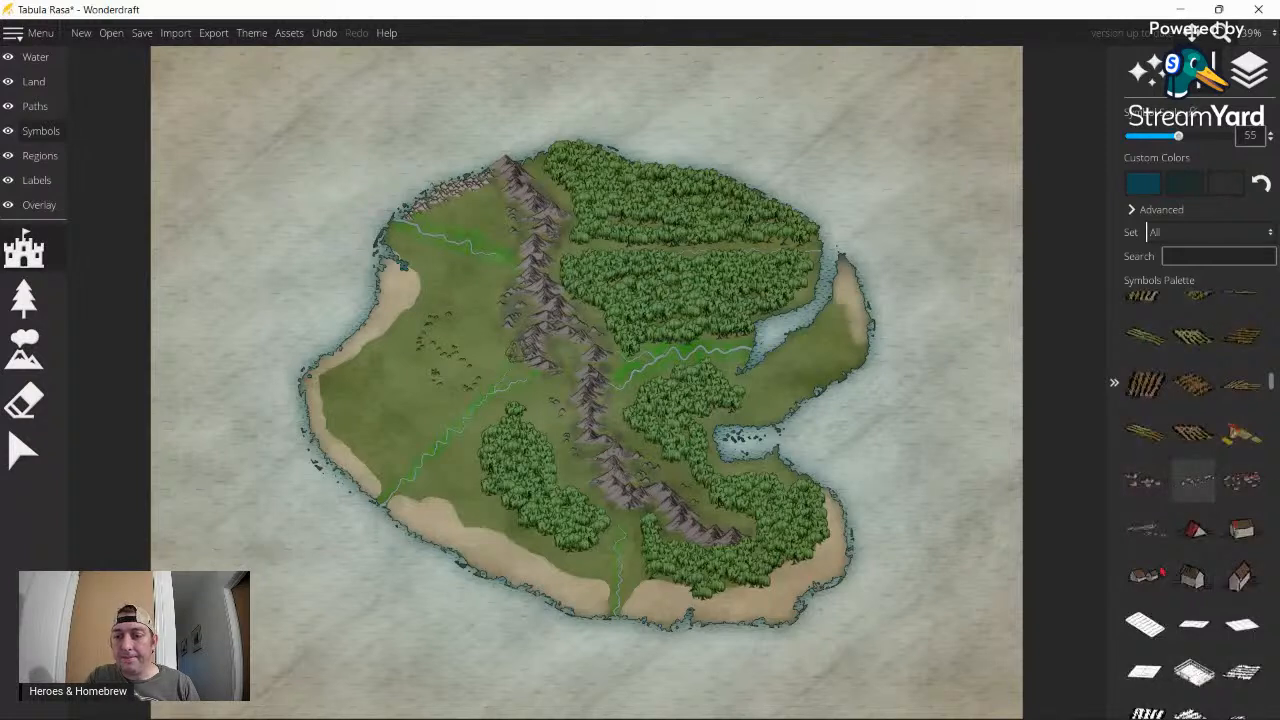
pyautogui.scroll(-4, 1194, 495)
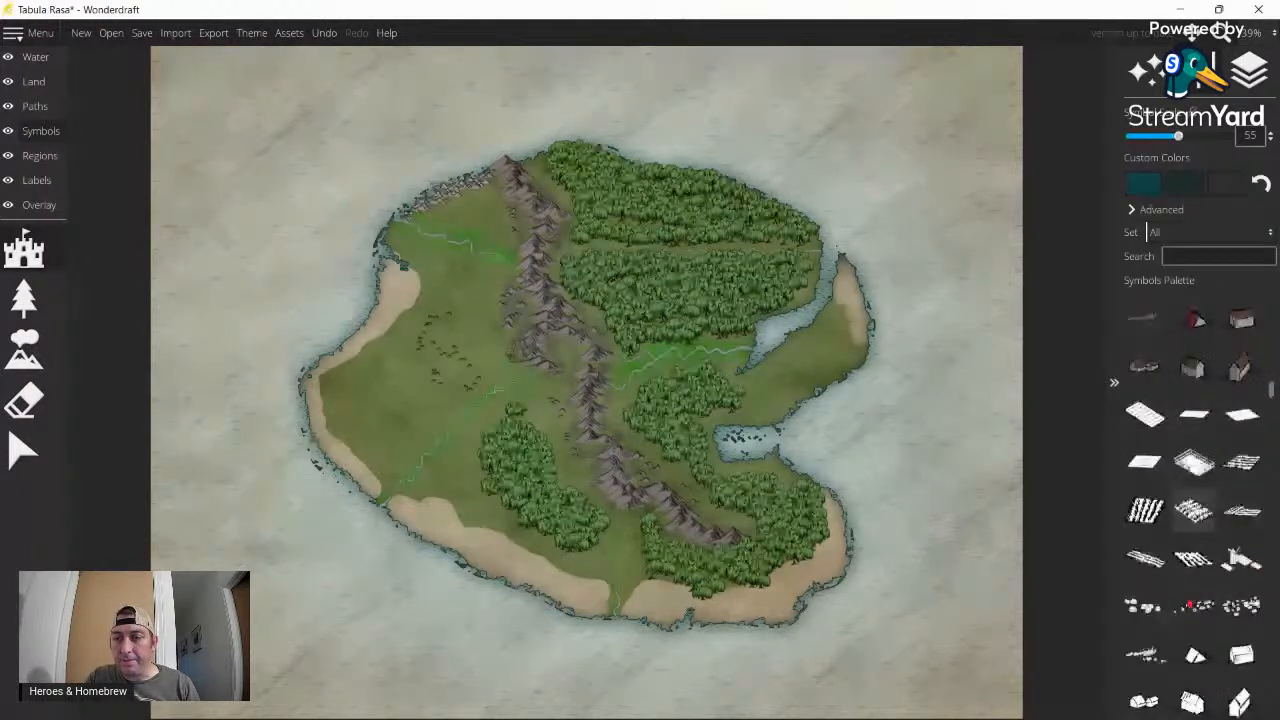
pyautogui.scroll(-5, 1194, 510)
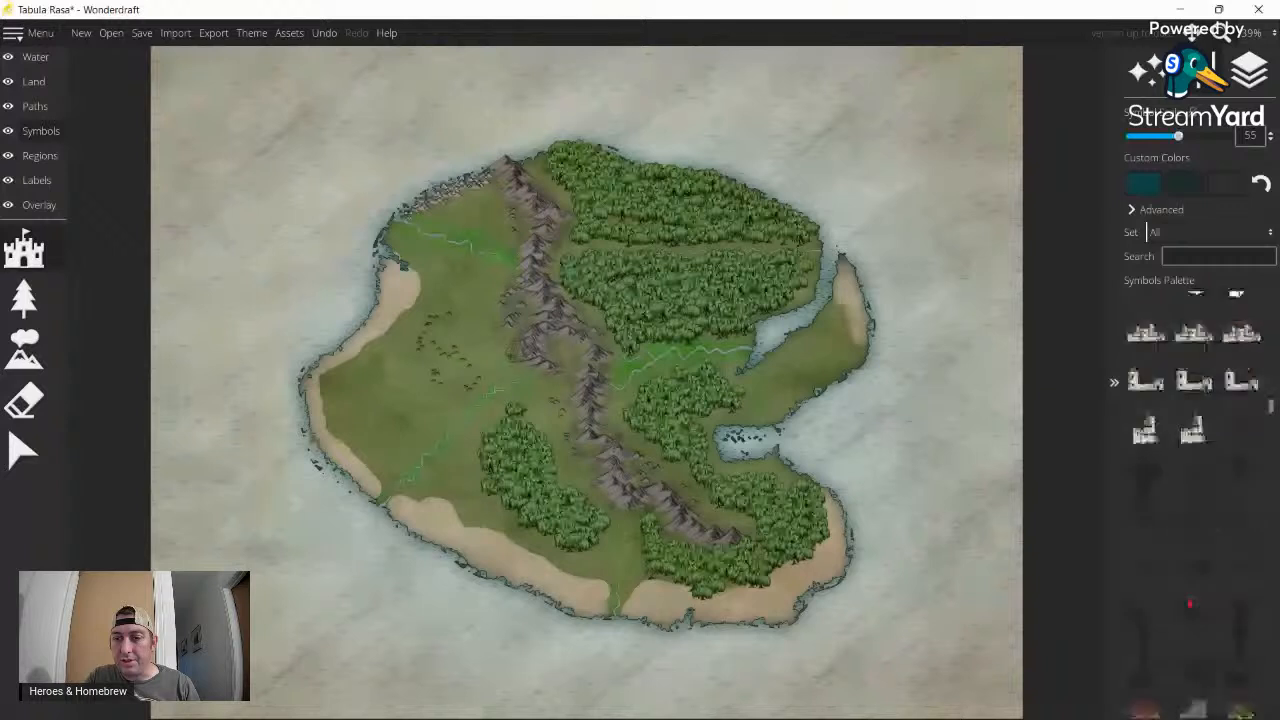
pyautogui.scroll(-3, 1194, 500)
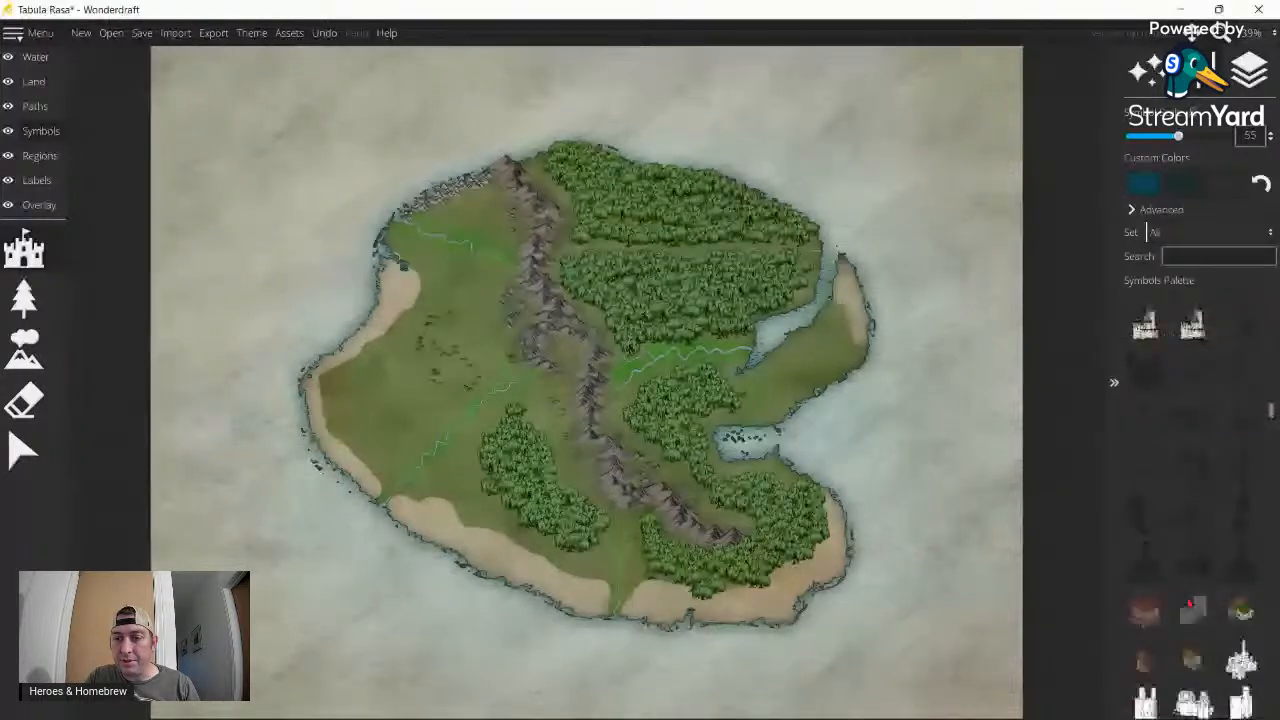
pyautogui.scroll(-6, 1190, 604)
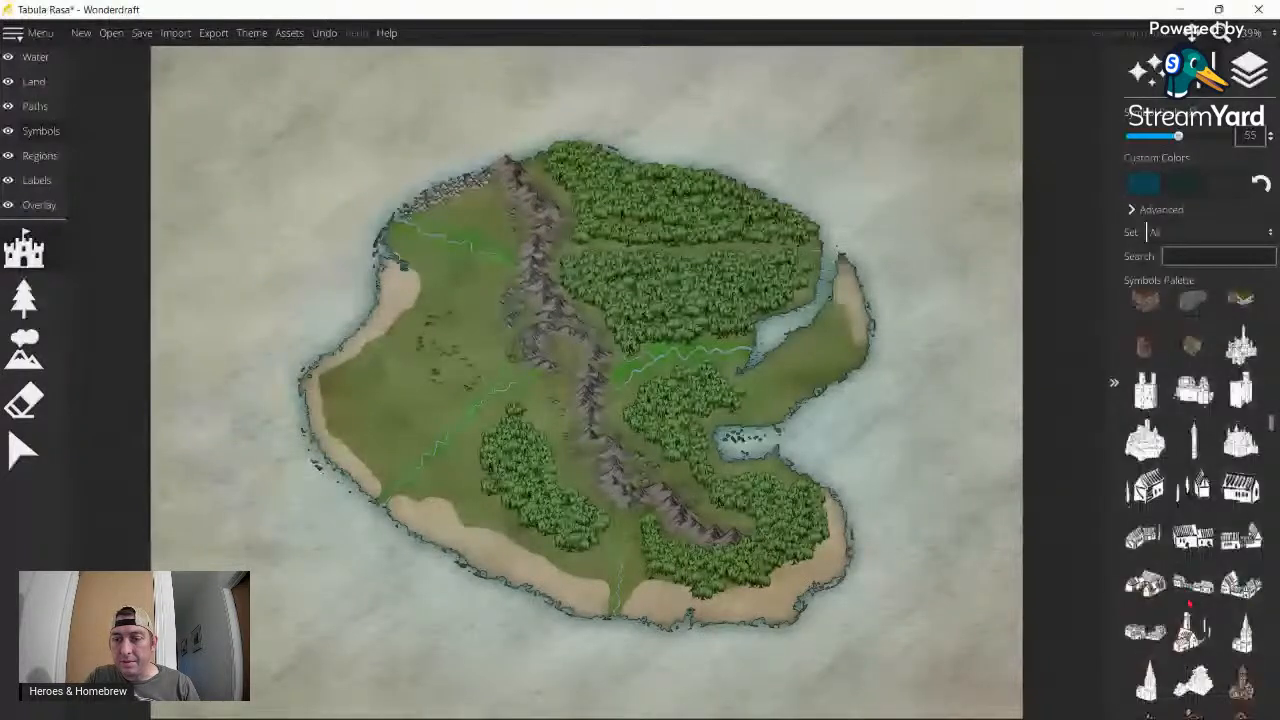
# - Place the coloured rock formation flanked by trees at size 55 at the head of the southern river
pyautogui.scroll(-1, 1190, 604)
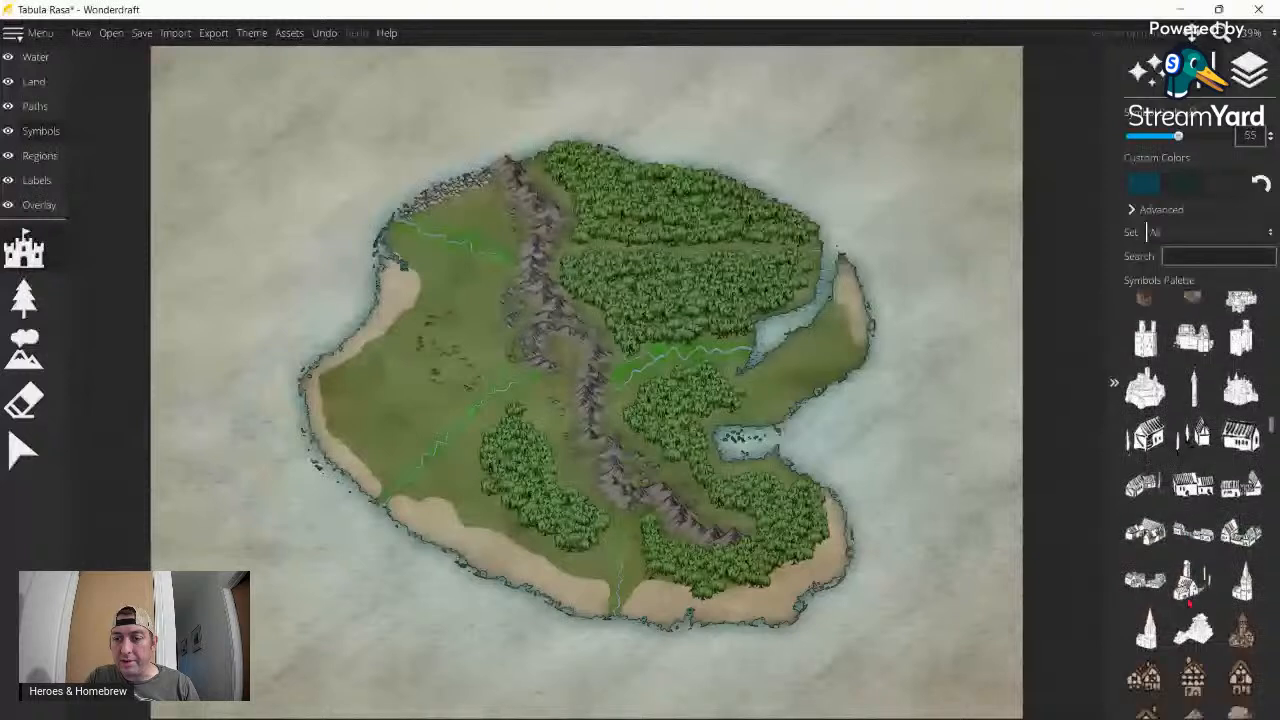
pyautogui.scroll(-7, 1189, 604)
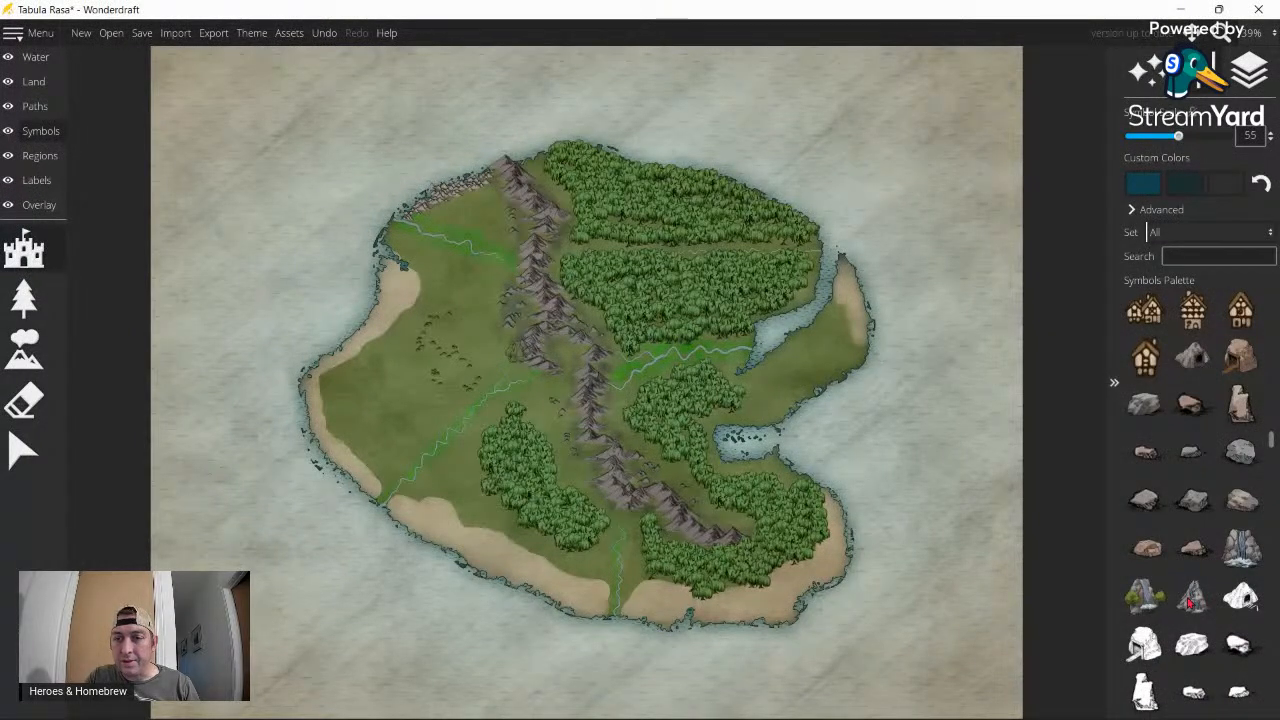
pyautogui.scroll(-2, 1189, 603)
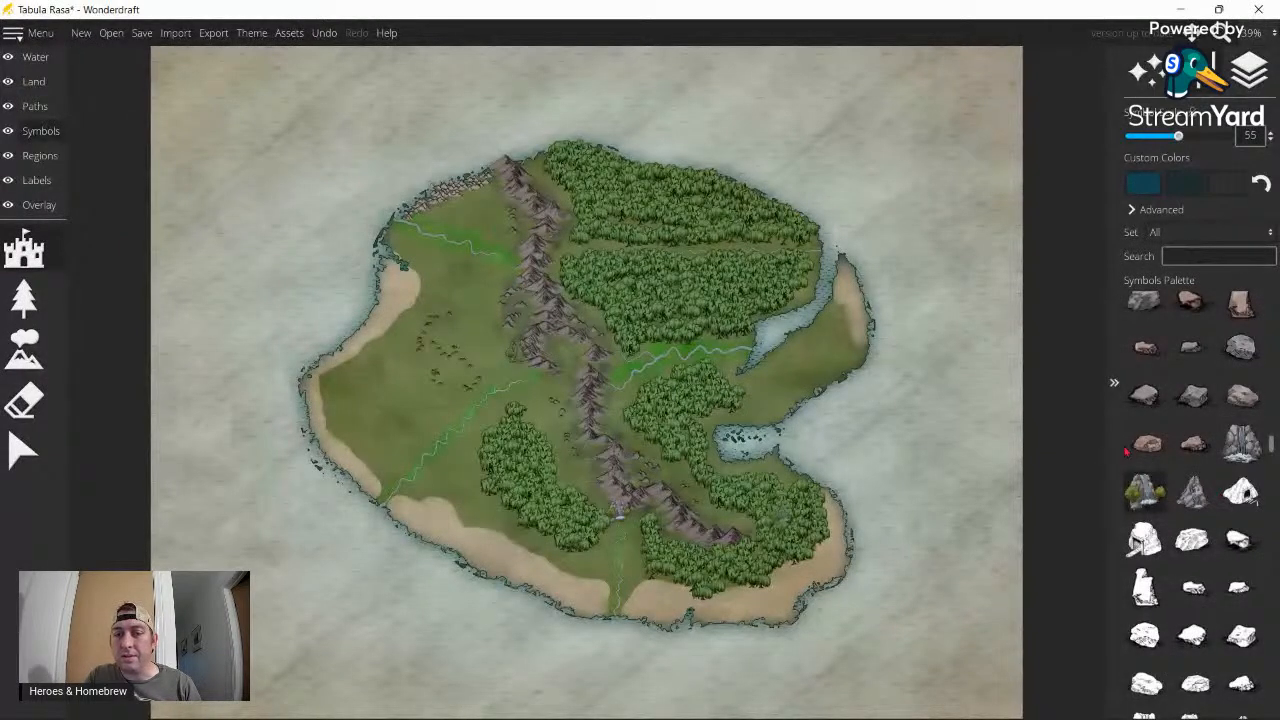
# - Place the dark ruined arches symbol at size 55 at the foot of the central mountains, just east of the southwest river's head
pyautogui.scroll(-1, 1189, 516)
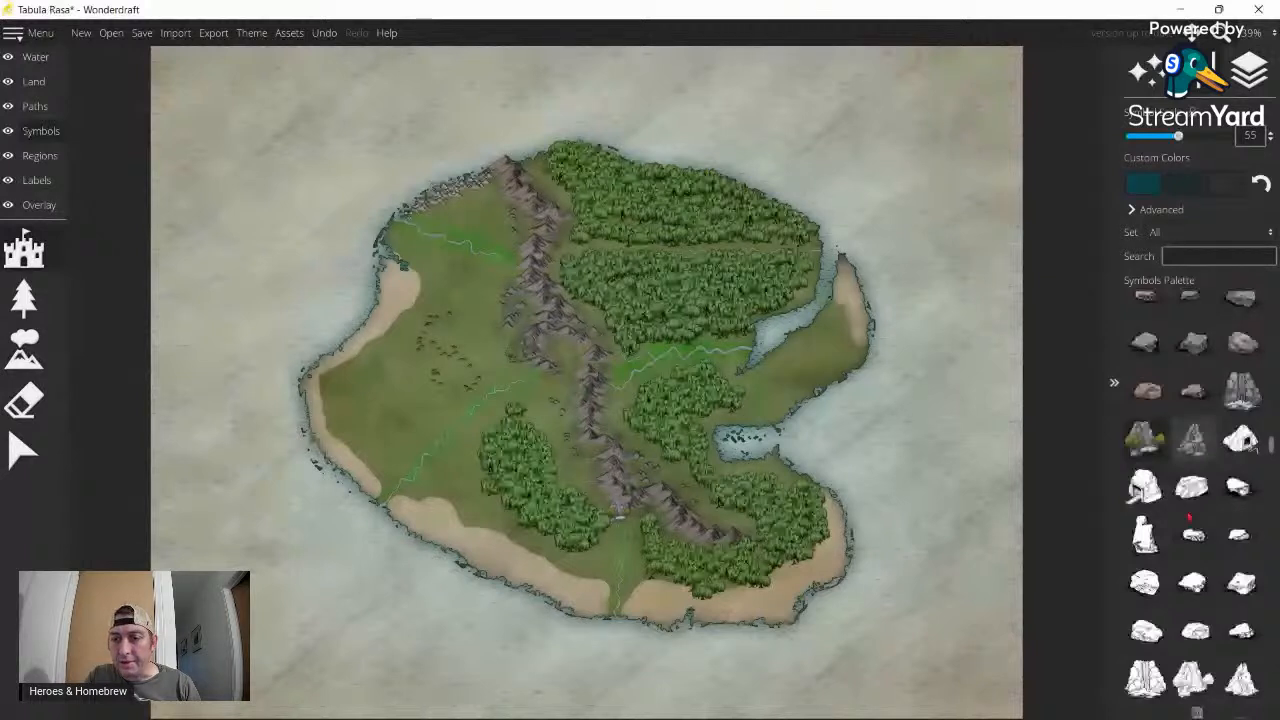
pyautogui.scroll(-6, 1189, 517)
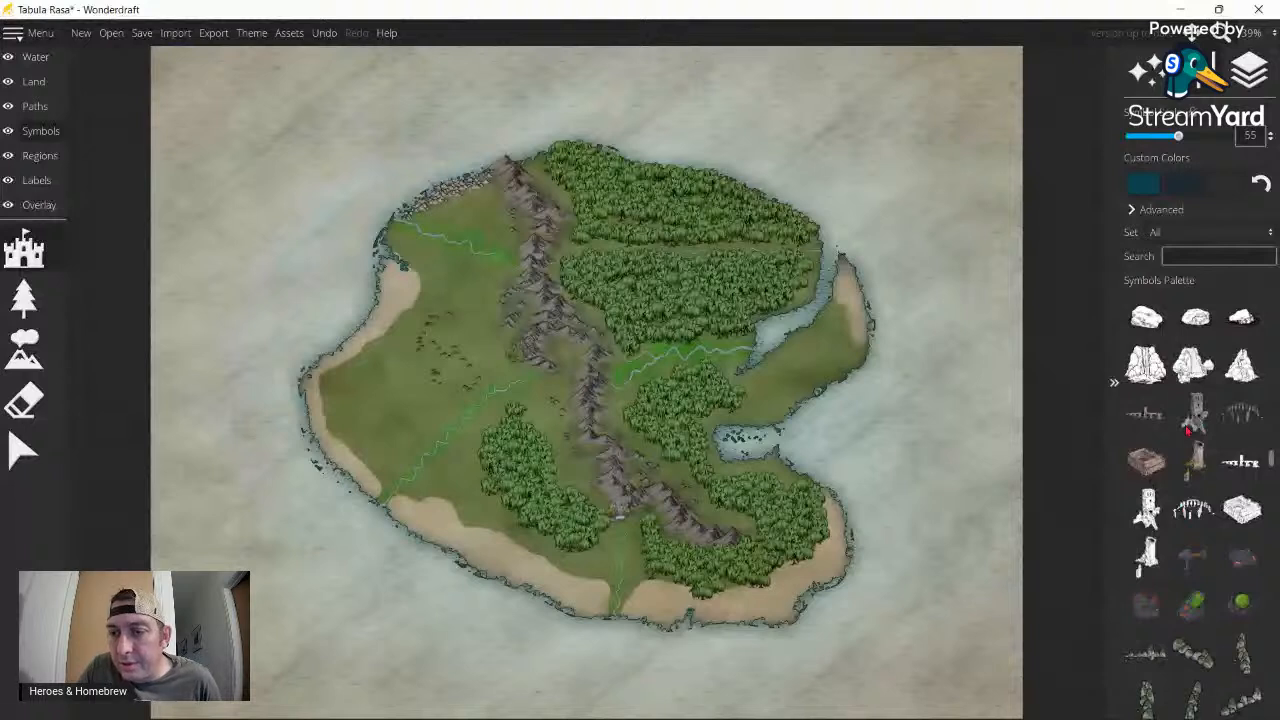
pyautogui.click(1188, 428)
pyautogui.click(1240, 416)
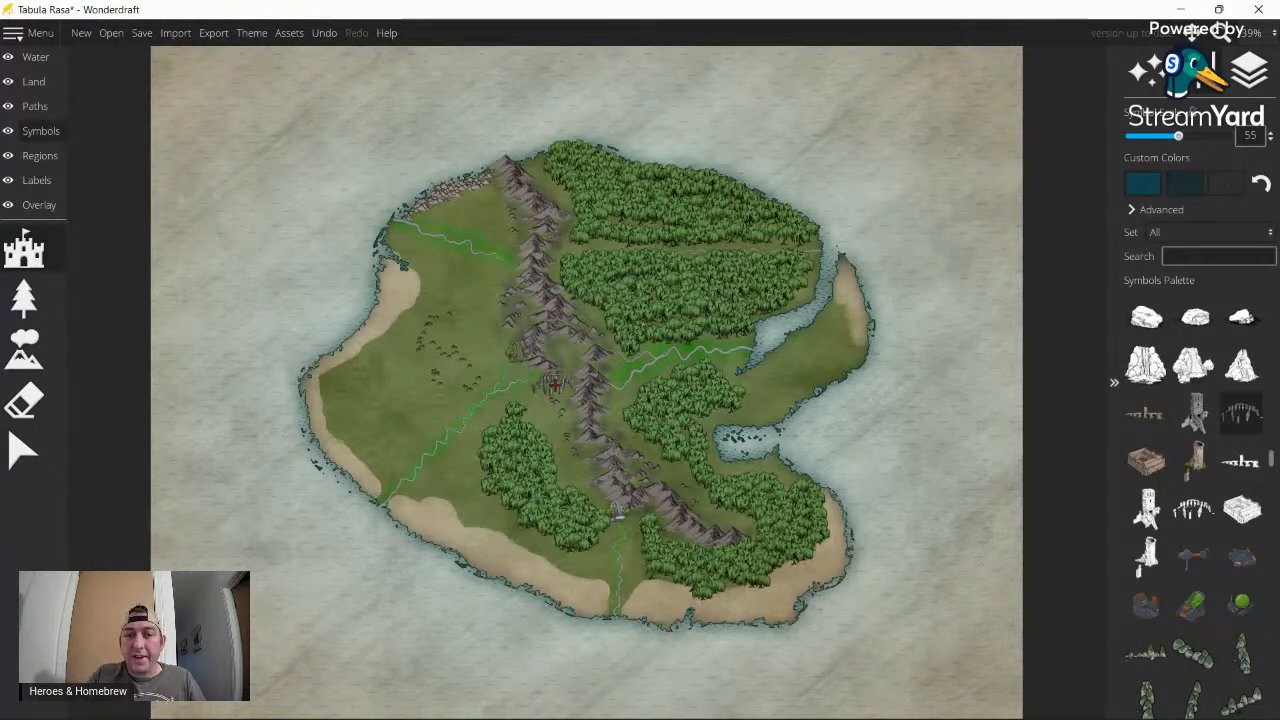
pyautogui.click(1230, 462)
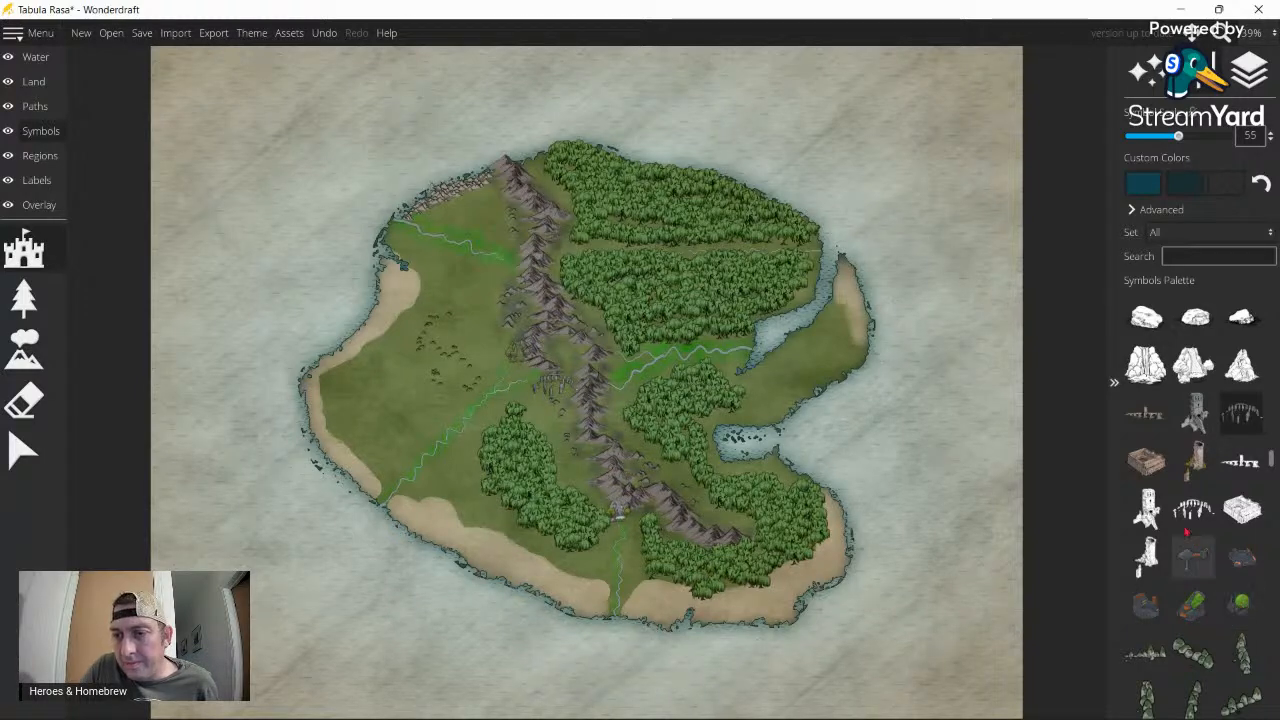
# - Place the brown stone ruin foundation symbol at size 55 inside the forest just north of the eastern river
pyautogui.click(1148, 462)
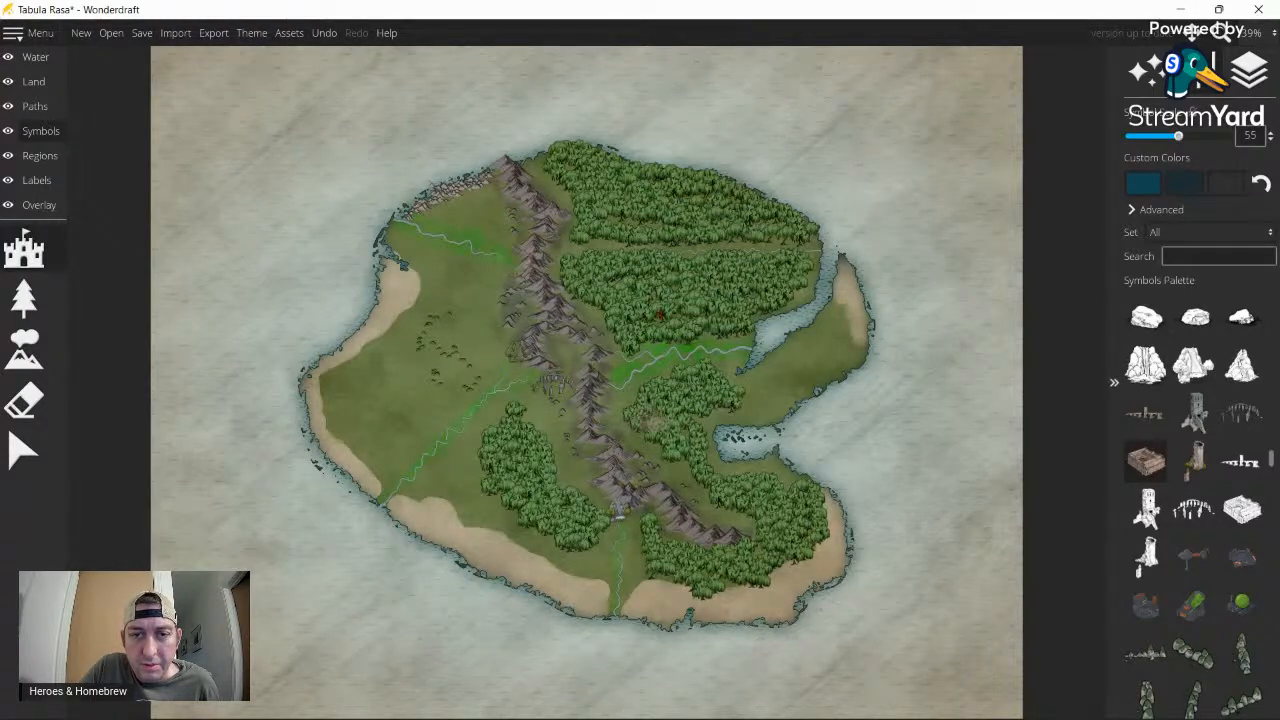
pyautogui.click(660, 312)
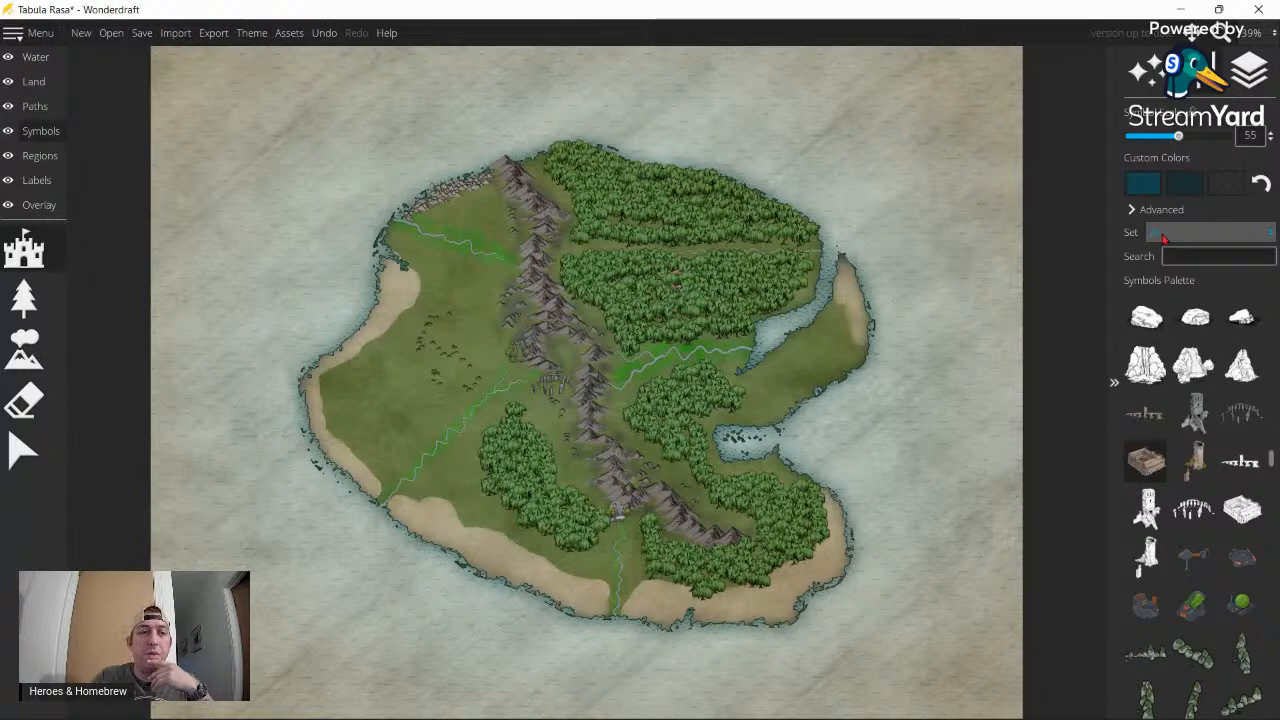
# - Add a Pointed Hex grid to the map overlay on the Default layer
pyautogui.click(44, 212)
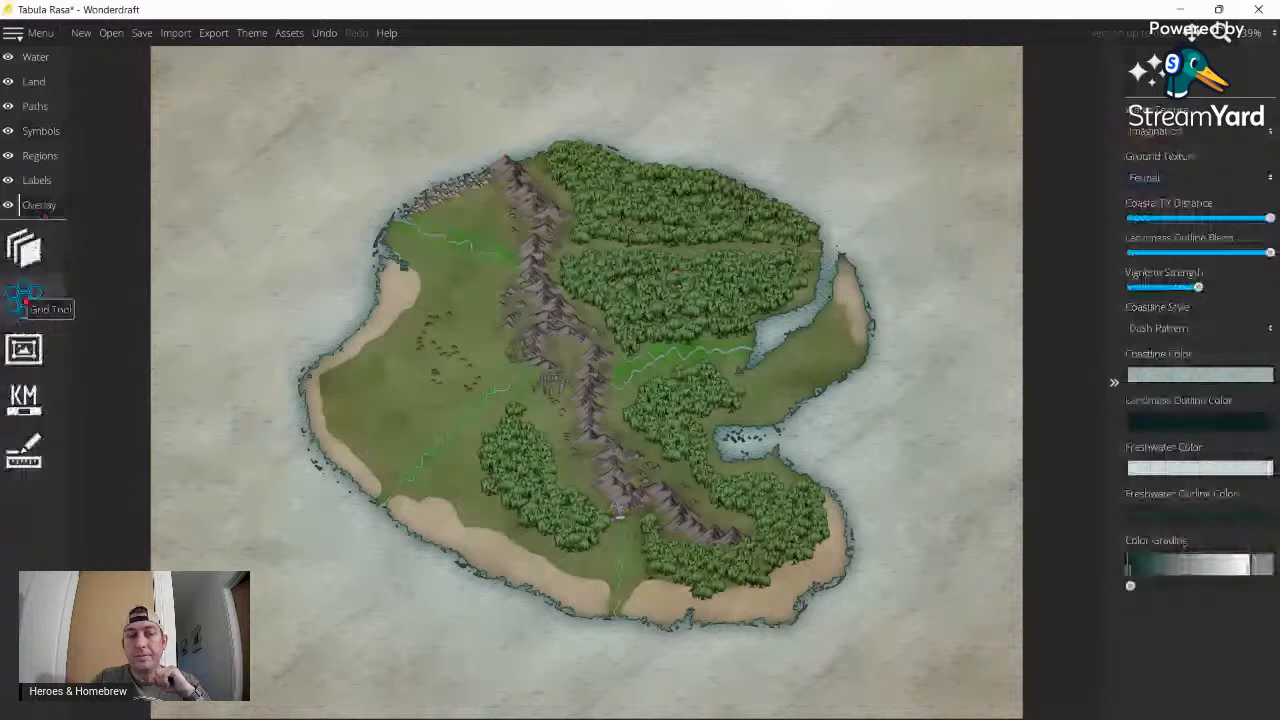
pyautogui.click(26, 300)
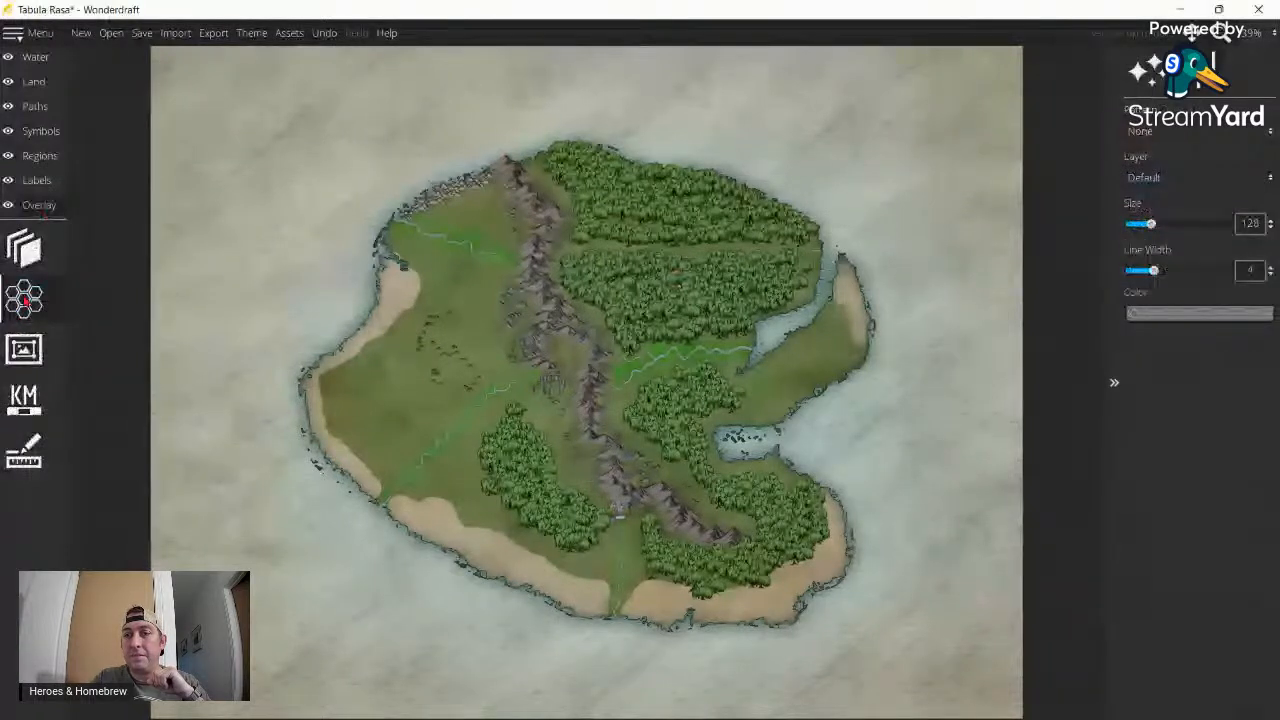
pyautogui.click(1167, 135)
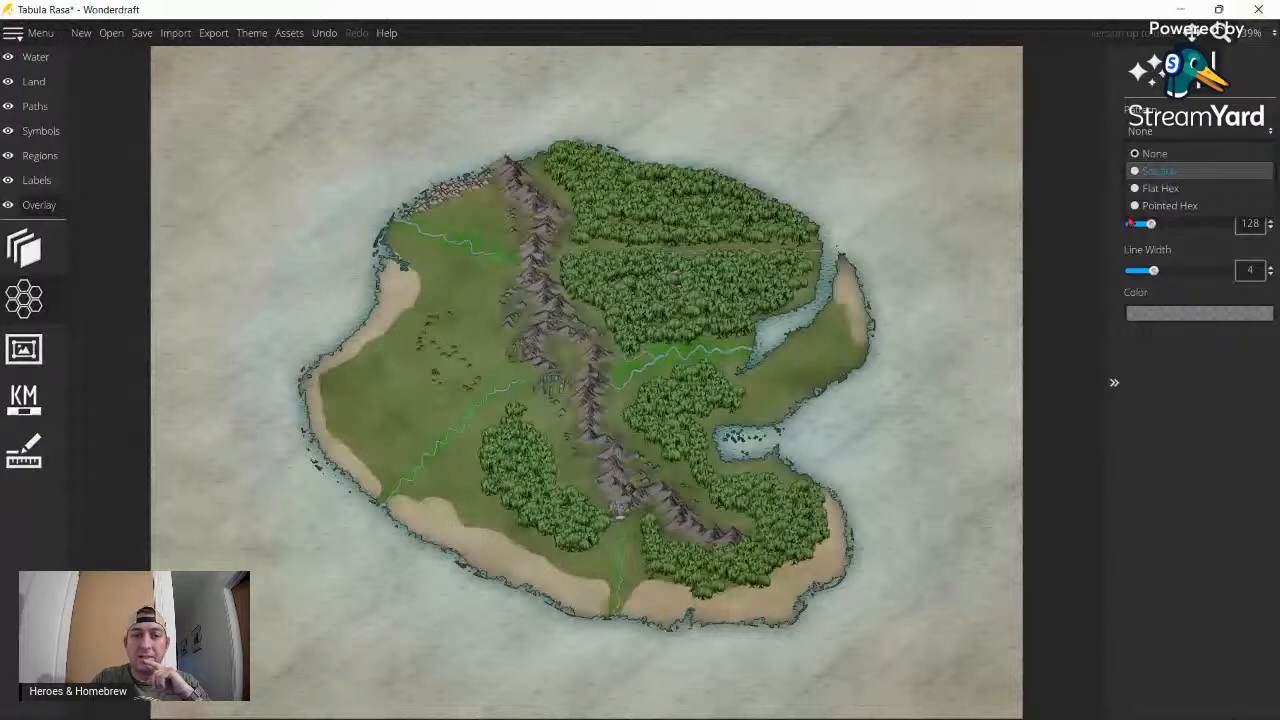
pyautogui.click(1136, 206)
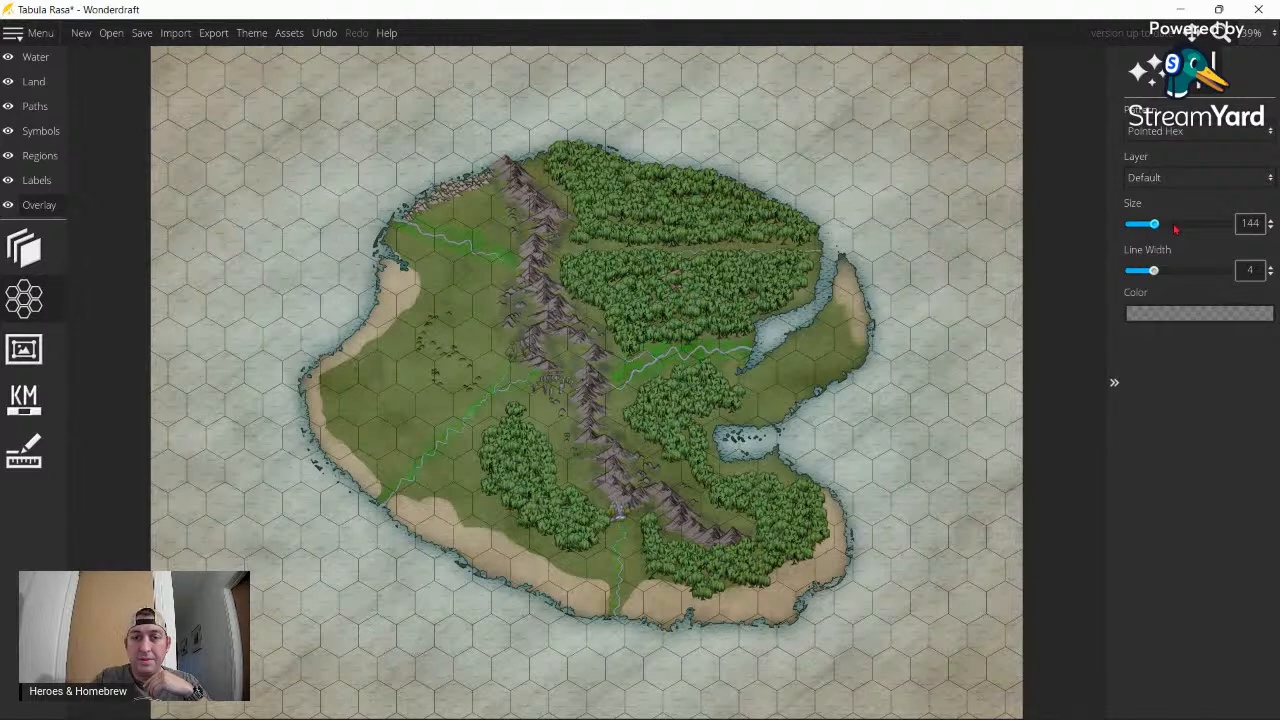
# - Enlarge the hex grid to size 264
pyautogui.scroll(2, 1175, 228)
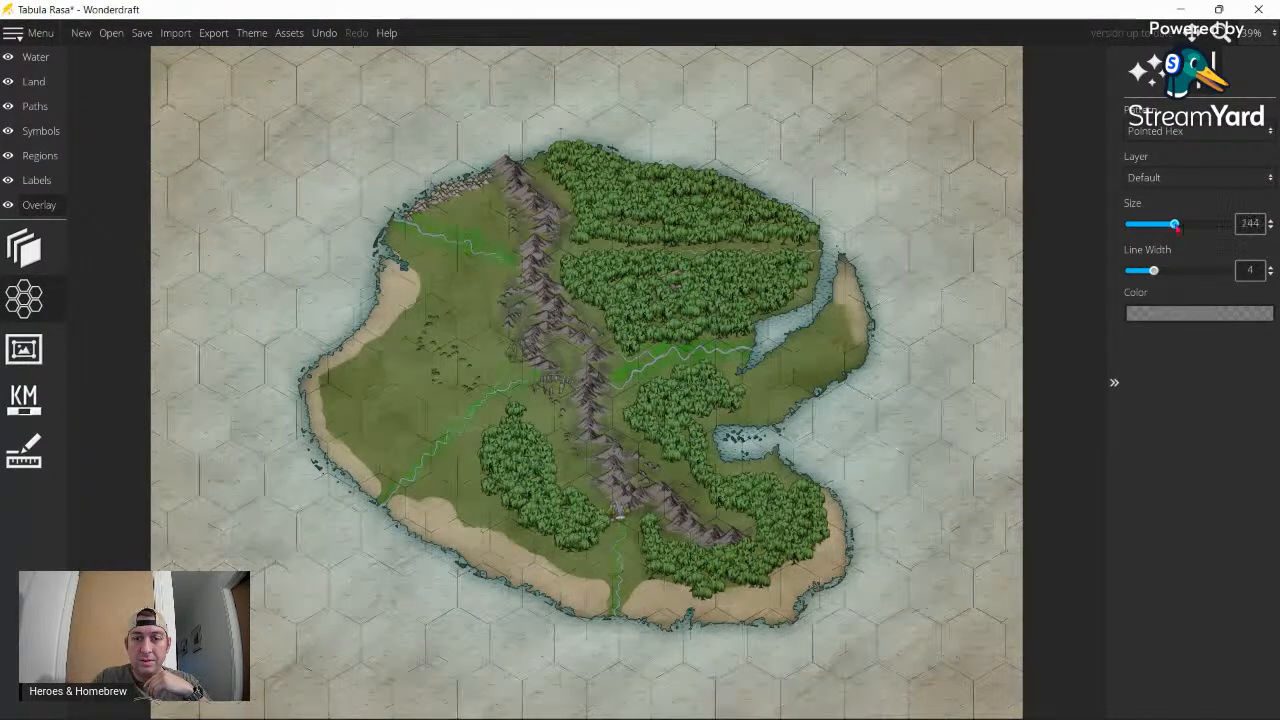
pyautogui.scroll(2, 1177, 228)
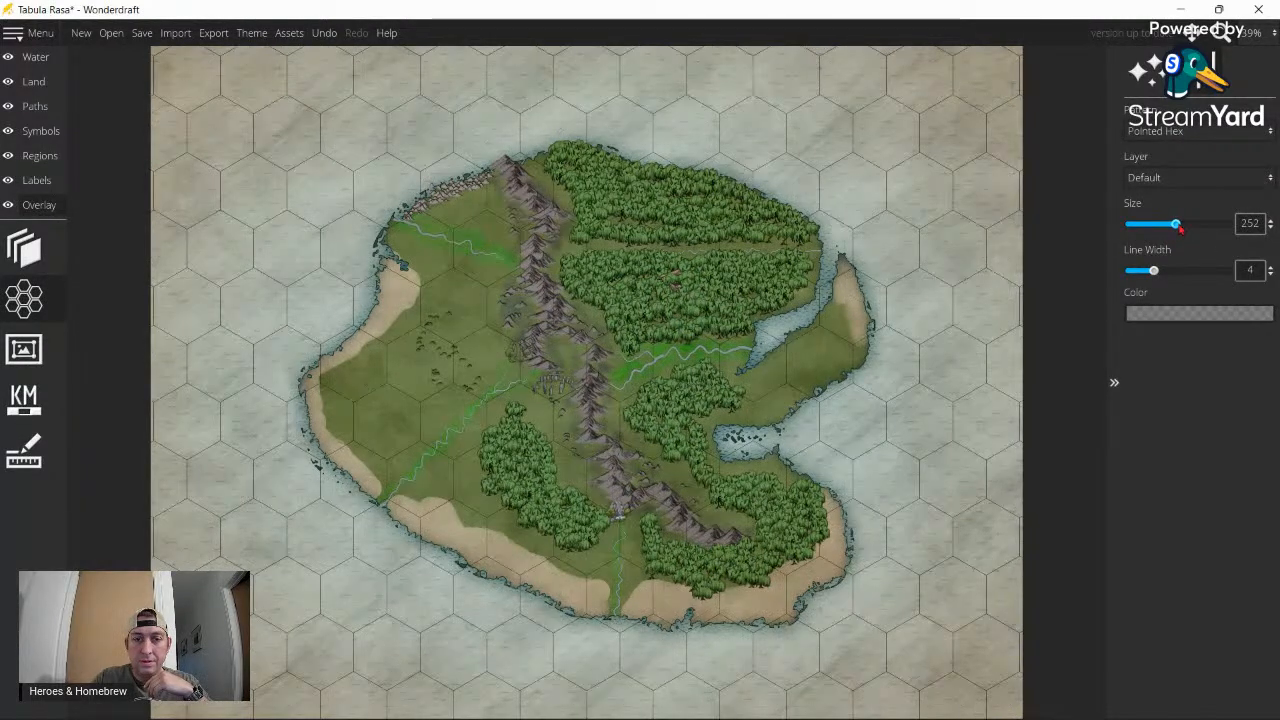
pyautogui.scroll(1, 1180, 228)
pyautogui.scroll(1, 1180, 228)
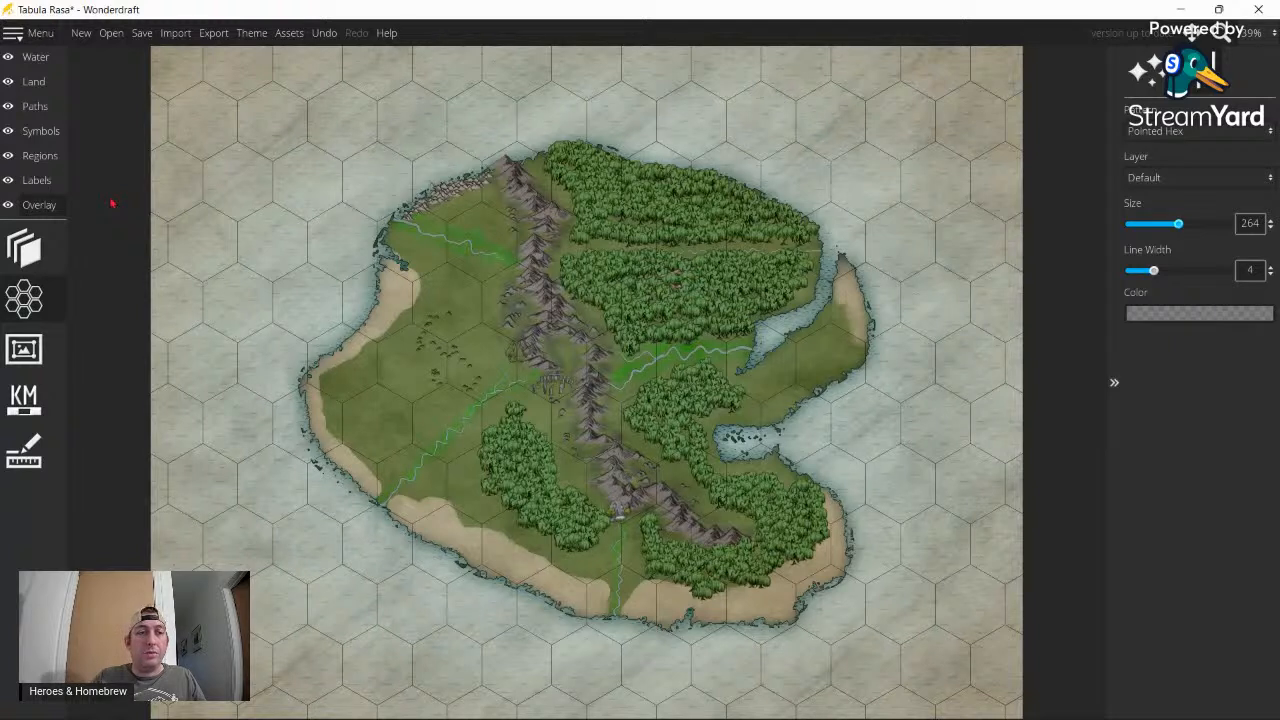
# - Place a small cluster of three mountain symbols at size 80 in the sea off the northwest cliffs
pyautogui.click(40, 133)
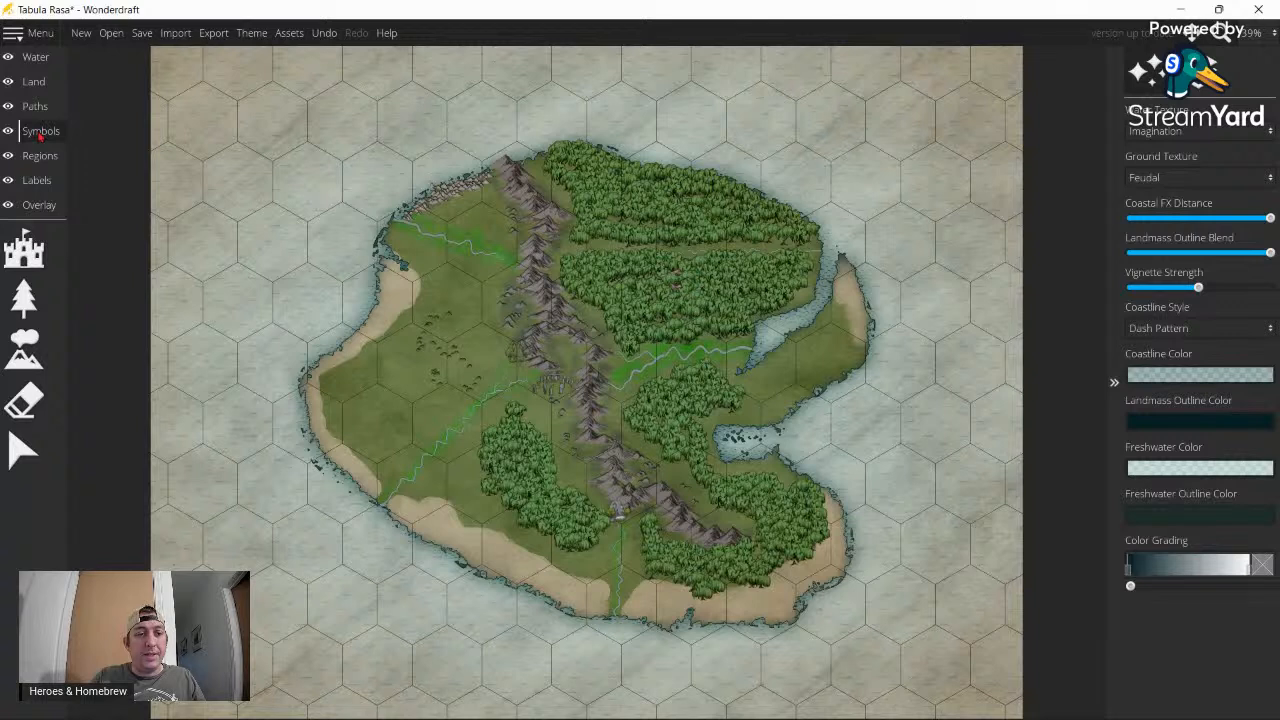
pyautogui.click(26, 355)
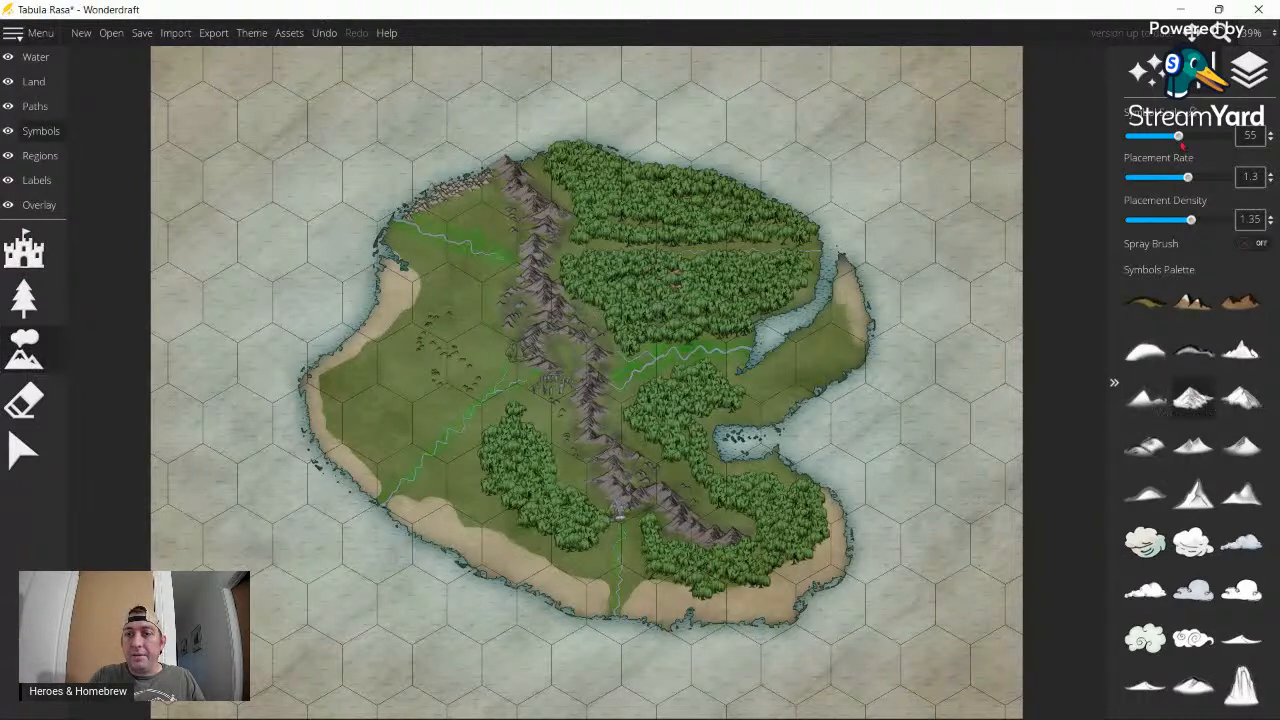
pyautogui.moveTo(1180, 137); pyautogui.dragTo(1198, 137)
pyautogui.click(838, 165)
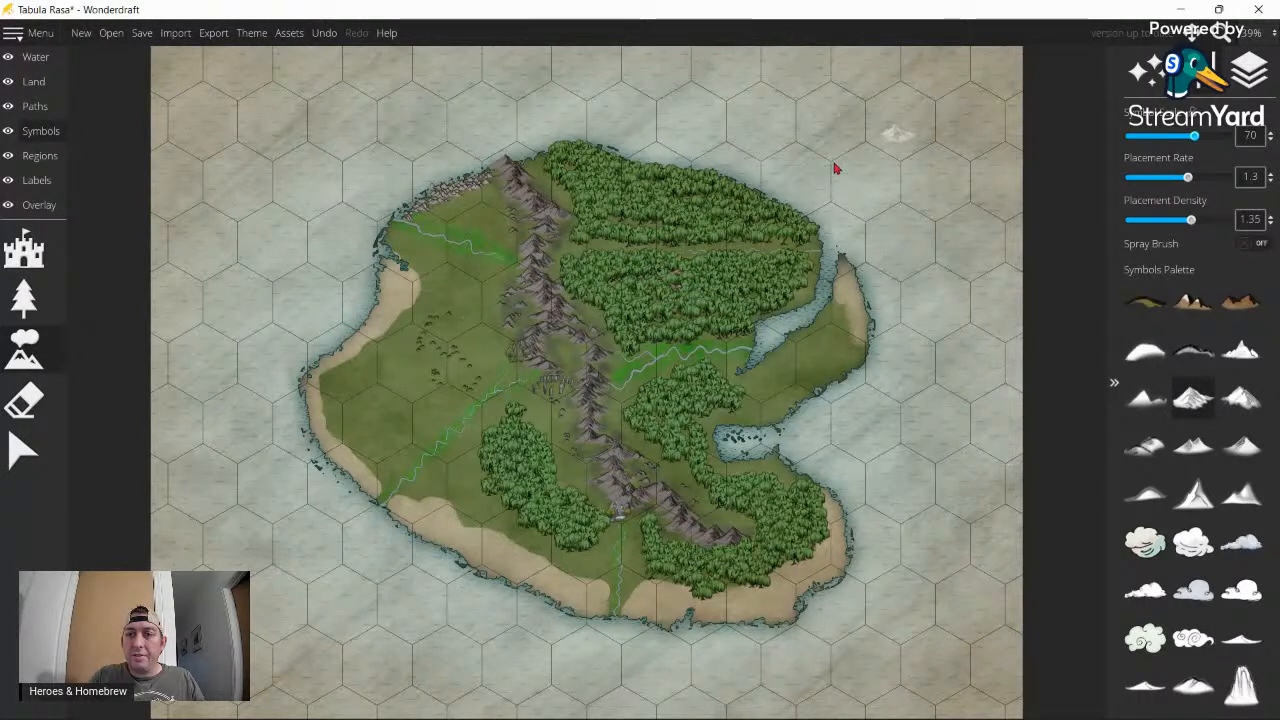
pyautogui.hotkey('ctrl', 'z')
pyautogui.click(1207, 138)
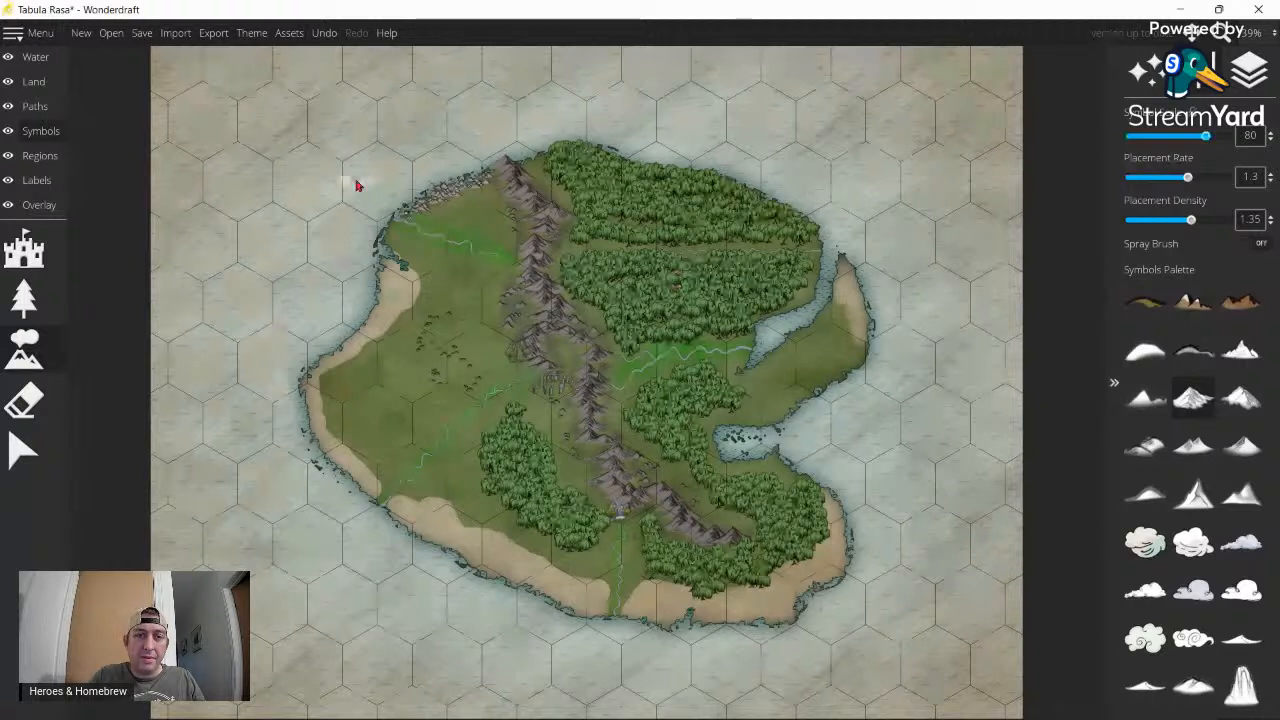
pyautogui.moveTo(357, 185); pyautogui.dragTo(437, 158)
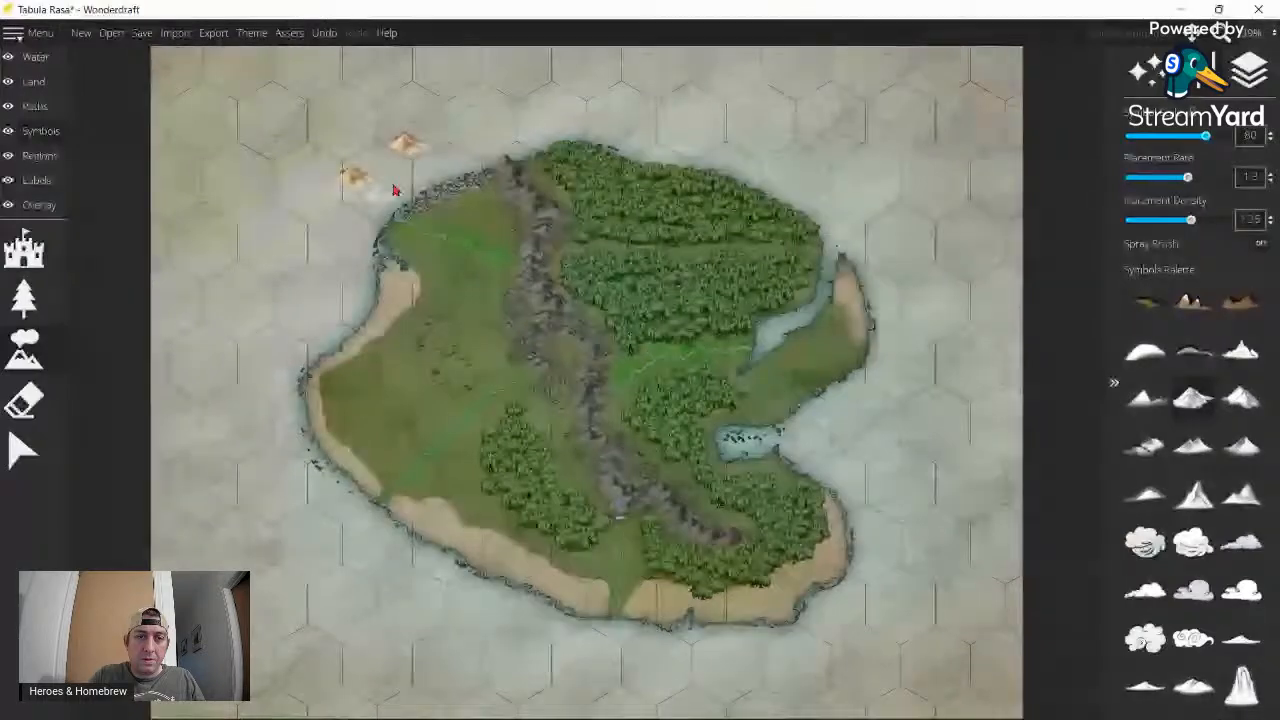
pyautogui.click(395, 176)
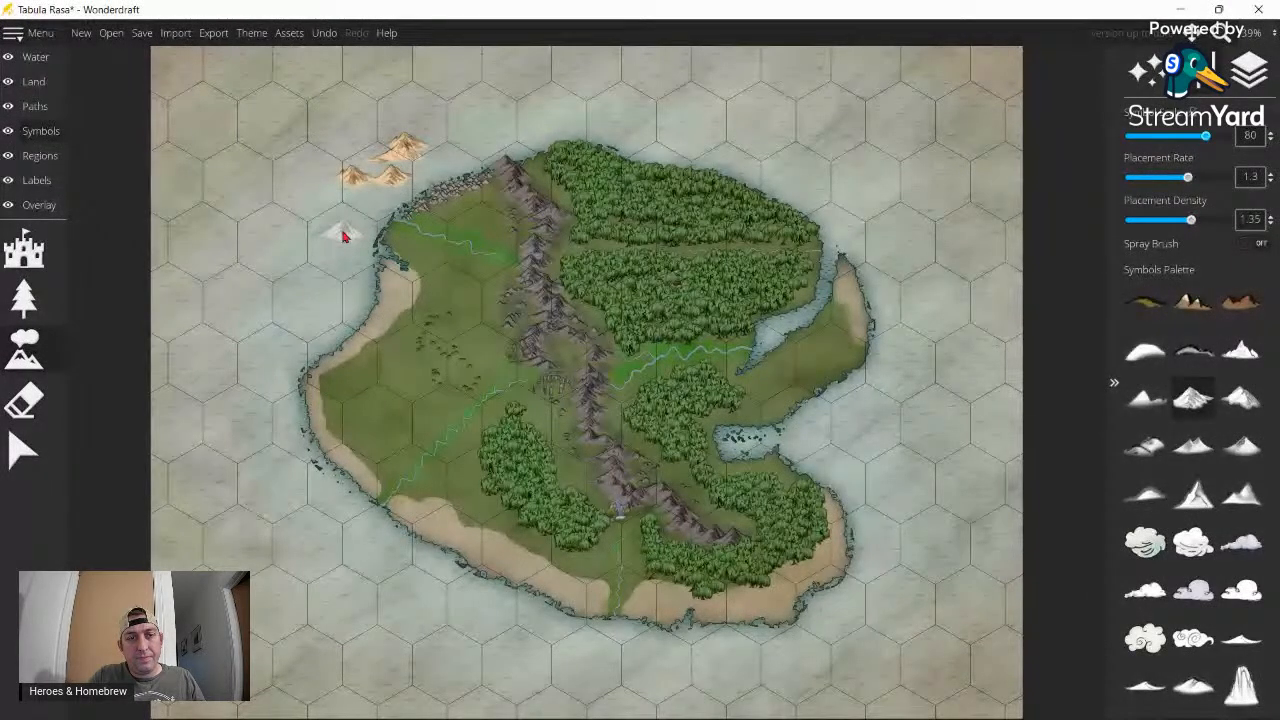
# - Place a second, longer mountain cluster at size 80 in the sea west of the northwest river's mouth
pyautogui.click(342, 233)
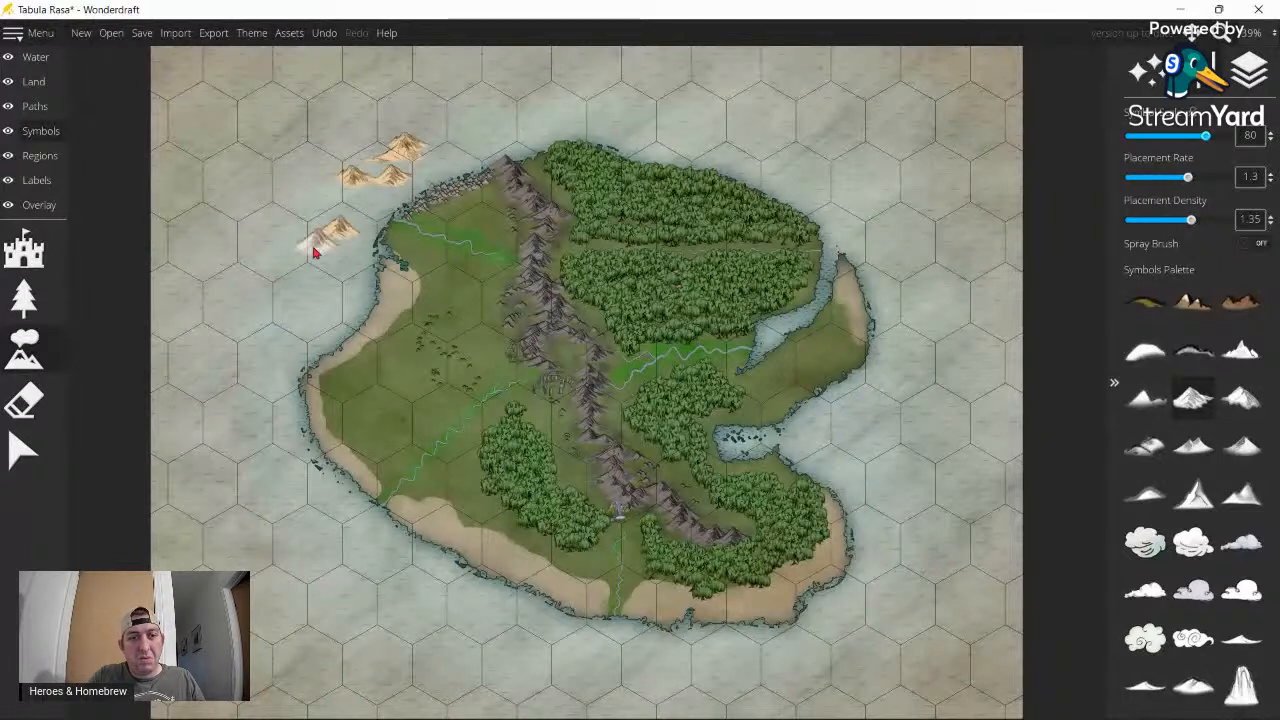
pyautogui.click(312, 258)
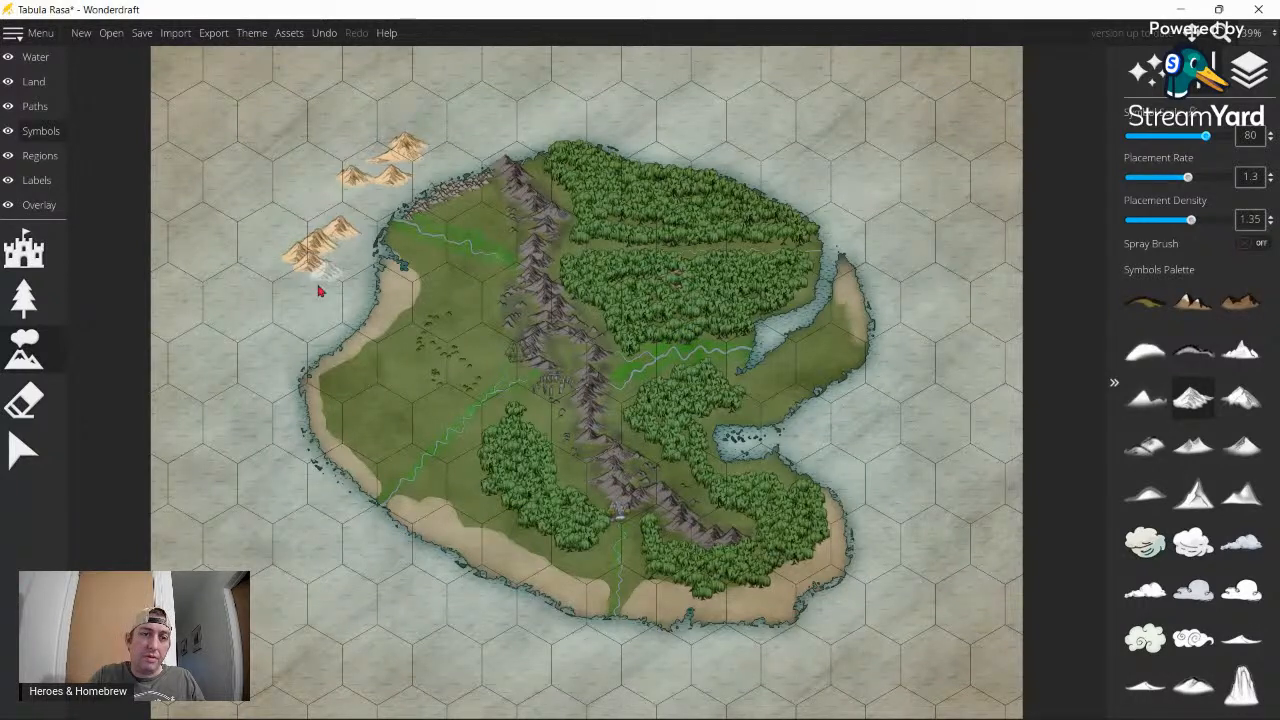
pyautogui.click(305, 293)
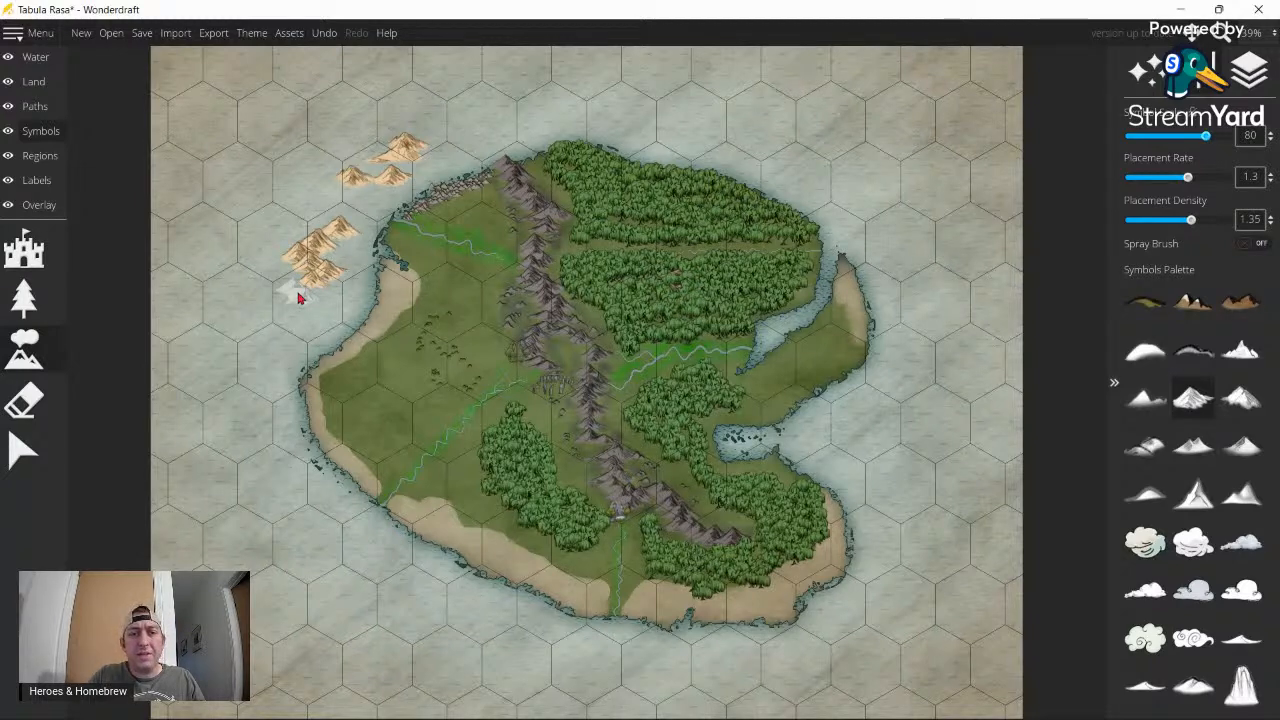
# - Paint both offshore mountain clusters grey with the land colour brush at size 50 and opacity 0.55, filtered to Mountains only
pyautogui.click(34, 81)
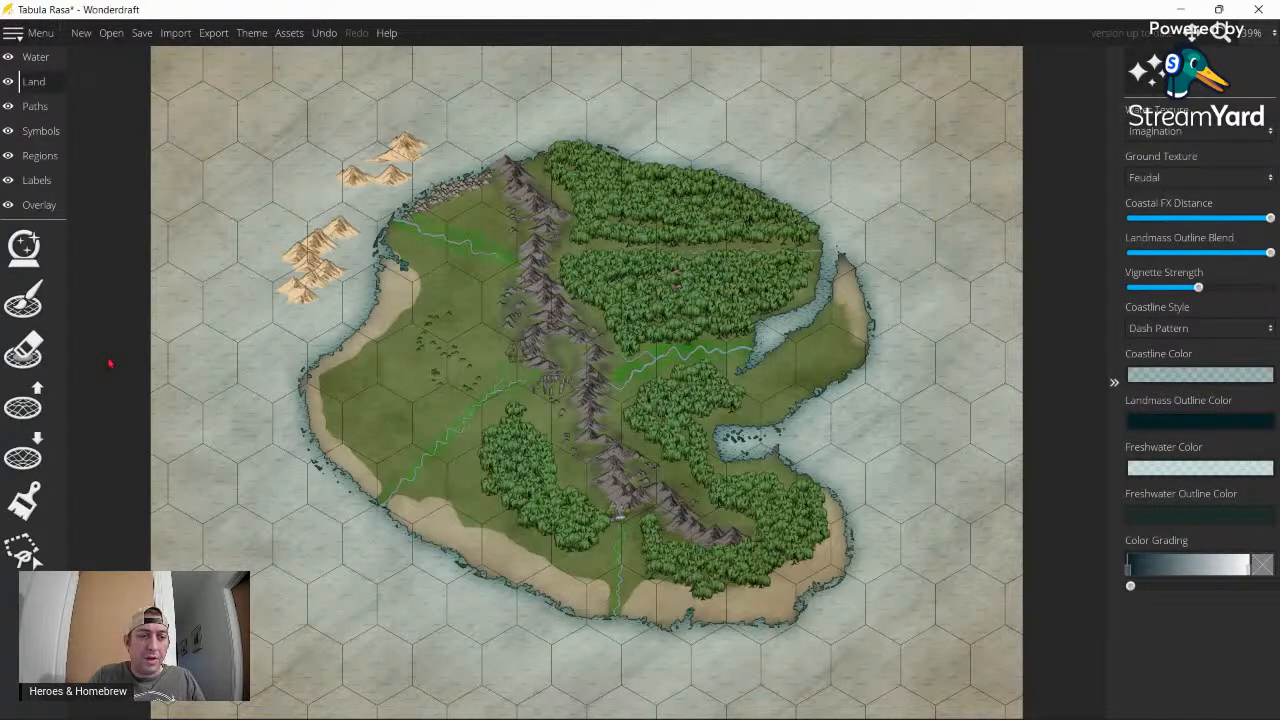
pyautogui.press('e')
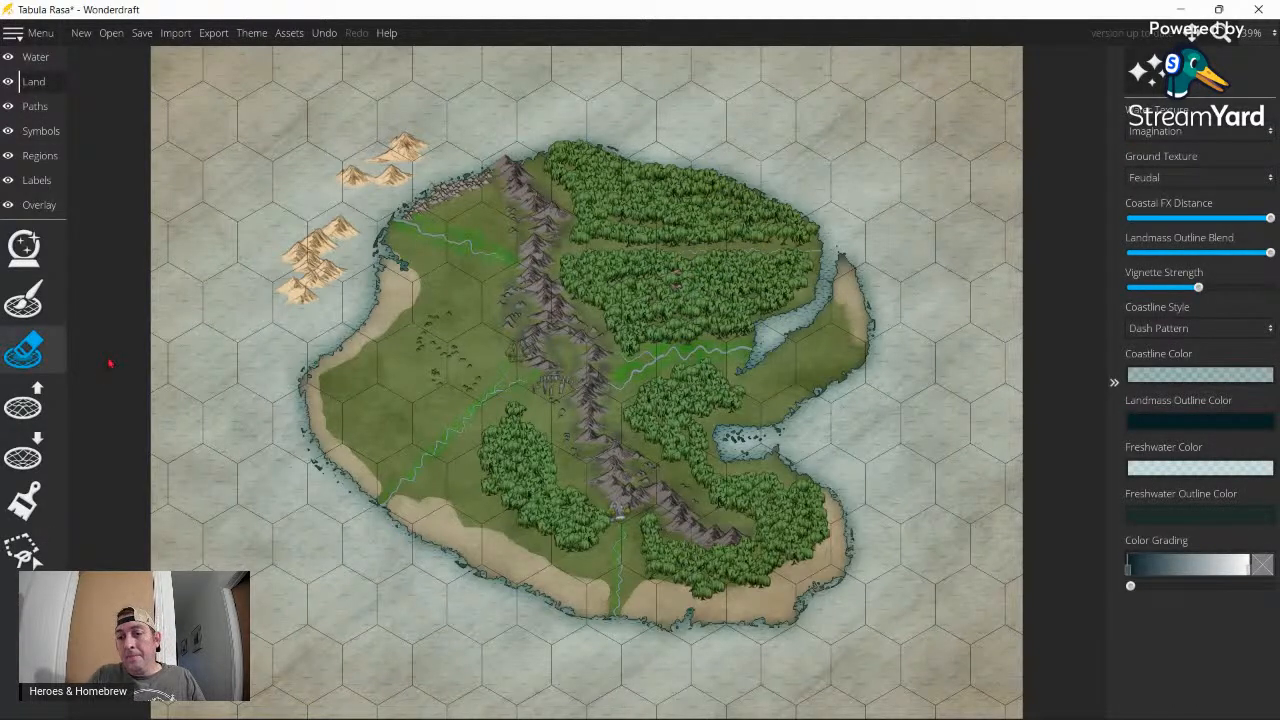
pyautogui.click(24, 500)
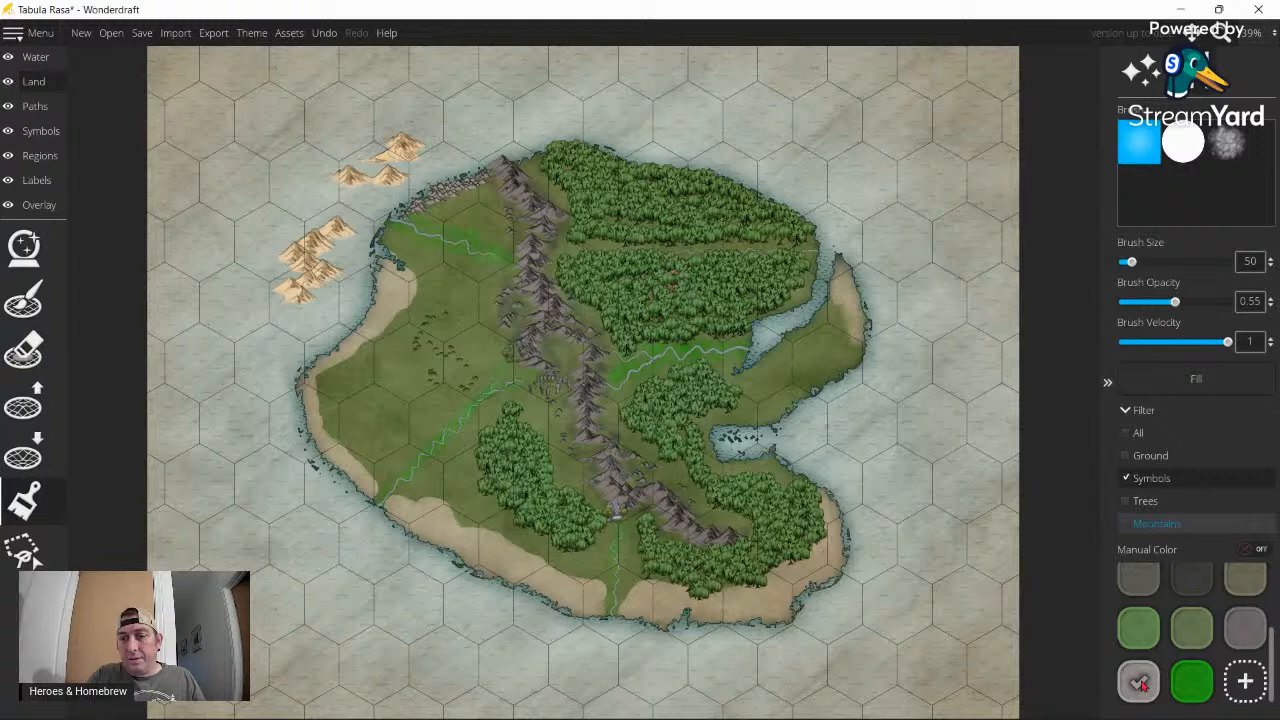
pyautogui.click(1127, 524)
pyautogui.click(1126, 478)
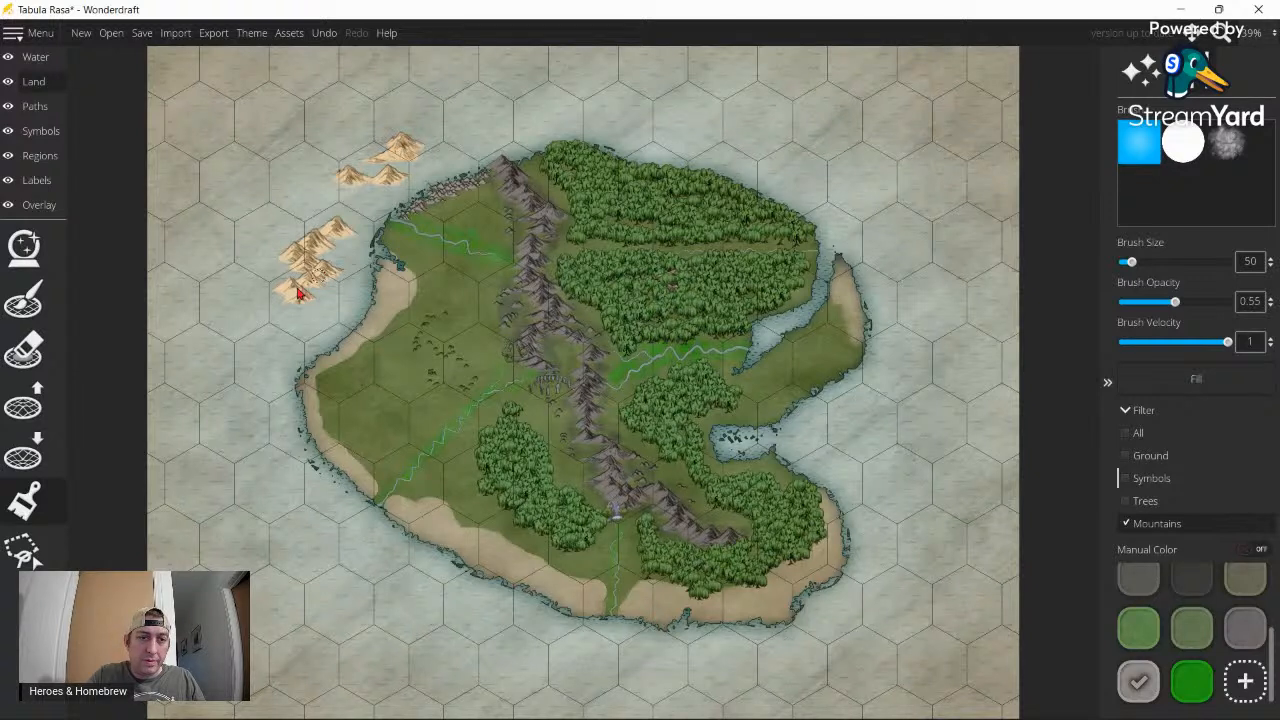
pyautogui.moveTo(305, 282)
pyautogui.mouseDown()
pyautogui.moveTo(335, 276)
pyautogui.moveTo(283, 306)
pyautogui.mouseUp()
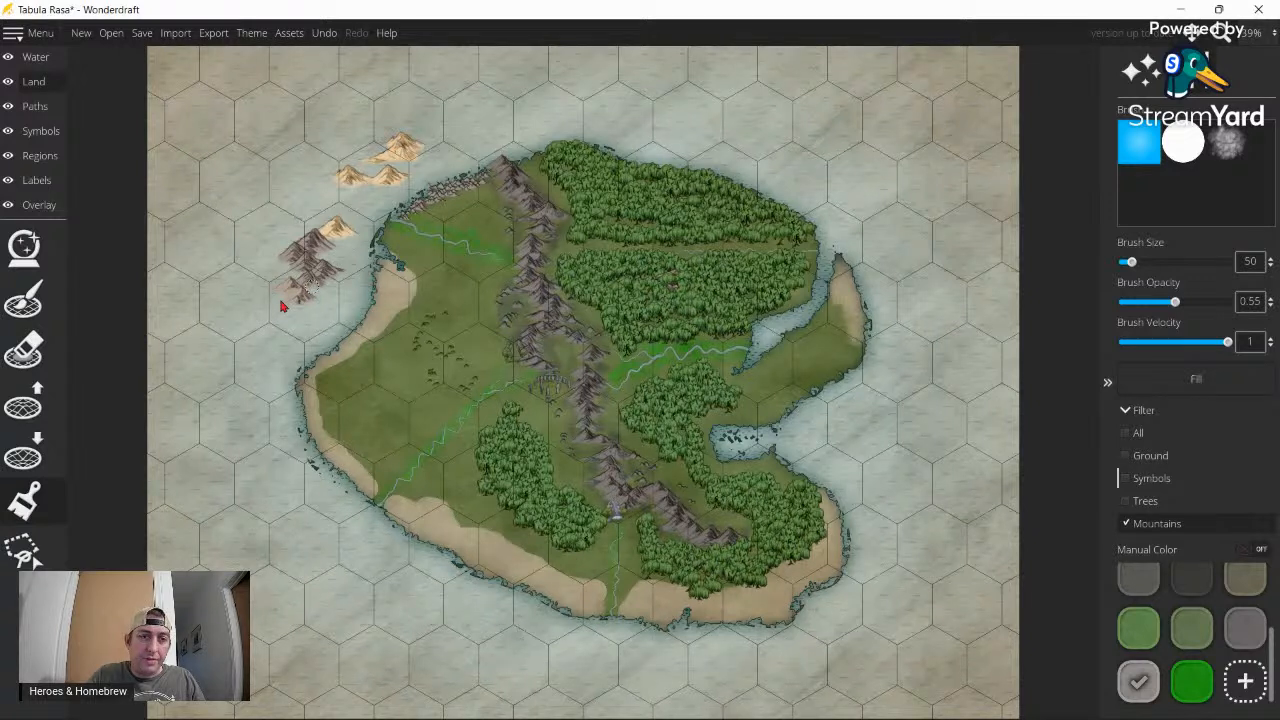
pyautogui.click(330, 237)
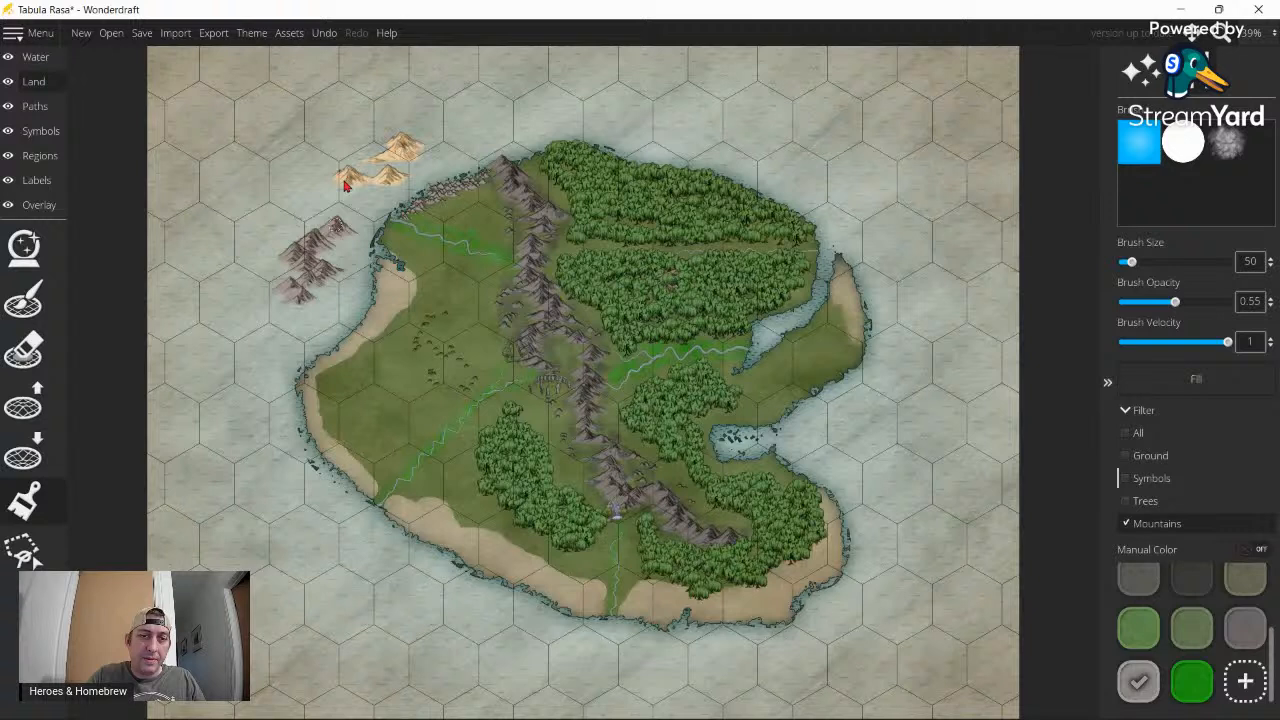
pyautogui.moveTo(344, 185)
pyautogui.mouseDown()
pyautogui.moveTo(393, 178)
pyautogui.moveTo(407, 145)
pyautogui.mouseUp()
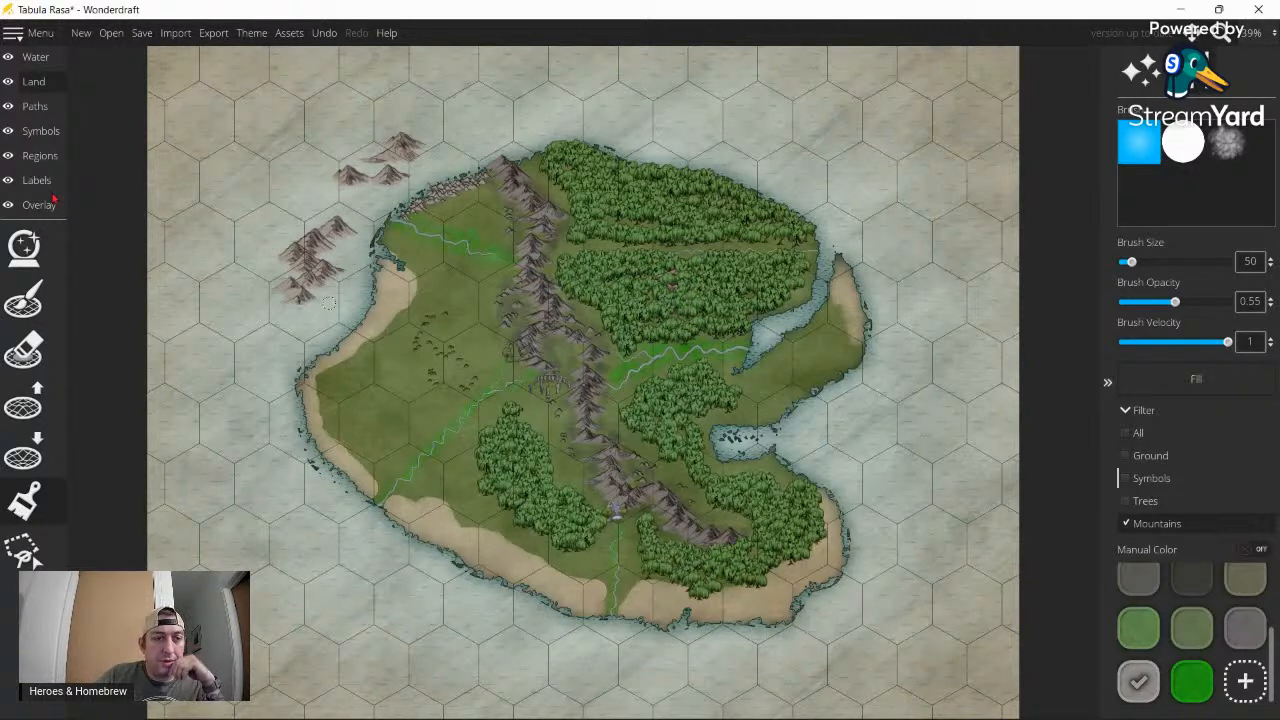
# - Raise small rocky islands beneath both offshore mountain clusters using a brush size of 81 and roughness 1
pyautogui.click(35, 315)
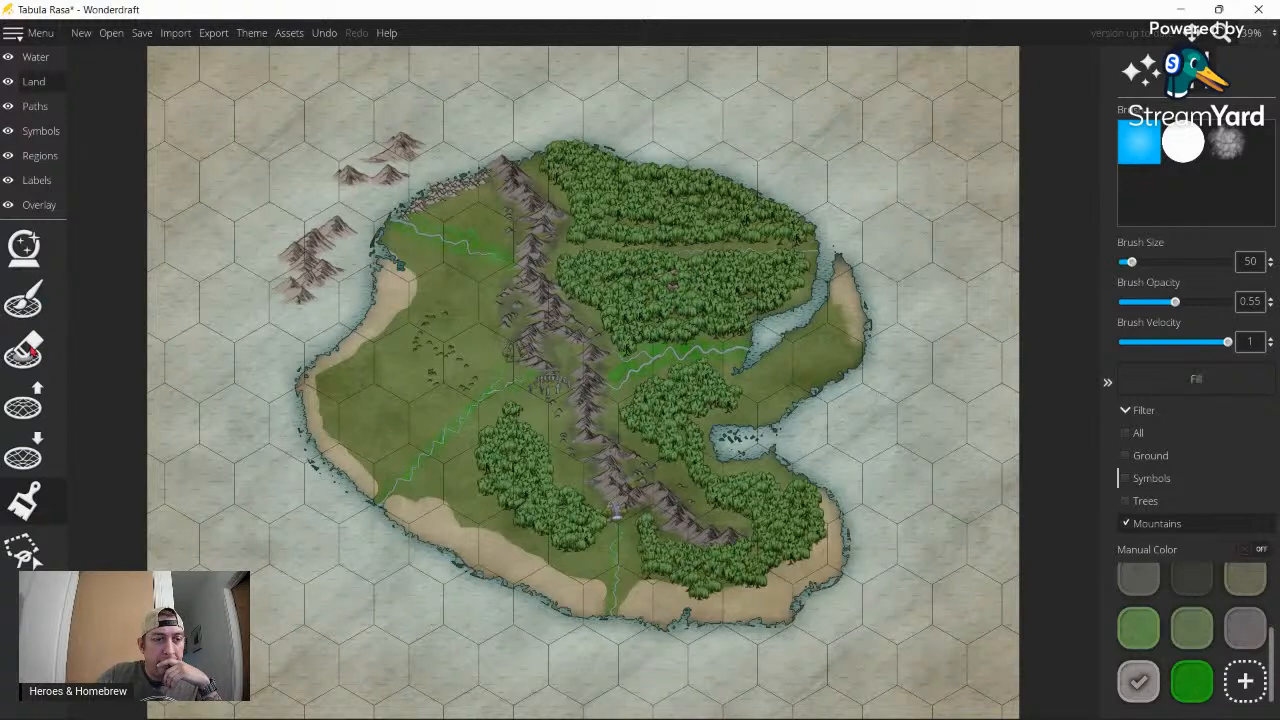
pyautogui.click(28, 458)
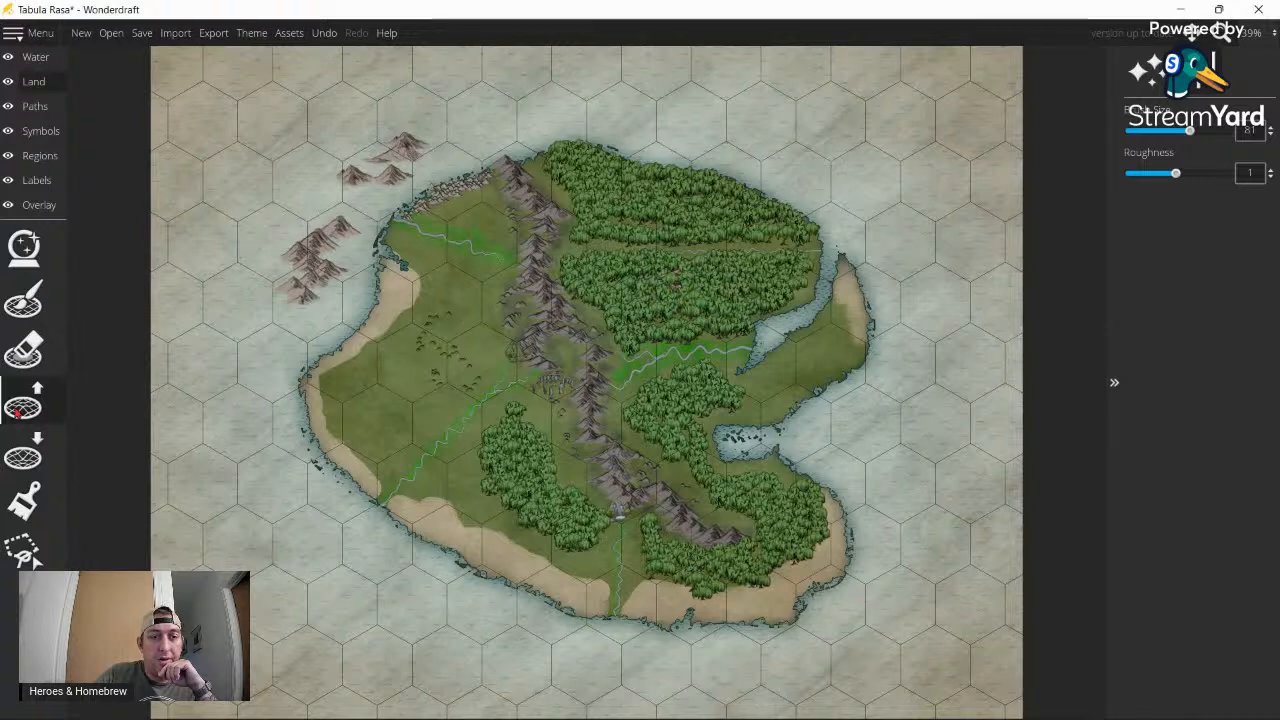
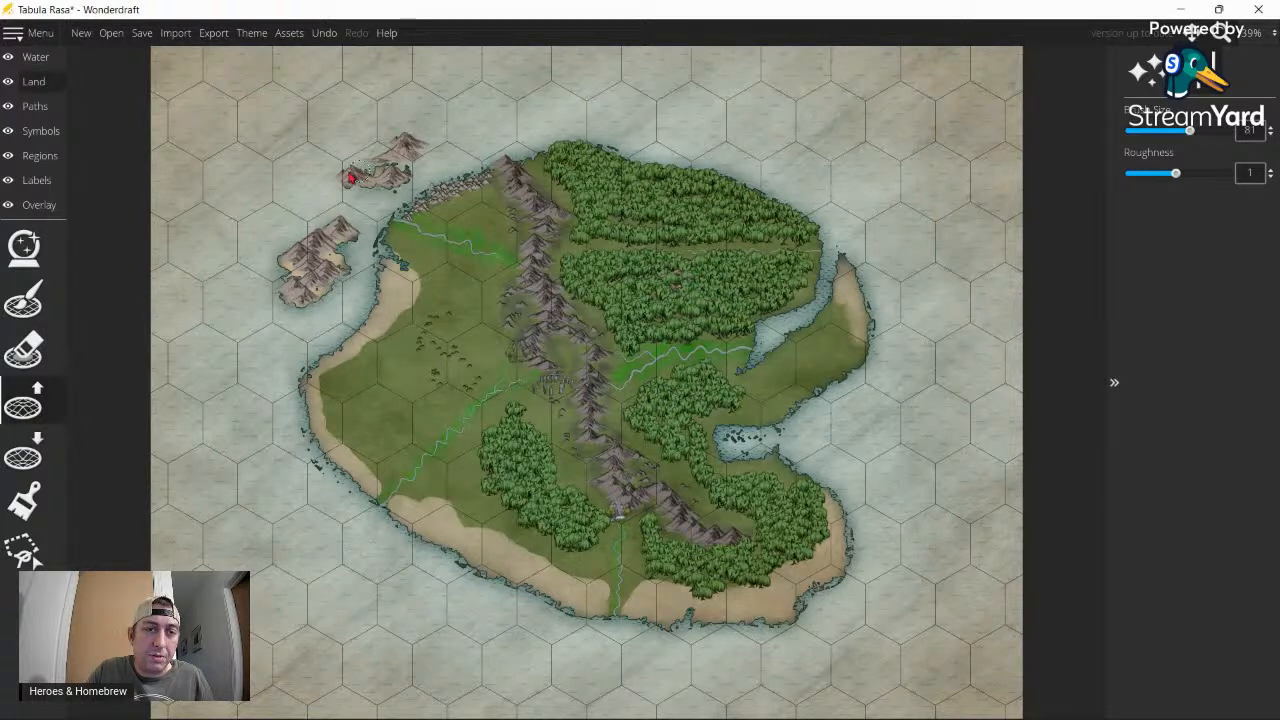
pyautogui.moveTo(351, 178); pyautogui.dragTo(395, 174)
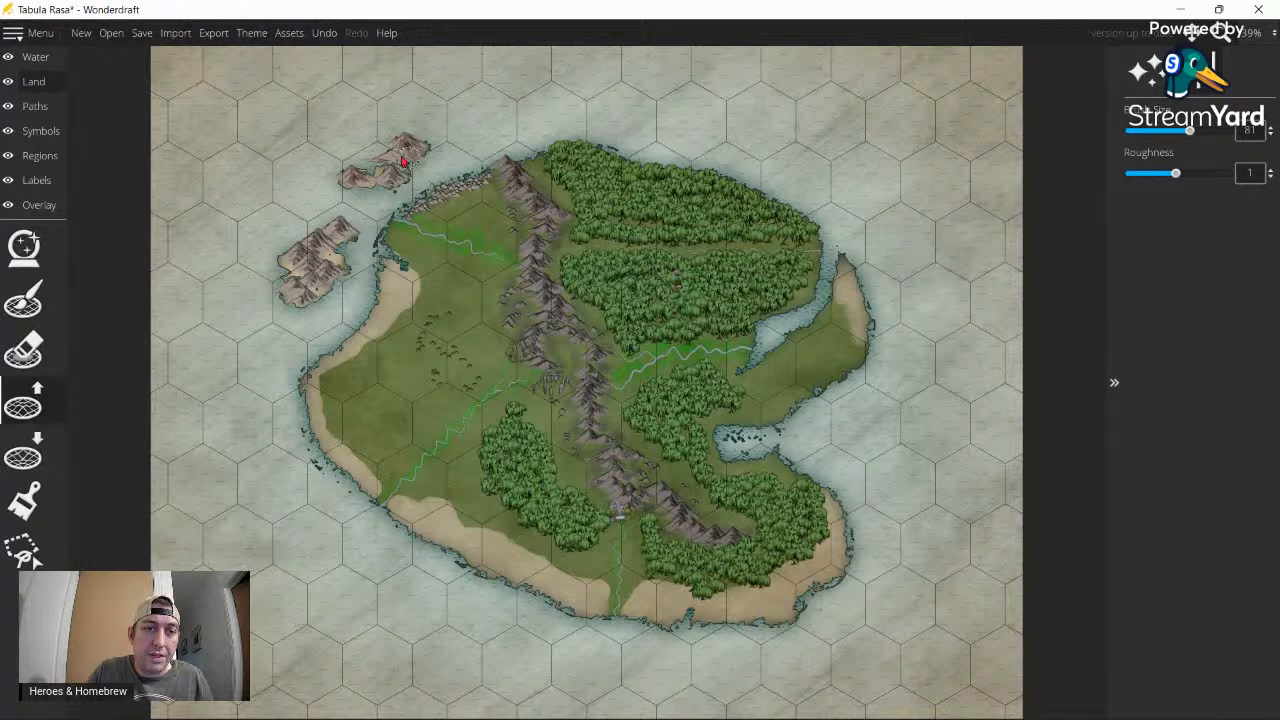
pyautogui.click(382, 150)
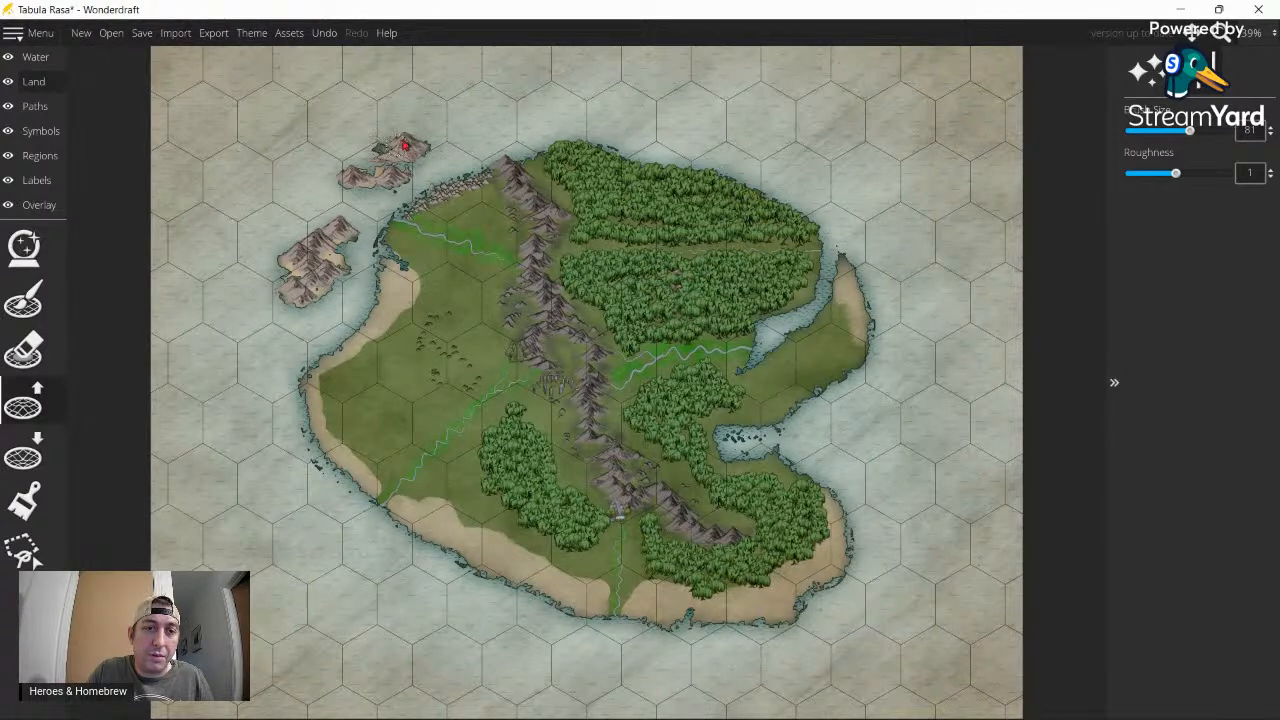
pyautogui.moveTo(405, 146); pyautogui.dragTo(421, 147)
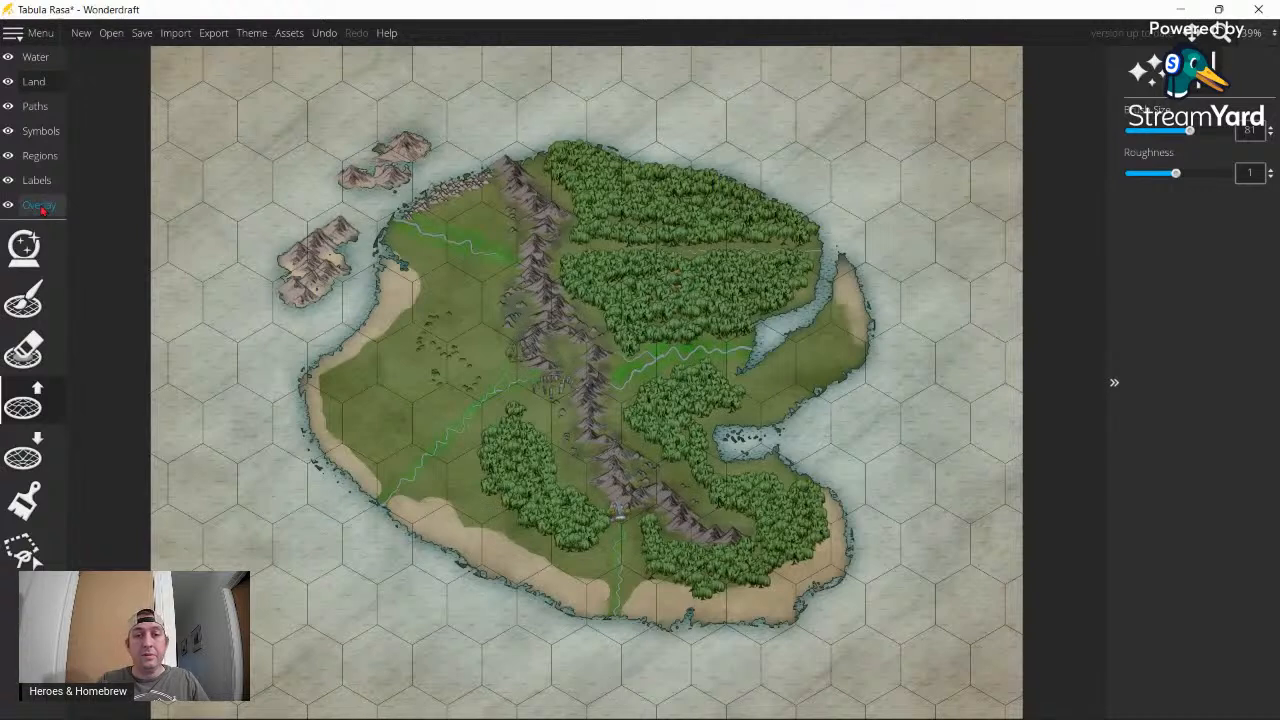
# - Try the Black & White theme on the map with all filters checked, followed by the Eastward theme, keeping the dialog clear of the island
pyautogui.click(42, 158)
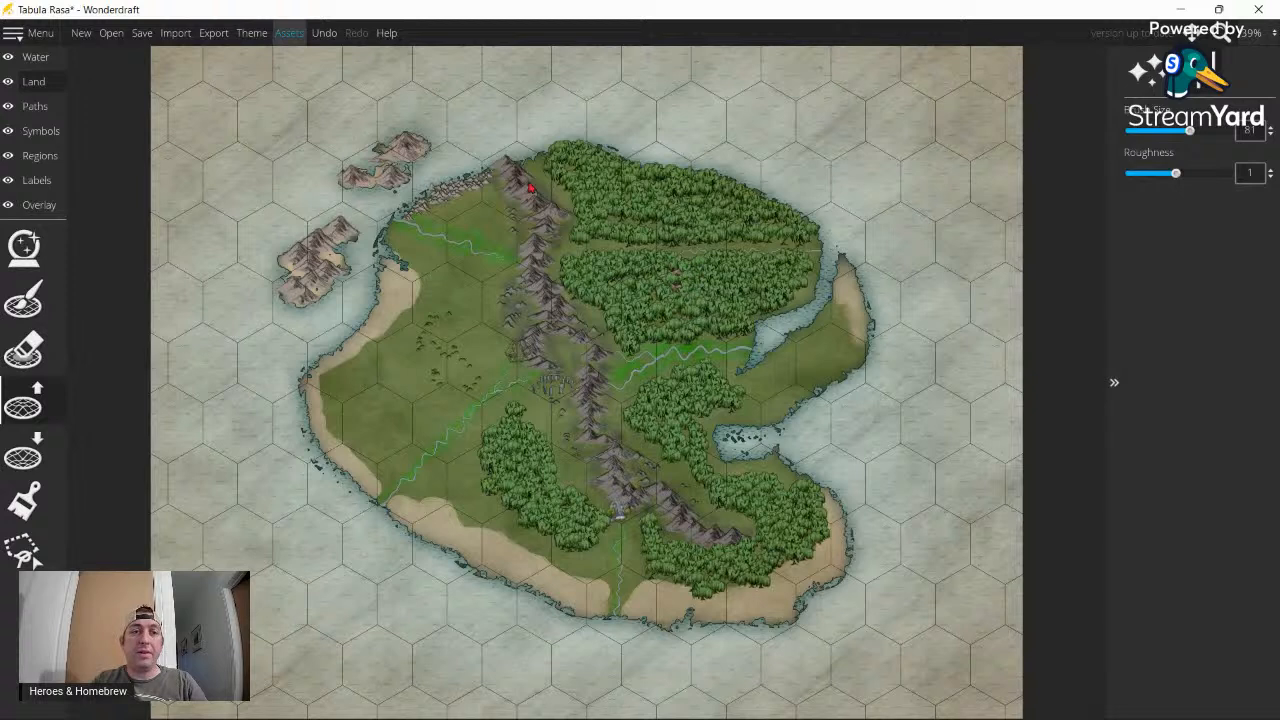
pyautogui.click(253, 36)
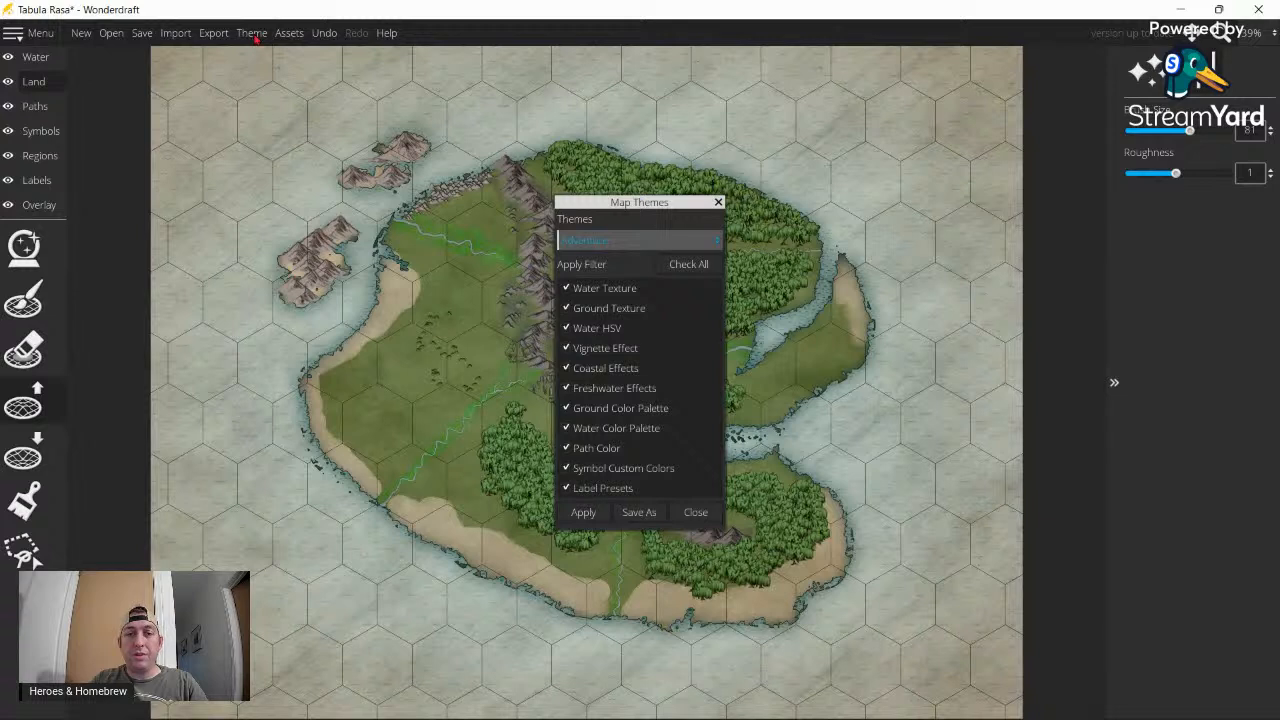
pyautogui.click(649, 241)
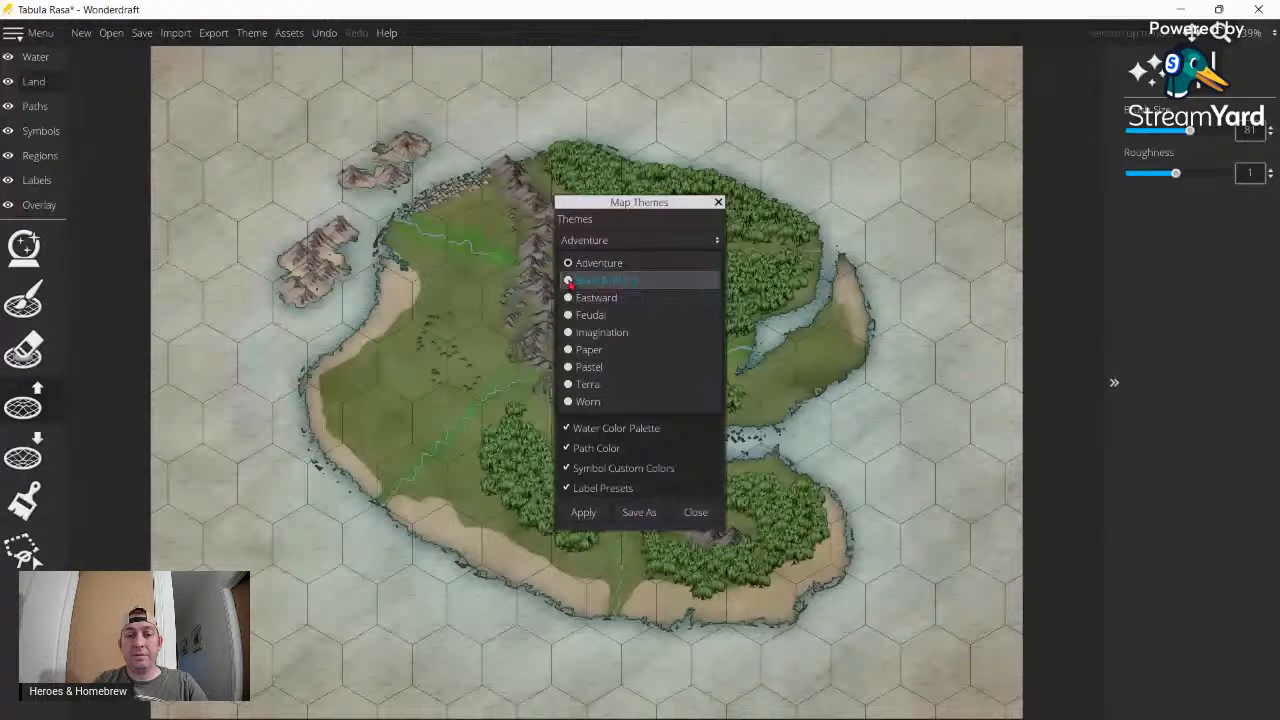
pyautogui.click(595, 280)
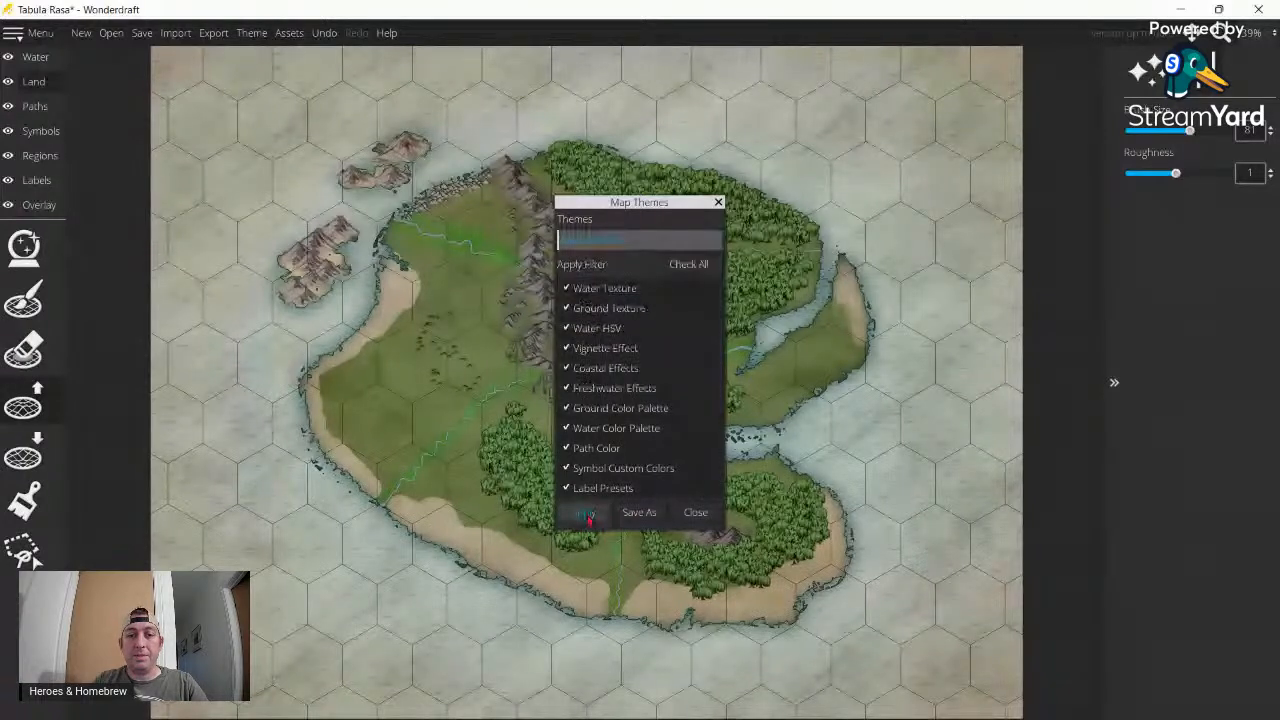
pyautogui.click(585, 514)
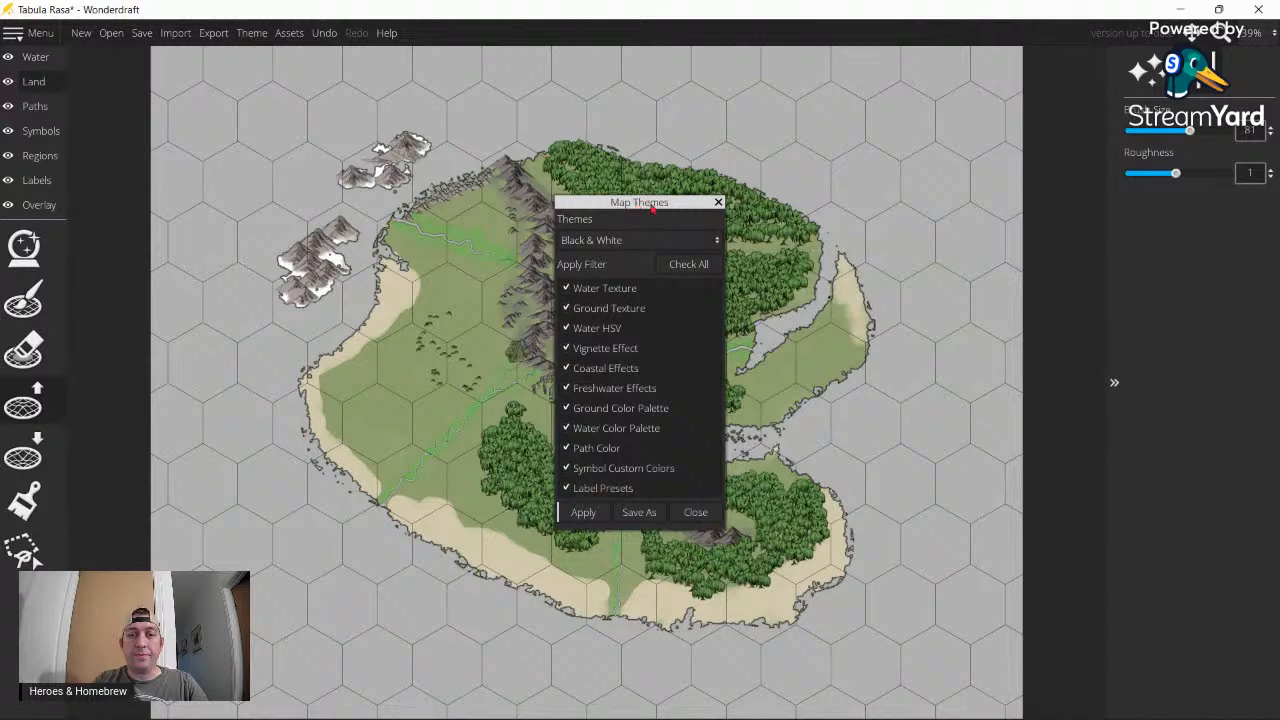
pyautogui.moveTo(646, 205); pyautogui.dragTo(1068, 243)
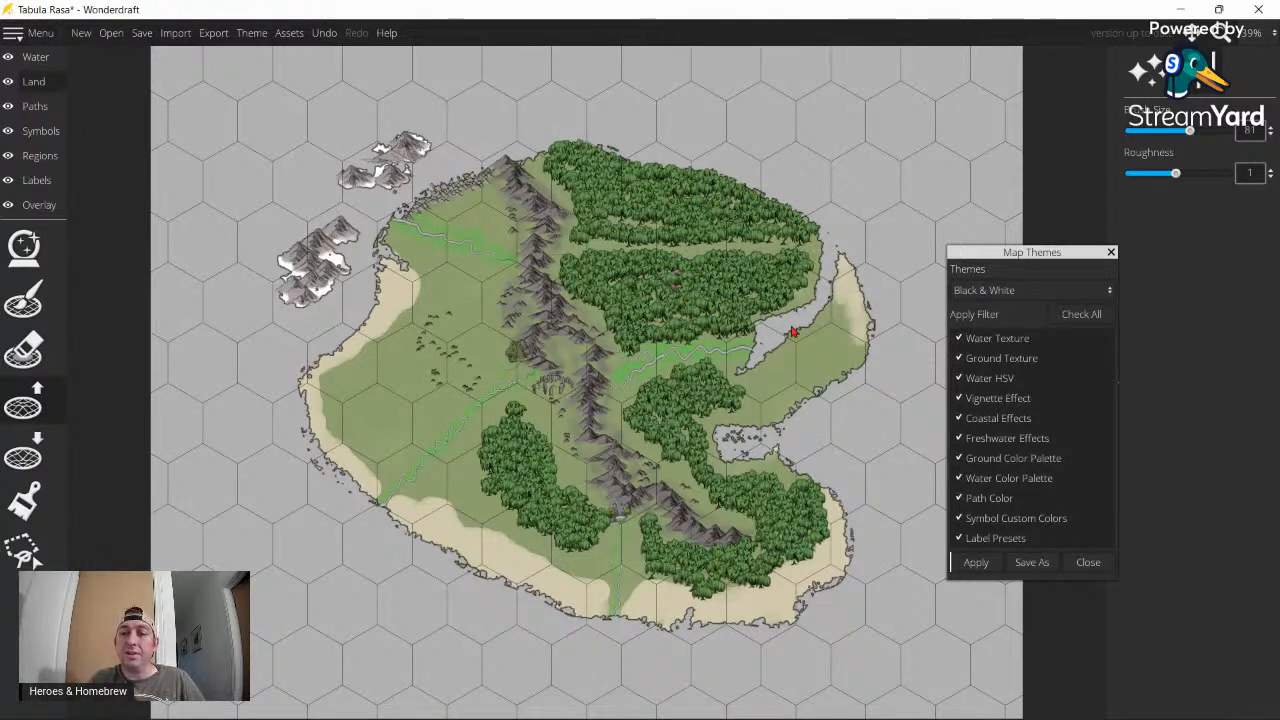
pyautogui.click(1086, 292)
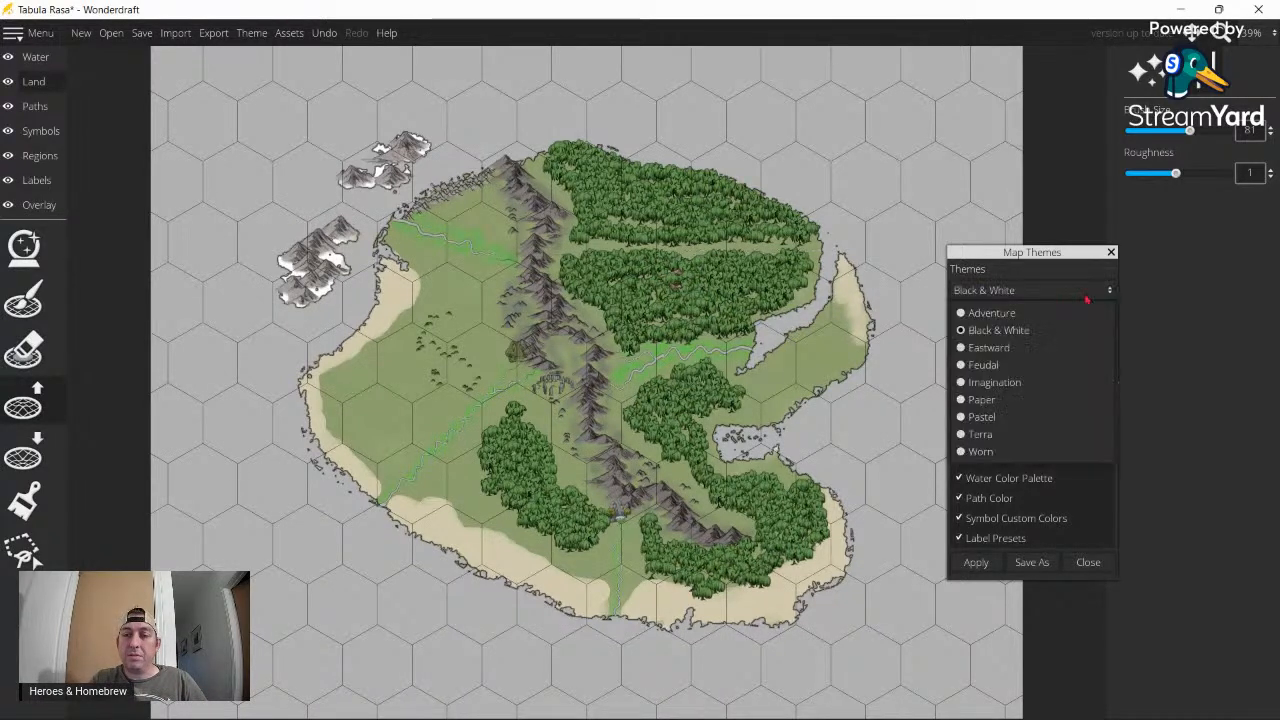
pyautogui.click(963, 349)
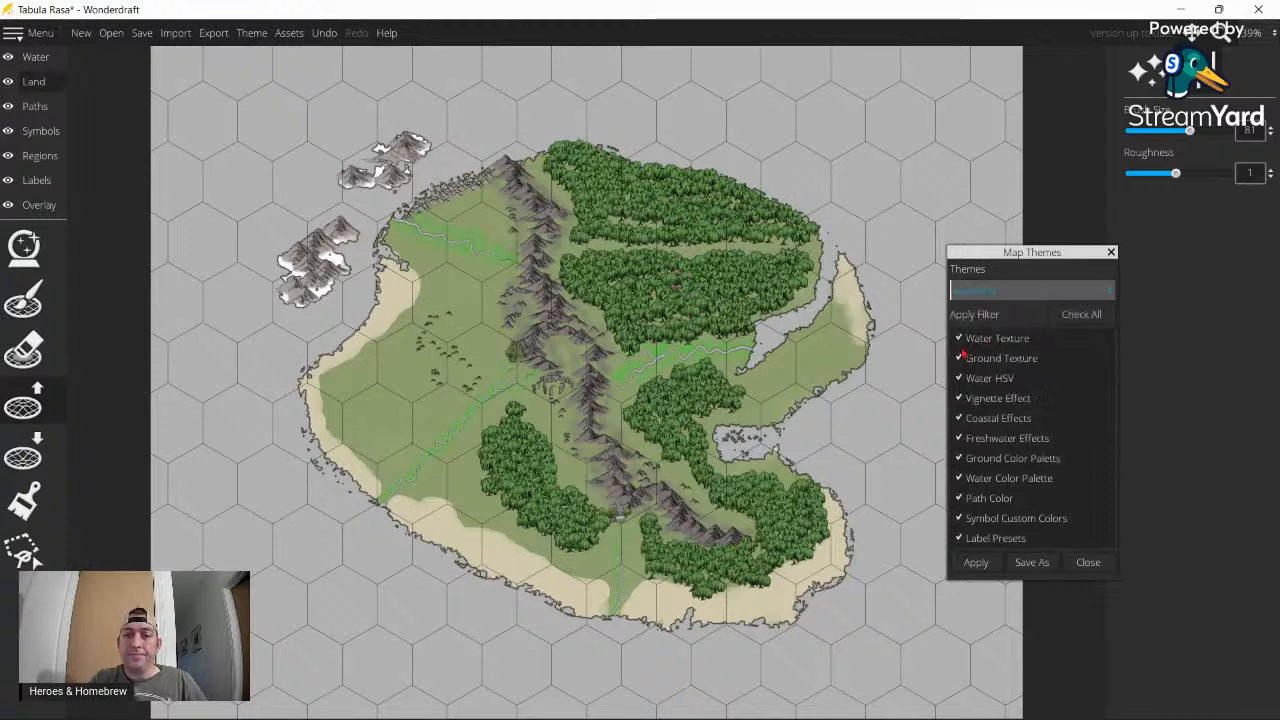
pyautogui.click(976, 565)
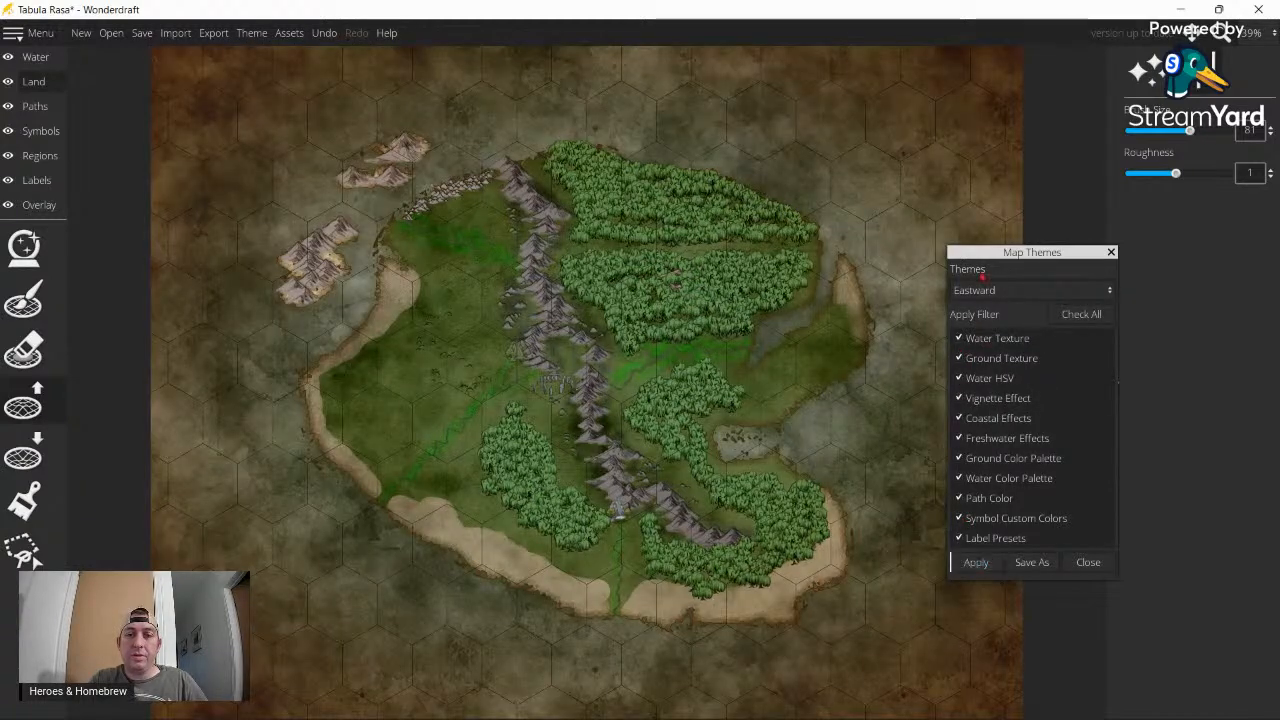
# - Try the Feudal theme on the map, followed by the Imagination theme, with all filters checked
pyautogui.click(1001, 291)
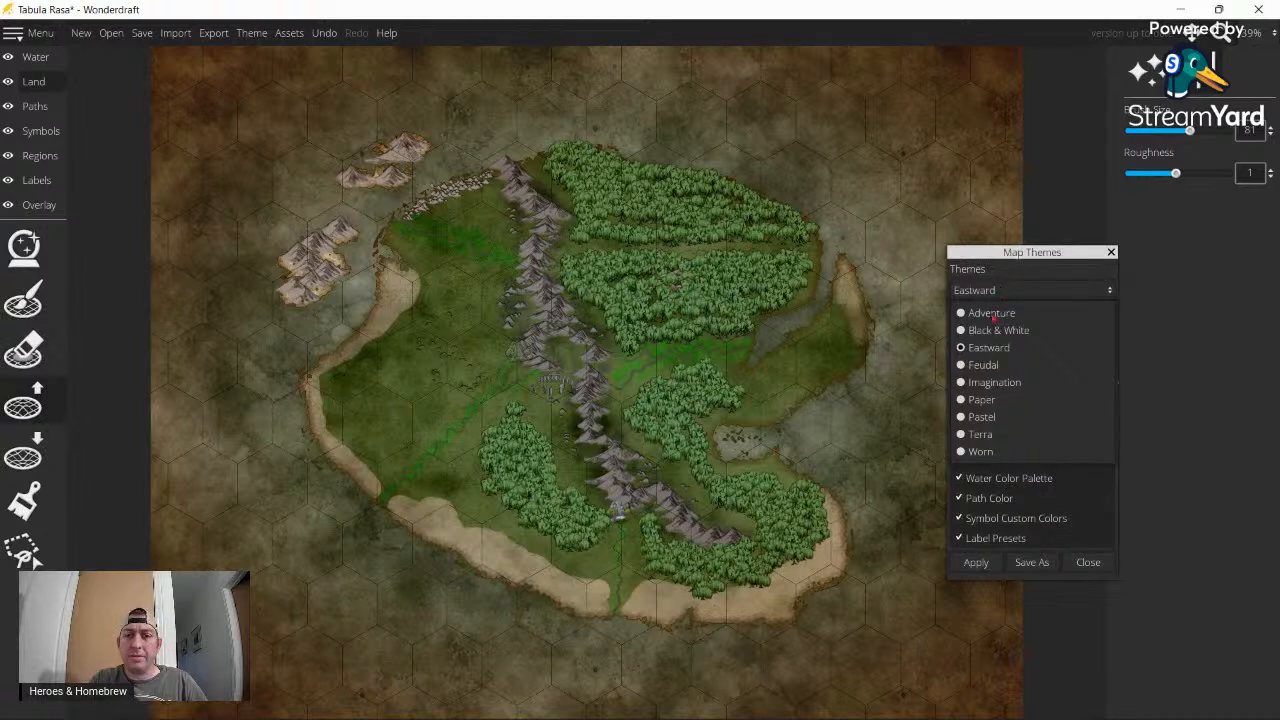
pyautogui.click(962, 367)
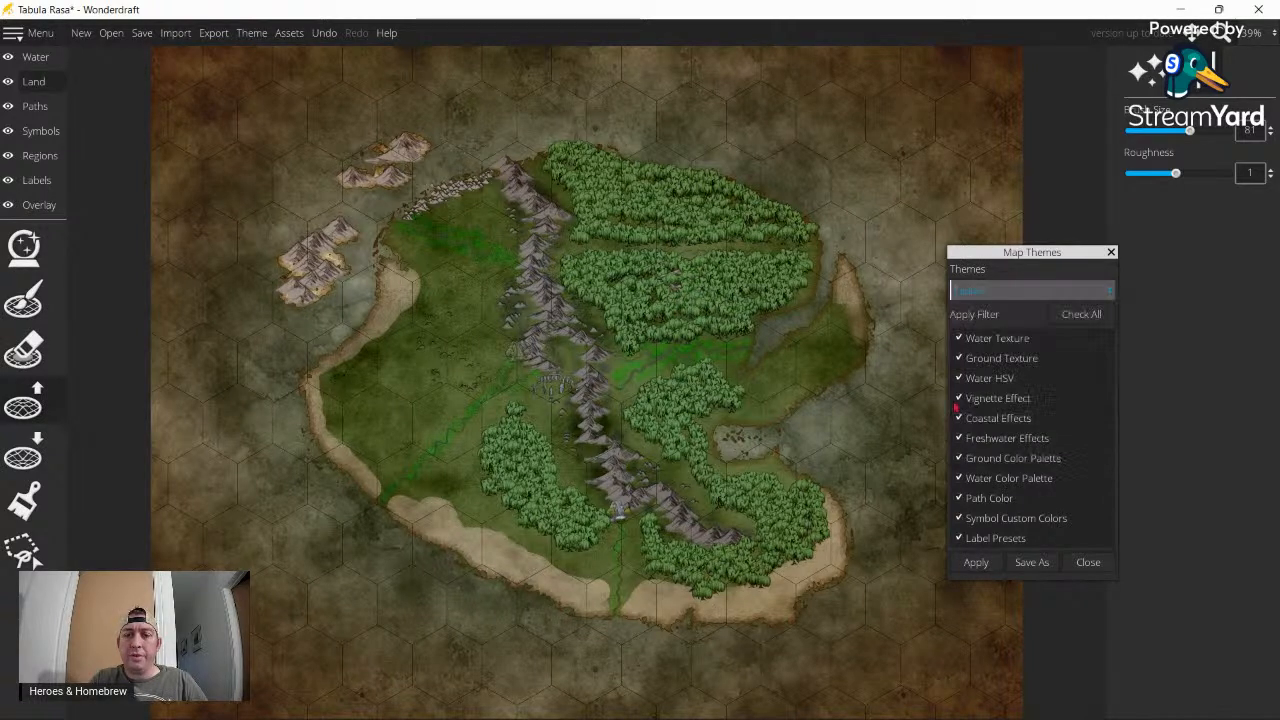
pyautogui.click(976, 563)
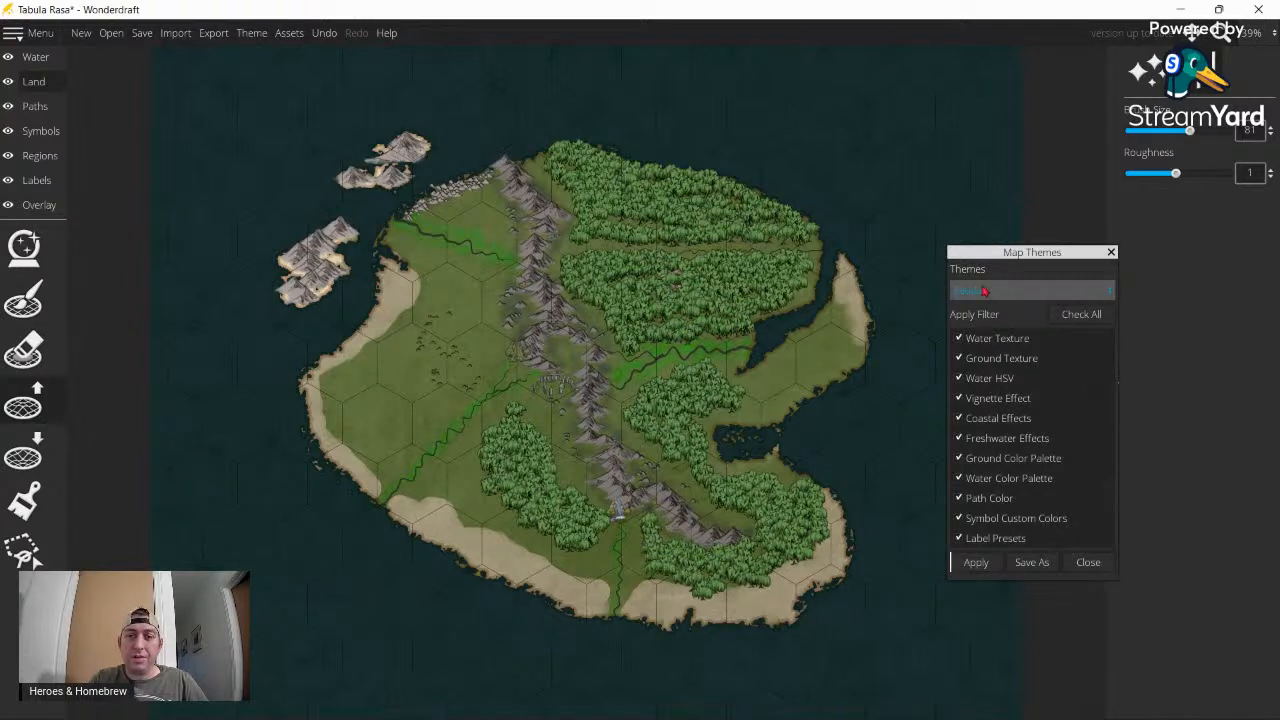
pyautogui.click(985, 291)
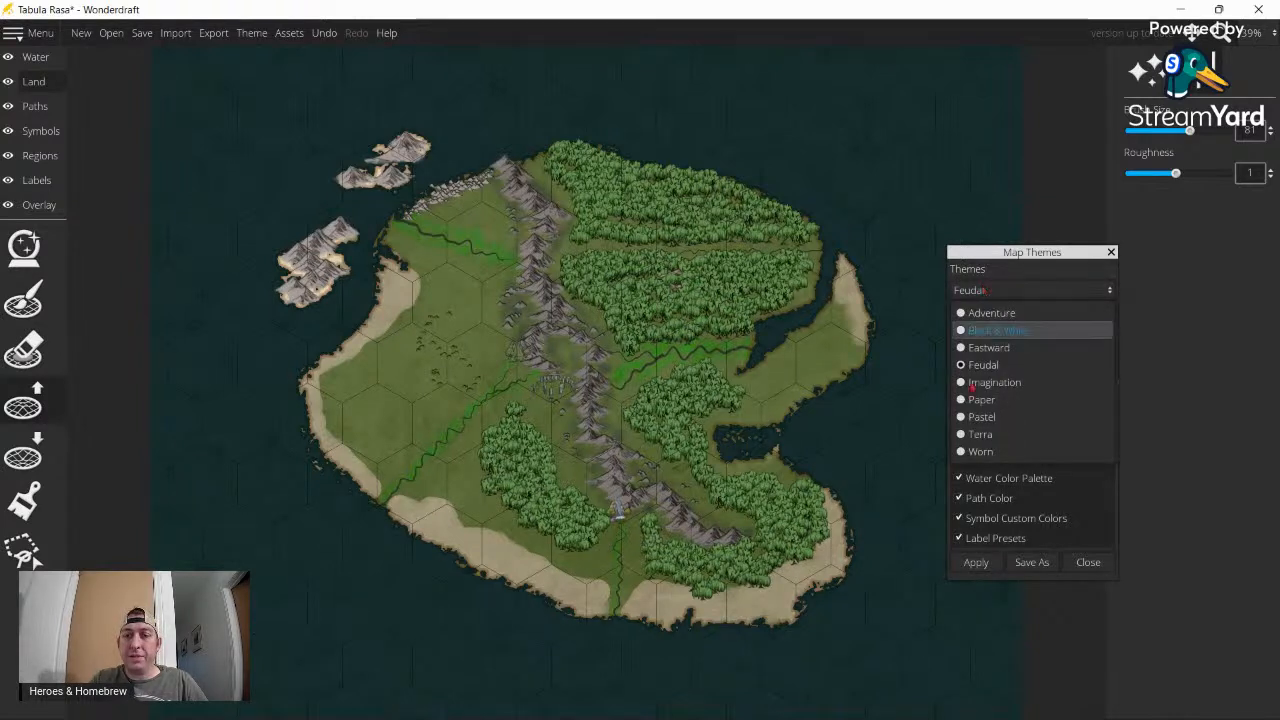
pyautogui.click(965, 383)
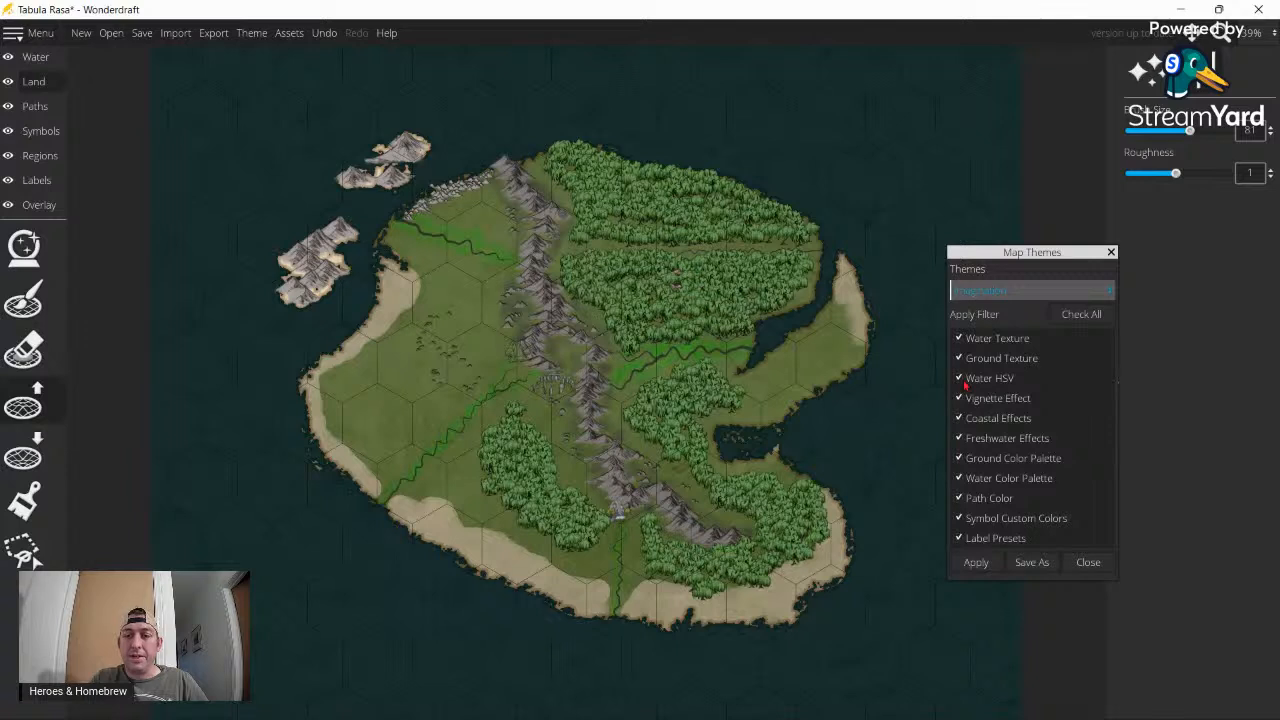
pyautogui.click(976, 563)
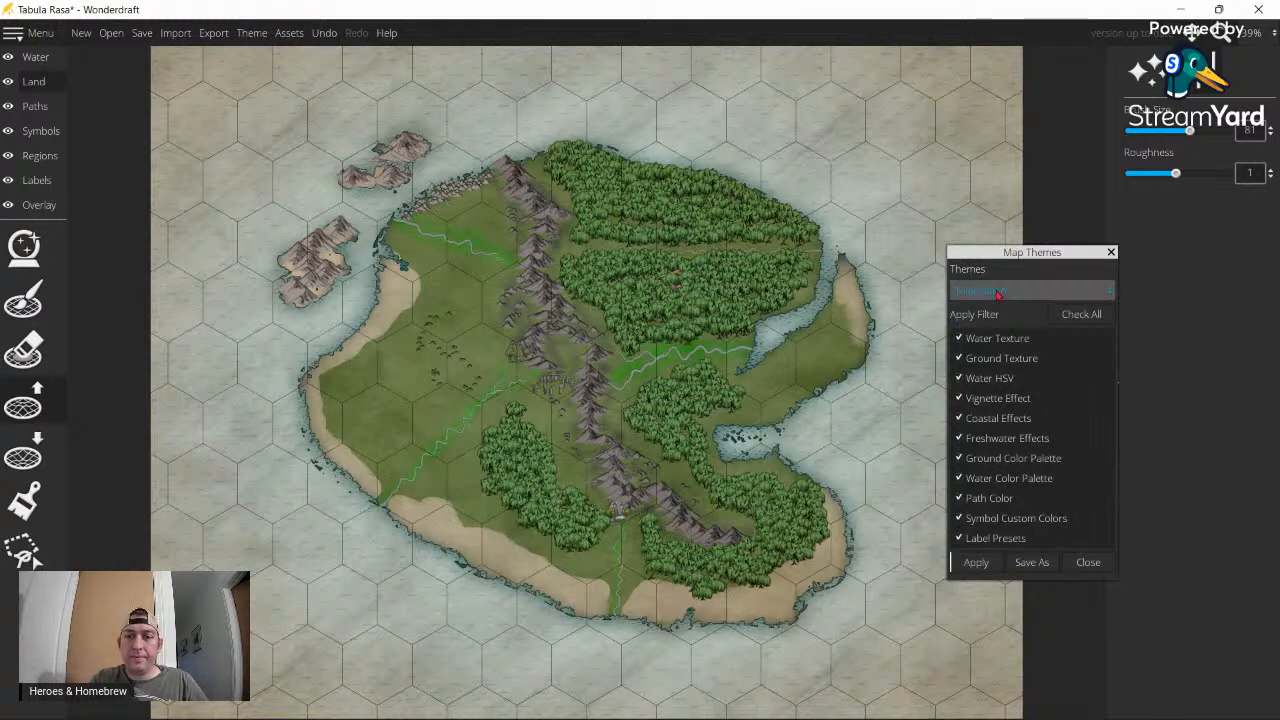
# - Try the Paper theme on the map, followed by the Pastel theme, with all filters checked
pyautogui.click(997, 291)
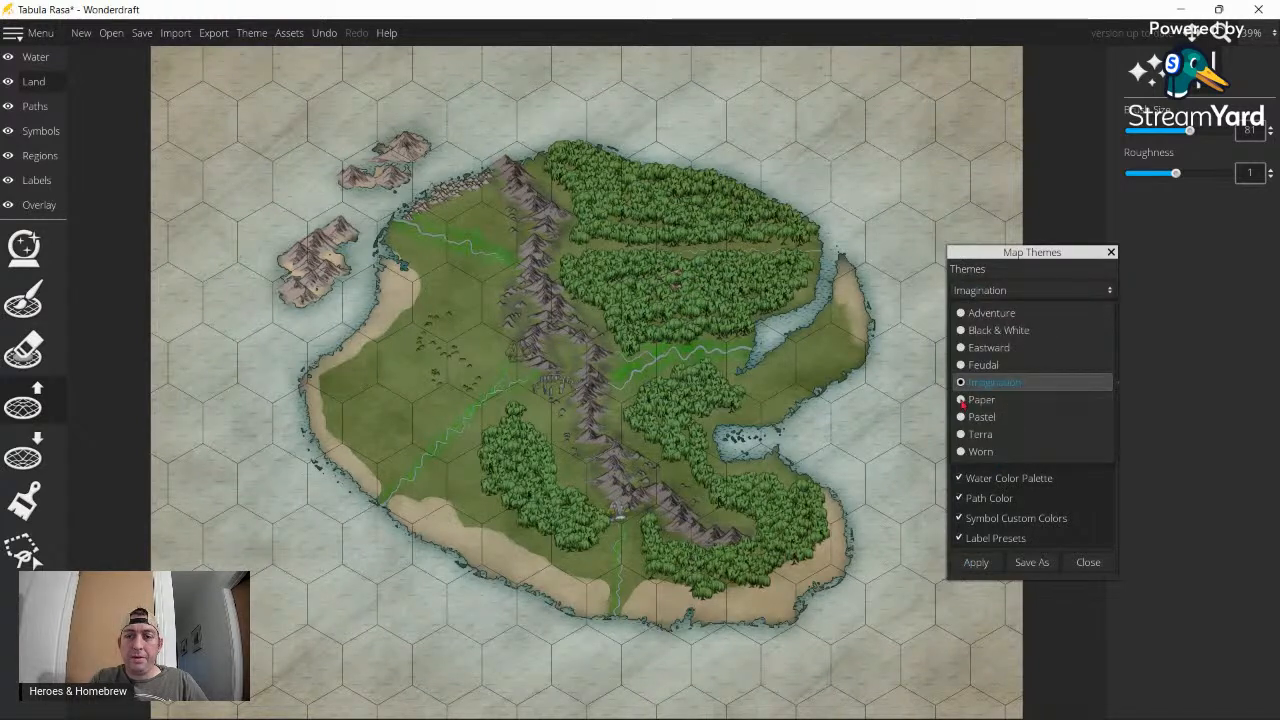
pyautogui.click(975, 400)
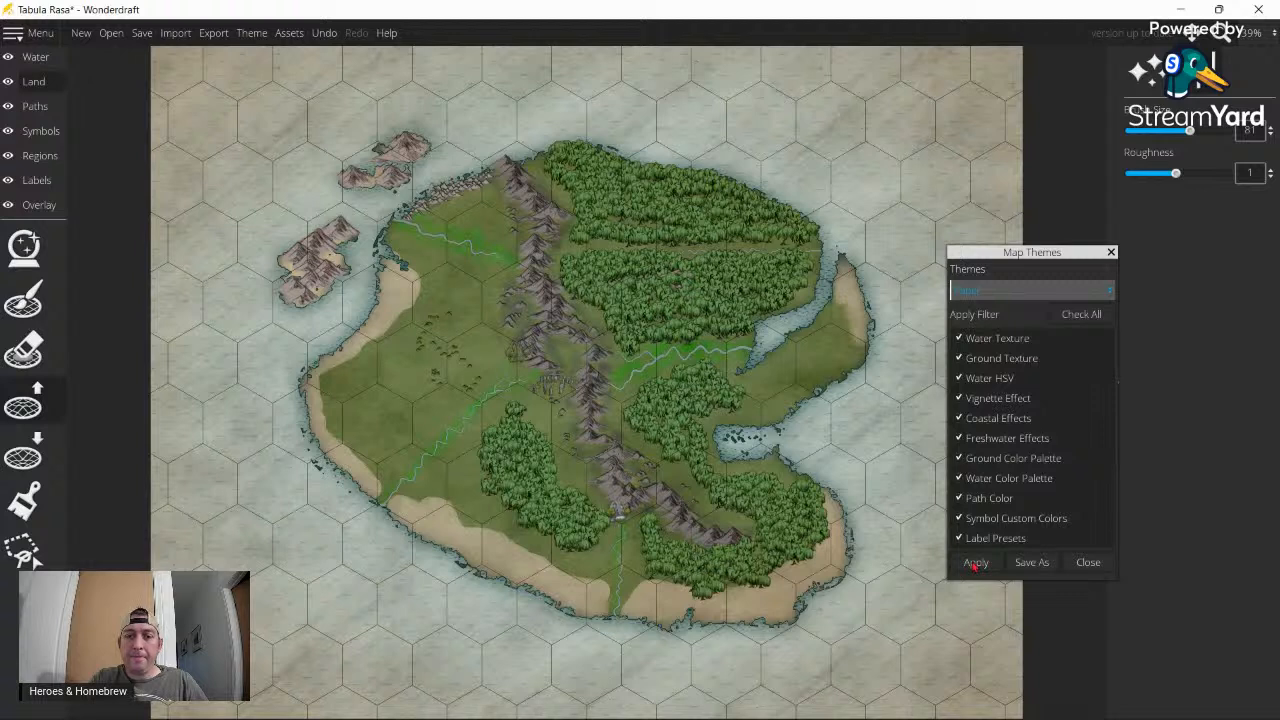
pyautogui.click(975, 564)
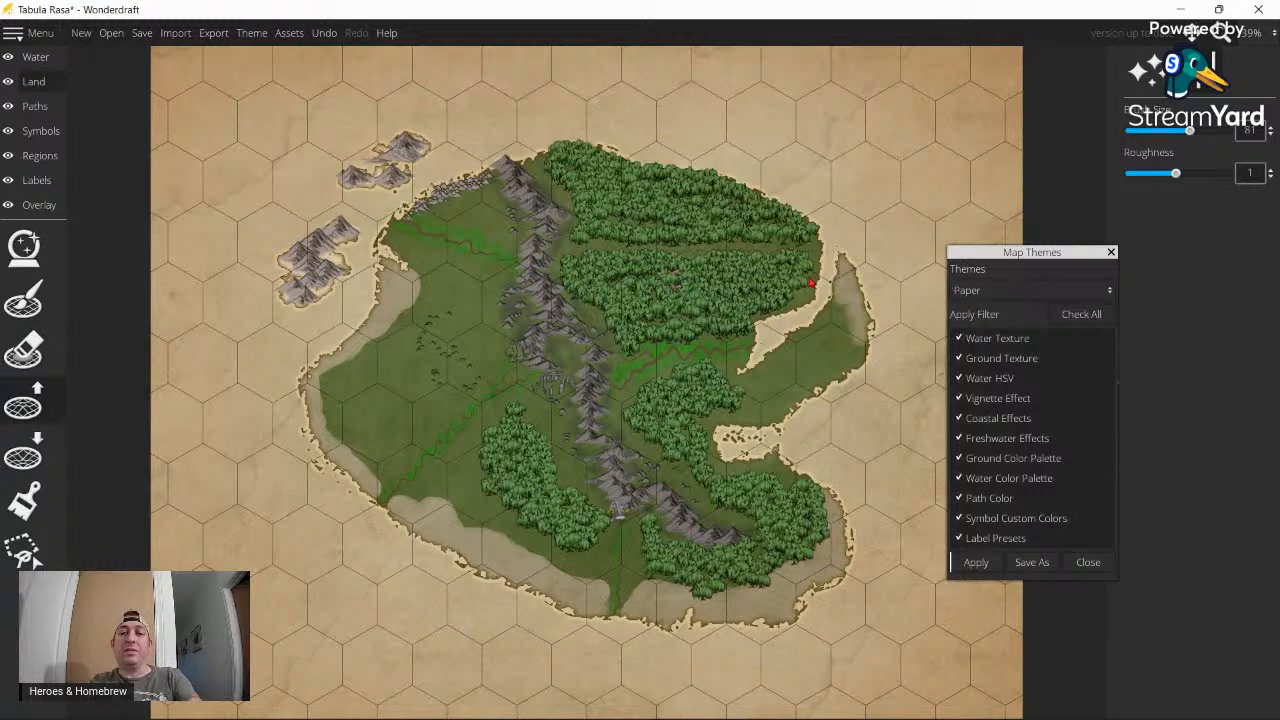
pyautogui.click(972, 292)
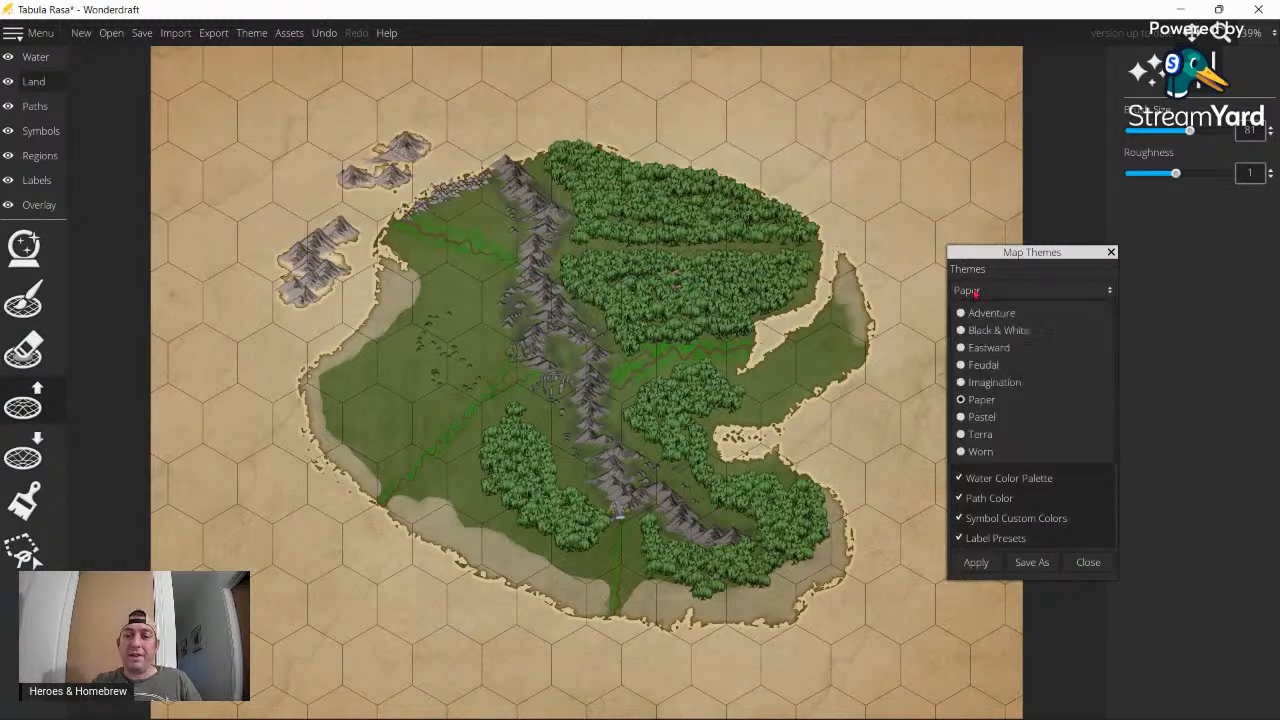
pyautogui.click(961, 419)
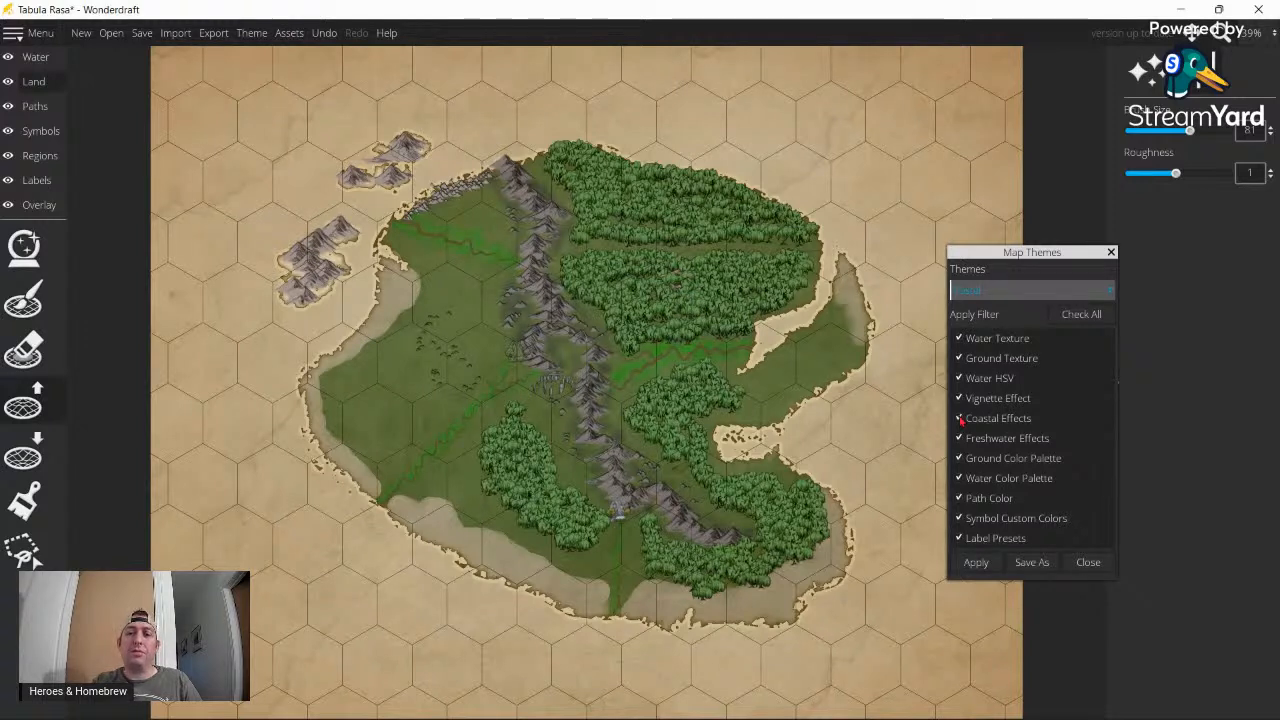
pyautogui.click(978, 564)
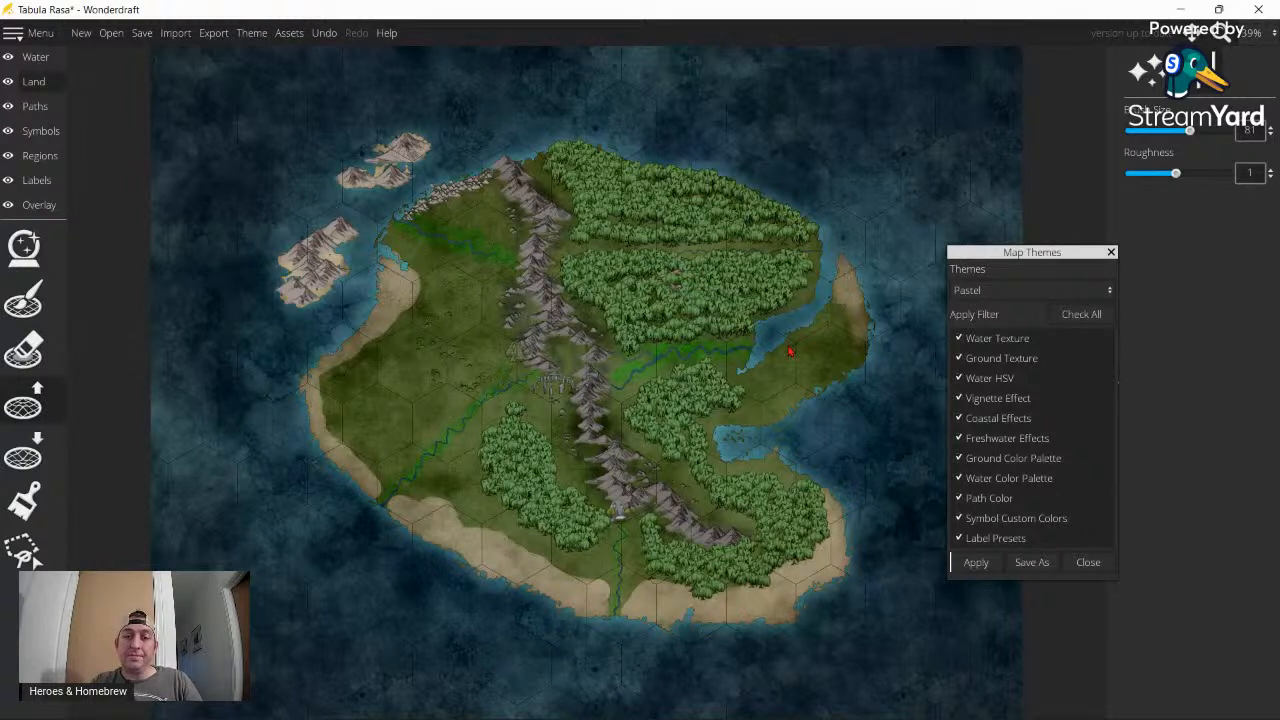
# - Try the Terra theme on the map with all filters checked
pyautogui.click(1014, 292)
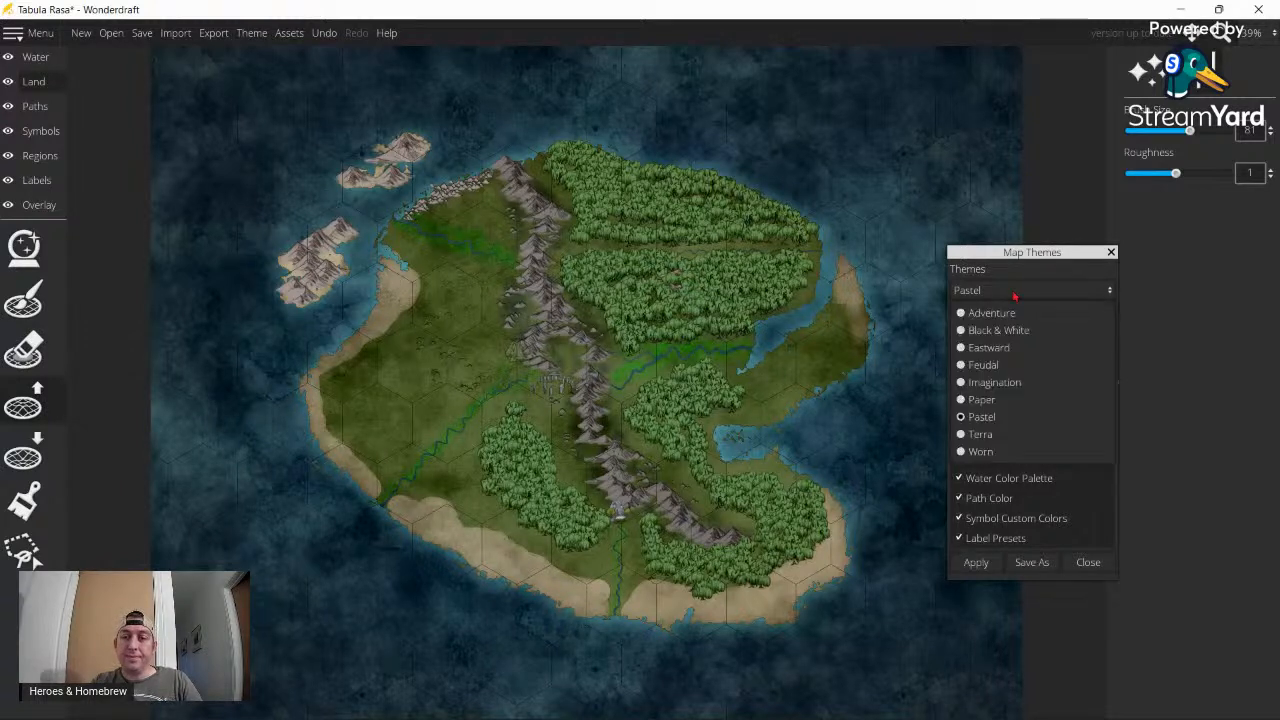
pyautogui.click(986, 451)
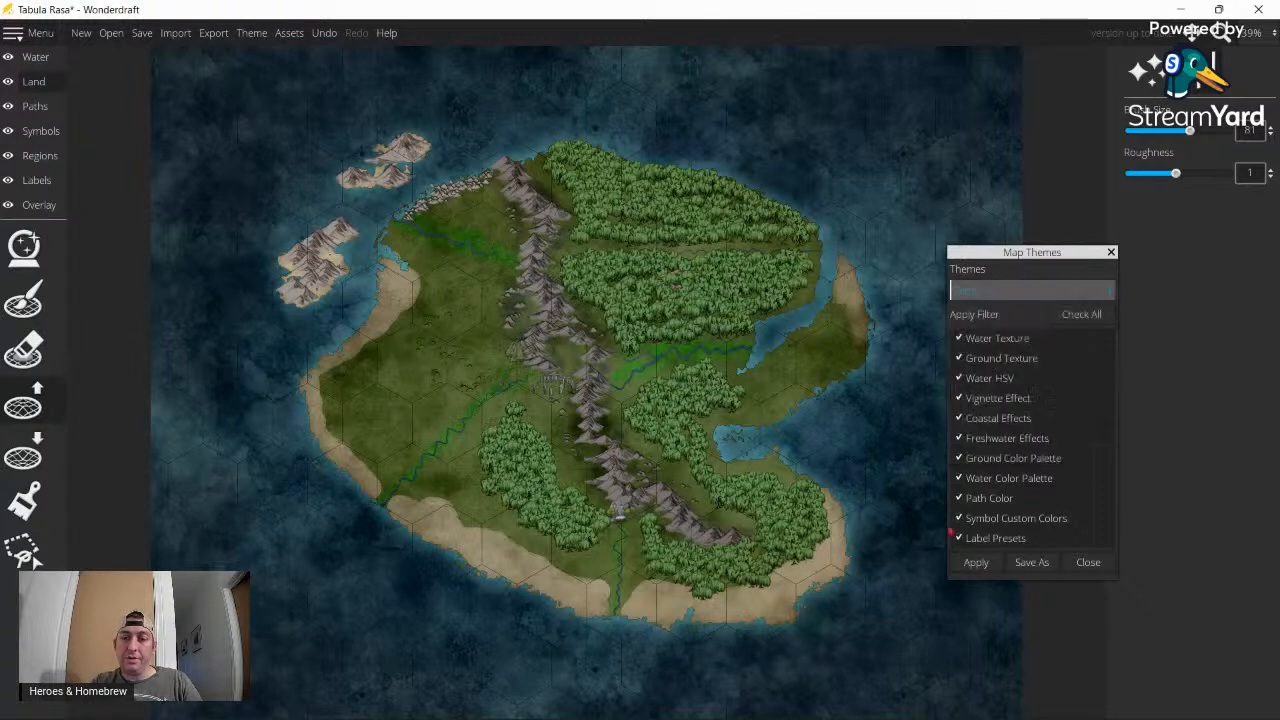
pyautogui.click(970, 563)
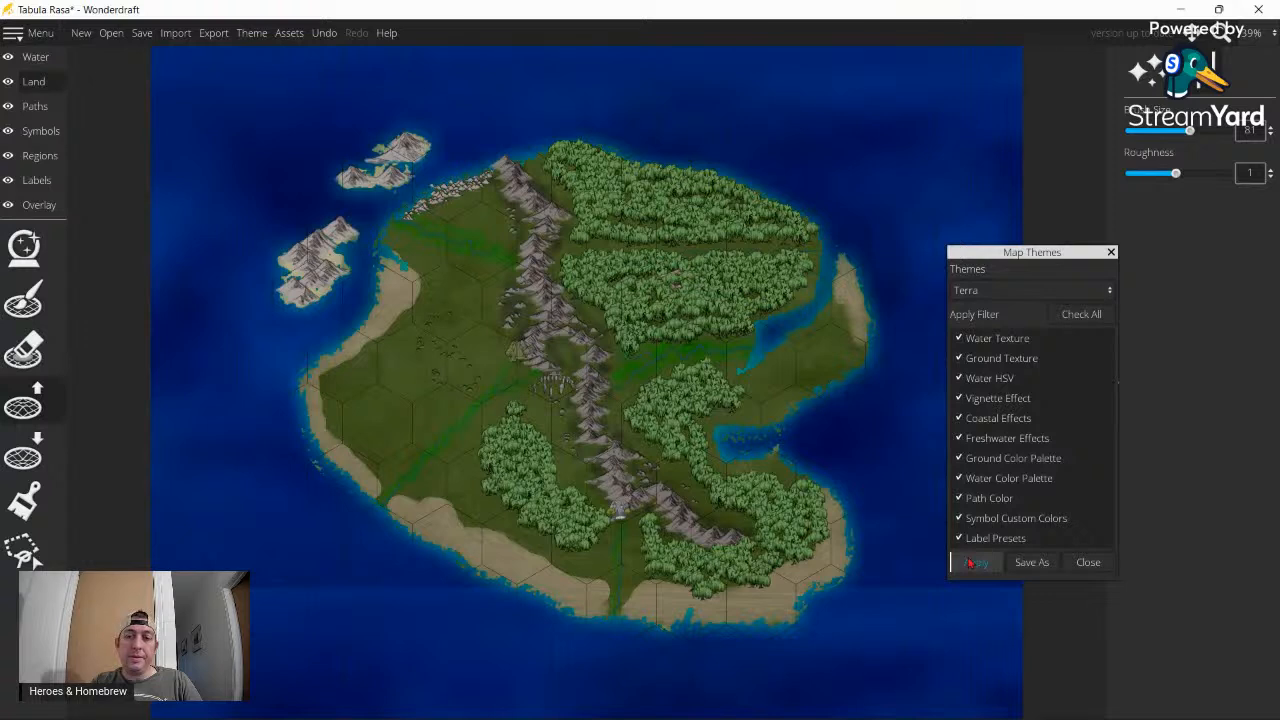
# - Apply the Worn theme to the map with all filters checked and close the theme settings
pyautogui.click(985, 291)
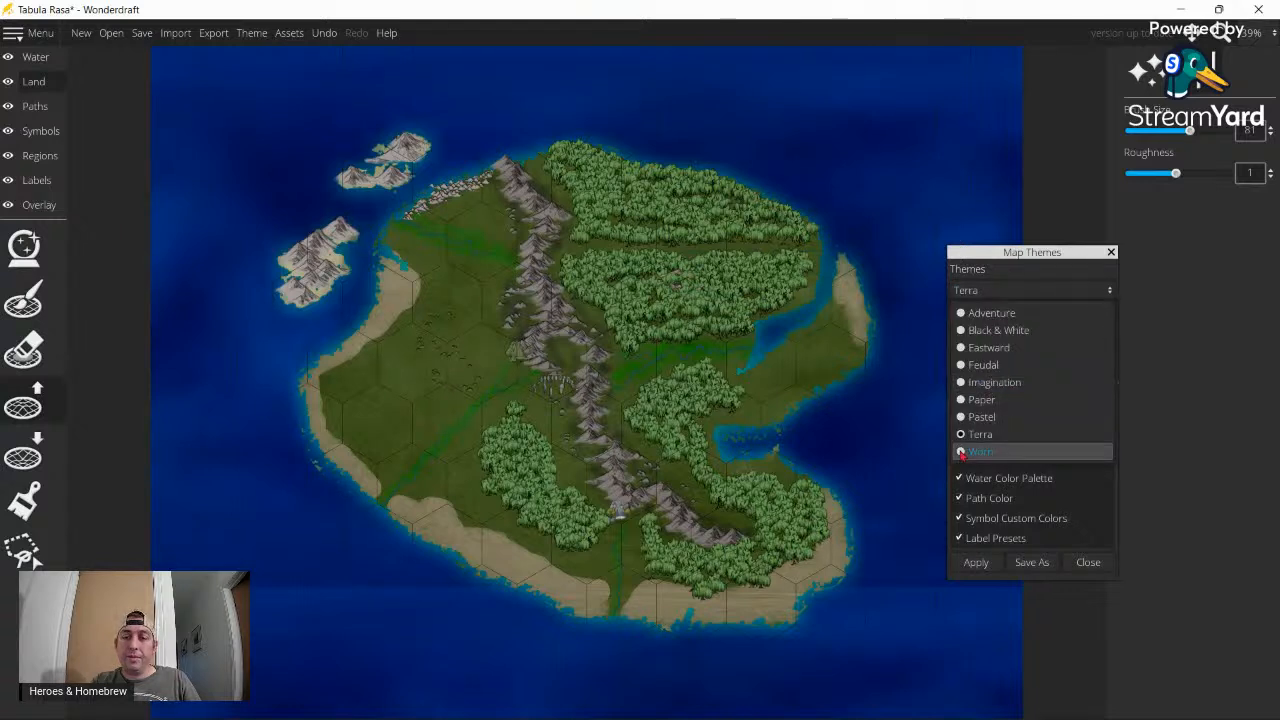
pyautogui.click(961, 452)
pyautogui.click(972, 563)
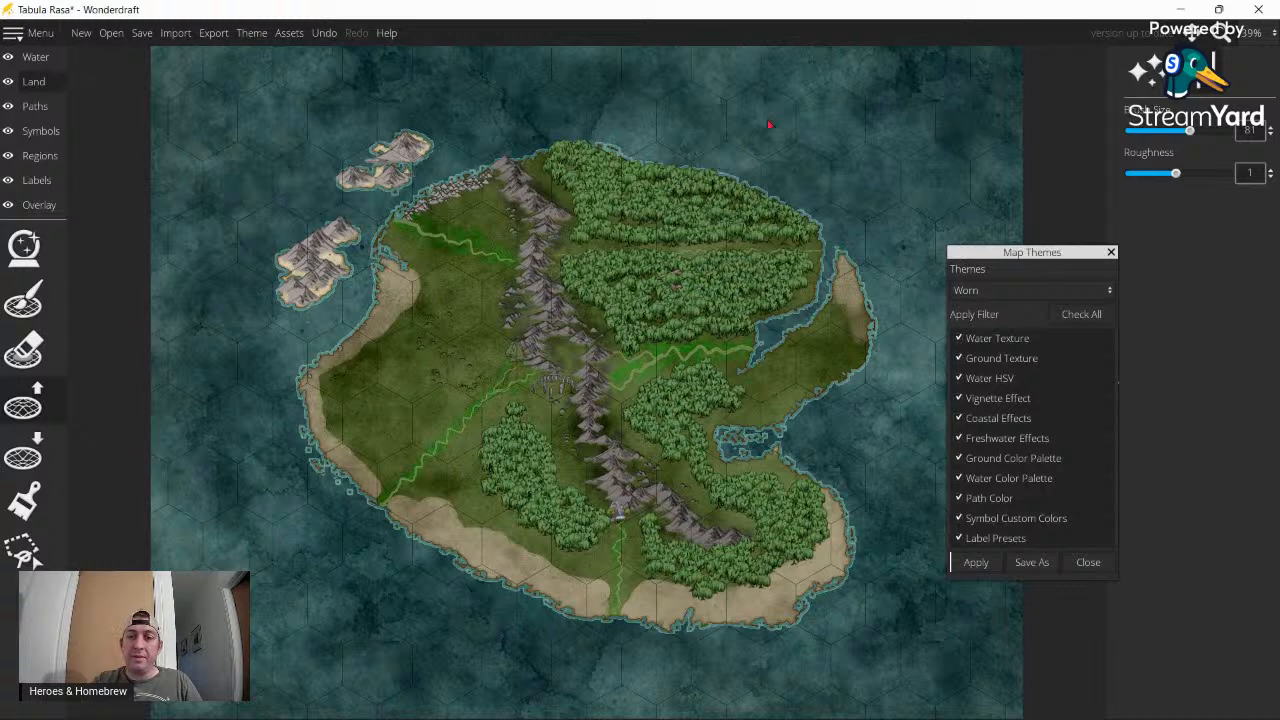
pyautogui.click(1086, 563)
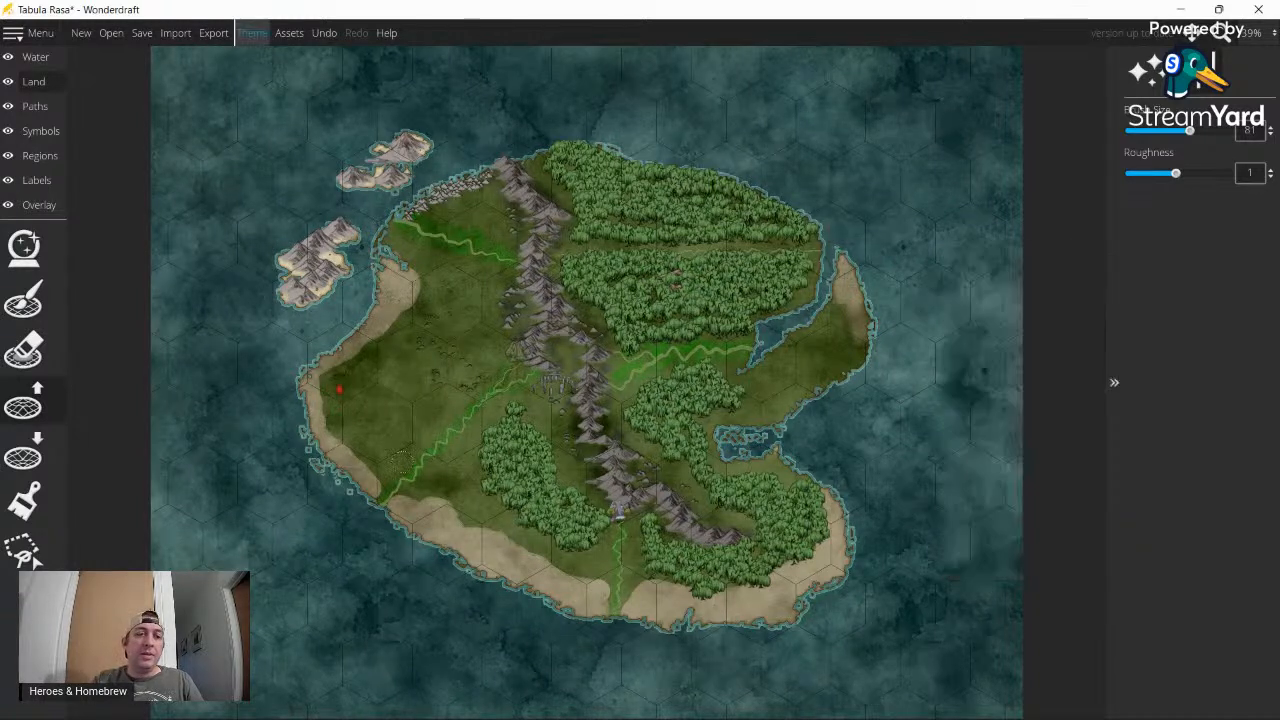
# - Browse the structure symbol sets and show the Rocks And More Colored set in the symbols palette
pyautogui.click(34, 134)
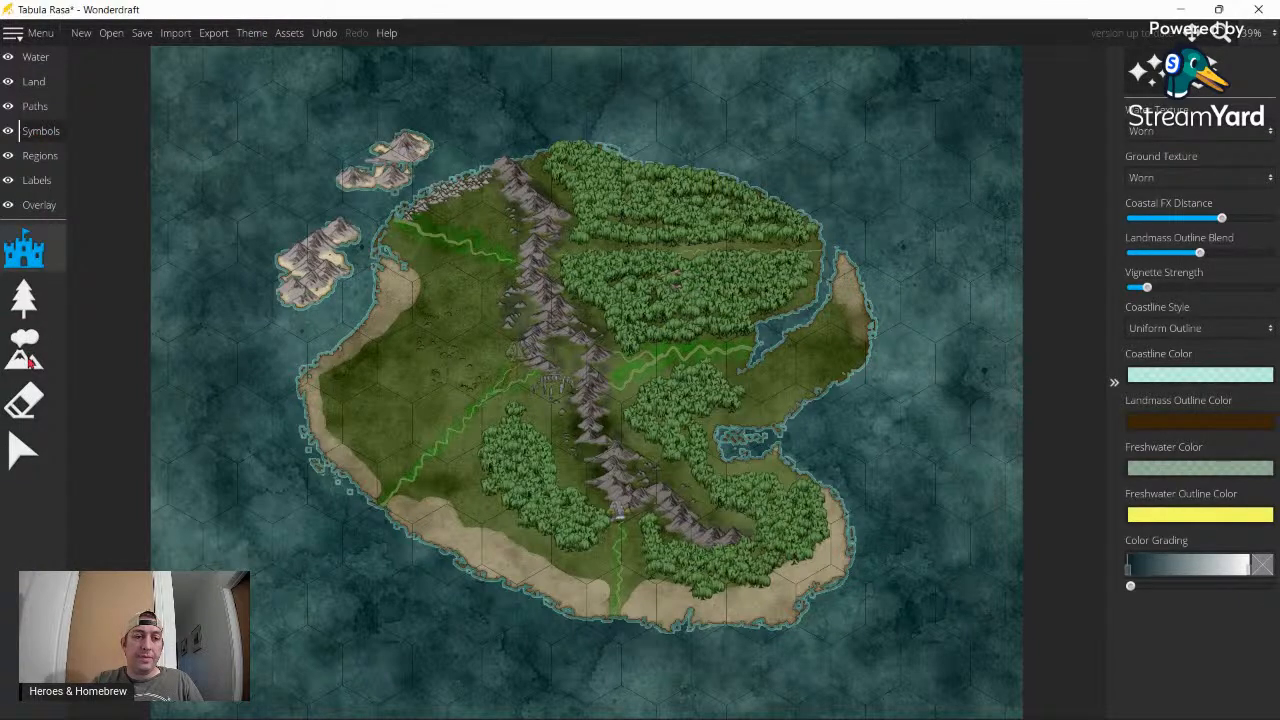
pyautogui.click(25, 255)
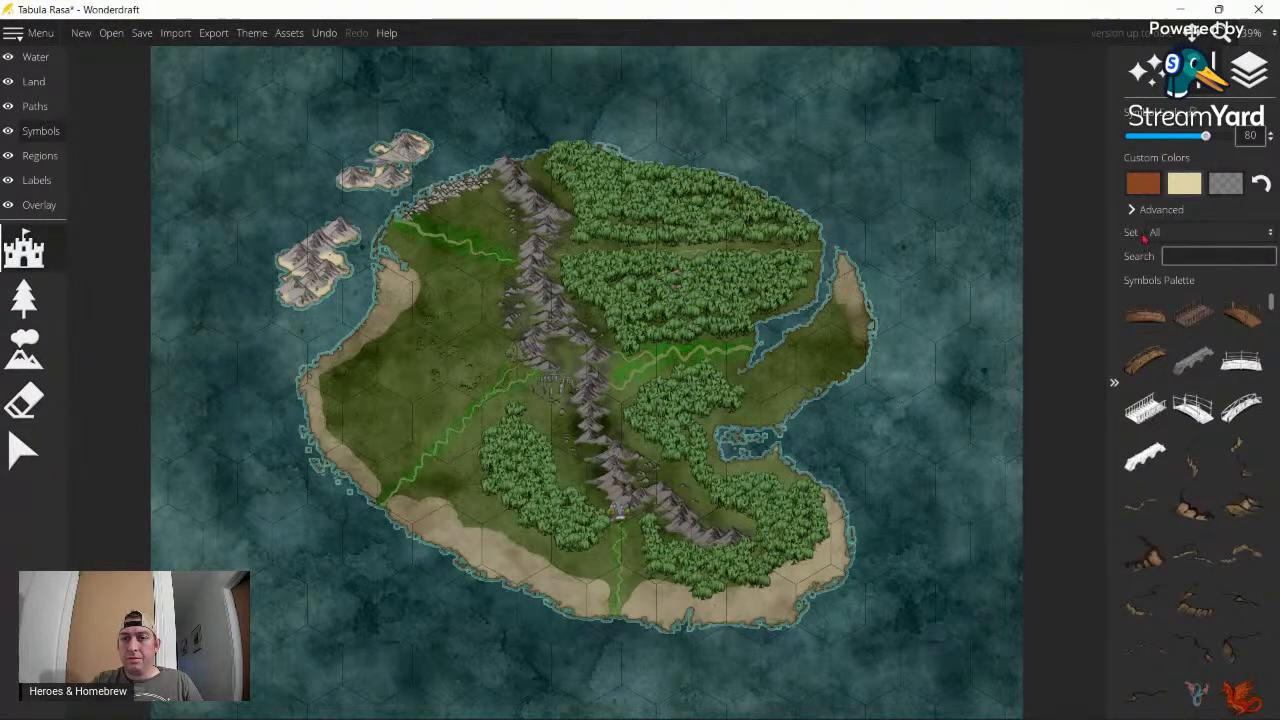
pyautogui.click(1160, 234)
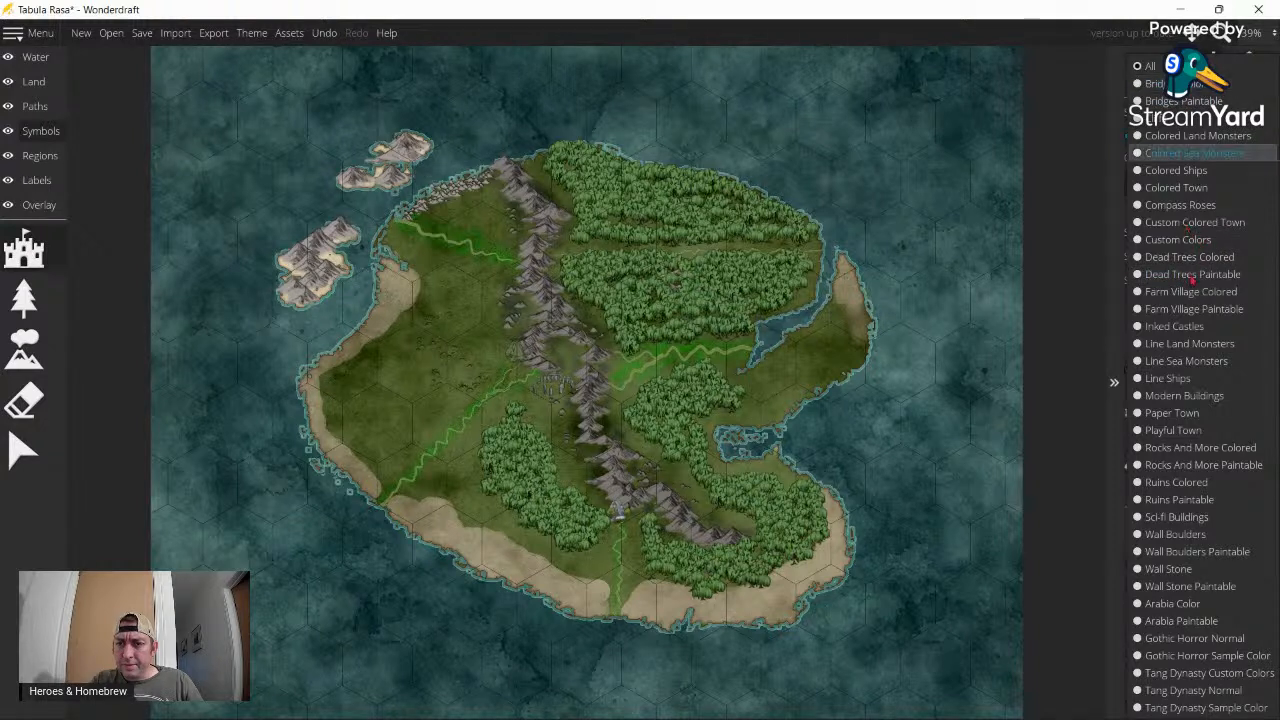
pyautogui.click(1180, 449)
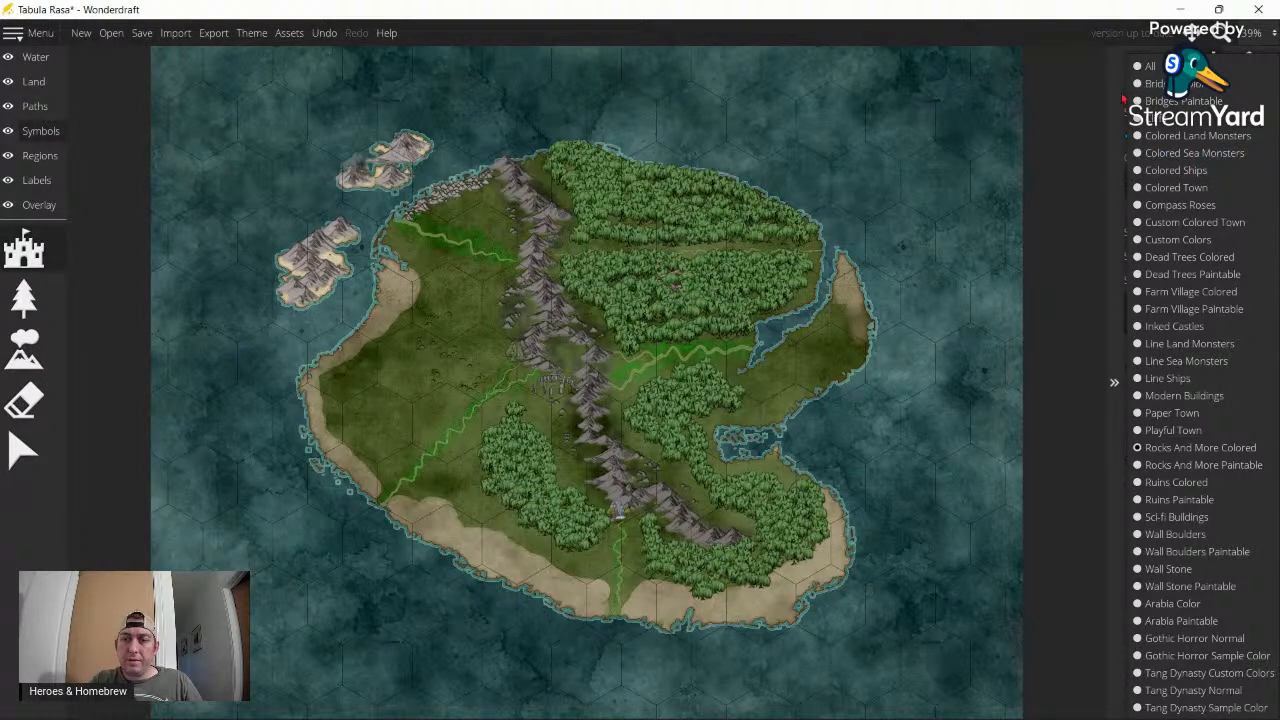
pyautogui.click(1112, 384)
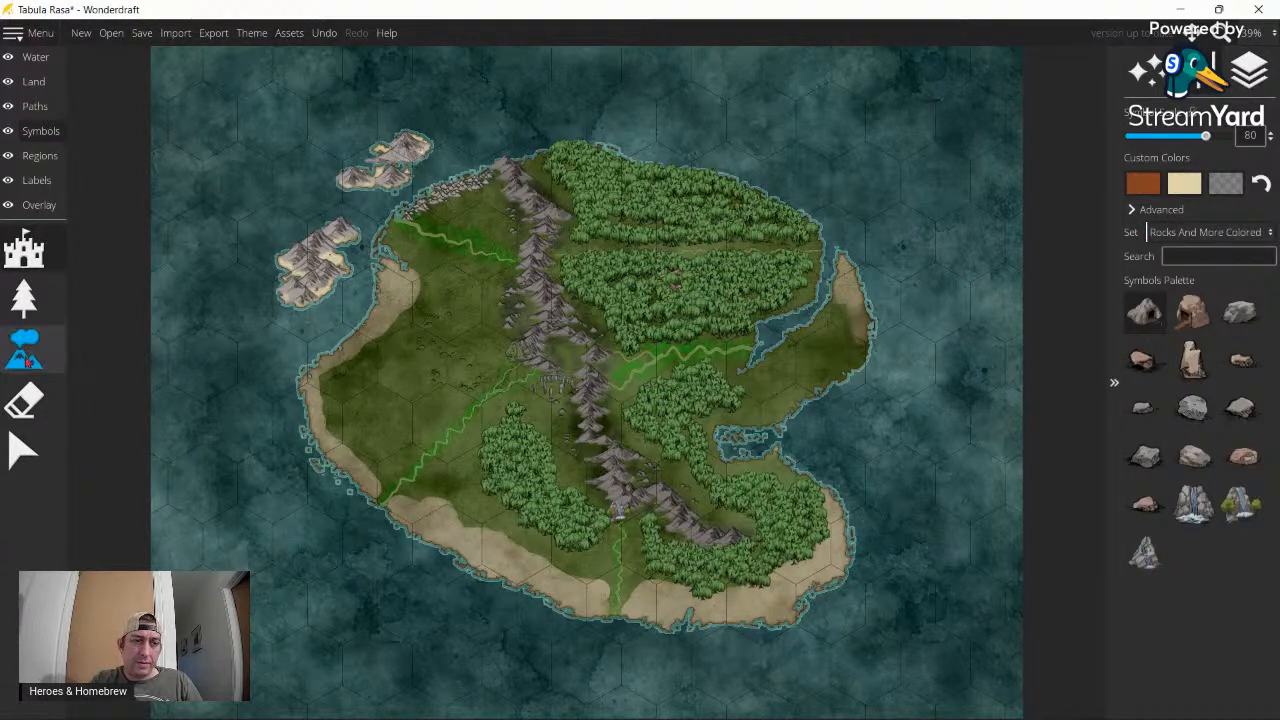
# - Try the cloud symbol beside Comic Clouds over the forest and off the island's northeast coast, and undo the cloud over the forest
pyautogui.click(24, 352)
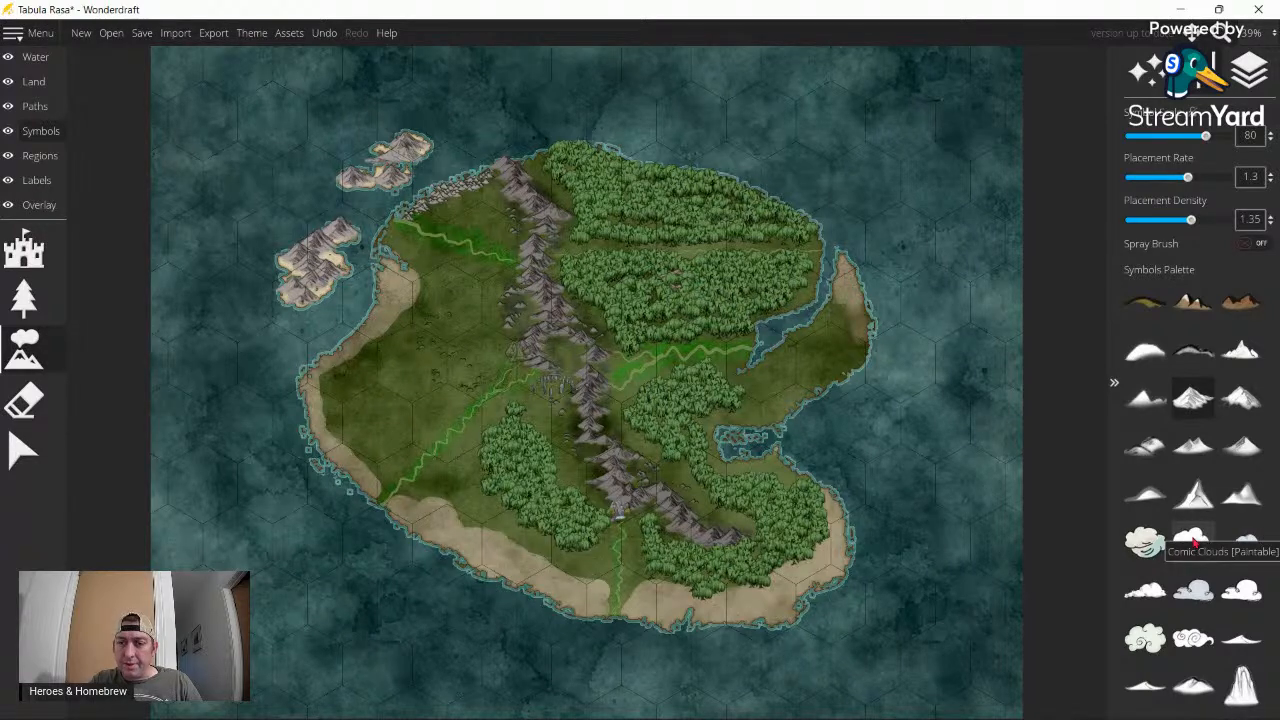
pyautogui.click(1241, 540)
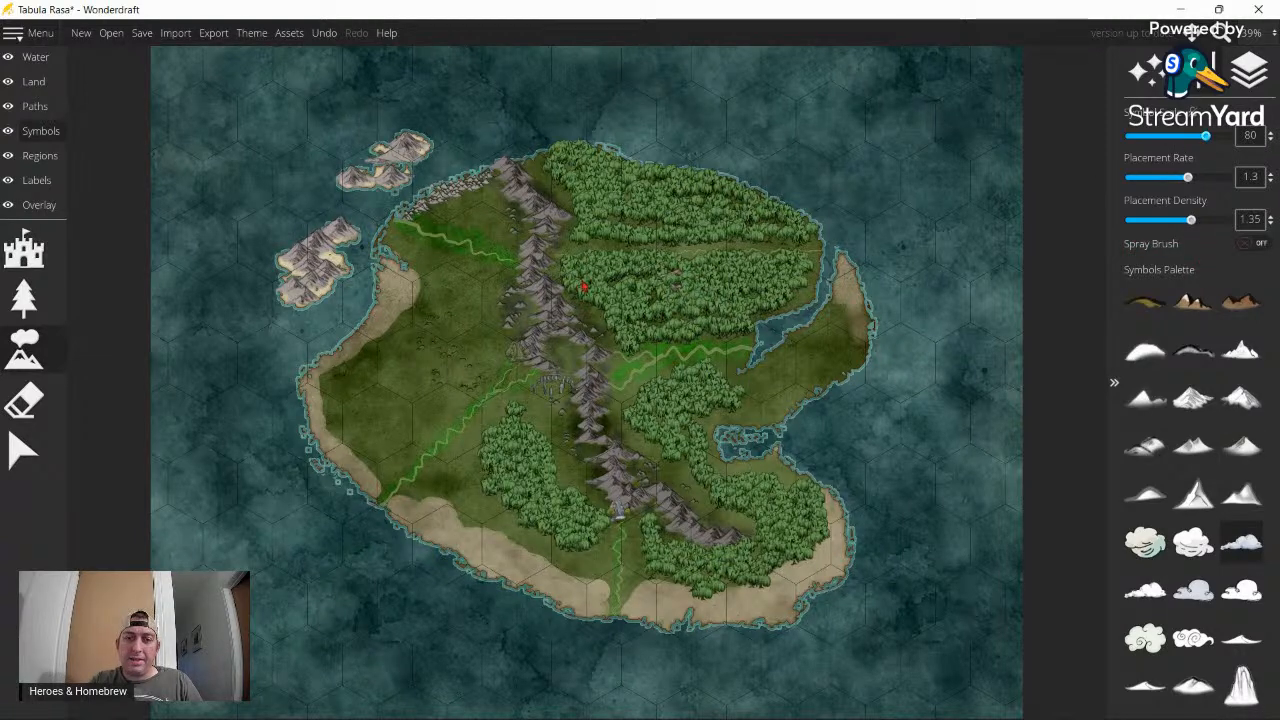
pyautogui.click(630, 304)
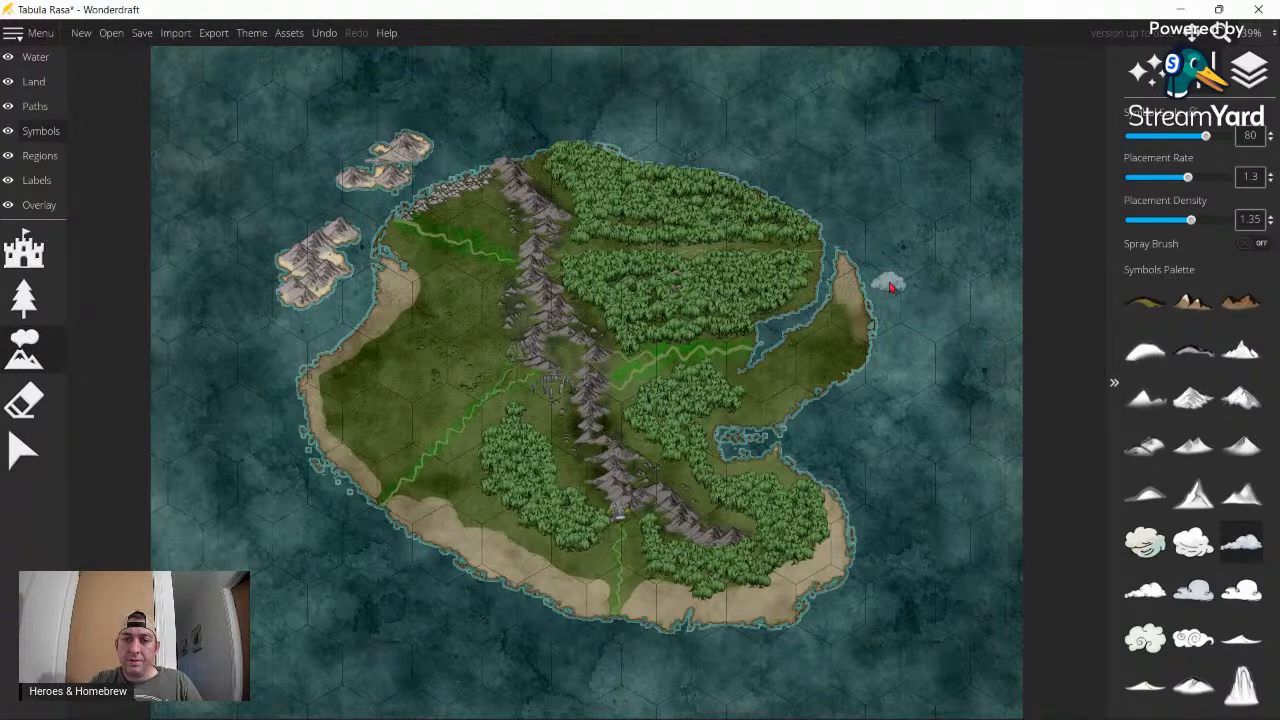
pyautogui.click(890, 287)
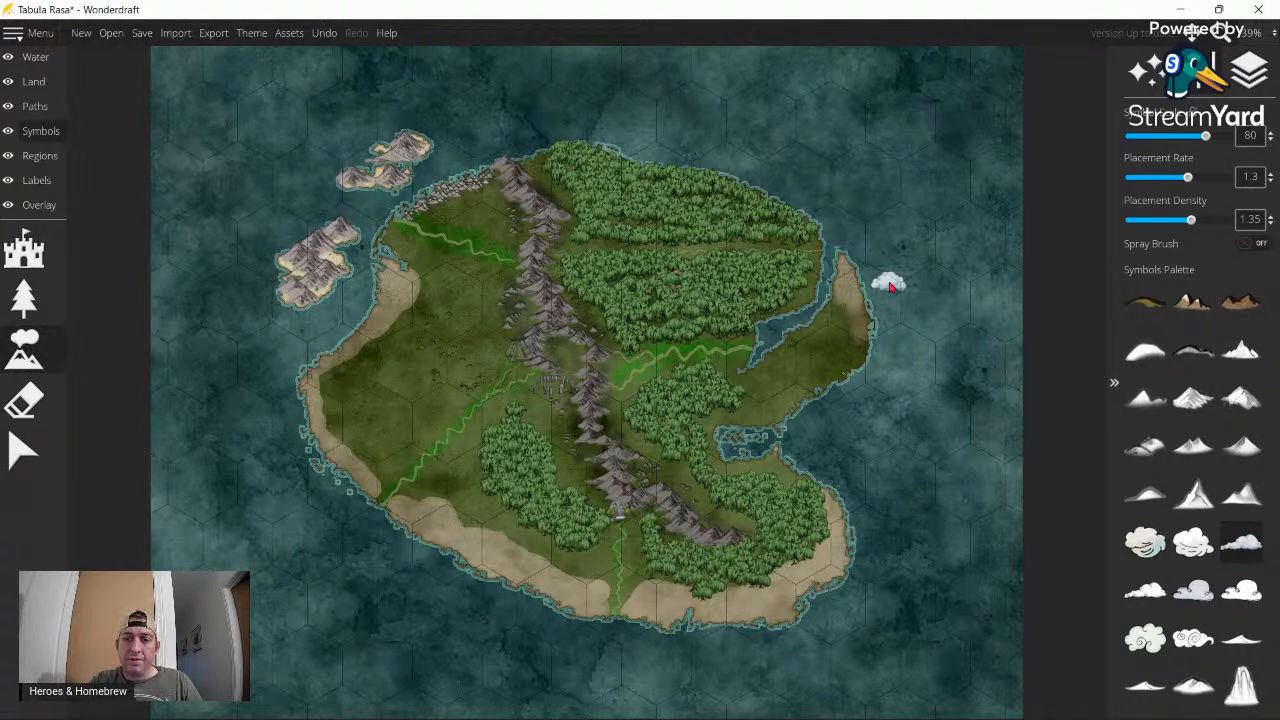
pyautogui.click(721, 283)
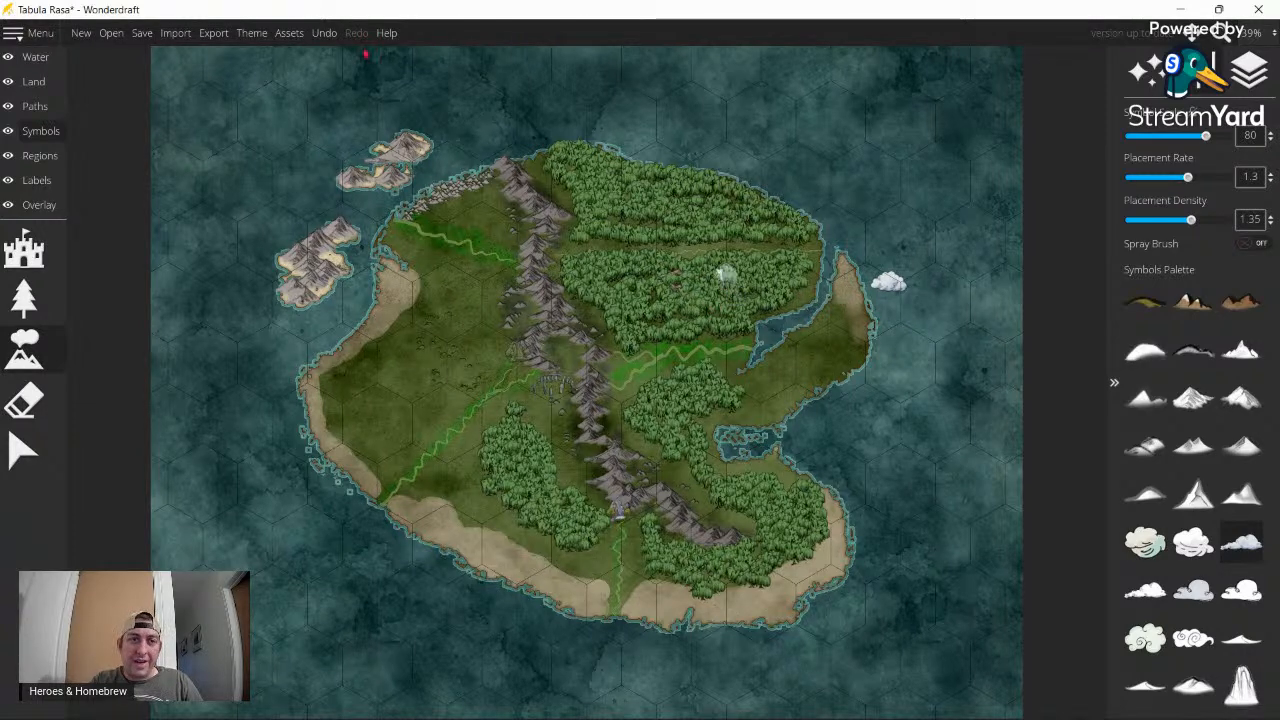
pyautogui.click(325, 33)
pyautogui.click(325, 33)
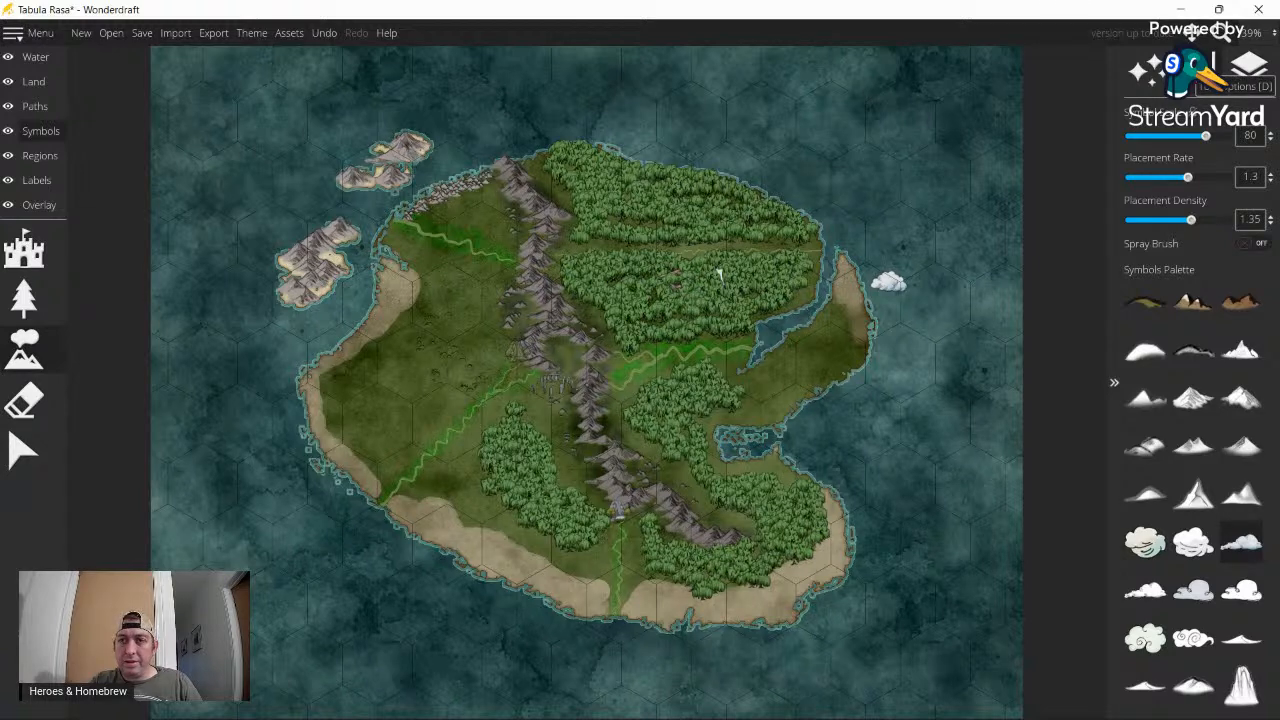
# - Check the layer options and the map effect settings for textures, coastline and freshwater colors, and return to the symbol options
pyautogui.click(1246, 72)
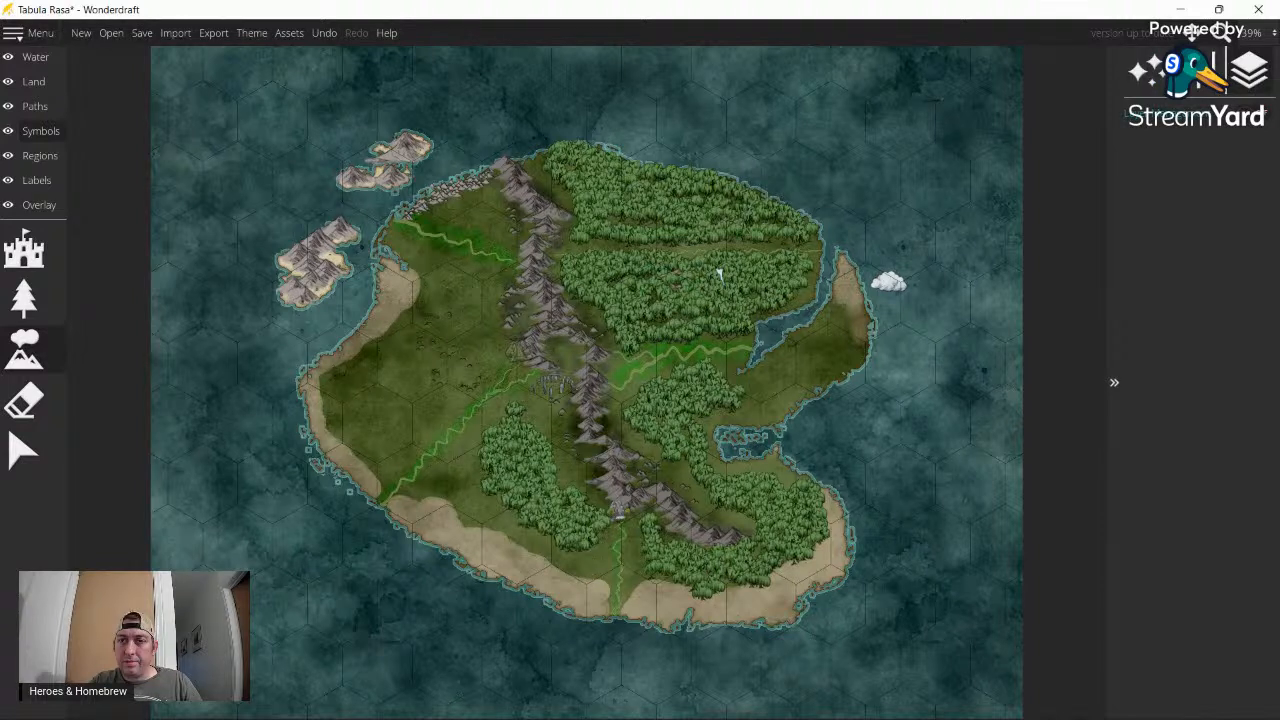
pyautogui.click(1155, 76)
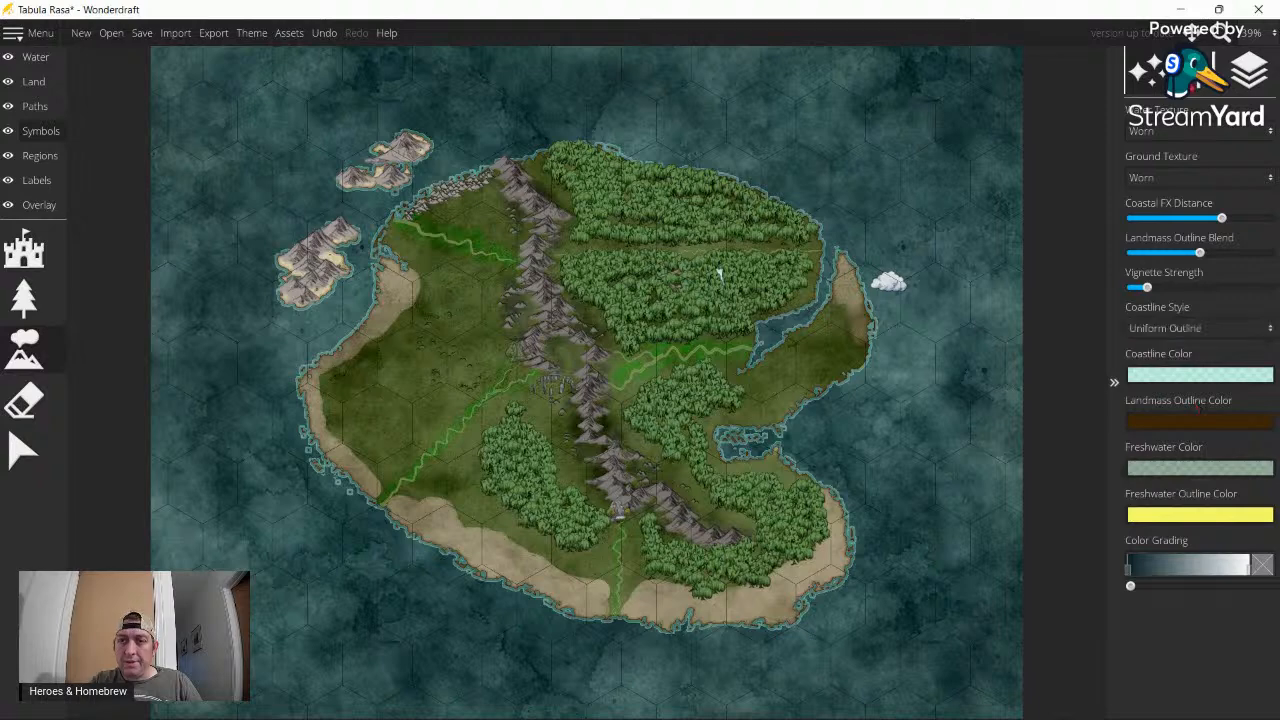
pyautogui.click(1198, 72)
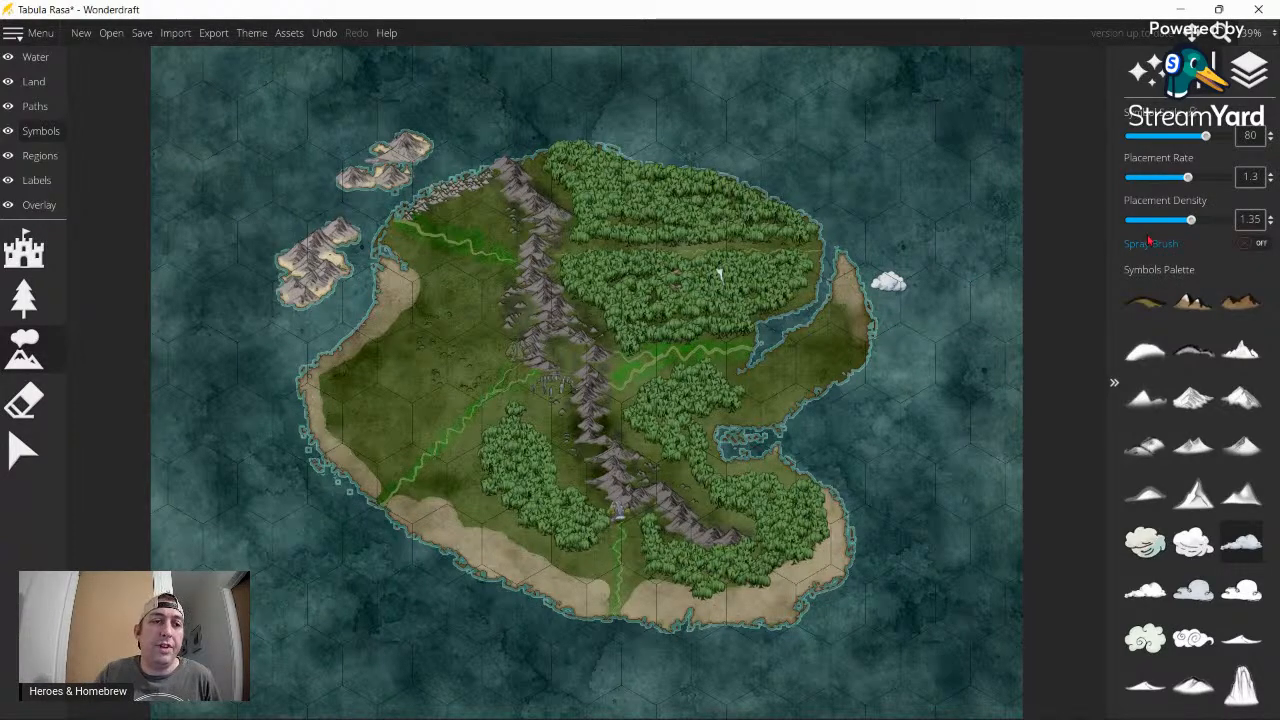
# - Undo the remaining test symbols, including the cloud off the northeast coast
pyautogui.click(247, 150)
pyautogui.click(325, 33)
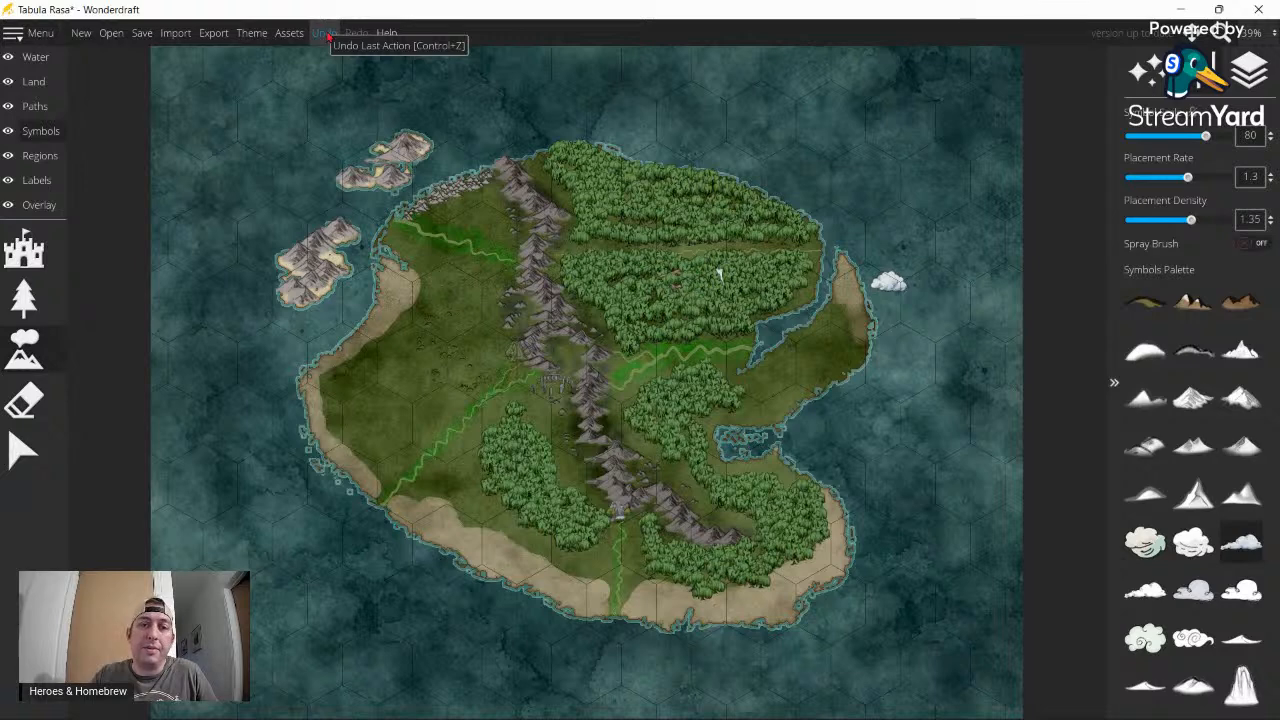
pyautogui.click(326, 34)
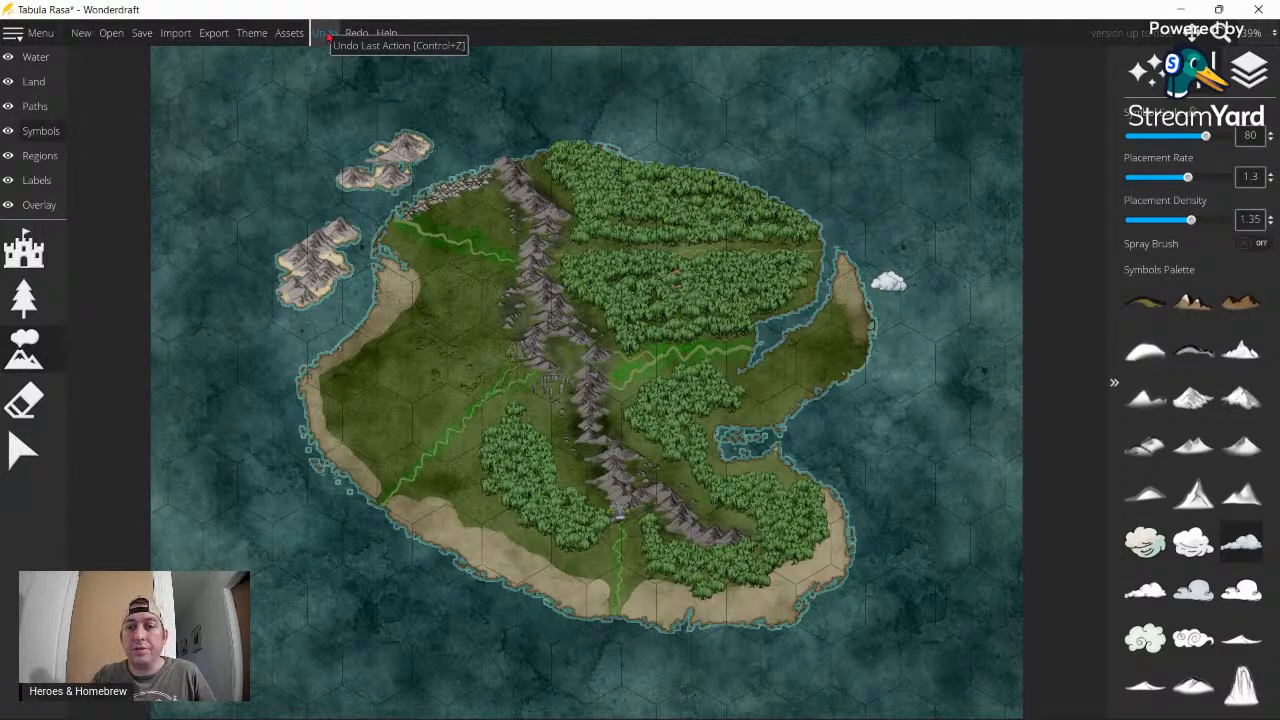
pyautogui.click(327, 35)
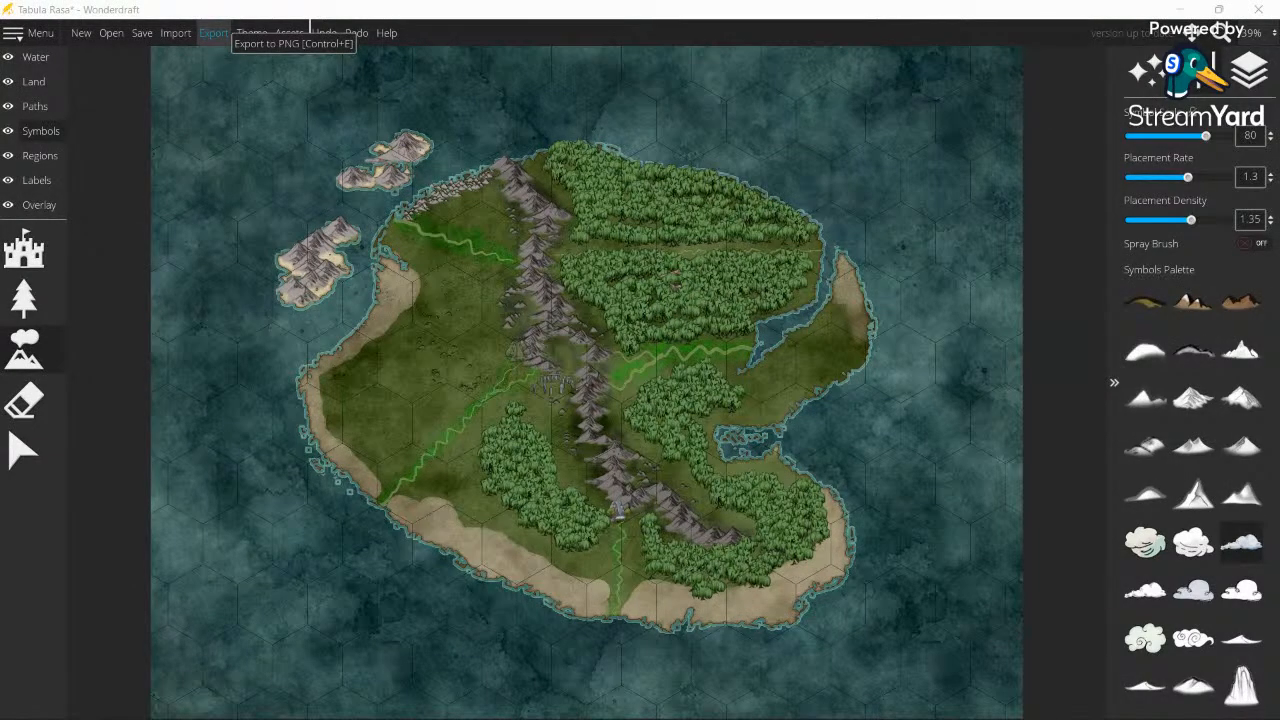
# - Try the Adventure theme on the map with all filters checked
pyautogui.click(253, 33)
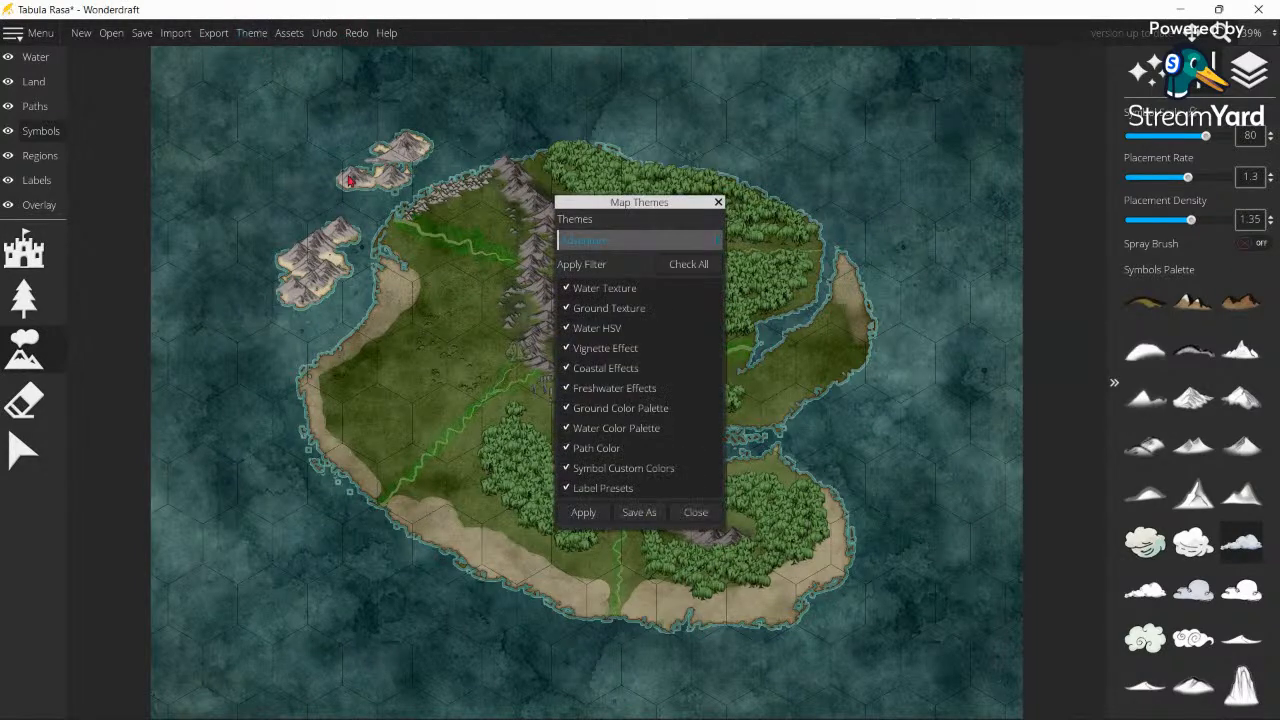
pyautogui.click(608, 242)
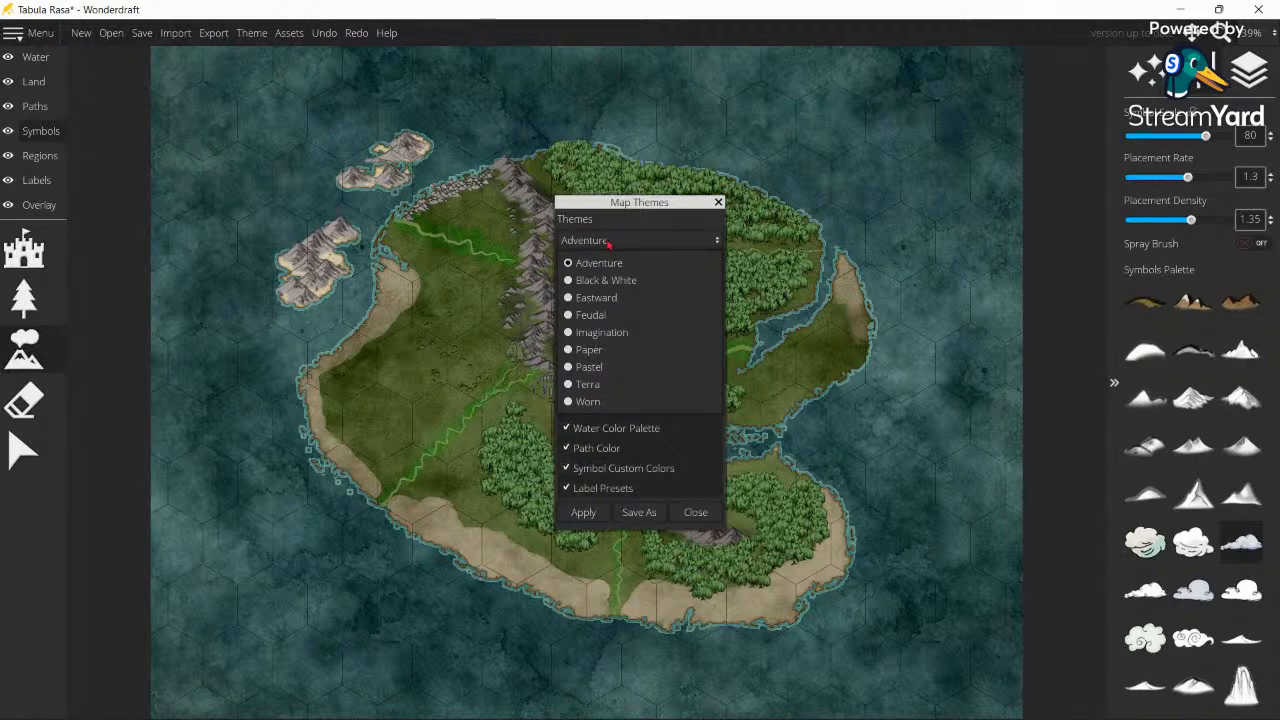
pyautogui.click(585, 513)
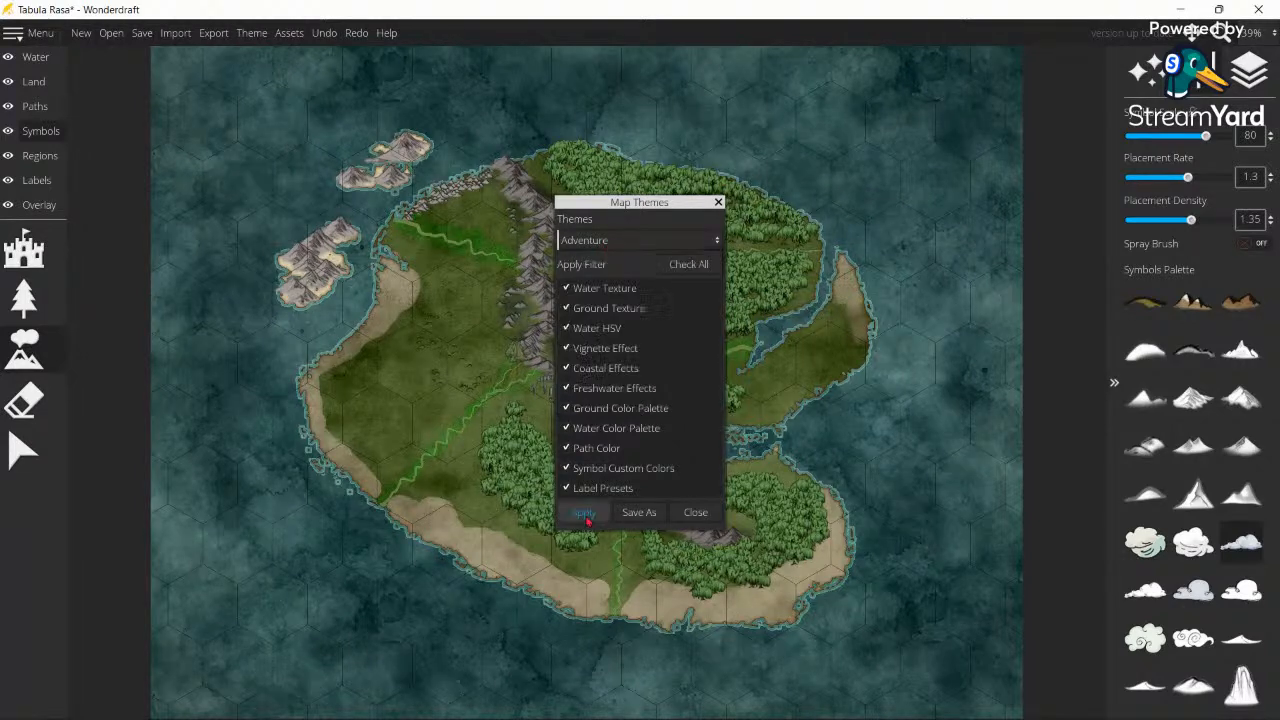
pyautogui.click(585, 513)
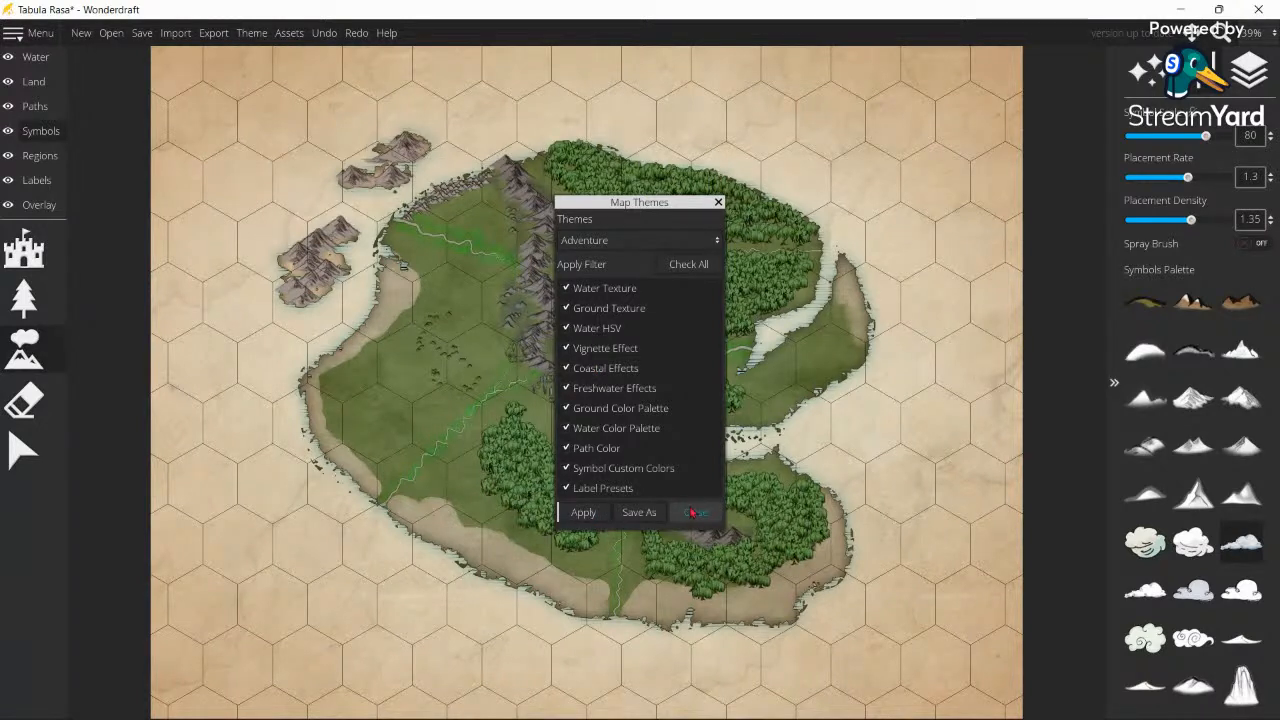
# - Apply the Imagination theme to the map with all filters checked and close the theme settings
pyautogui.click(615, 244)
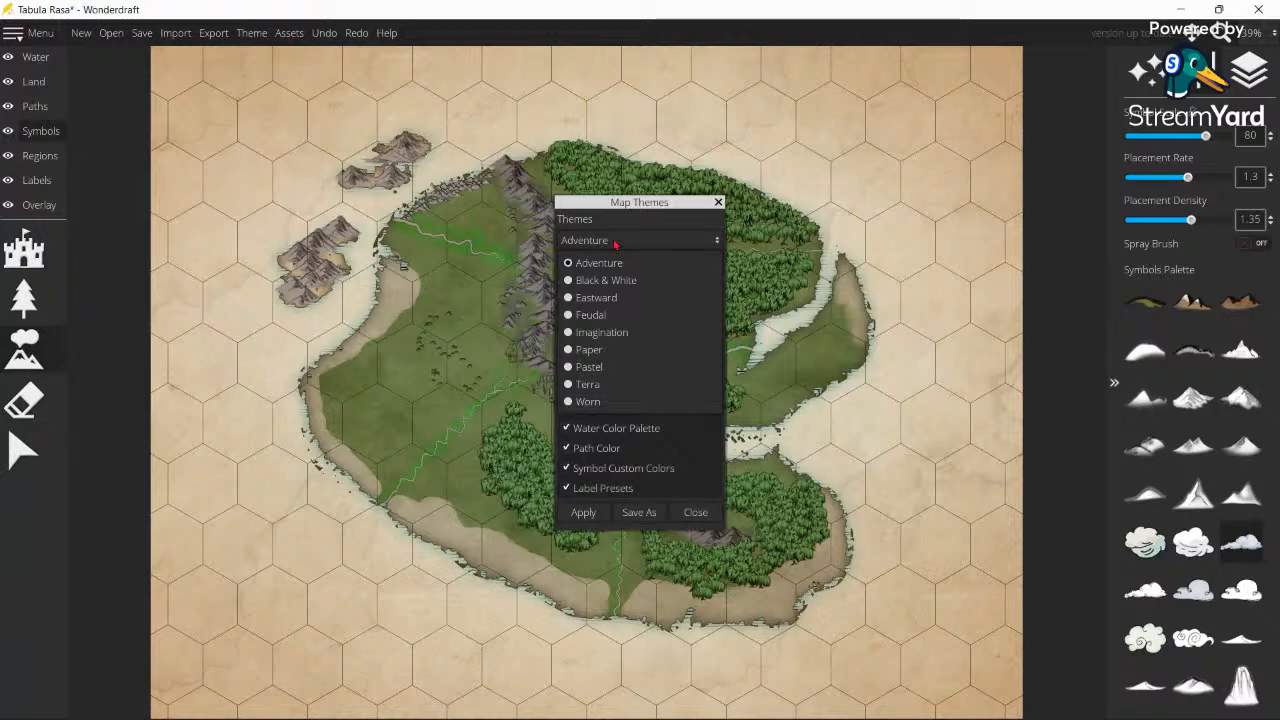
pyautogui.click(600, 332)
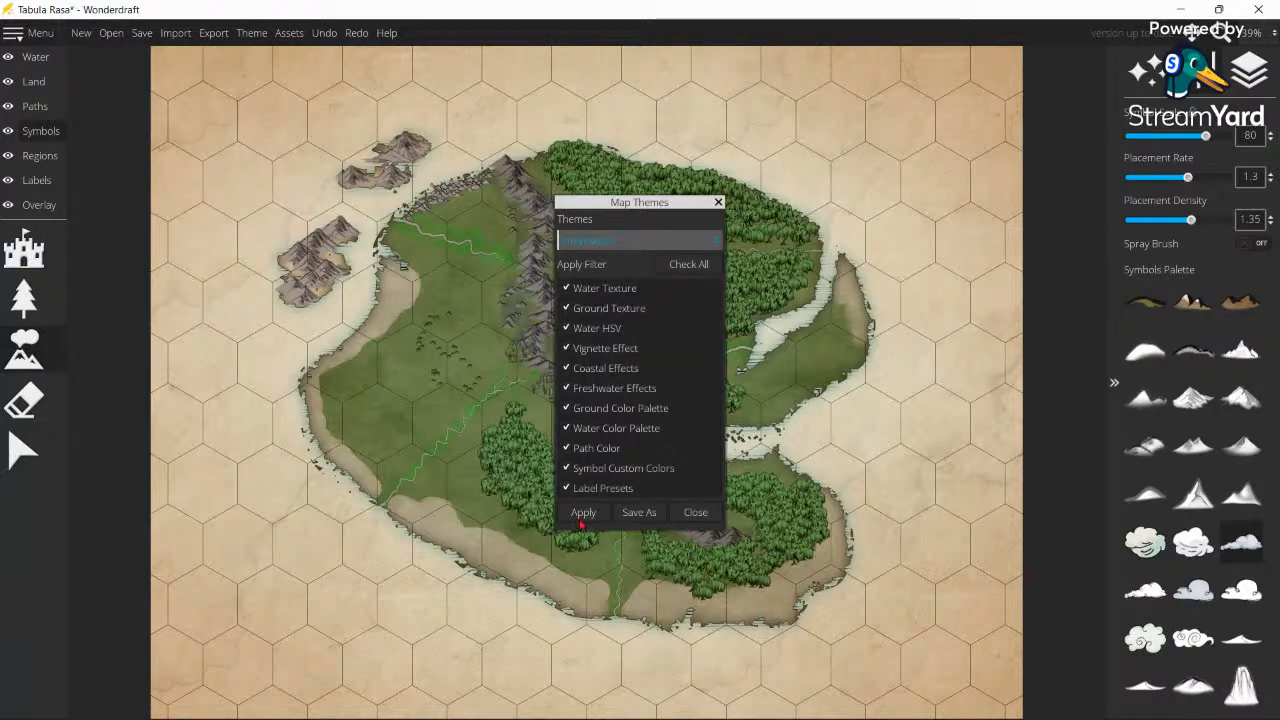
pyautogui.click(581, 518)
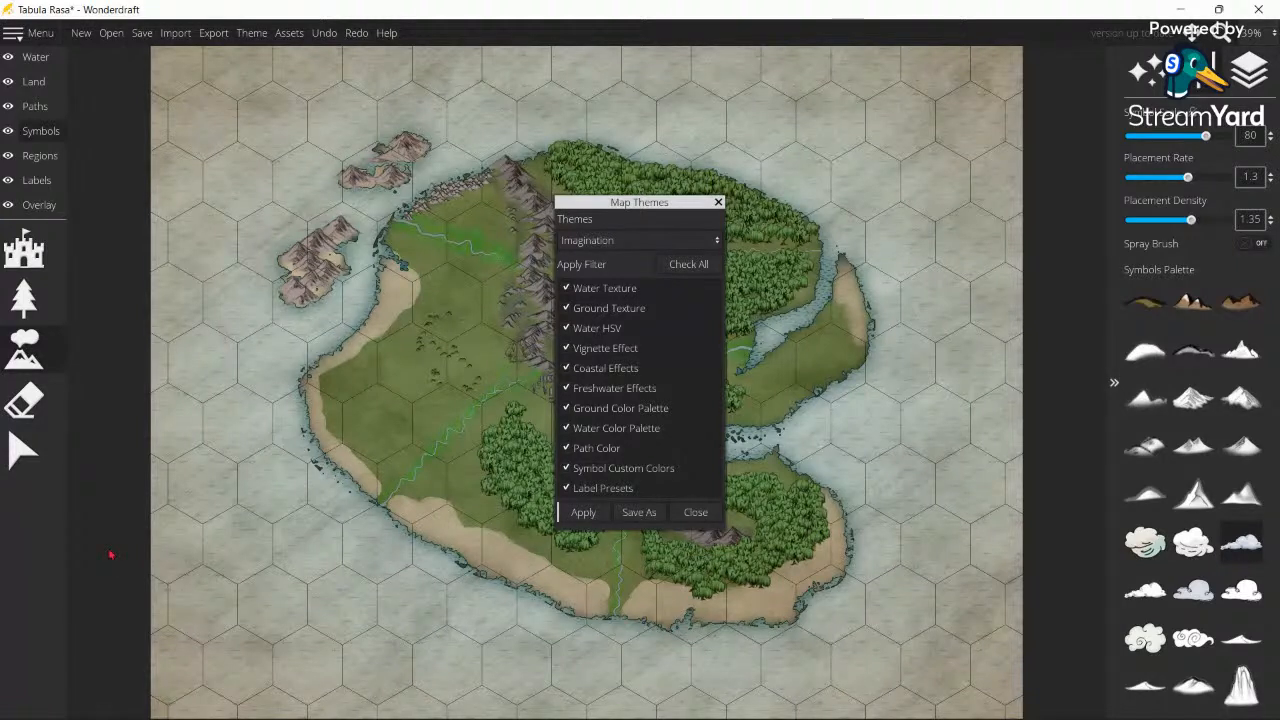
pyautogui.click(694, 516)
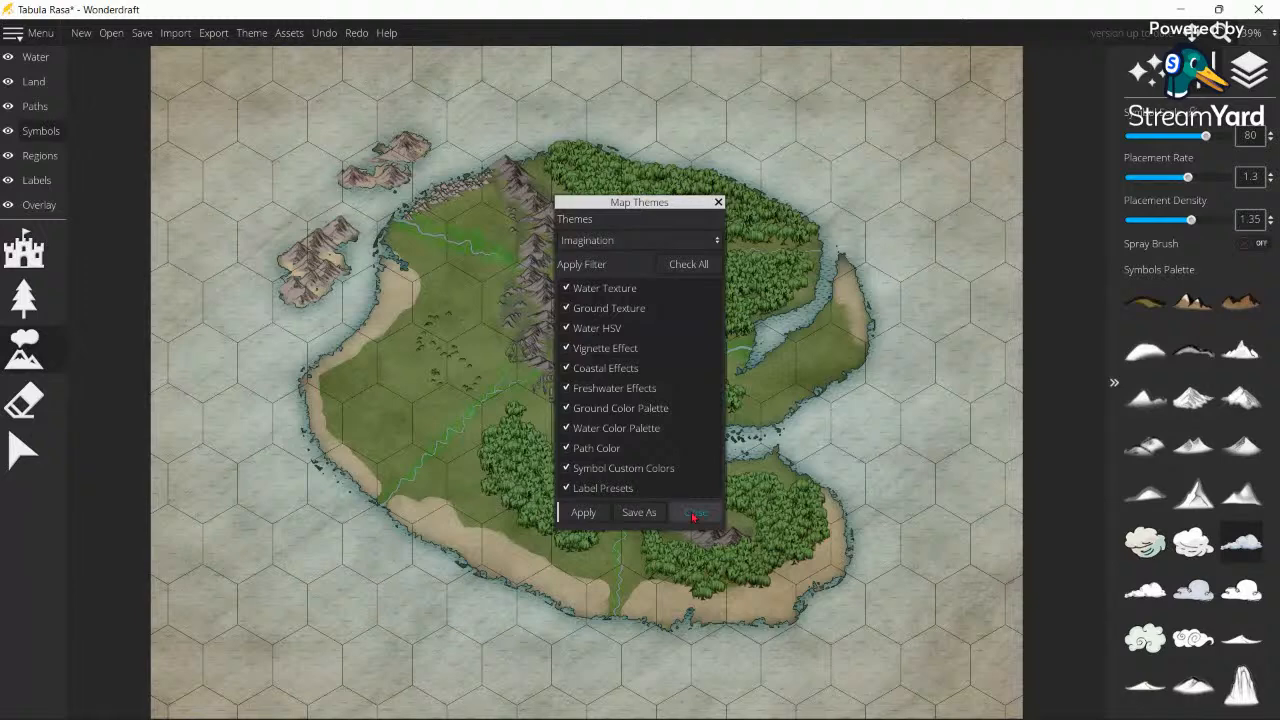
pyautogui.click(694, 516)
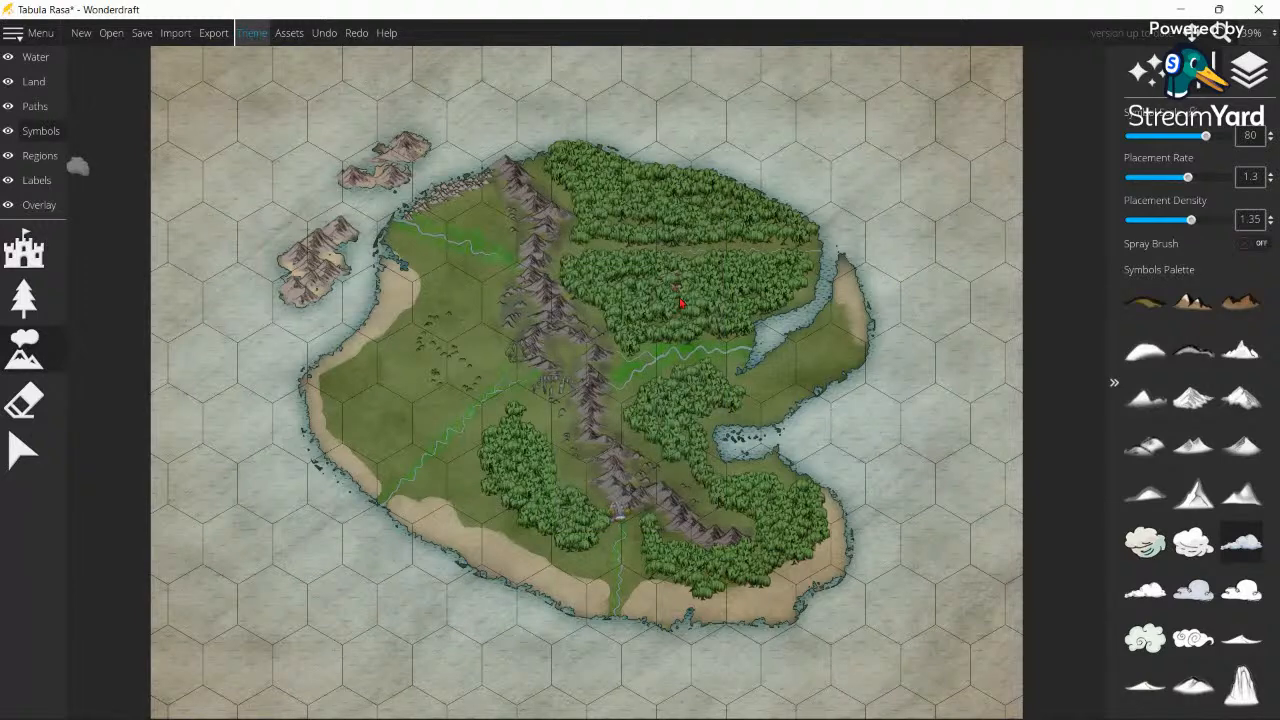